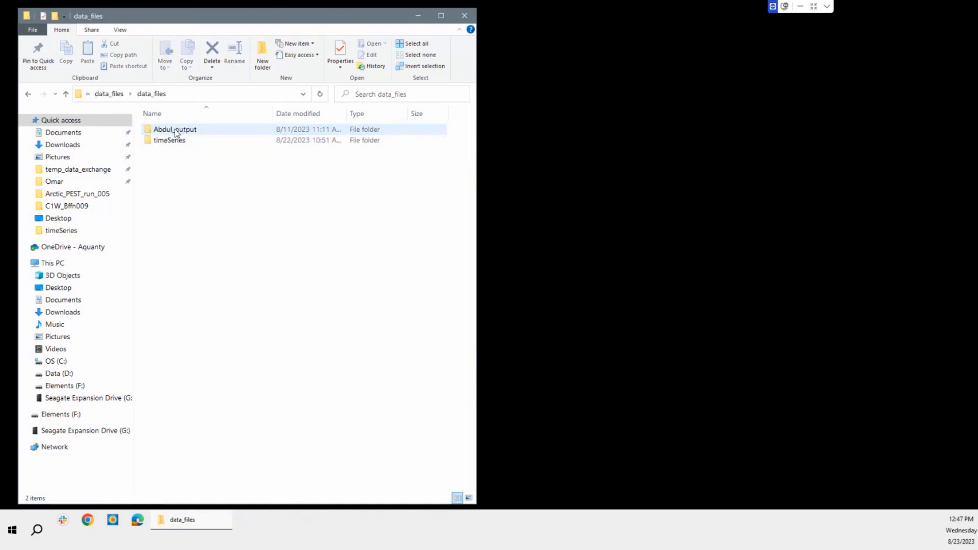
# Step: Open the timeSeries folder and open the hydro.hydrograph.Hx.dat file from it
pyautogui.click(175, 139)
pyautogui.doubleClick(176, 140)
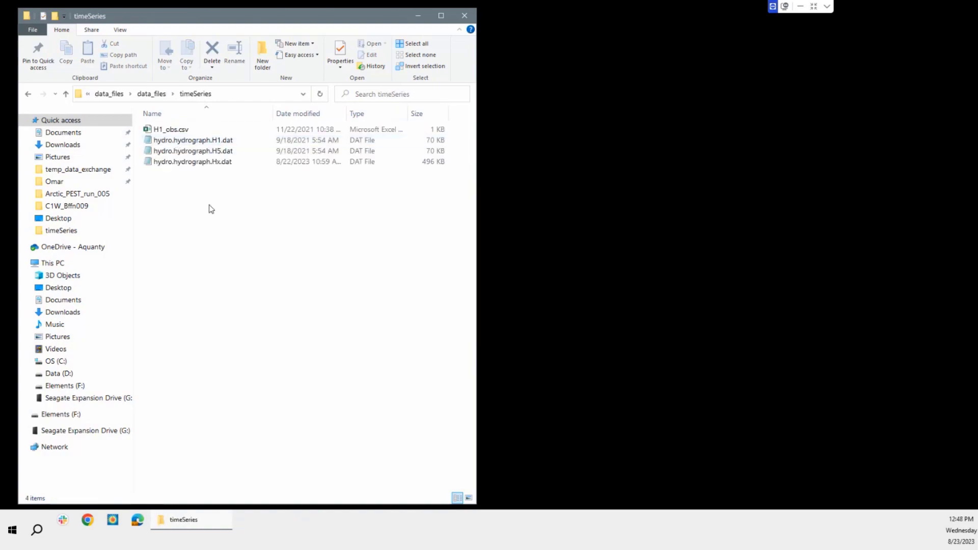
pyautogui.click(206, 142)
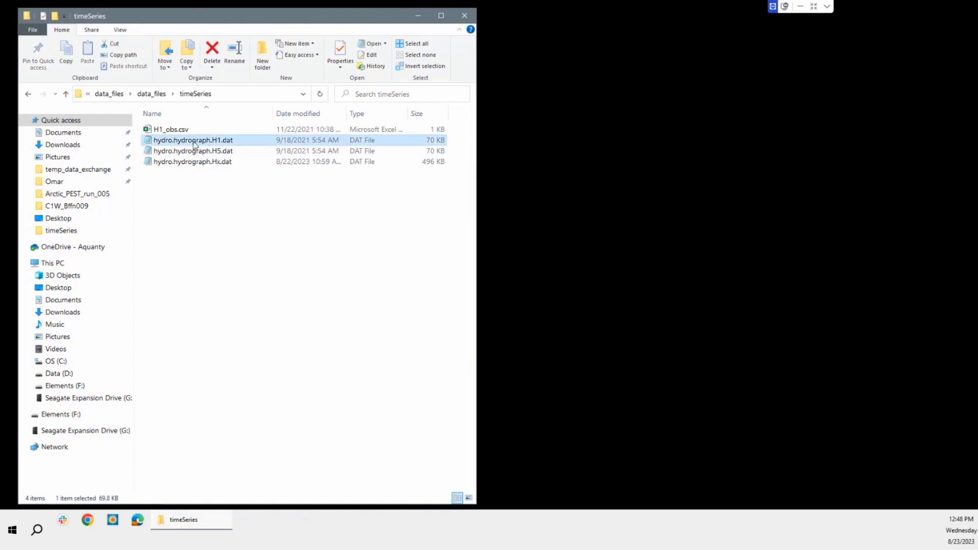
pyautogui.click(170, 128)
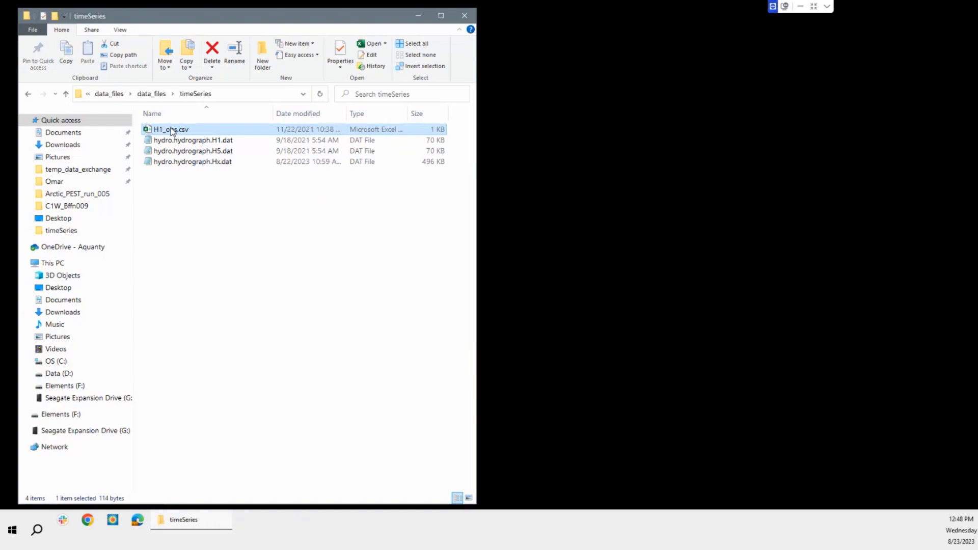
pyautogui.click(188, 153)
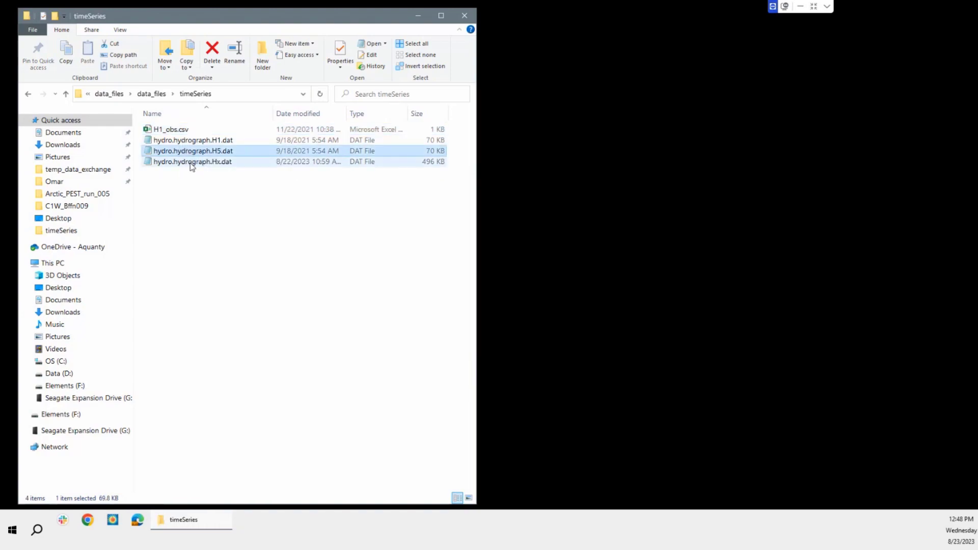
pyautogui.click(190, 163)
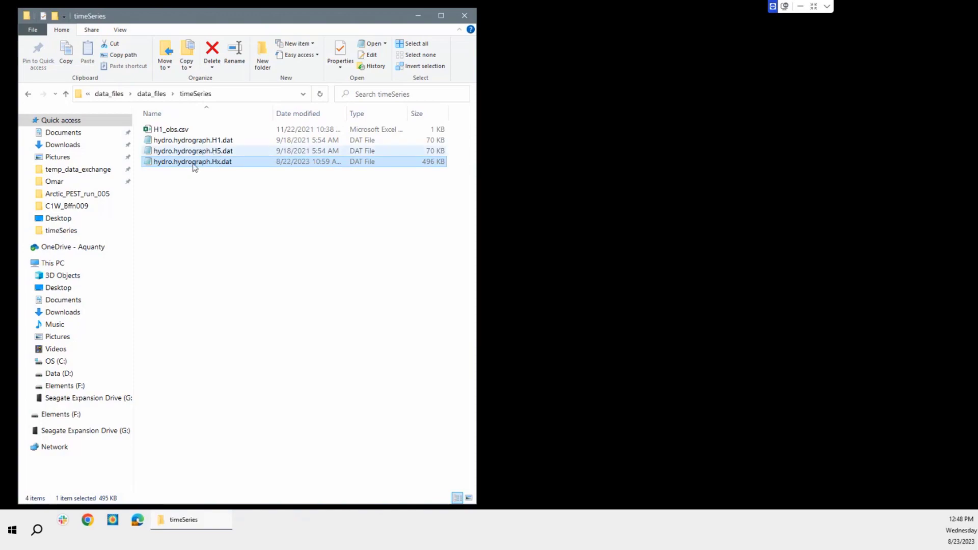
pyautogui.doubleClick(193, 162)
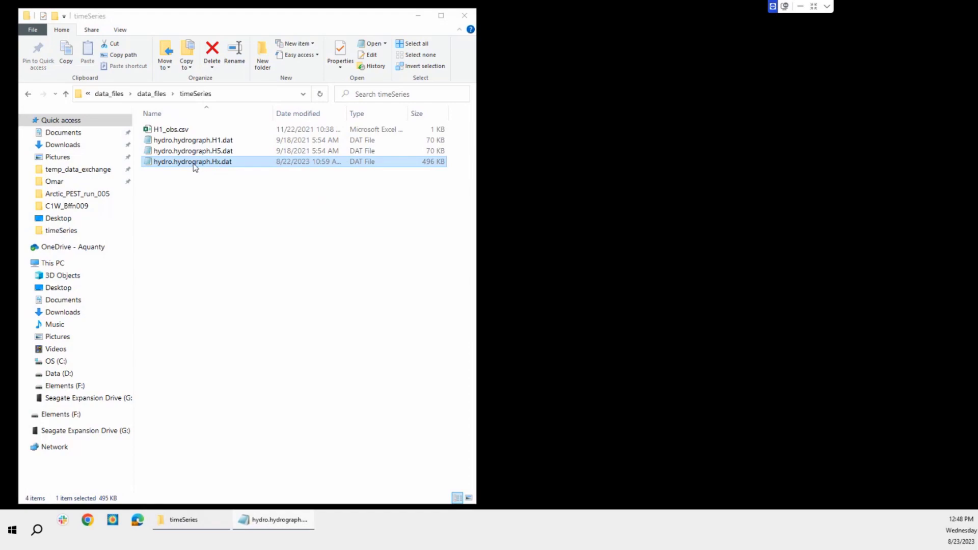
pyautogui.click(218, 142)
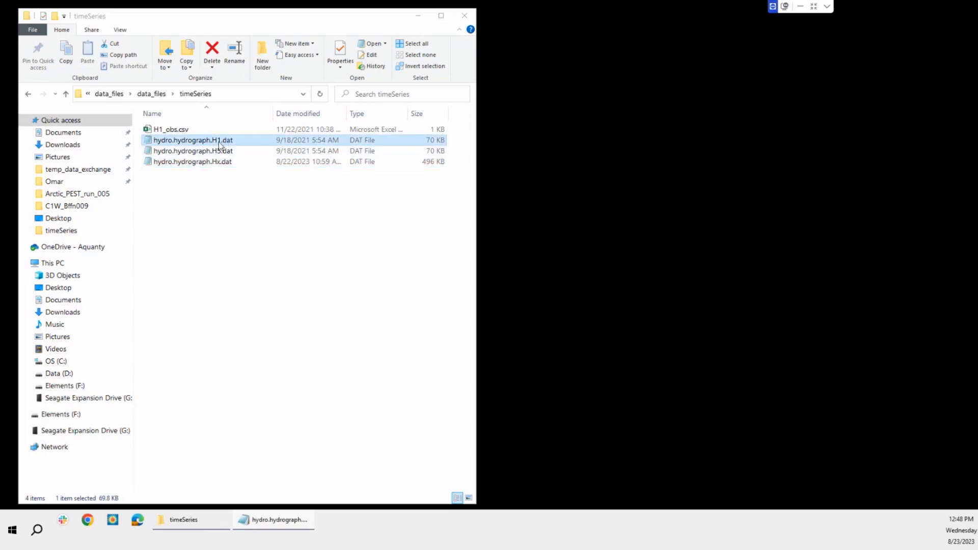
pyautogui.click(215, 151)
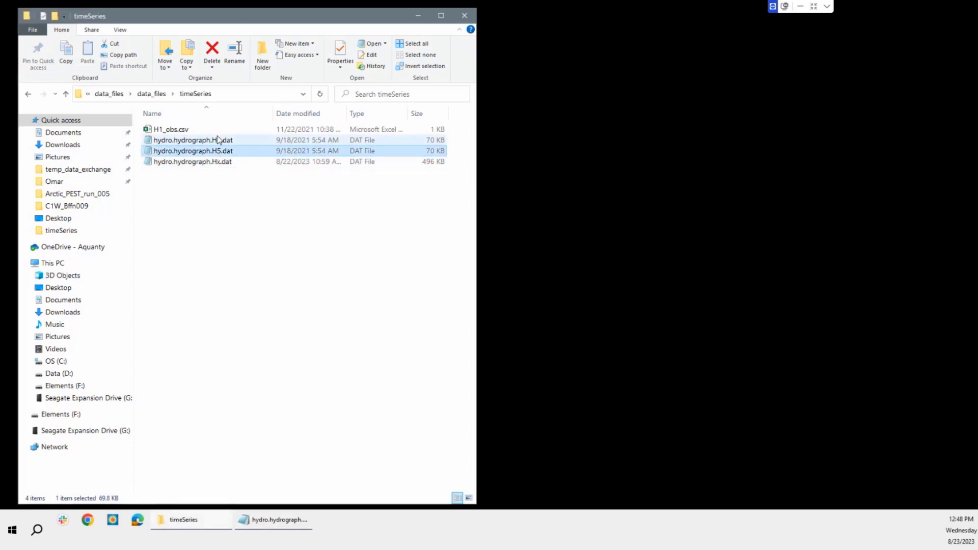
pyautogui.click(219, 141)
pyautogui.click(218, 155)
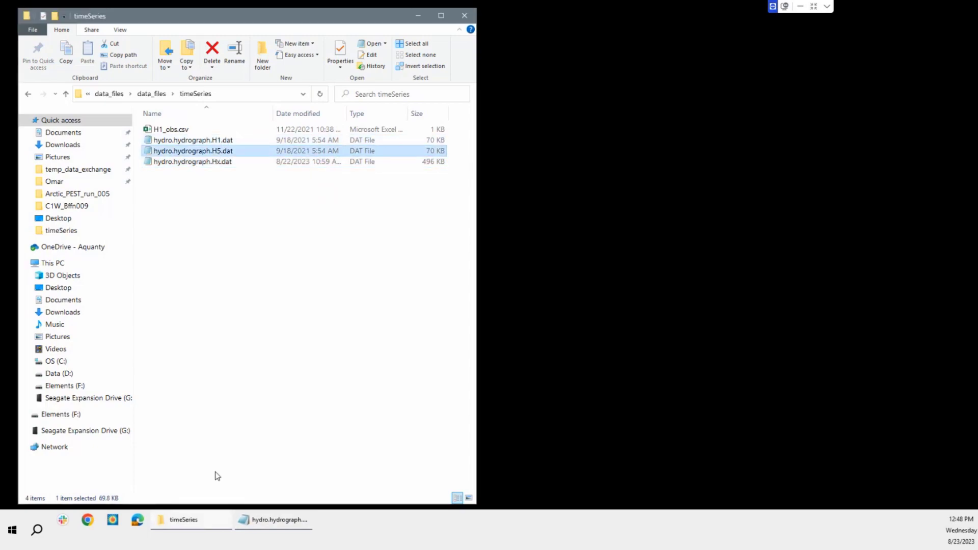
# Step: Launch Tecplot 360 EX and load hydro.hydrograph.H1.dat from the timeSeries folder as an XY line plot
pyautogui.click(111, 523)
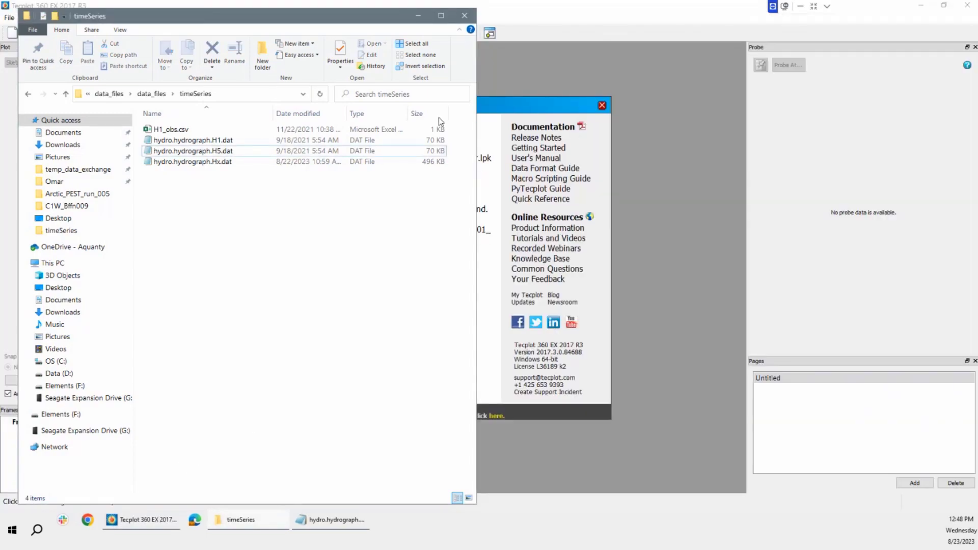
pyautogui.moveTo(331, 12); pyautogui.dragTo(817, 77)
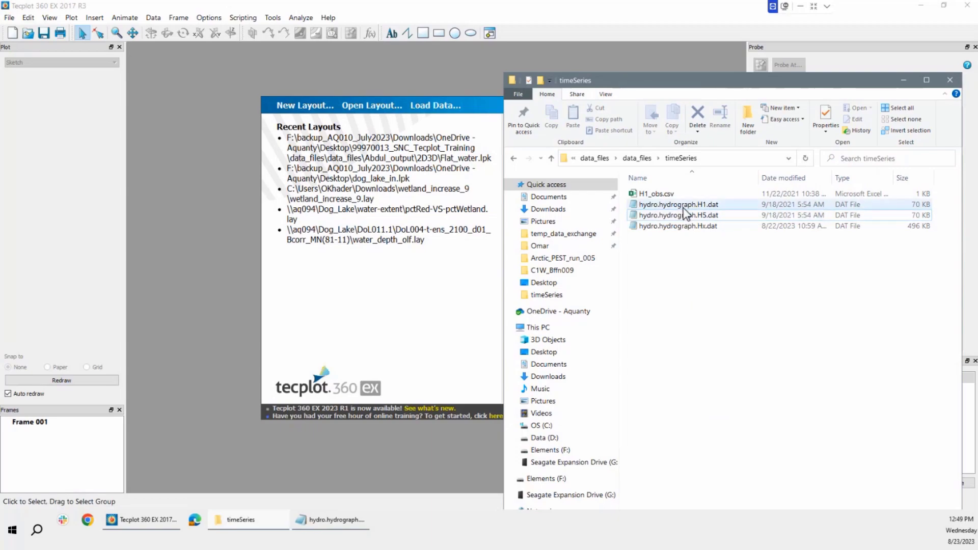
pyautogui.click(703, 207)
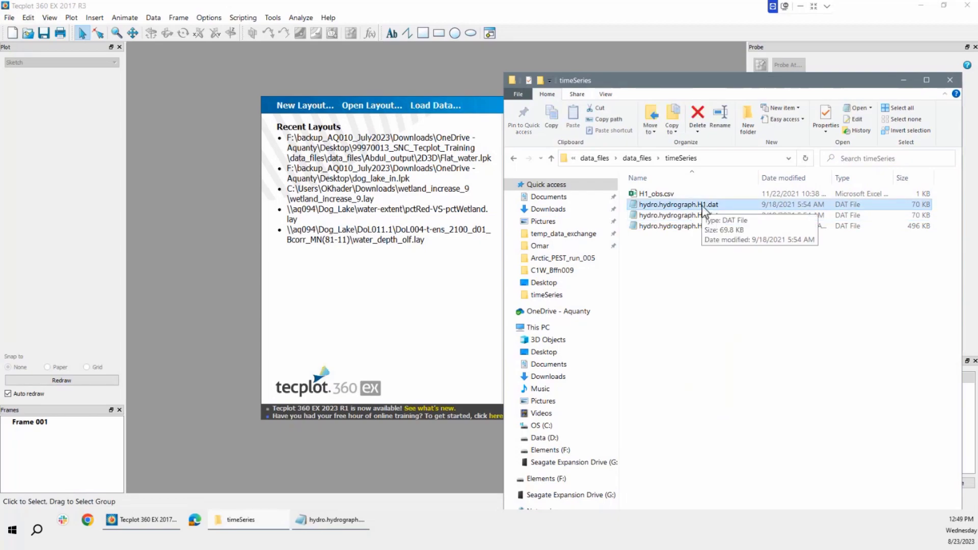
pyautogui.moveTo(702, 209); pyautogui.dragTo(445, 253)
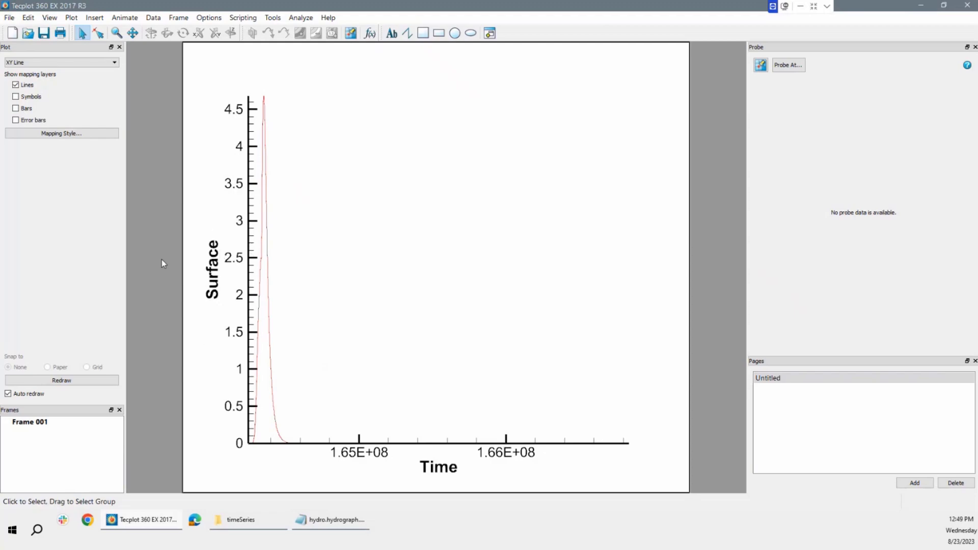
# Step: Open the line mapping definitions, enlarge the dialog to list all maps, and place it clear of the plotted curve
pyautogui.click(60, 135)
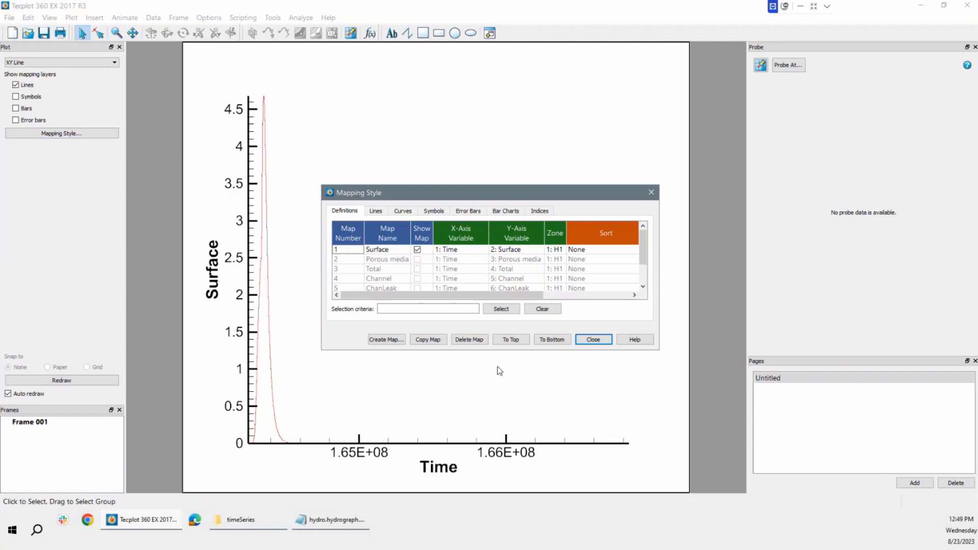
pyautogui.moveTo(493, 350); pyautogui.dragTo(494, 433)
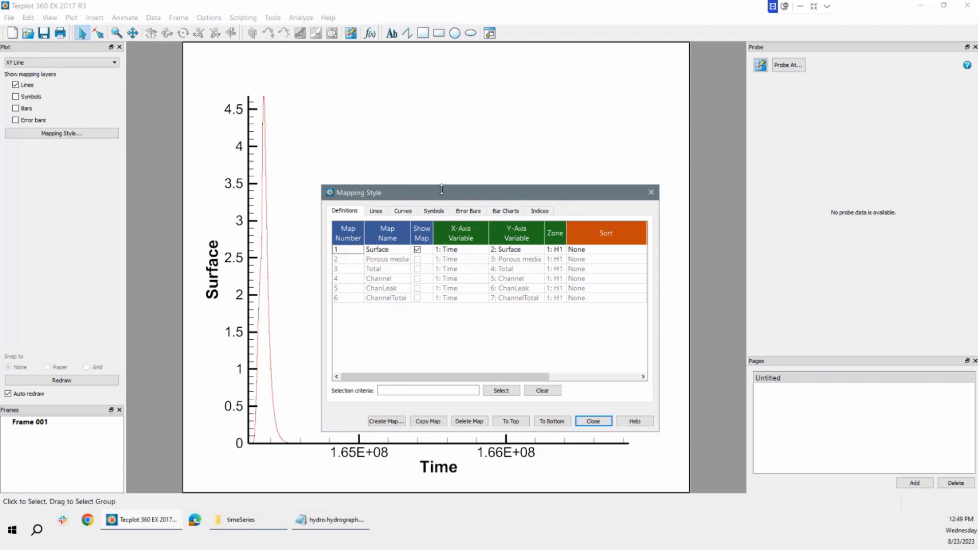
pyautogui.moveTo(485, 199); pyautogui.dragTo(705, 138)
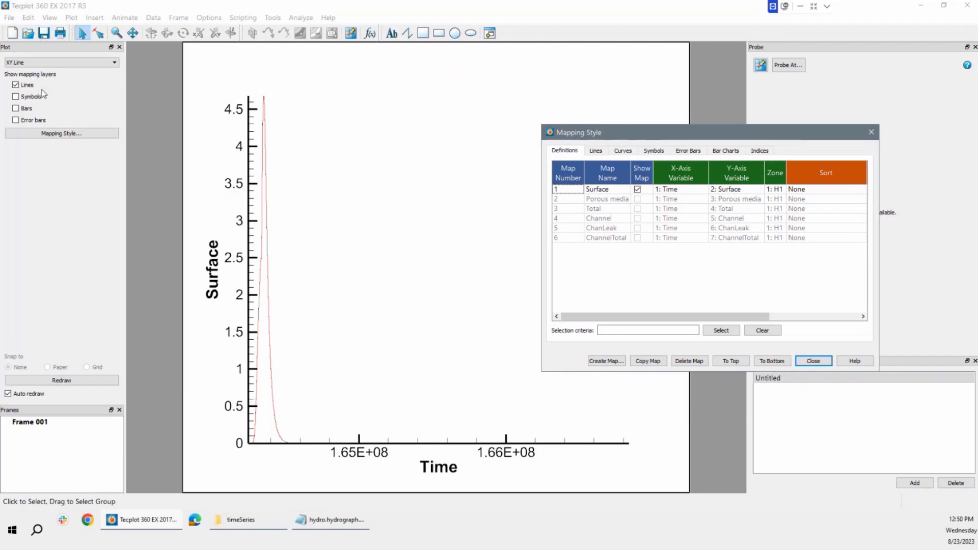
pyautogui.click(15, 97)
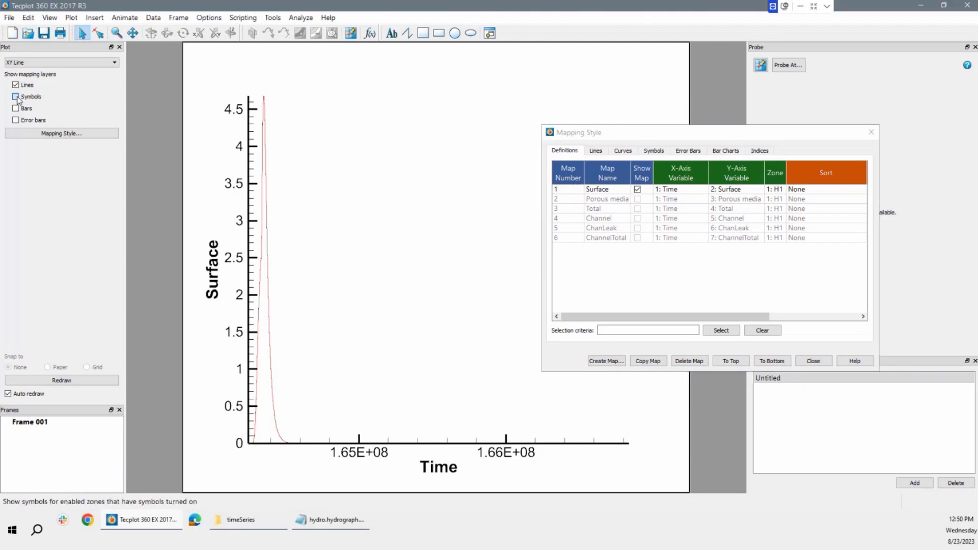
pyautogui.click(16, 97)
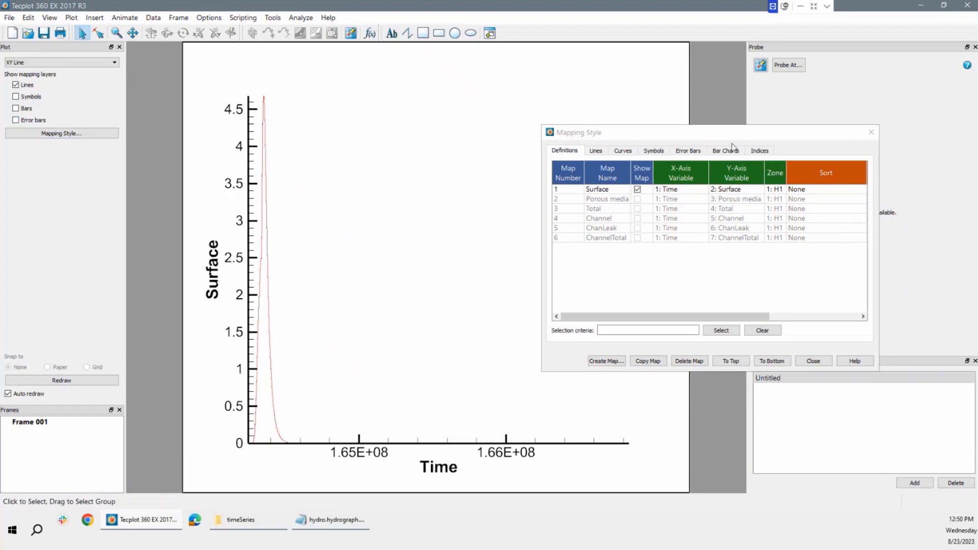
pyautogui.moveTo(725, 134); pyautogui.dragTo(789, 93)
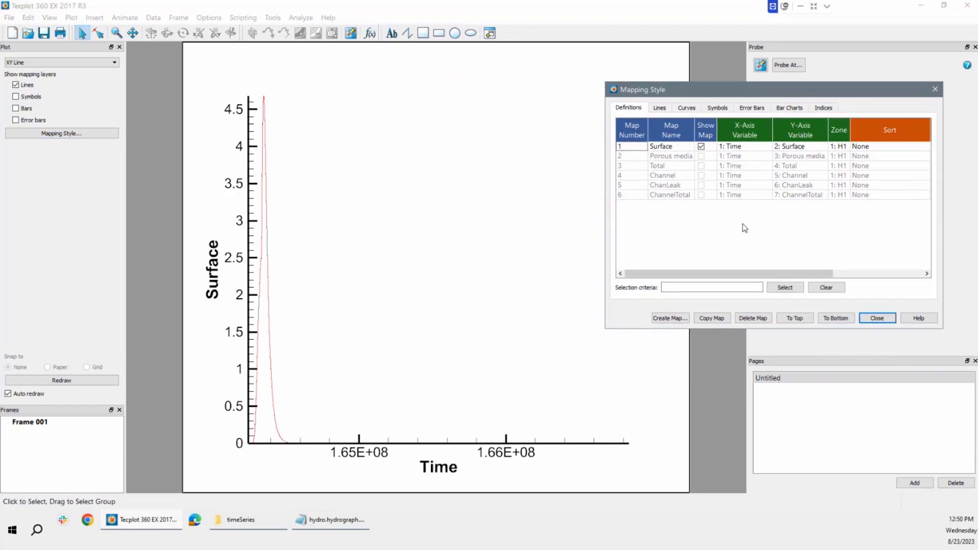
# Step: Temporarily show the Porous media line map, shift the plot to inspect its curve near the time axis, and hide the map again
pyautogui.click(701, 156)
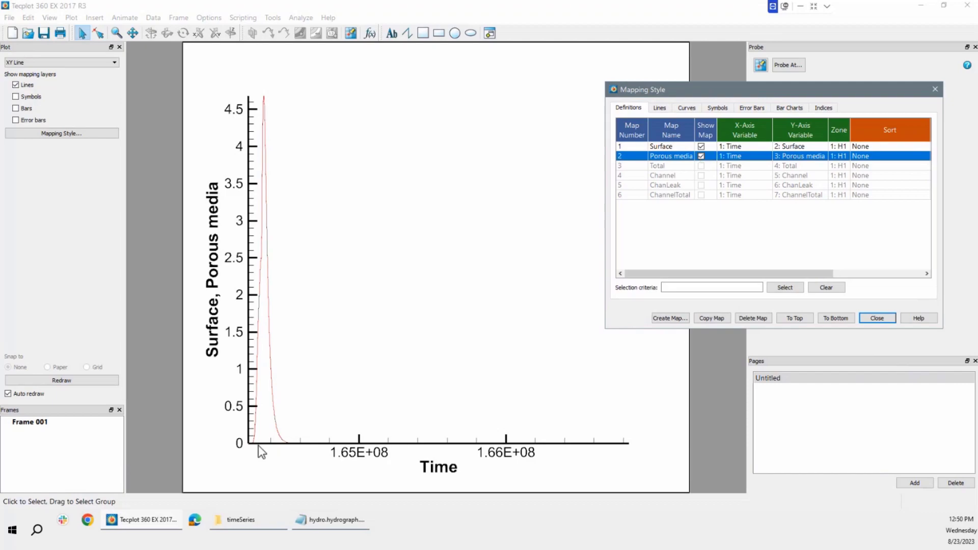
pyautogui.click(132, 34)
pyautogui.moveTo(364, 345)
pyautogui.mouseDown()
pyautogui.moveTo(360, 324)
pyautogui.moveTo(362, 334)
pyautogui.mouseUp()
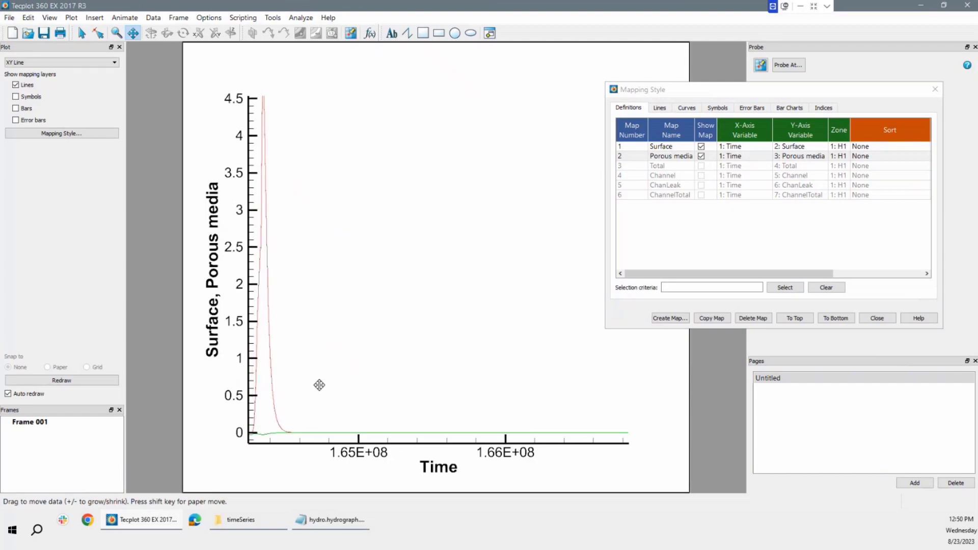
pyautogui.moveTo(294, 421); pyautogui.dragTo(305, 419)
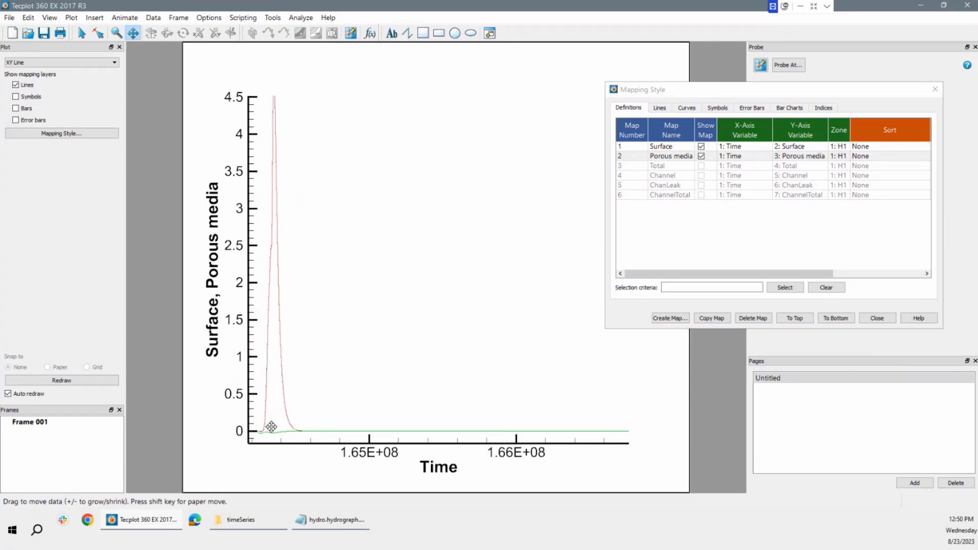
pyautogui.moveTo(317, 397); pyautogui.dragTo(316, 403)
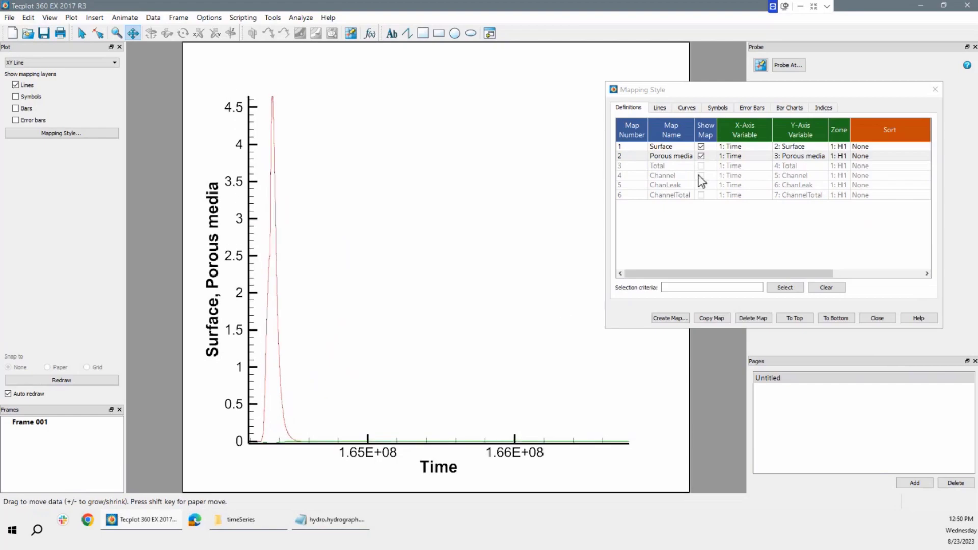
pyautogui.click(701, 156)
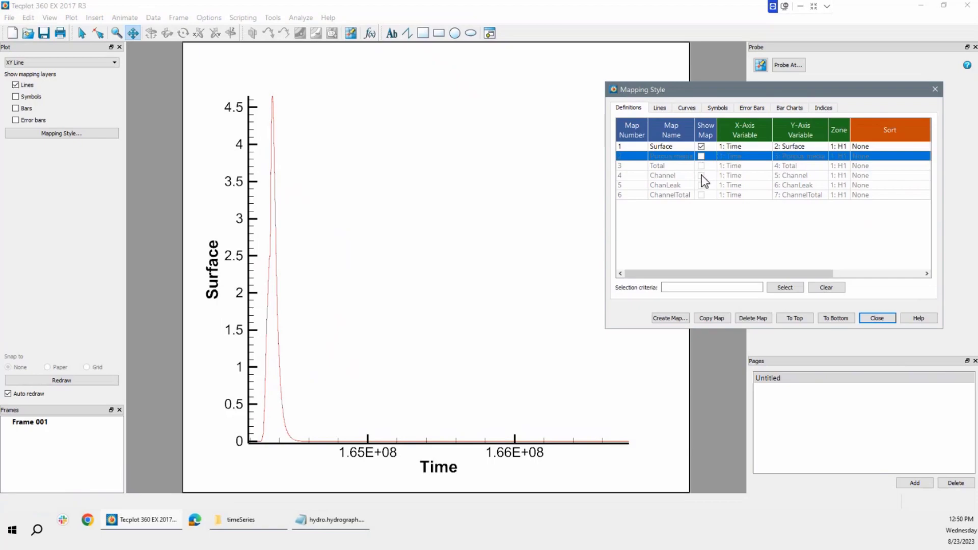
# Step: Show the Channel line map together with Surface, fit the view to the data, and close the mapping settings
pyautogui.click(701, 175)
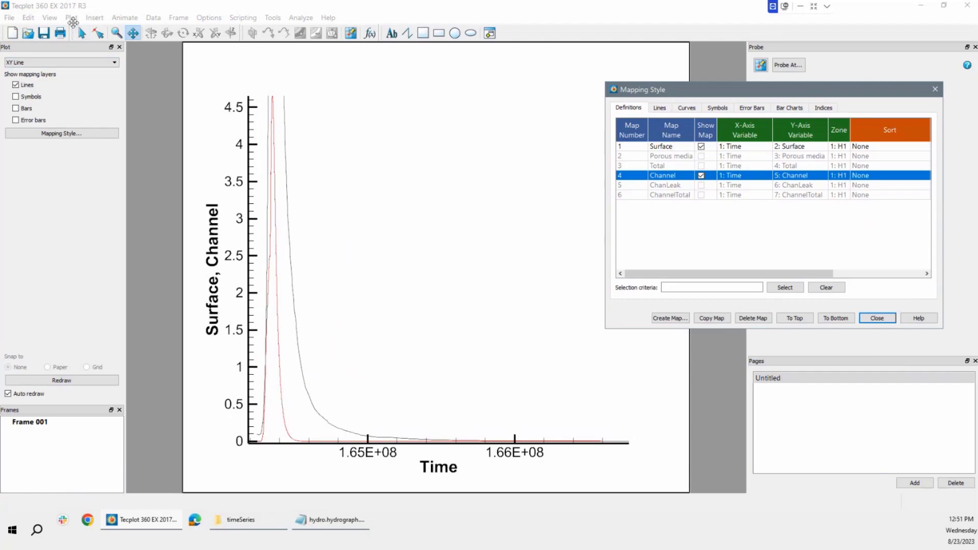
pyautogui.click(49, 18)
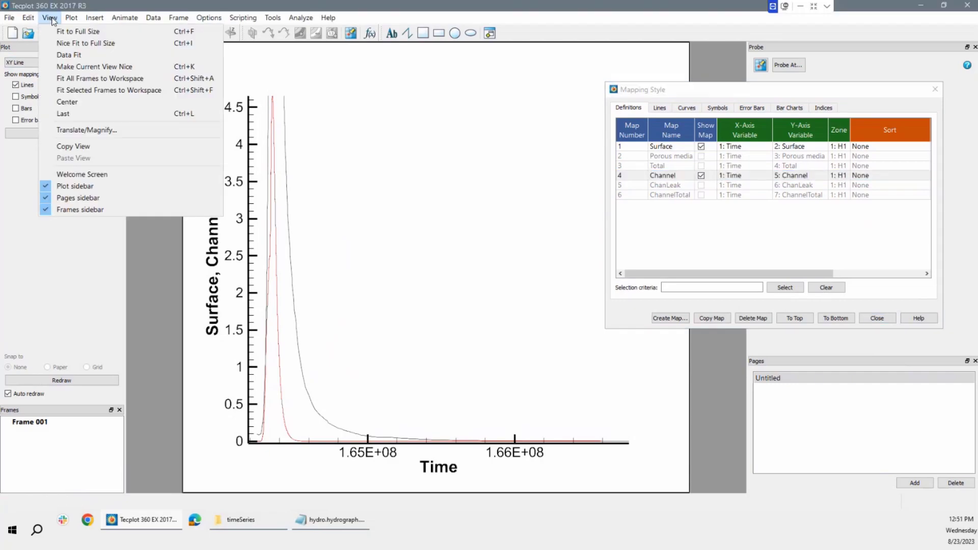
pyautogui.click(69, 54)
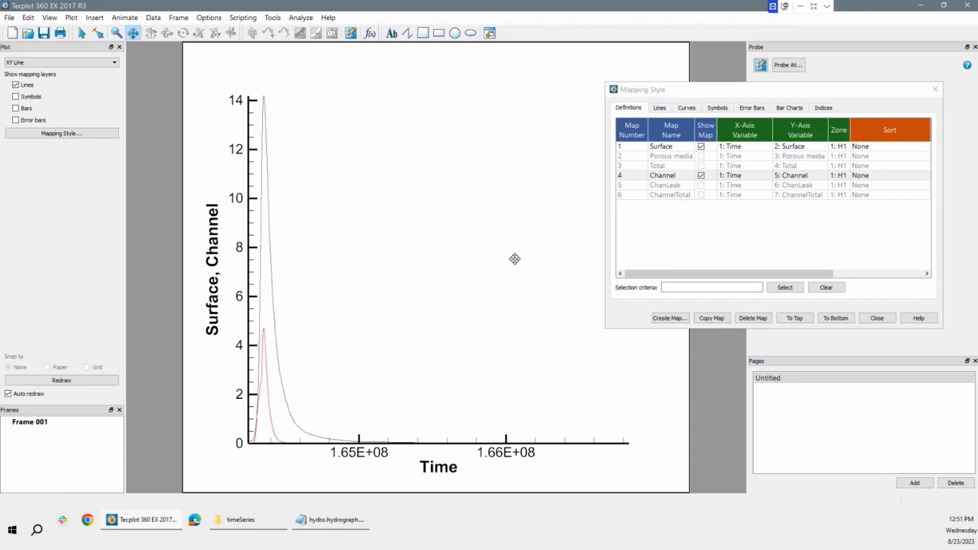
pyautogui.click(935, 90)
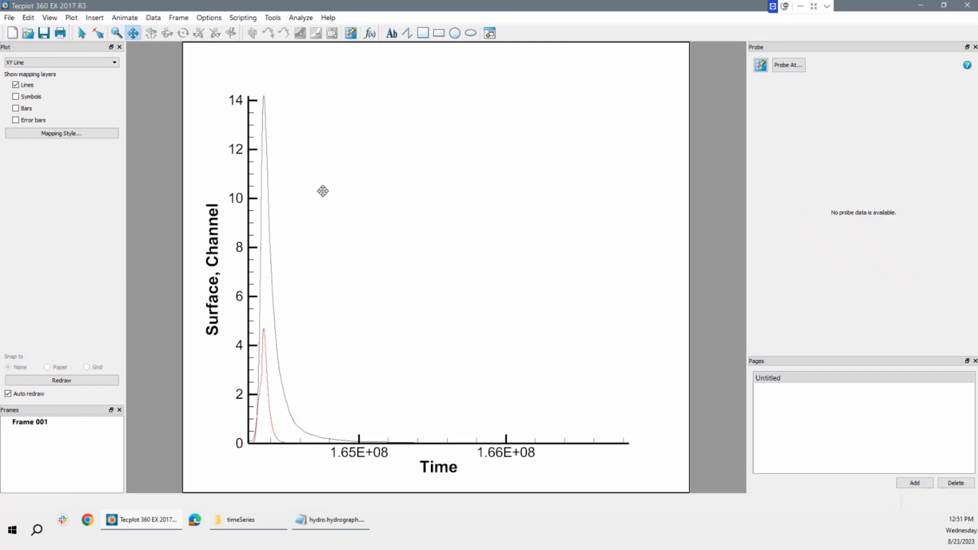
# Step: Start specifying an equation for zone H1 that defines a new Flow variable, entering {Flow}={Surface as its beginning
pyautogui.click(154, 18)
pyautogui.moveTo(164, 31)
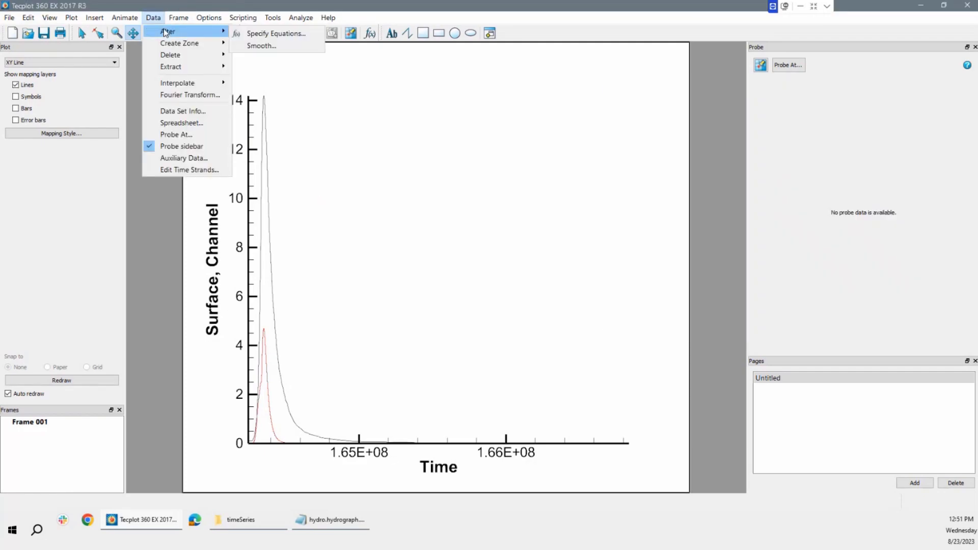
pyautogui.click(270, 33)
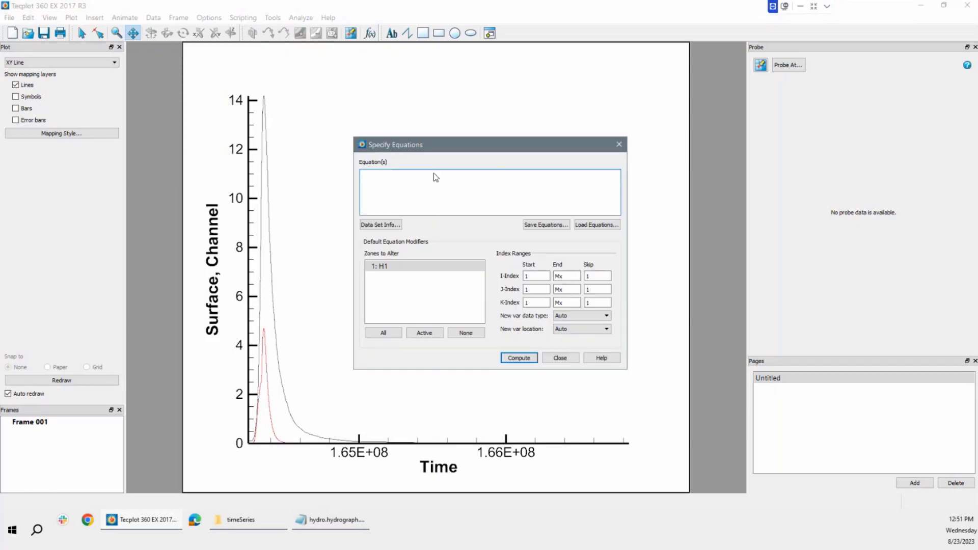
pyautogui.click(380, 266)
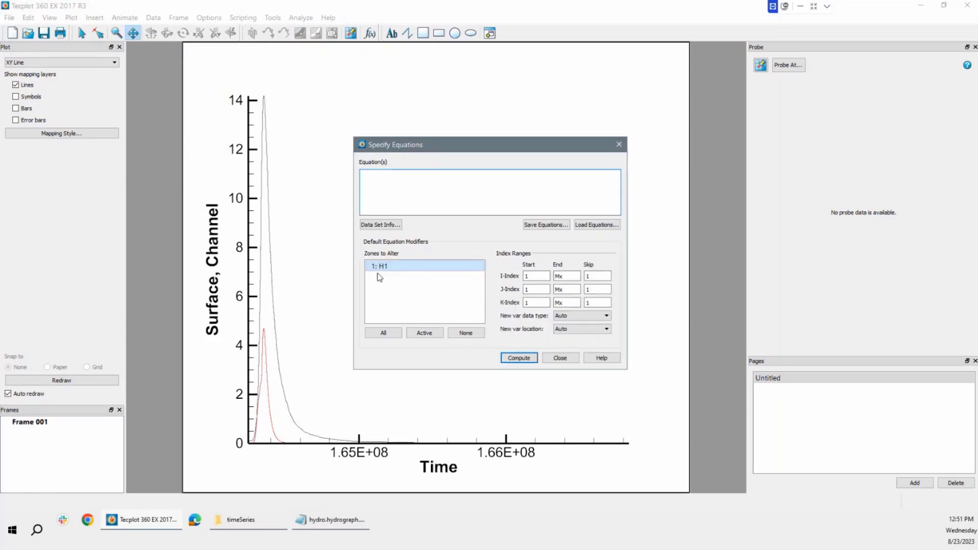
pyautogui.click(383, 175)
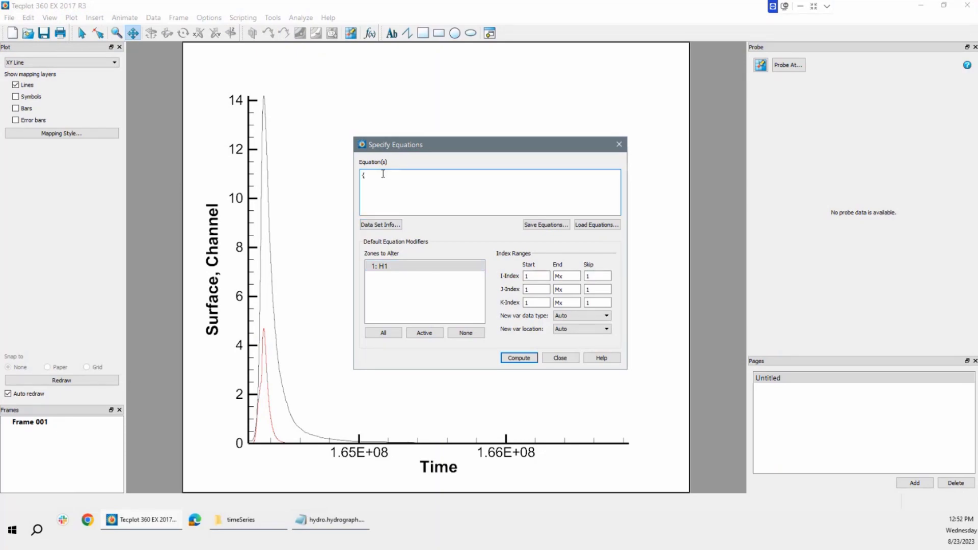
pyautogui.write('{Flo')
pyautogui.write('w}={Surface')
# Step: Consult the data set's variable list, complete the equation as {Flow}={Surface}+{Channel}, compute it for zone H1, and close the equation dialog
pyautogui.click(375, 225)
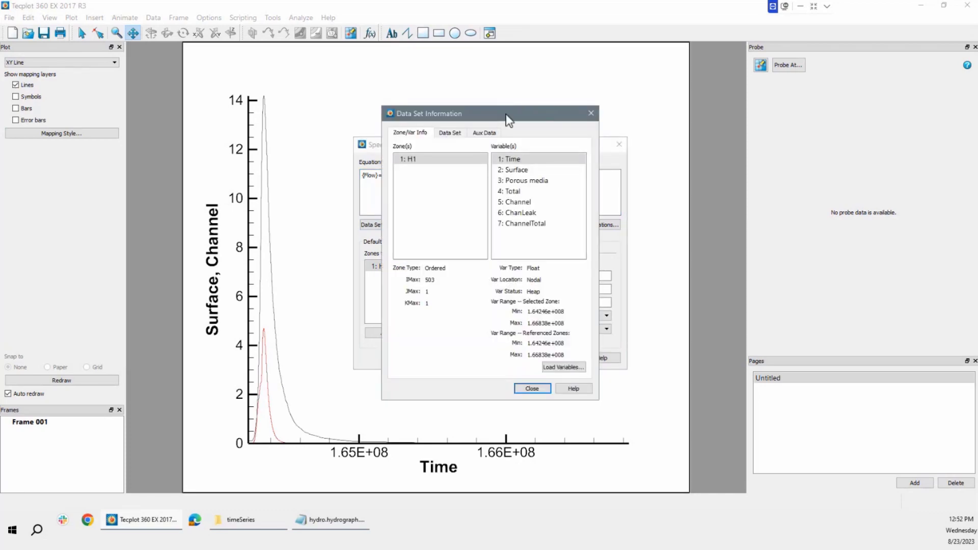
pyautogui.moveTo(518, 118); pyautogui.dragTo(760, 146)
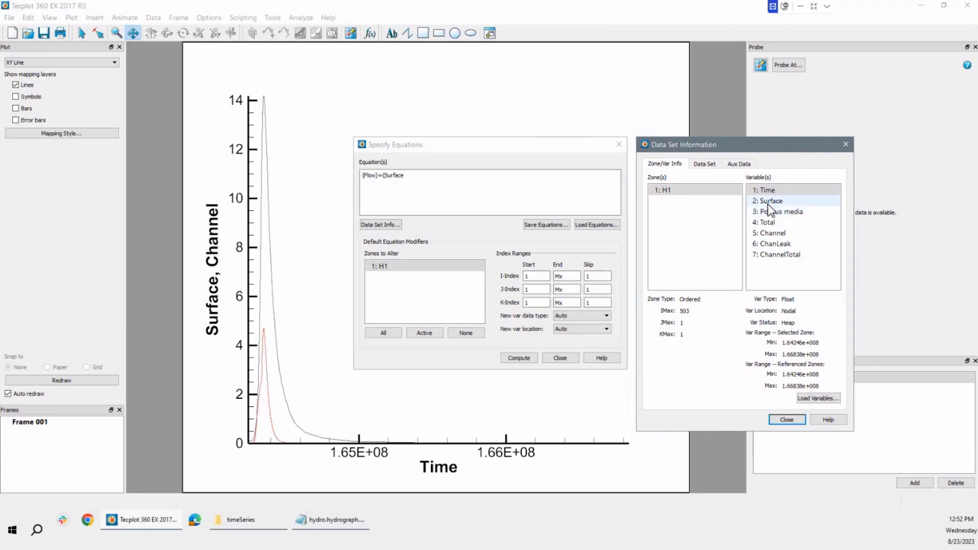
pyautogui.click(417, 177)
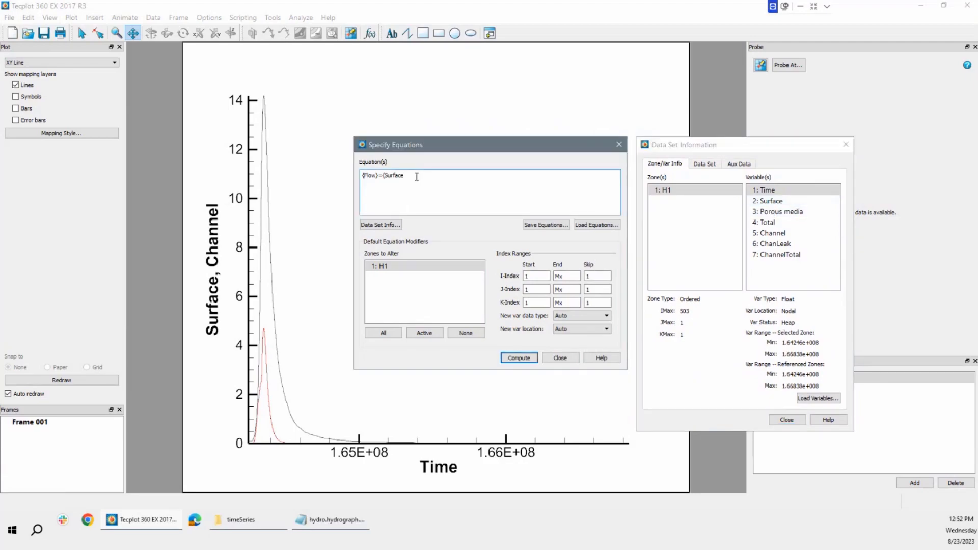
pyautogui.press('BackSpace')
pyautogui.write('}+{')
pyautogui.write('Channel}')
pyautogui.click(525, 358)
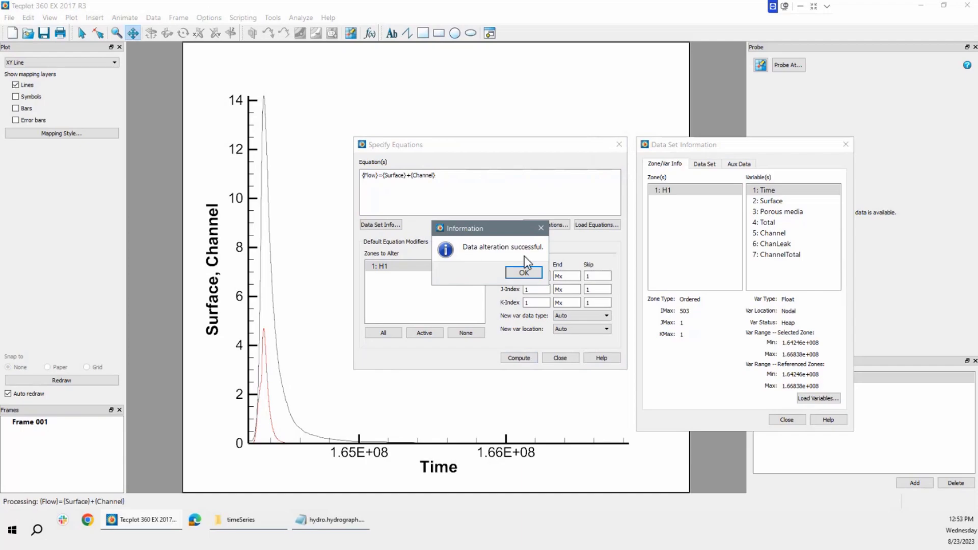
pyautogui.click(525, 273)
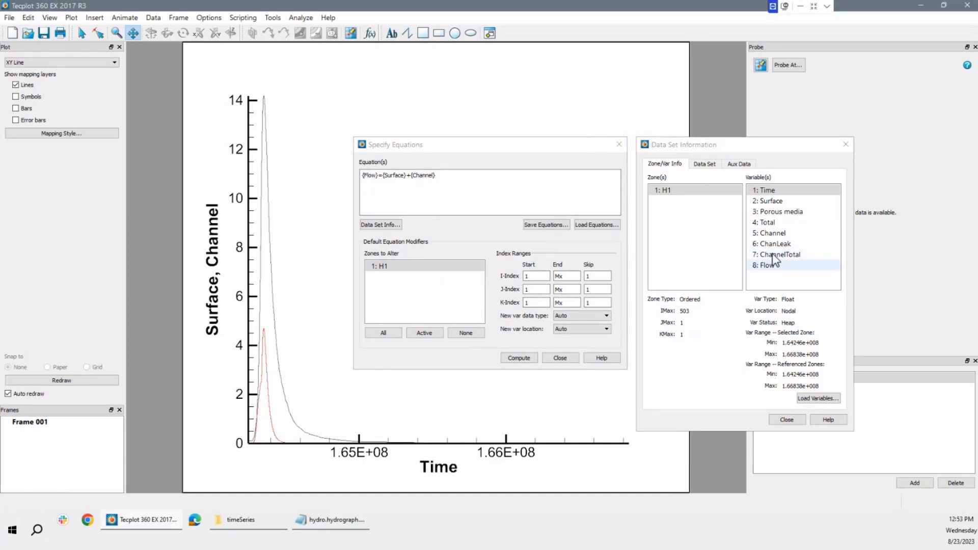
pyautogui.click(560, 358)
# Step: Create a line map plotting Flow against Time for zone H1, and fit the view to the data
pyautogui.click(68, 135)
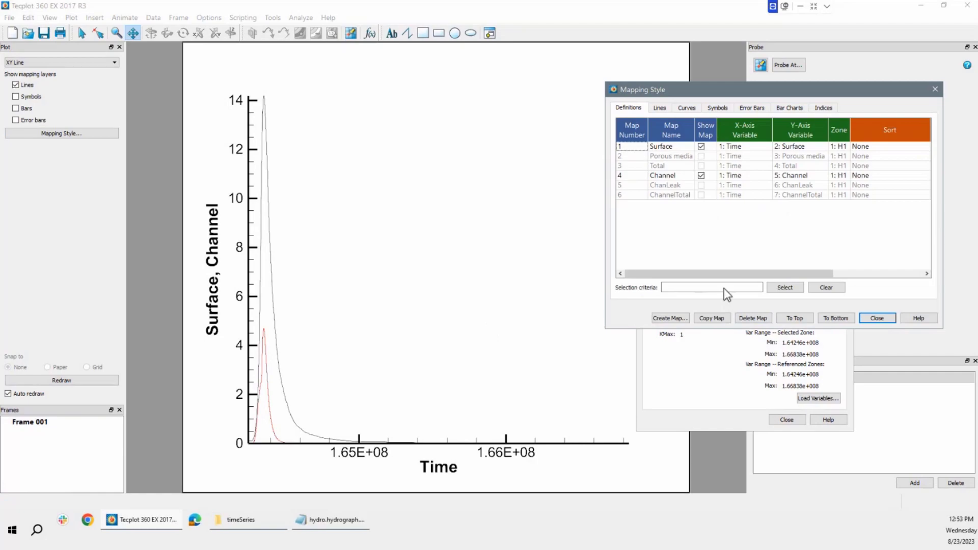
pyautogui.click(675, 321)
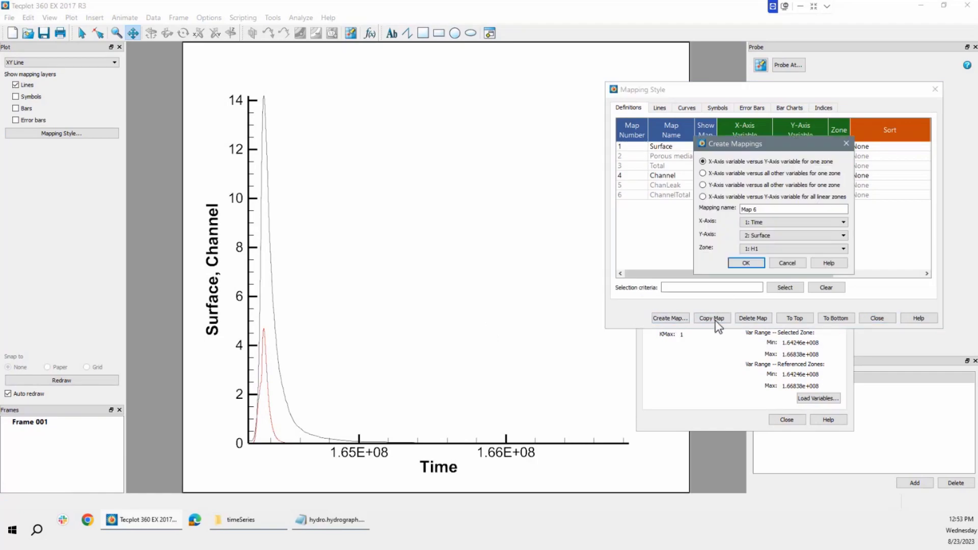
pyautogui.click(777, 234)
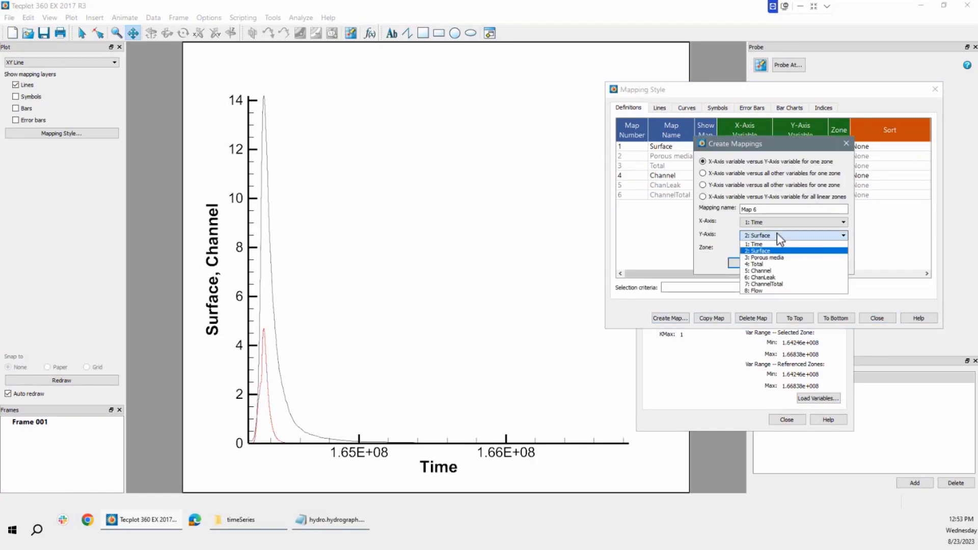
pyautogui.click(771, 290)
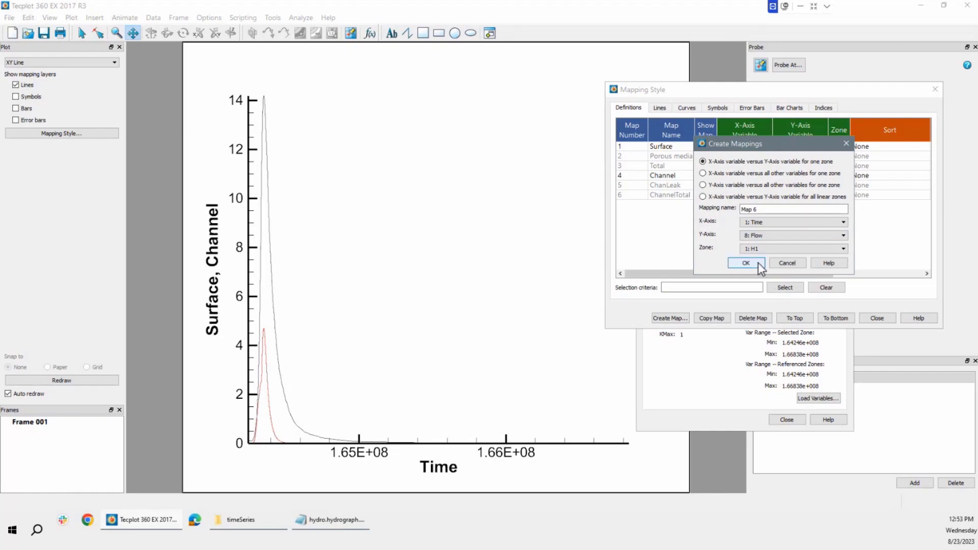
pyautogui.click(744, 262)
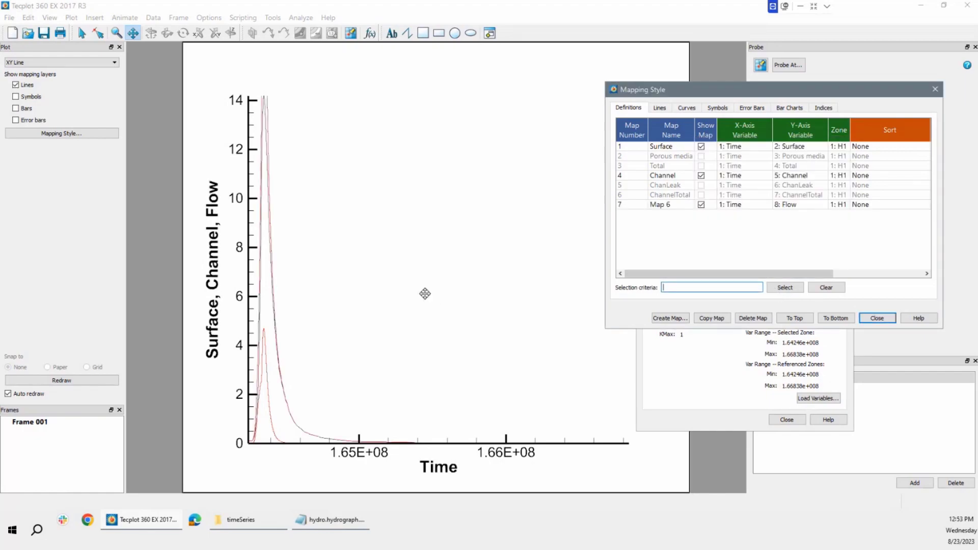
pyautogui.click(72, 18)
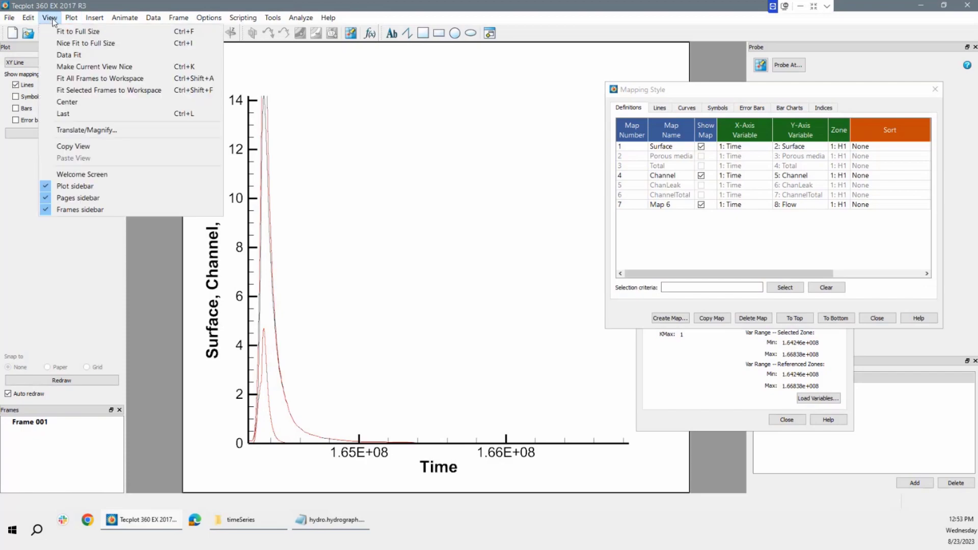
pyautogui.click(76, 60)
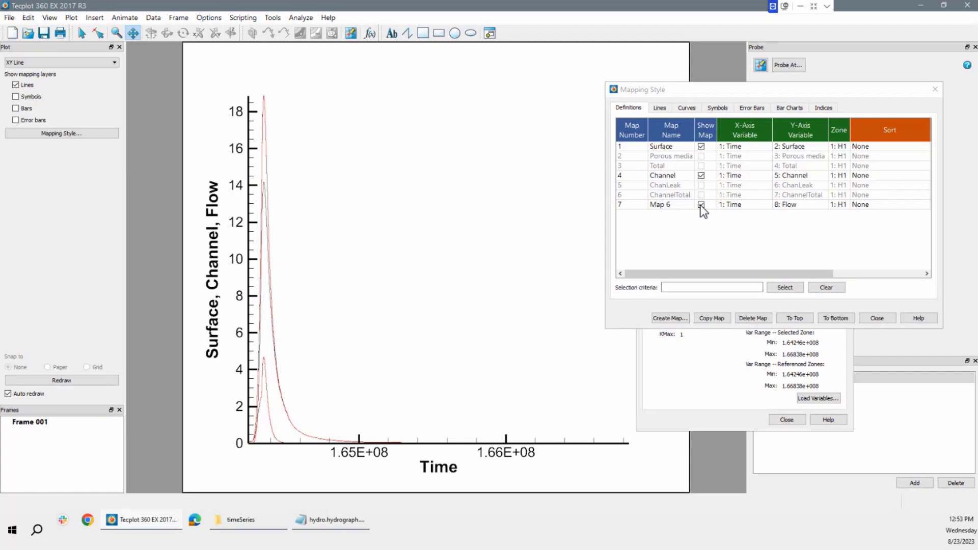
# Step: Hide the Channel and Surface line maps, rename the new Flow-versus-Time map as Flow, and close the mapping settings
pyautogui.click(701, 175)
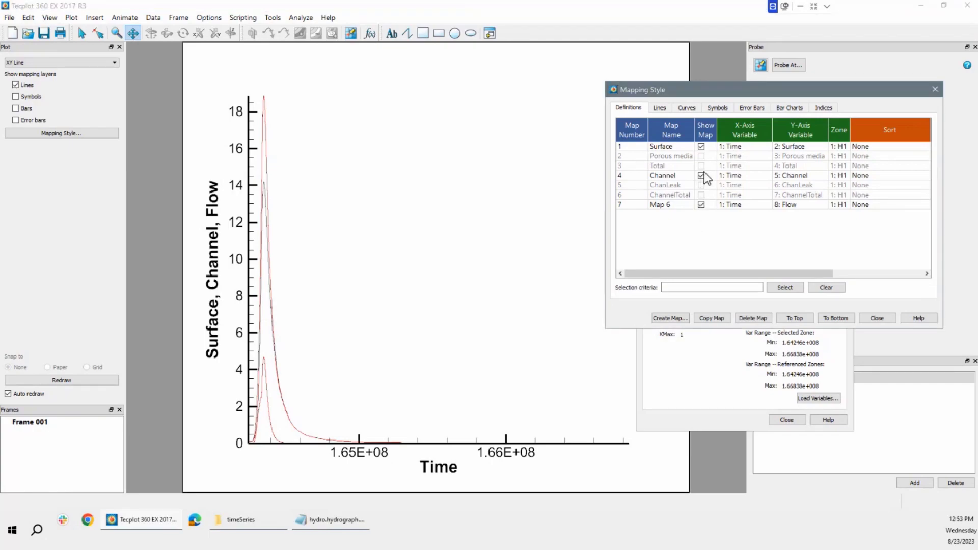
pyautogui.click(701, 146)
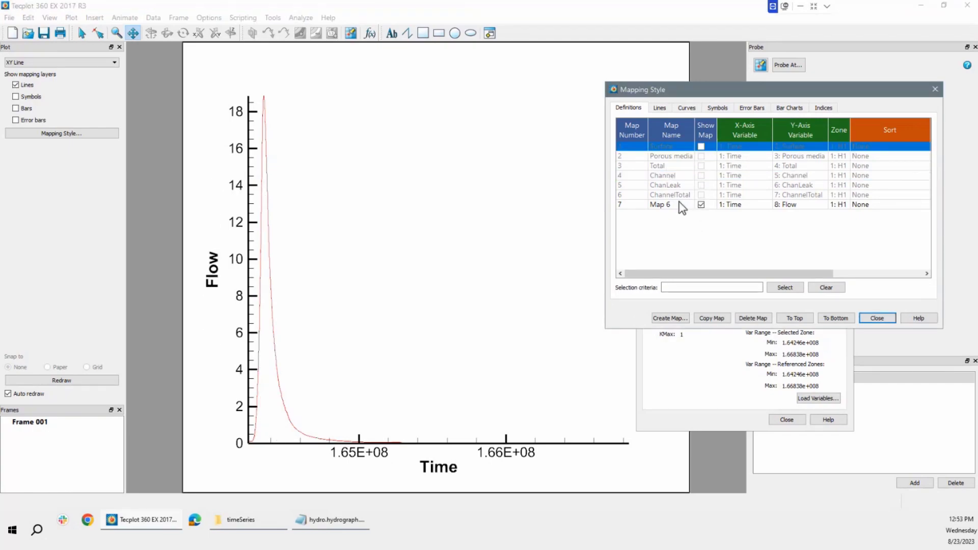
pyautogui.doubleClick(682, 204)
pyautogui.write('Flow')
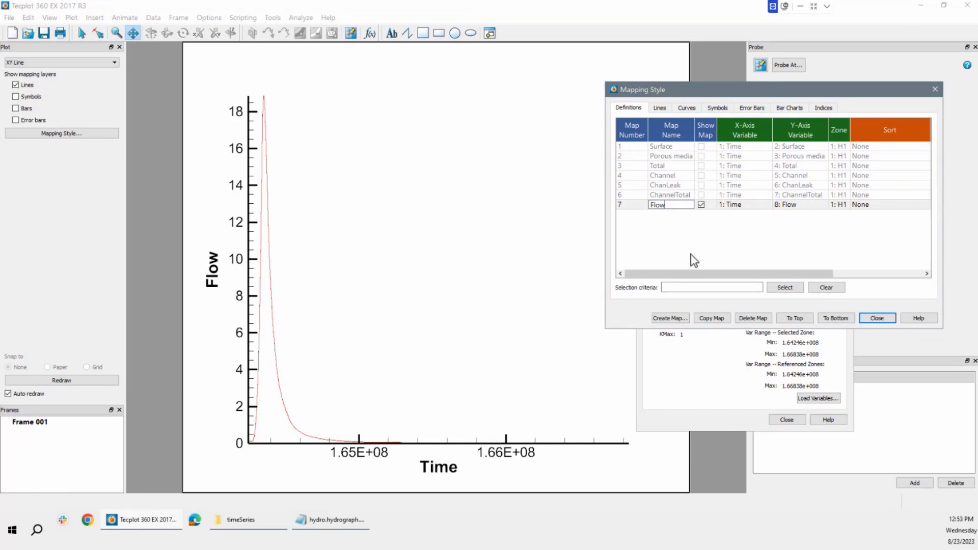
pyautogui.click(879, 318)
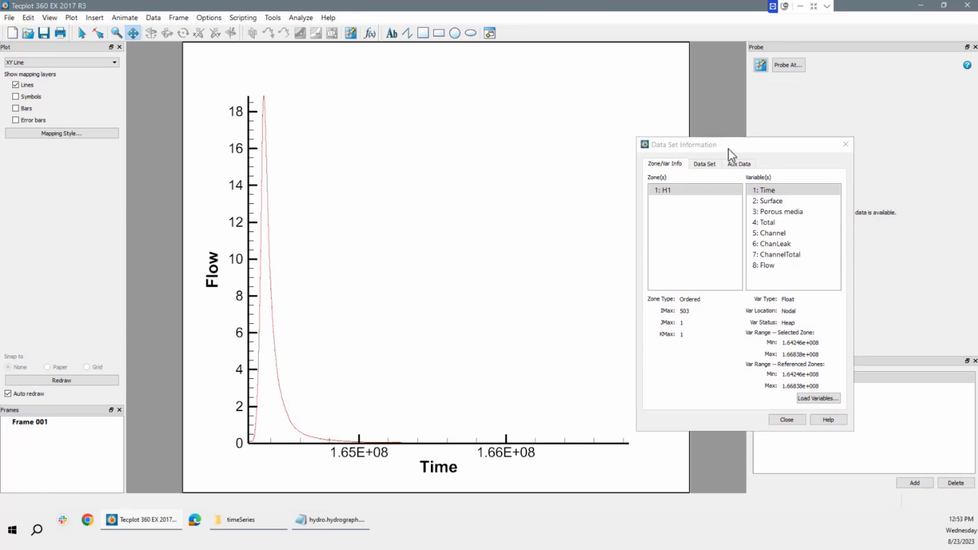
# Step: Show major and minor gridlines for the X1 axis, keeping the open dialogs clear of the plot
pyautogui.click(796, 153)
pyautogui.moveTo(795, 153); pyautogui.dragTo(908, 143)
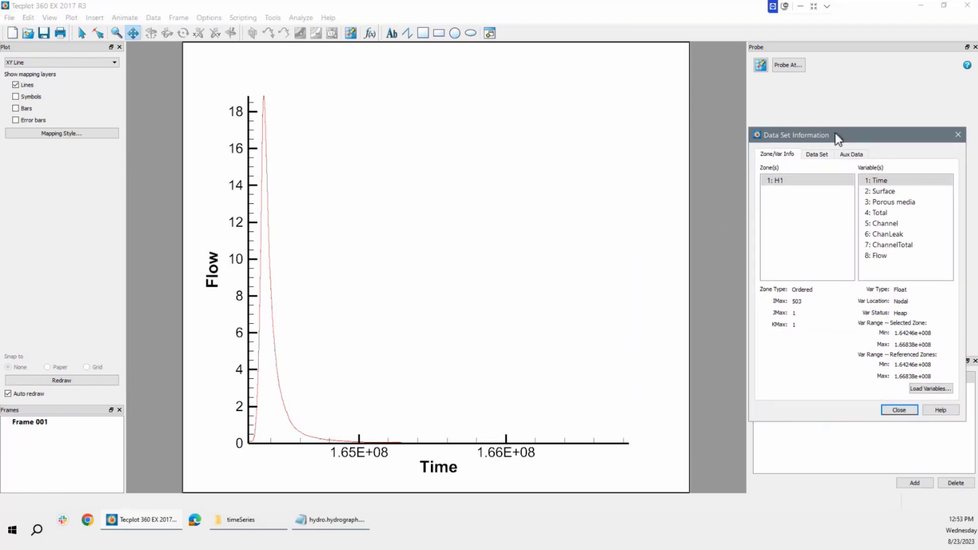
pyautogui.click(72, 18)
pyautogui.click(87, 33)
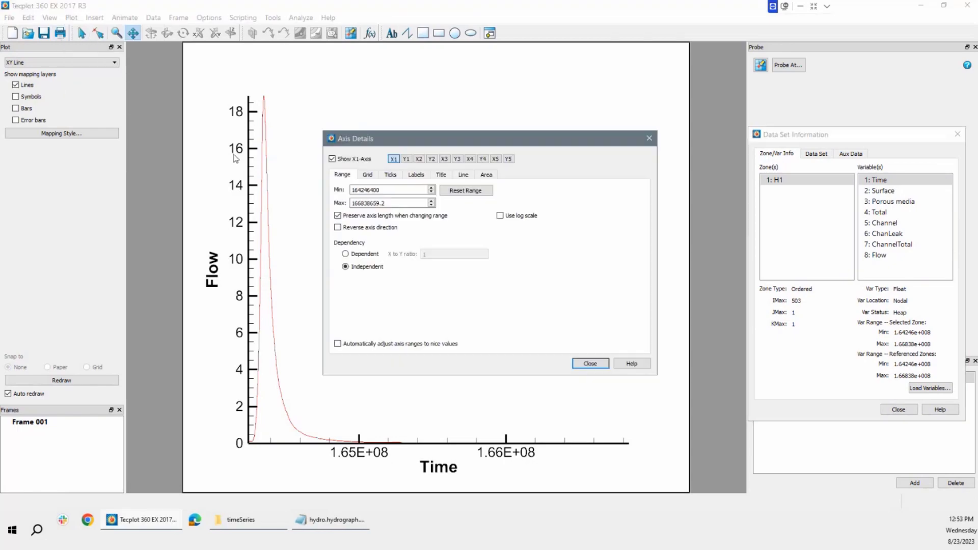
pyautogui.click(367, 175)
pyautogui.click(416, 202)
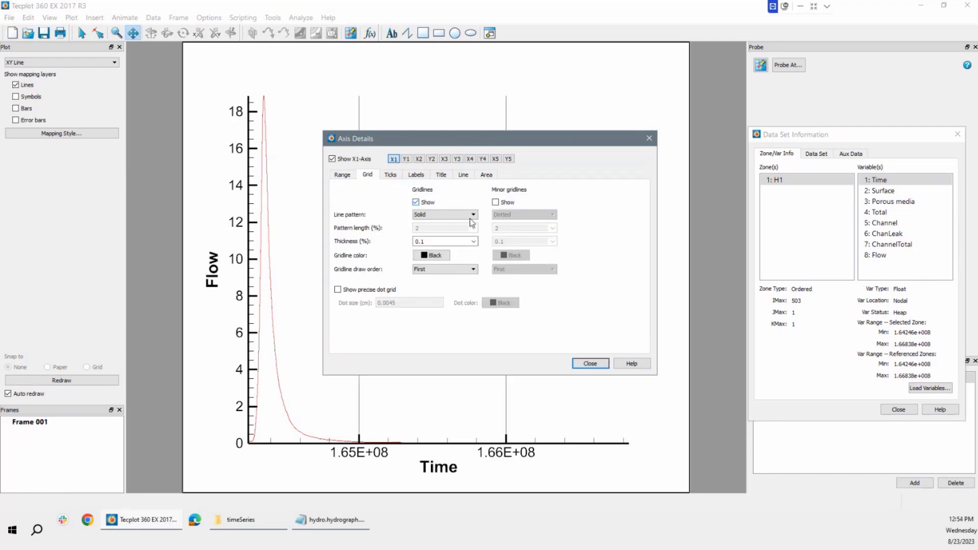
pyautogui.moveTo(453, 141); pyautogui.dragTo(720, 119)
pyautogui.click(761, 182)
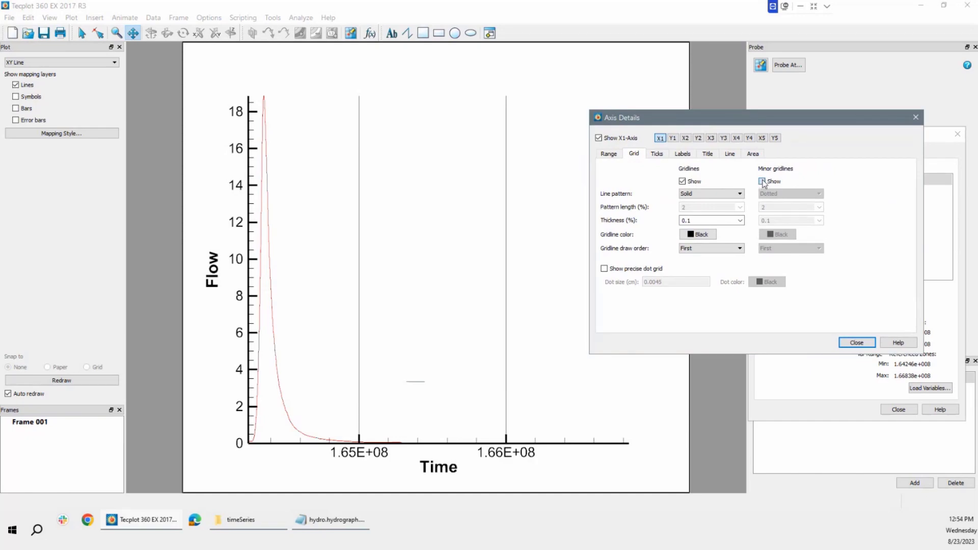
# Step: Set both the major and minor gridline colors of the X1 axis to light gray (Cust 2)
pyautogui.click(701, 235)
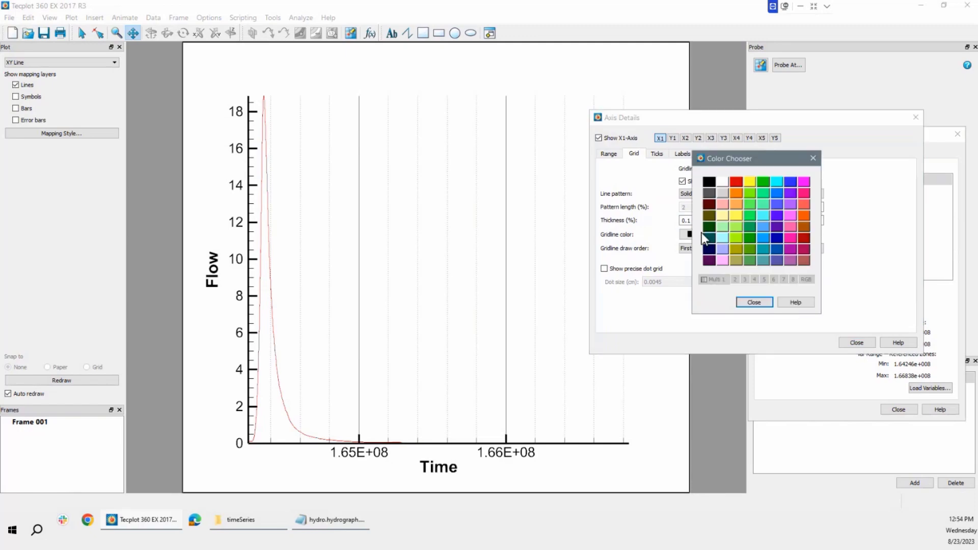
pyautogui.click(722, 193)
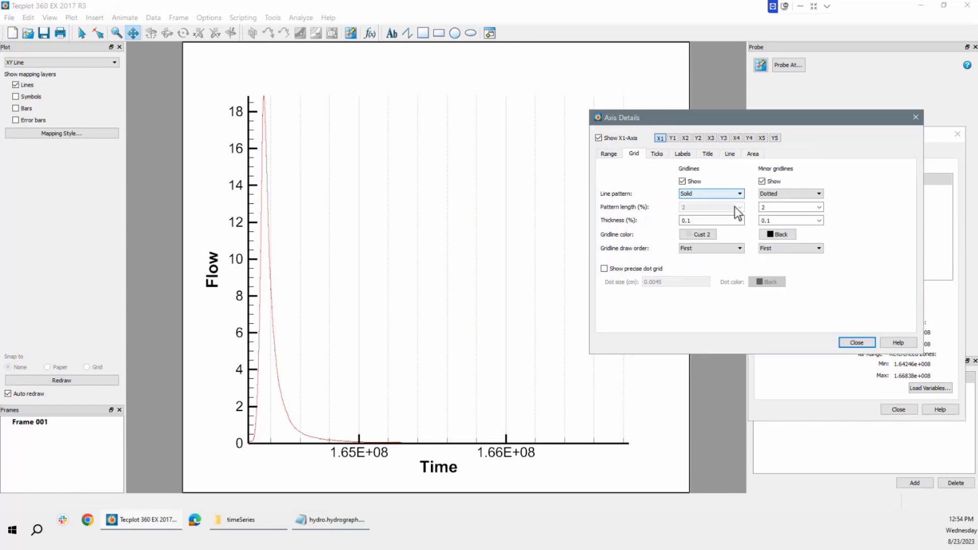
pyautogui.click(777, 235)
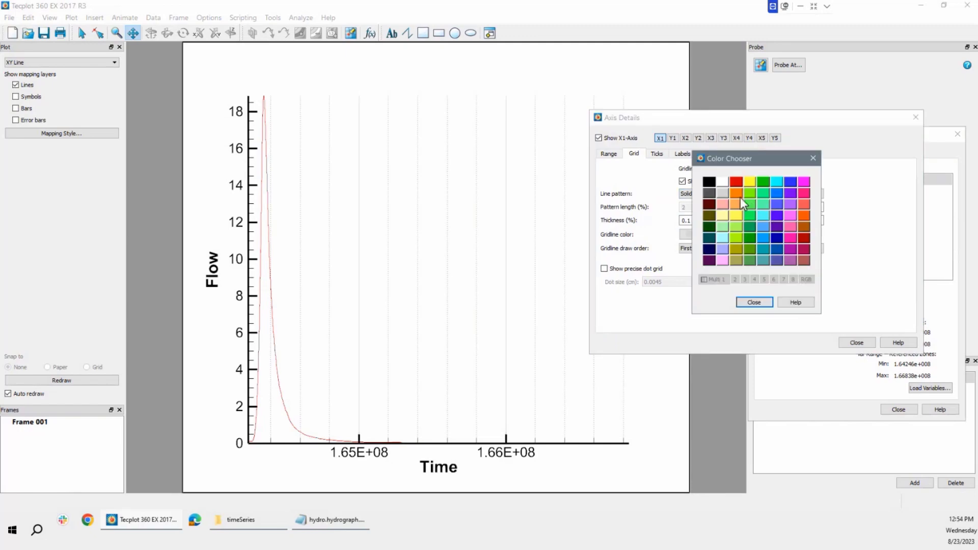
pyautogui.click(726, 195)
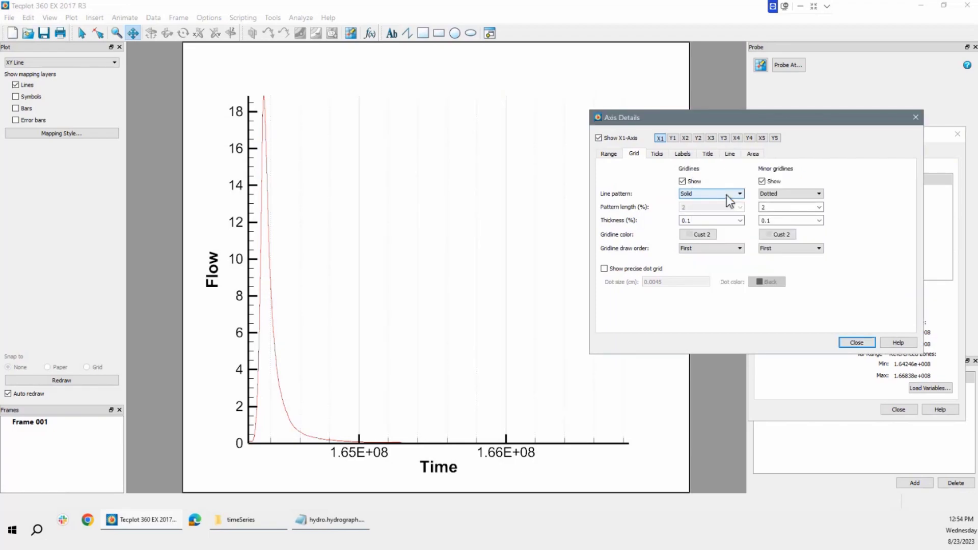
# Step: Show major and minor gridlines for the Y1 axis and set its major gridline color to light gray (Cust 2)
pyautogui.click(673, 139)
pyautogui.click(683, 182)
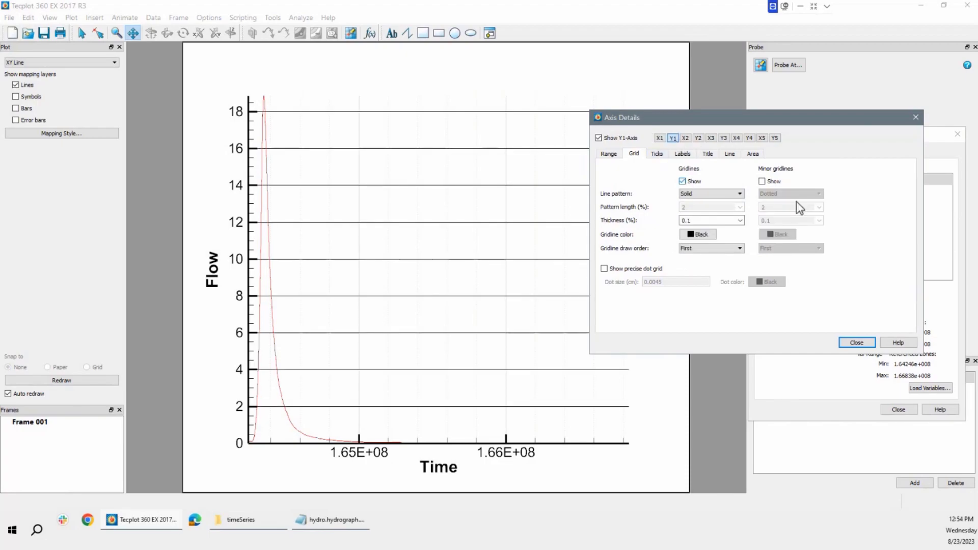
pyautogui.click(762, 181)
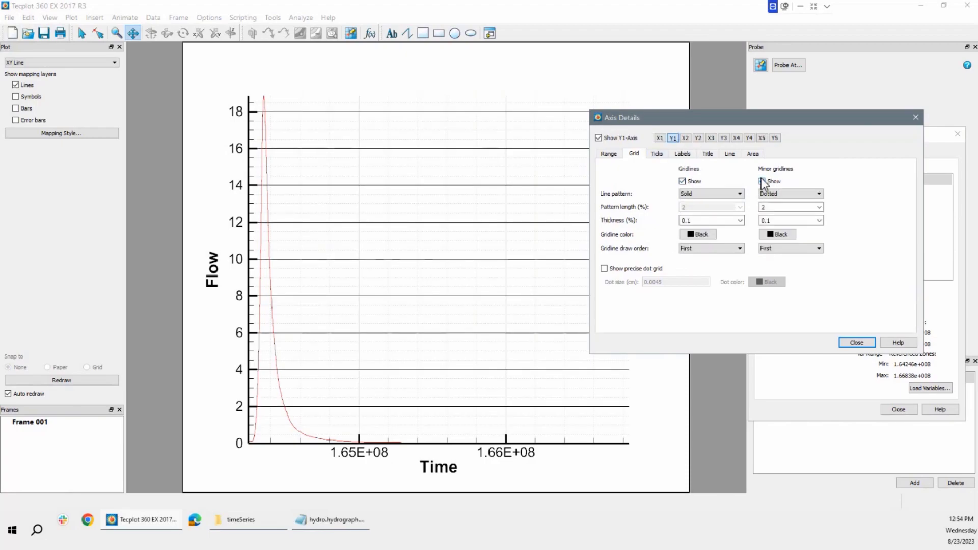
pyautogui.click(706, 238)
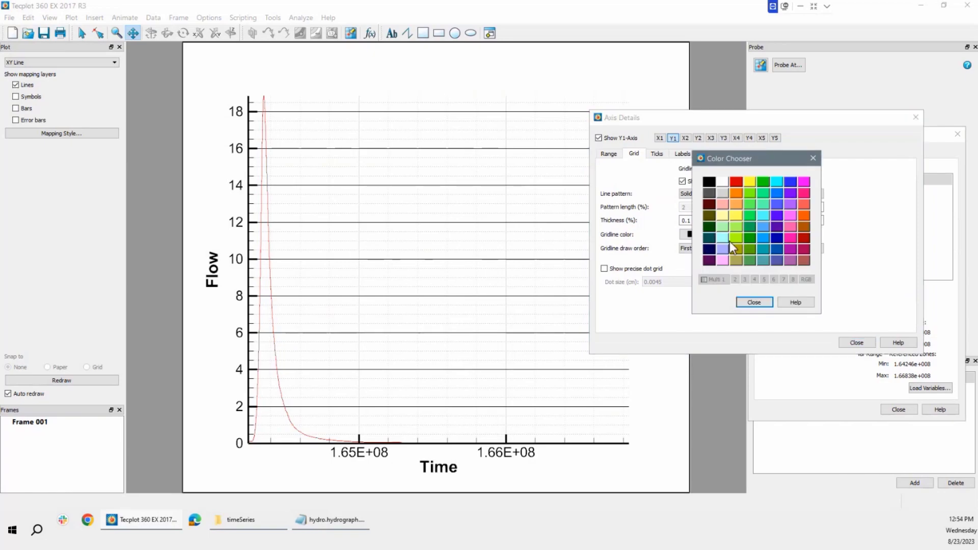
pyautogui.click(723, 193)
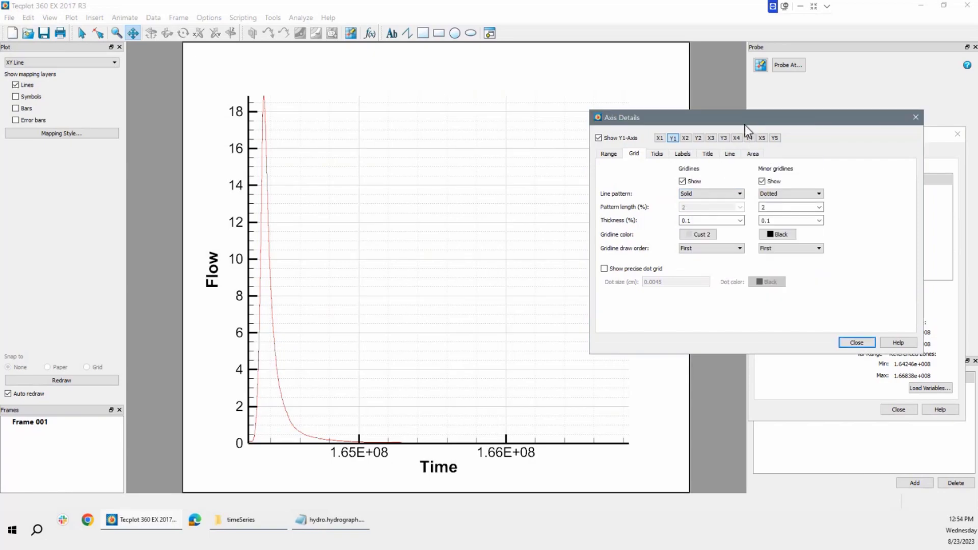
# Step: Show the grid border around the plot area, and close the axis details and data set information dialogs
pyautogui.moveTo(741, 123); pyautogui.dragTo(747, 143)
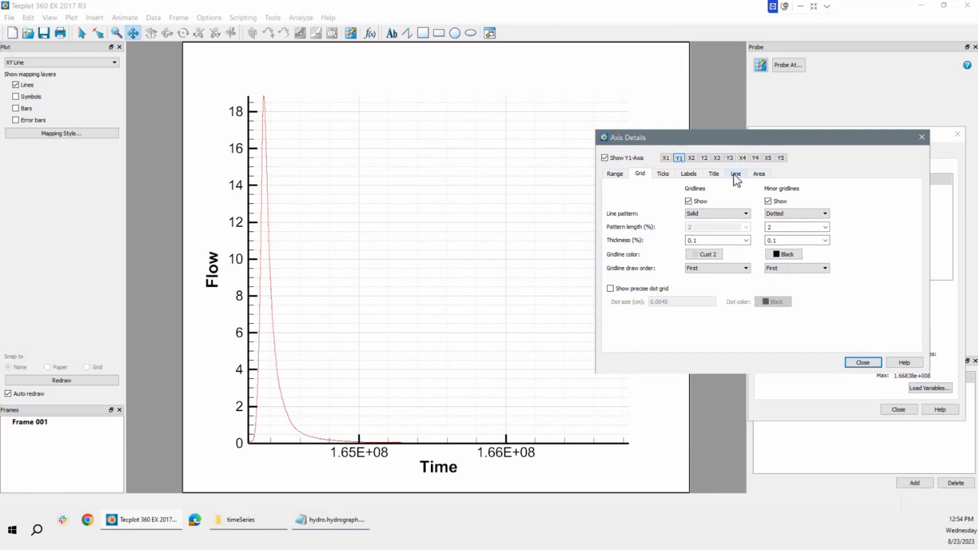
pyautogui.click(747, 174)
pyautogui.click(760, 171)
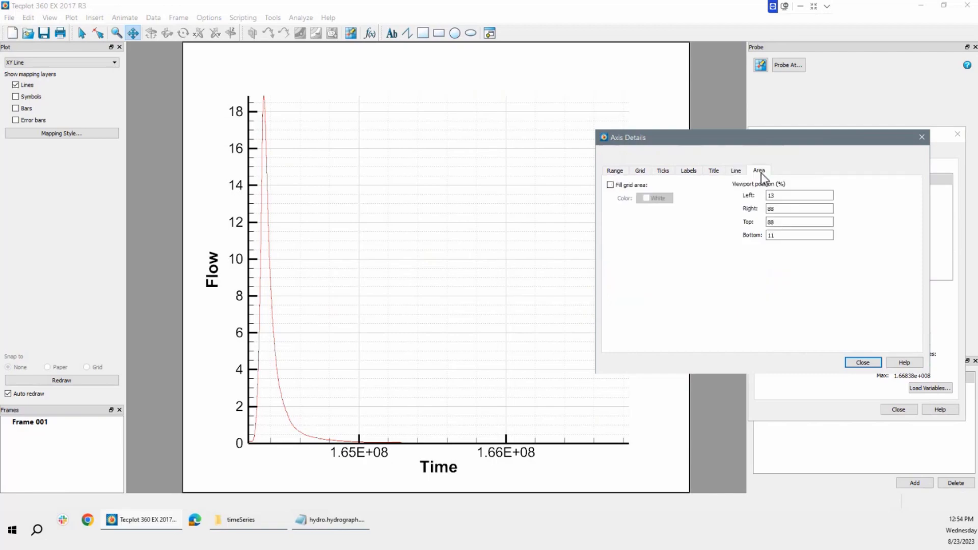
pyautogui.click(736, 171)
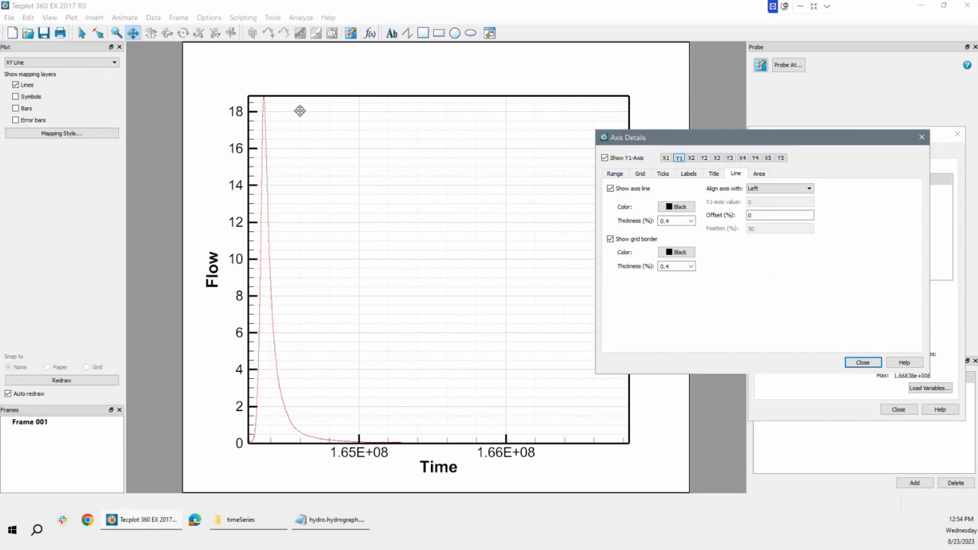
pyautogui.moveTo(796, 135); pyautogui.dragTo(814, 77)
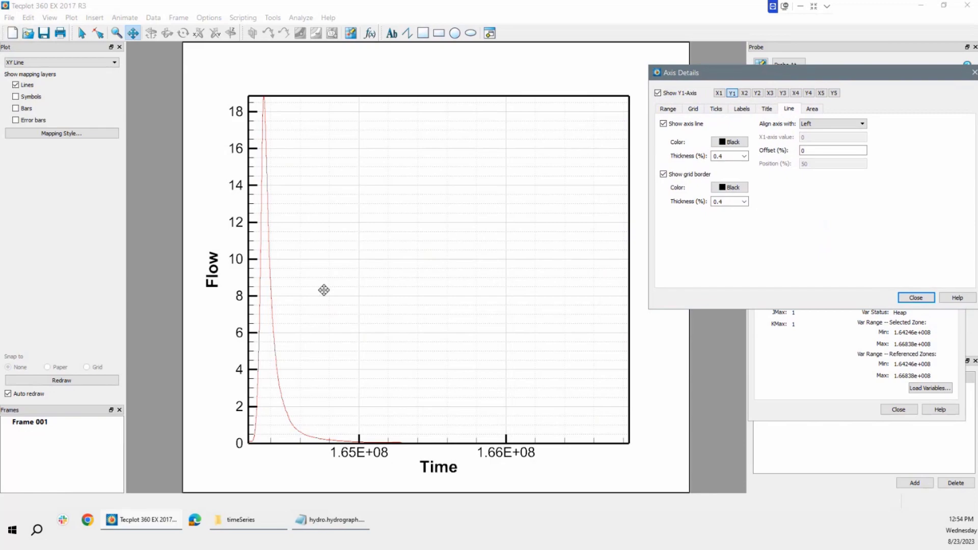
pyautogui.click(915, 298)
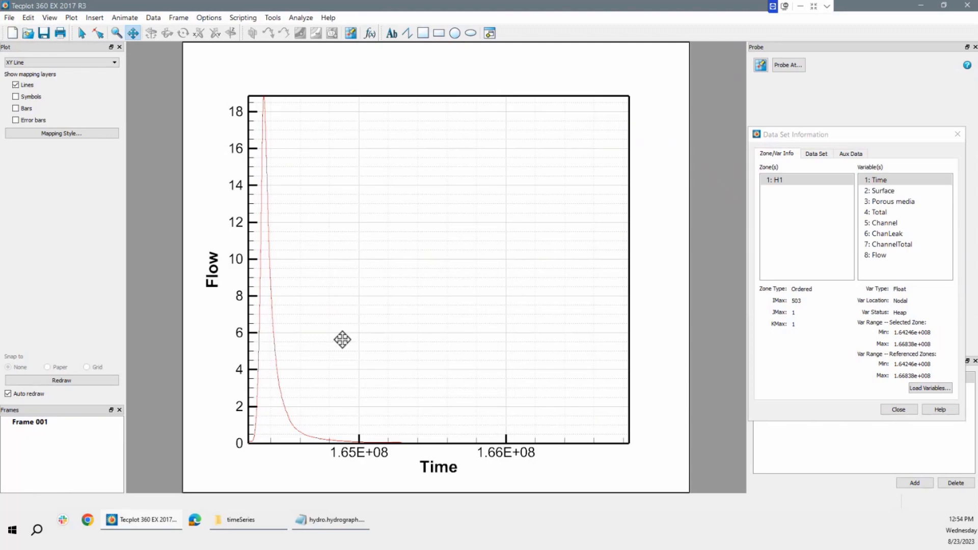
pyautogui.click(957, 135)
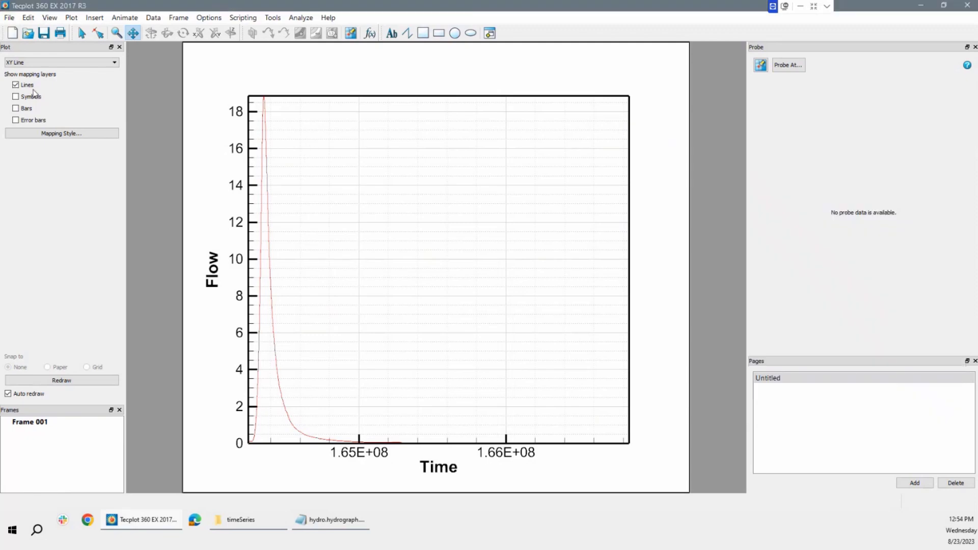
# Step: Open H1_obs.csv from the timeSeries folder using the Text Spreadsheet Loader
pyautogui.hotkey('ctrl', 'o')
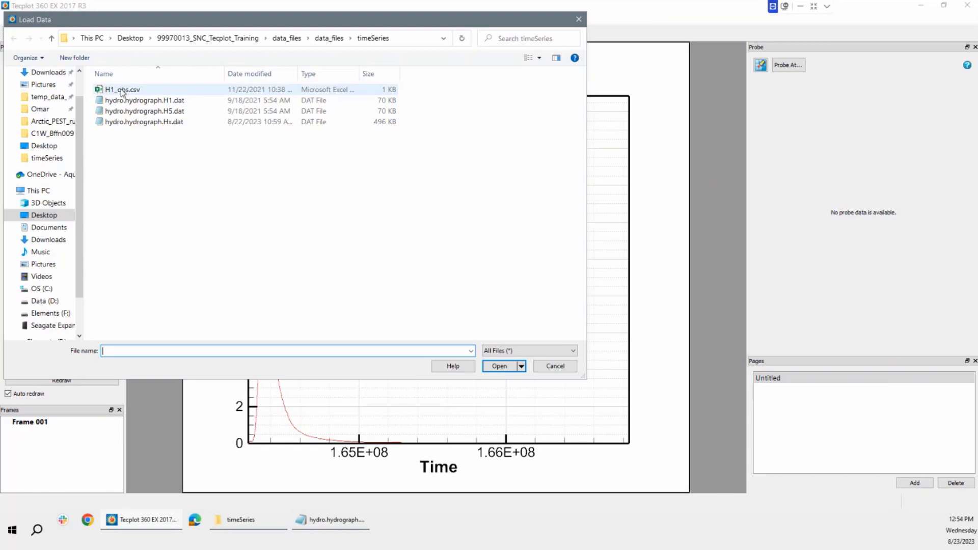
pyautogui.doubleClick(121, 89)
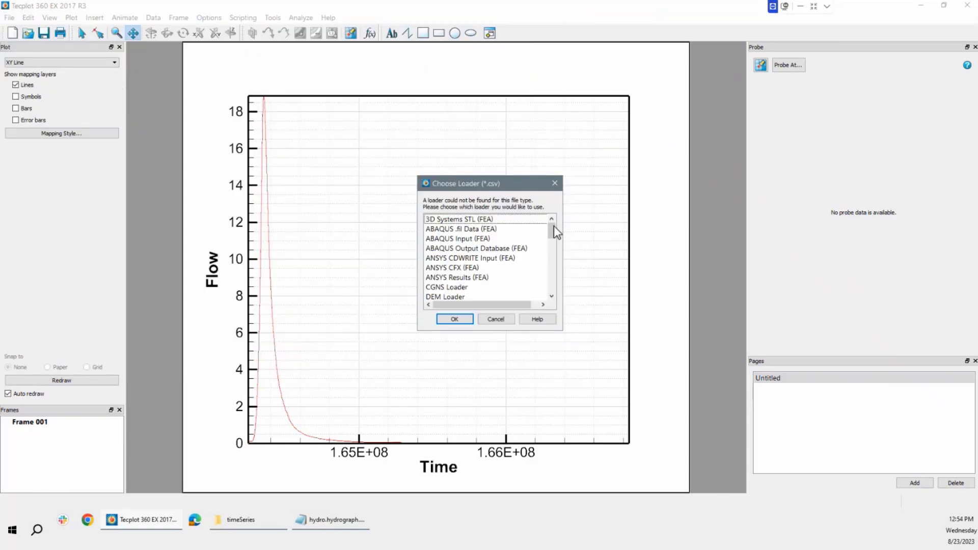
pyautogui.scroll(-8, 553, 256)
pyautogui.click(443, 278)
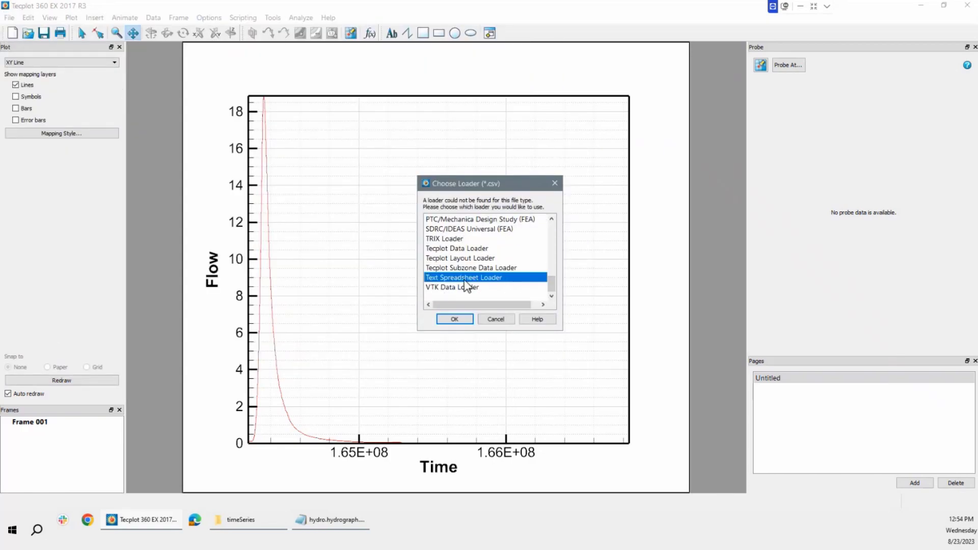
pyautogui.click(458, 319)
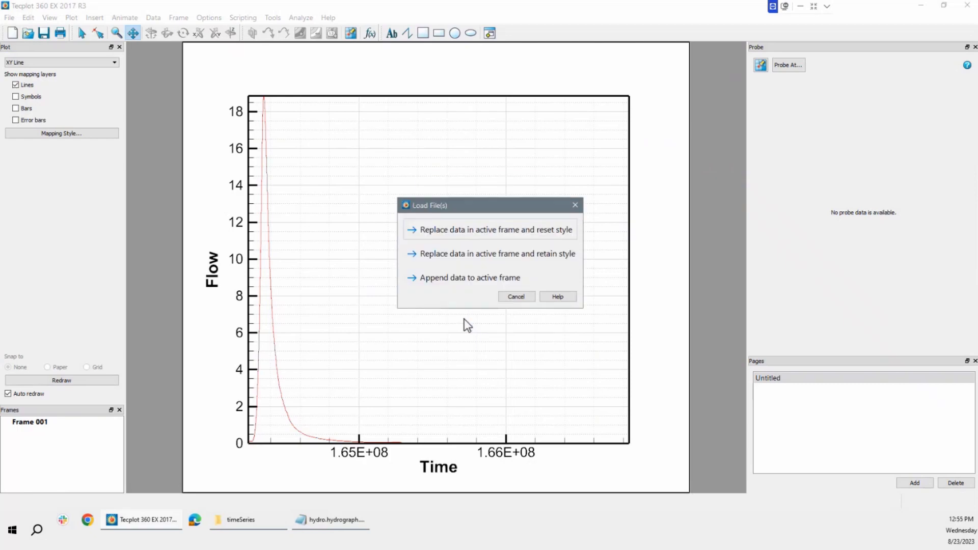
# Step: Append the observed data to the active frame, adding all of its available variables to the variables to load
pyautogui.click(479, 281)
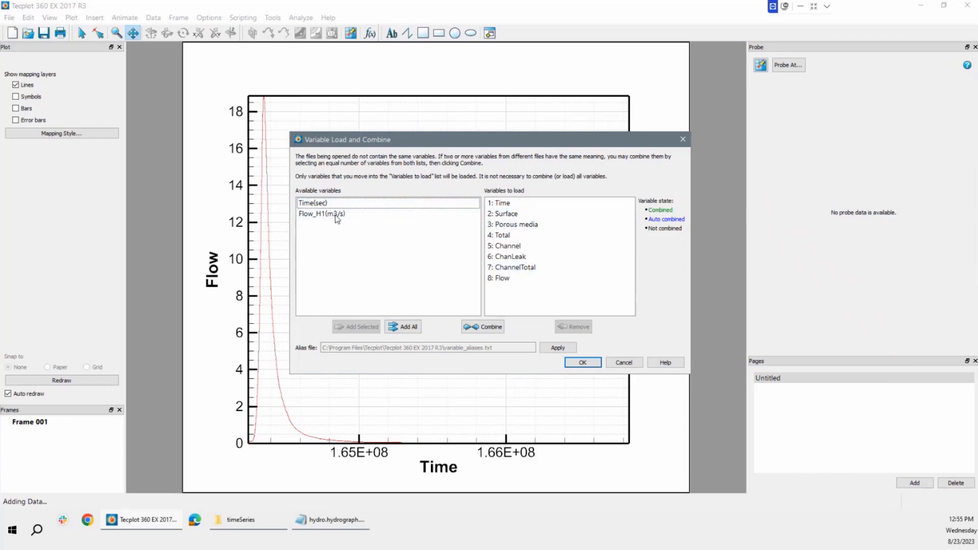
pyautogui.click(401, 329)
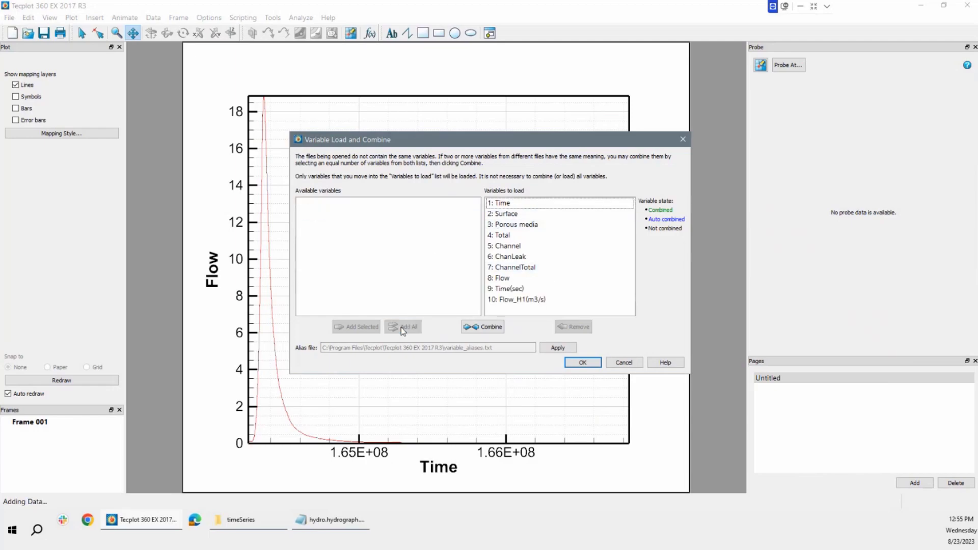
pyautogui.click(583, 363)
# Step: Create a line mapping of Flow_H1(m3/s) against Time(sec) for zone 2, keeping the default mapping name
pyautogui.moveTo(391, 331); pyautogui.dragTo(438, 330)
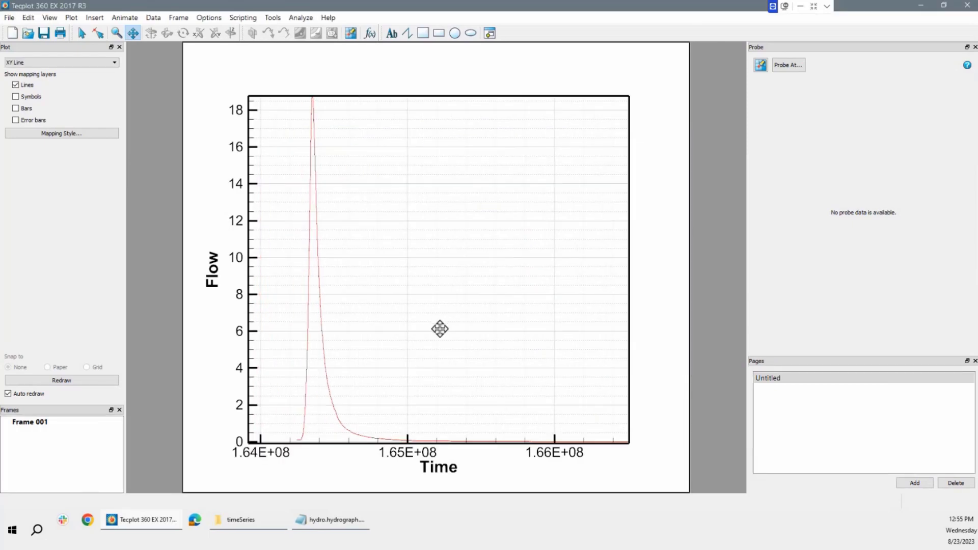
pyautogui.click(71, 133)
pyautogui.click(672, 318)
pyautogui.click(789, 223)
pyautogui.click(787, 284)
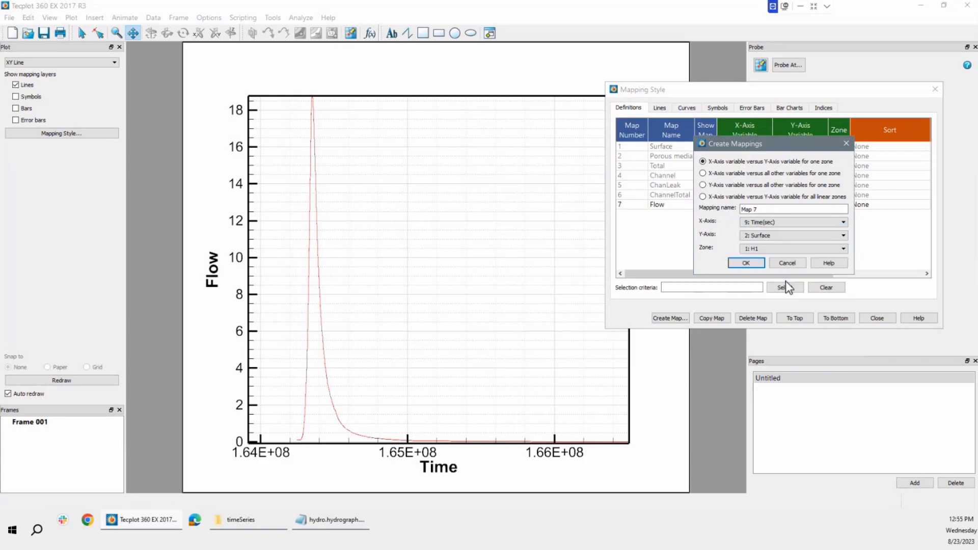
pyautogui.click(778, 236)
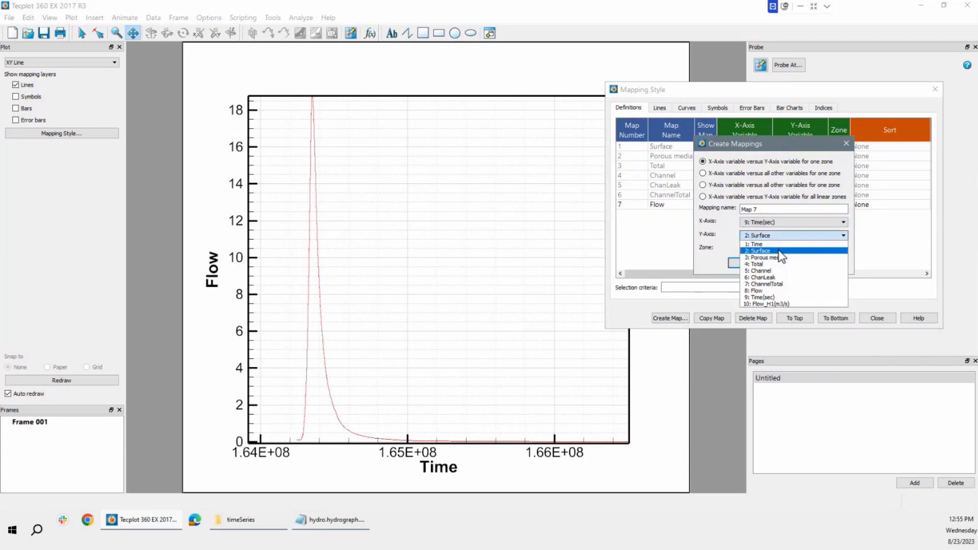
pyautogui.click(779, 303)
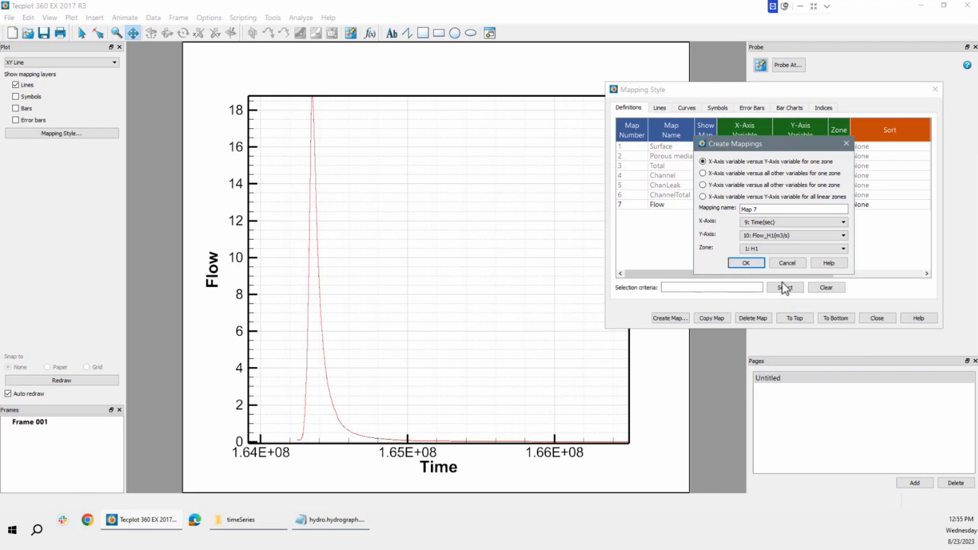
pyautogui.click(772, 251)
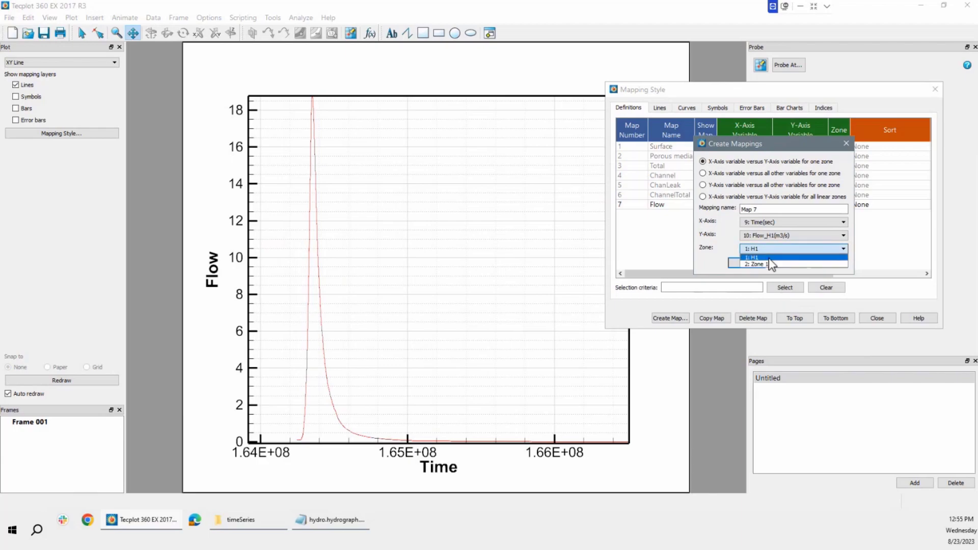
pyautogui.click(768, 264)
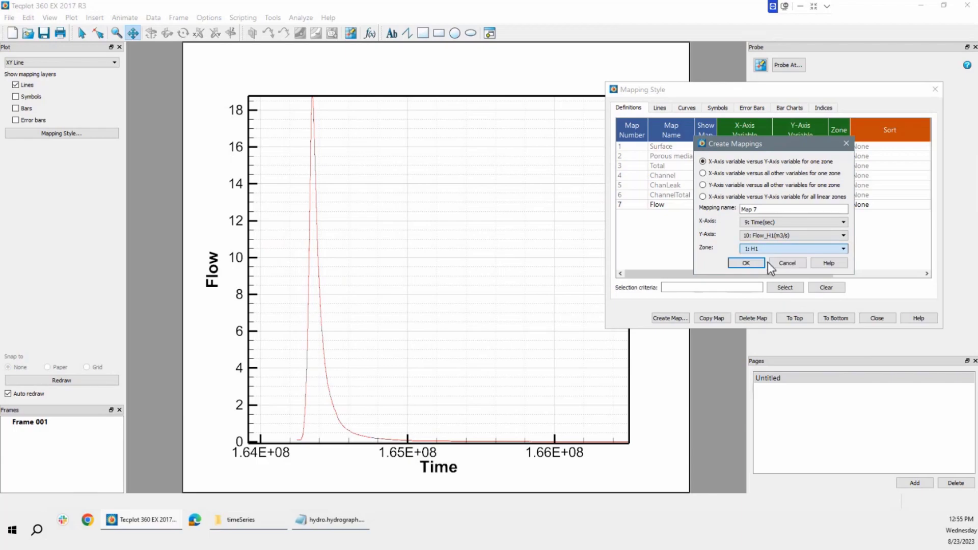
pyautogui.click(747, 263)
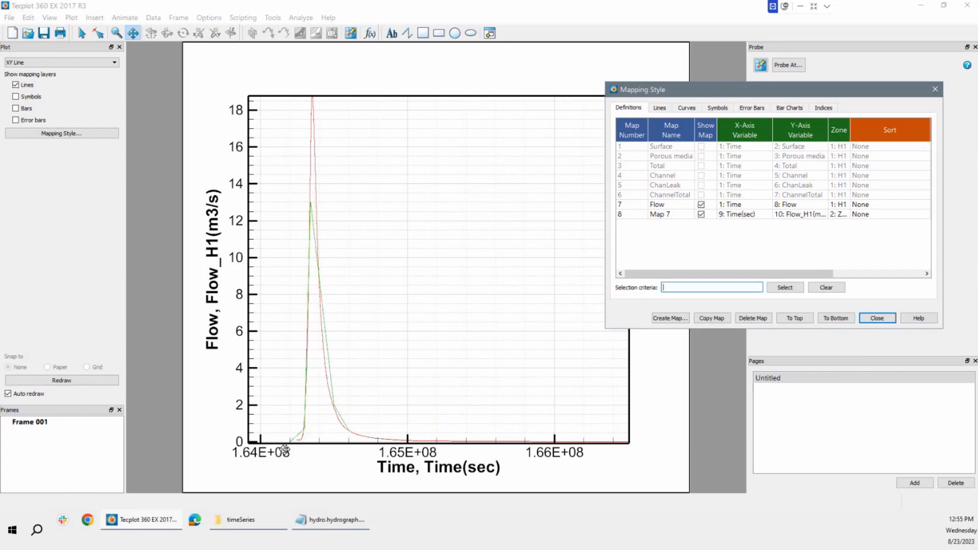
pyautogui.click(876, 319)
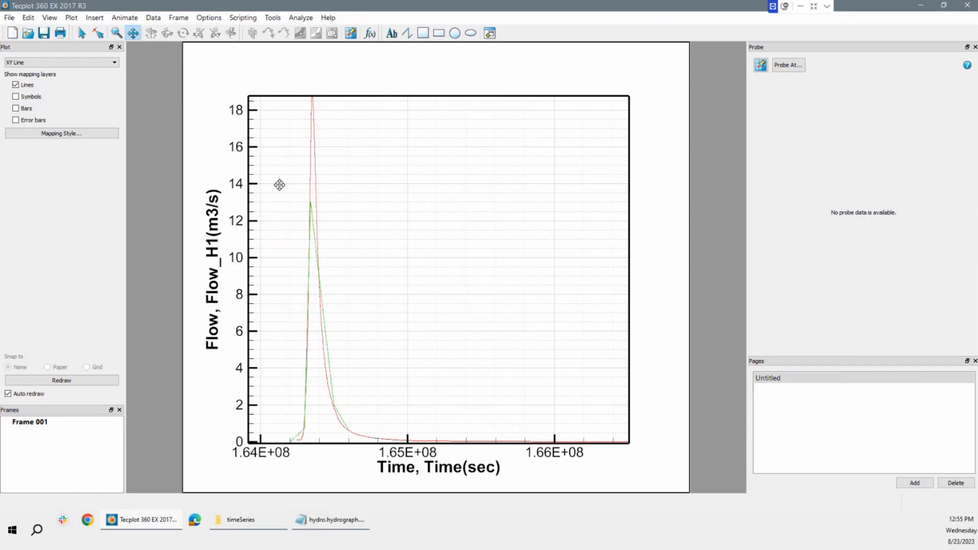
# Step: Turn on the Symbols layer, drawing the Flow map as a line only and Map 7 as symbols only
pyautogui.click(16, 96)
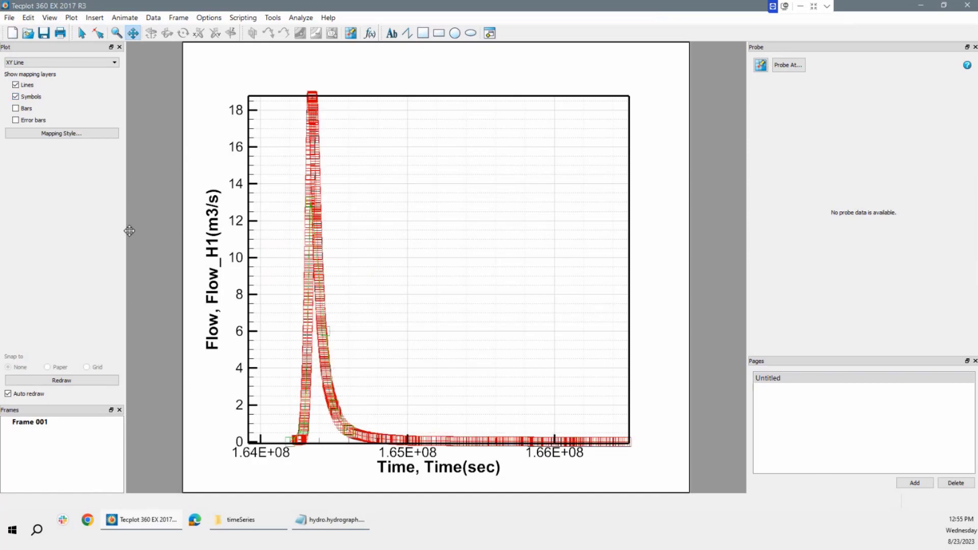
pyautogui.click(35, 136)
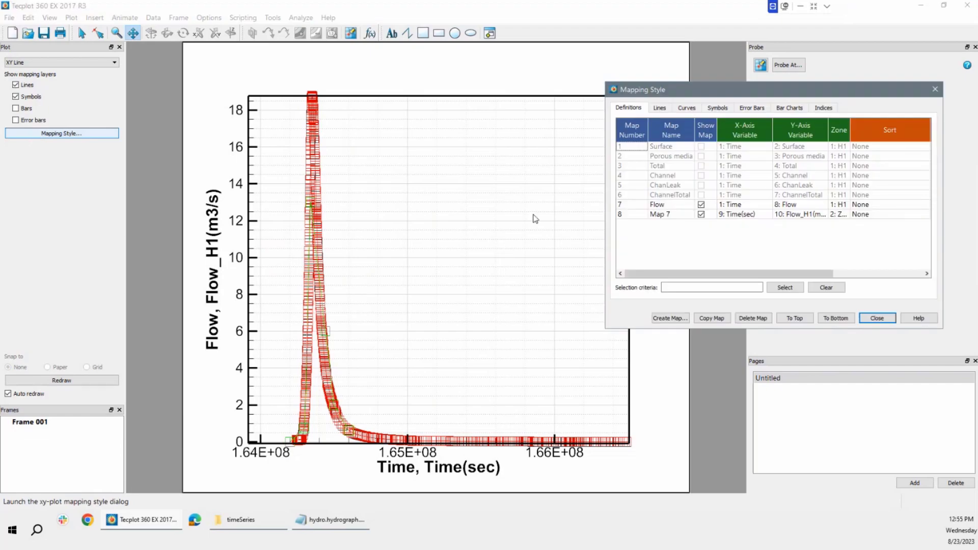
pyautogui.moveTo(748, 90); pyautogui.dragTo(510, 110)
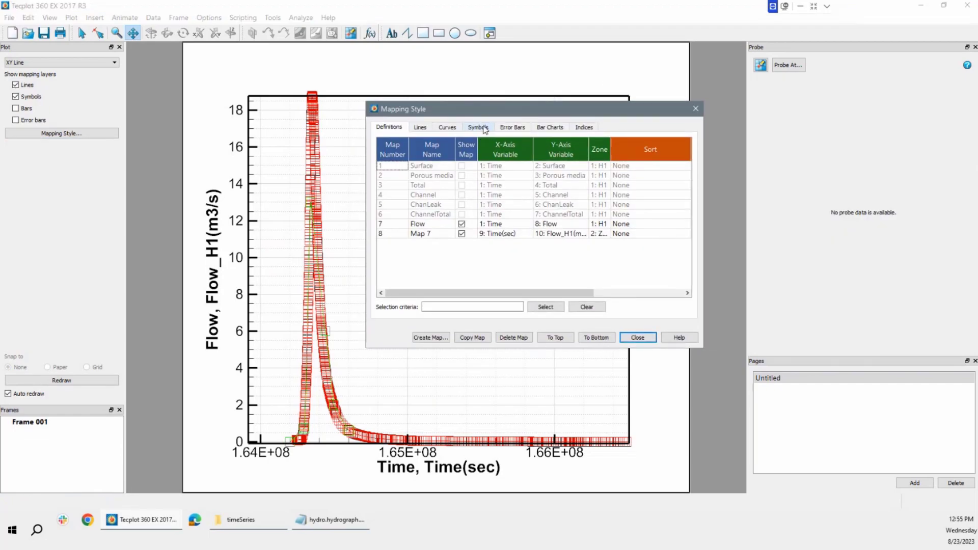
pyautogui.click(485, 129)
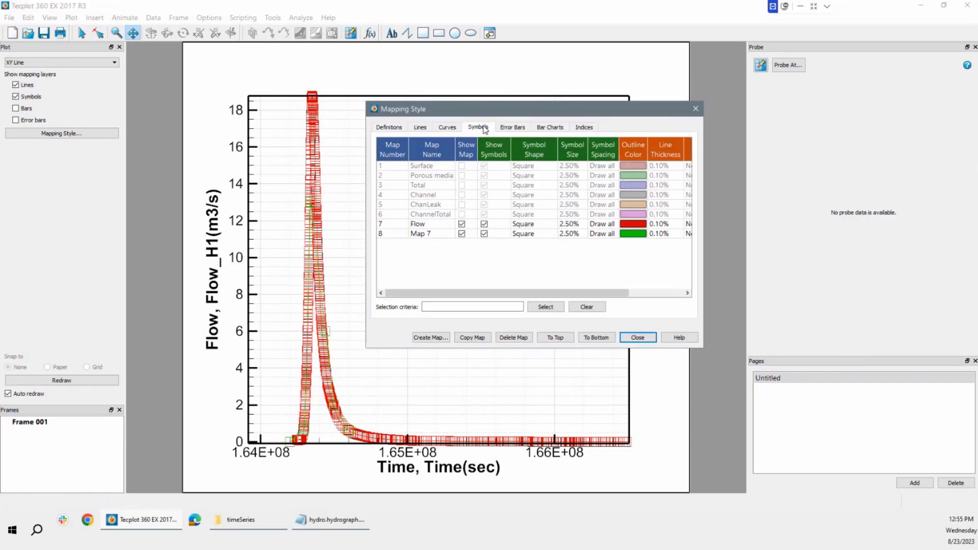
pyautogui.click(484, 224)
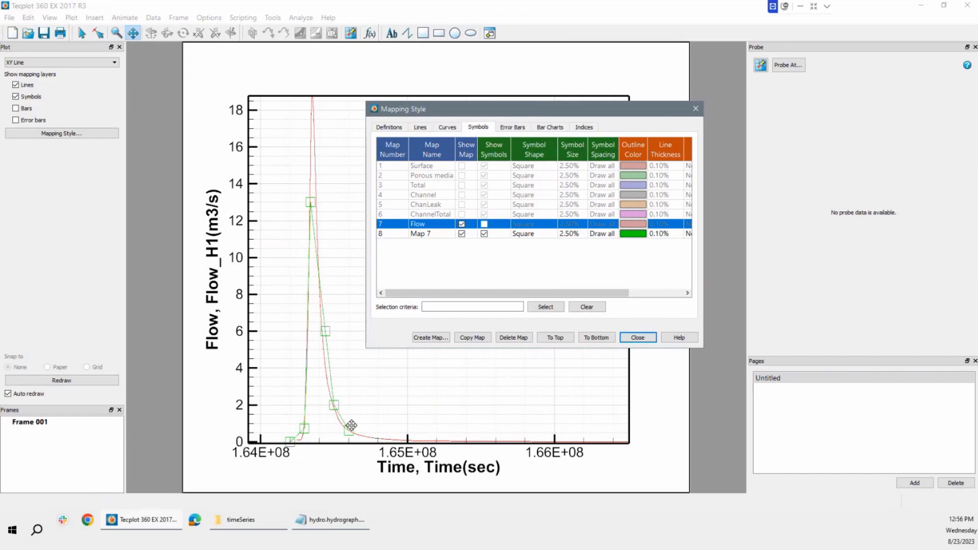
pyautogui.click(420, 128)
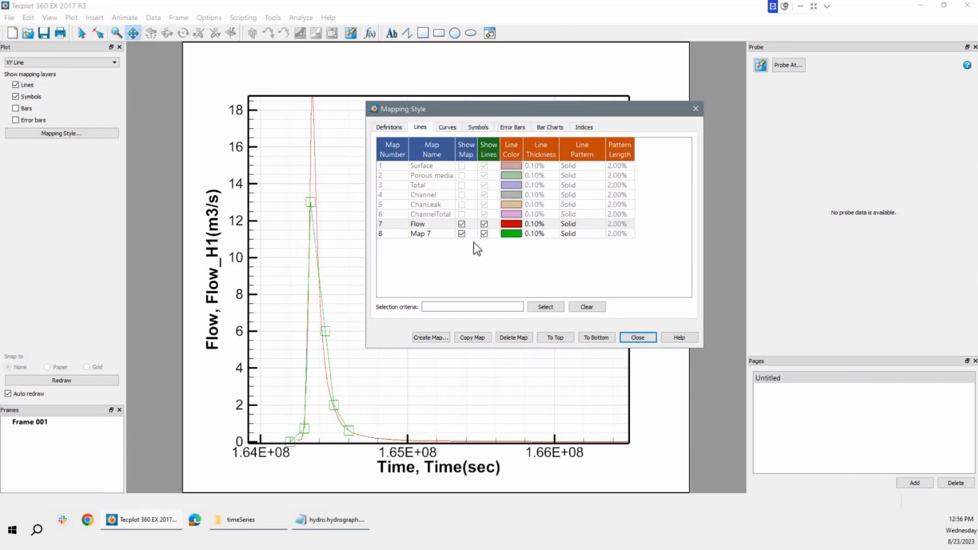
pyautogui.click(485, 234)
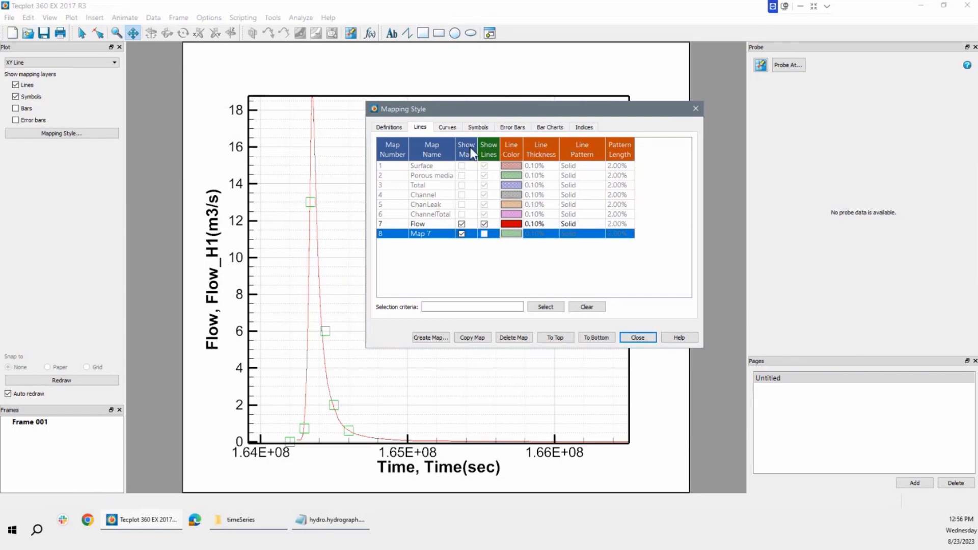
# Step: Set Map 7's symbol size to 1.00% and its symbol fill mode to Line color
pyautogui.click(478, 128)
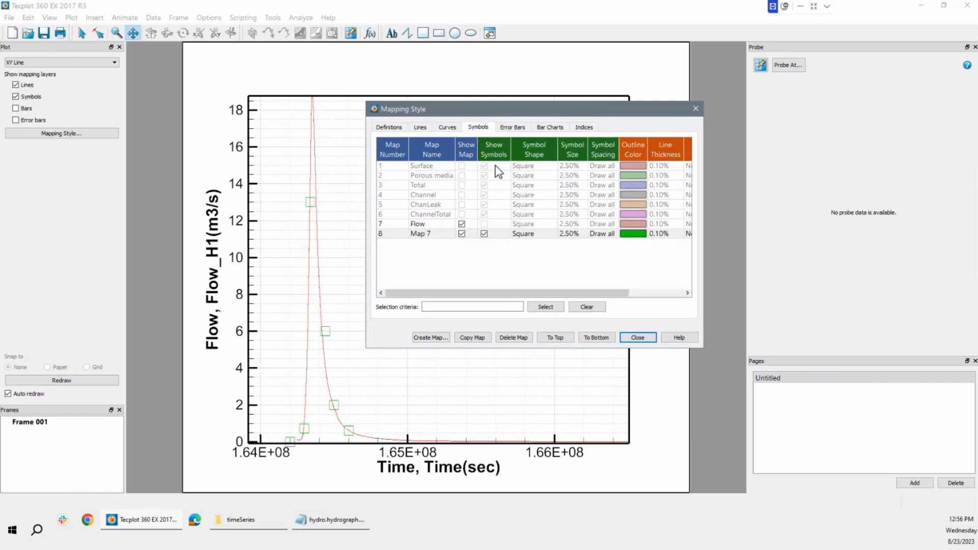
pyautogui.click(570, 233)
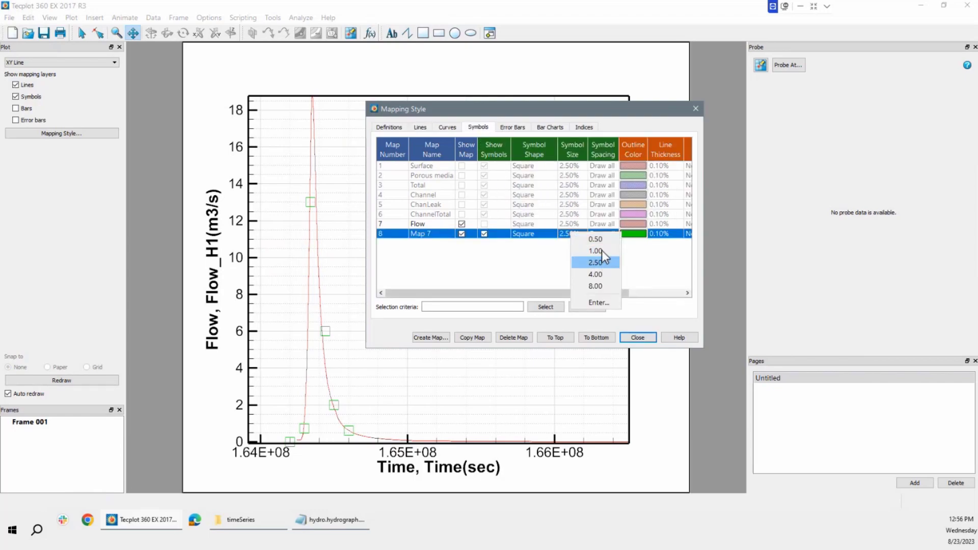
pyautogui.click(601, 249)
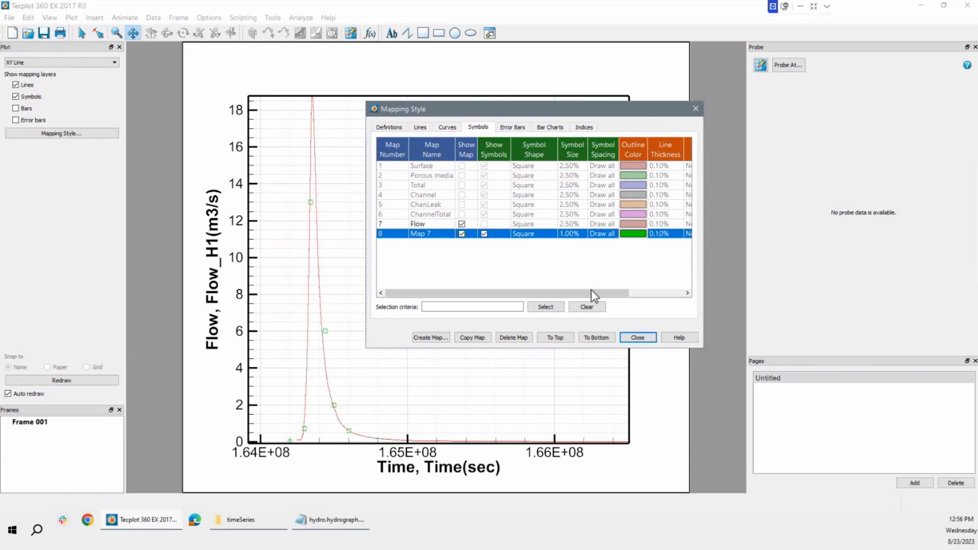
pyautogui.moveTo(589, 296); pyautogui.dragTo(682, 301)
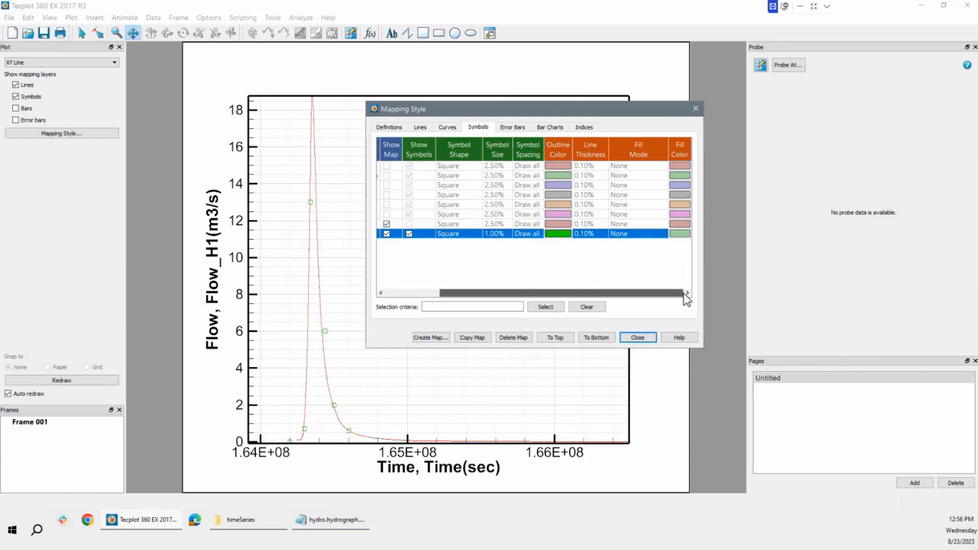
pyautogui.click(627, 235)
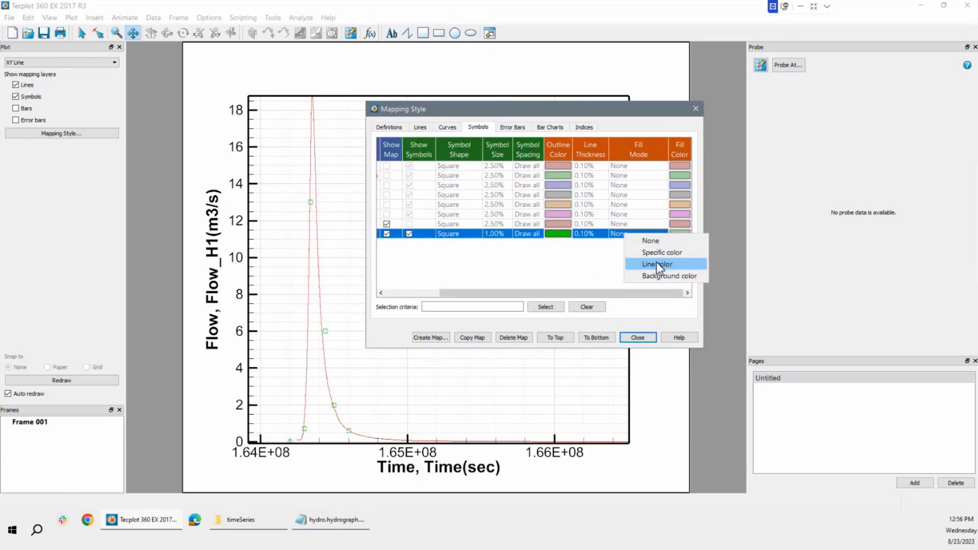
pyautogui.click(657, 264)
# Step: Rename the Flow map as Simulated and Map 7 as Observed, and close the mapping style dialog
pyautogui.moveTo(572, 109); pyautogui.dragTo(810, 108)
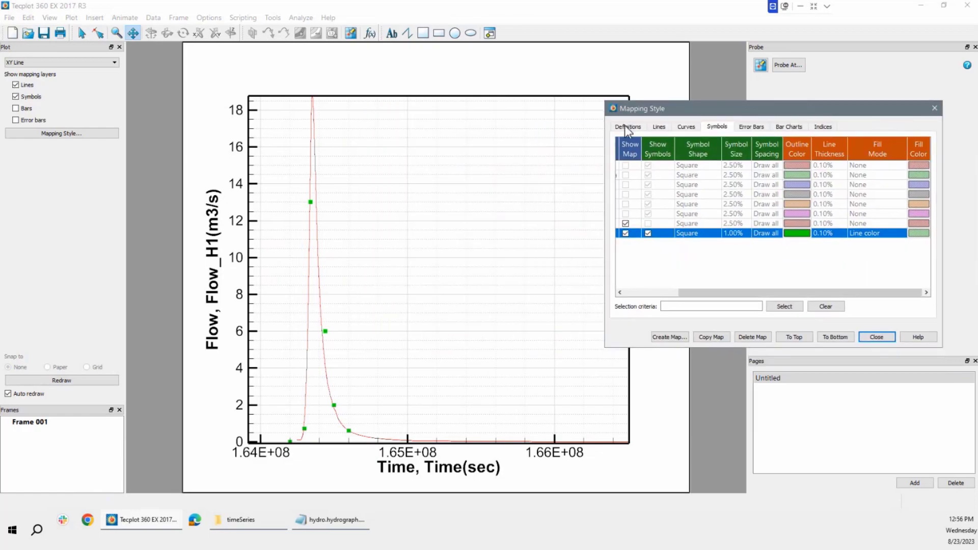
pyautogui.click(623, 127)
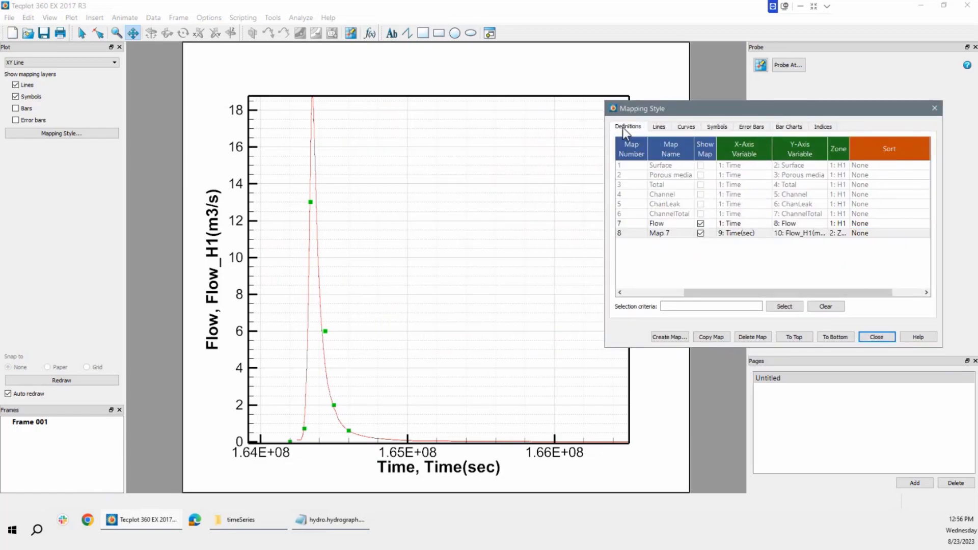
pyautogui.doubleClick(672, 224)
pyautogui.write('Simulated')
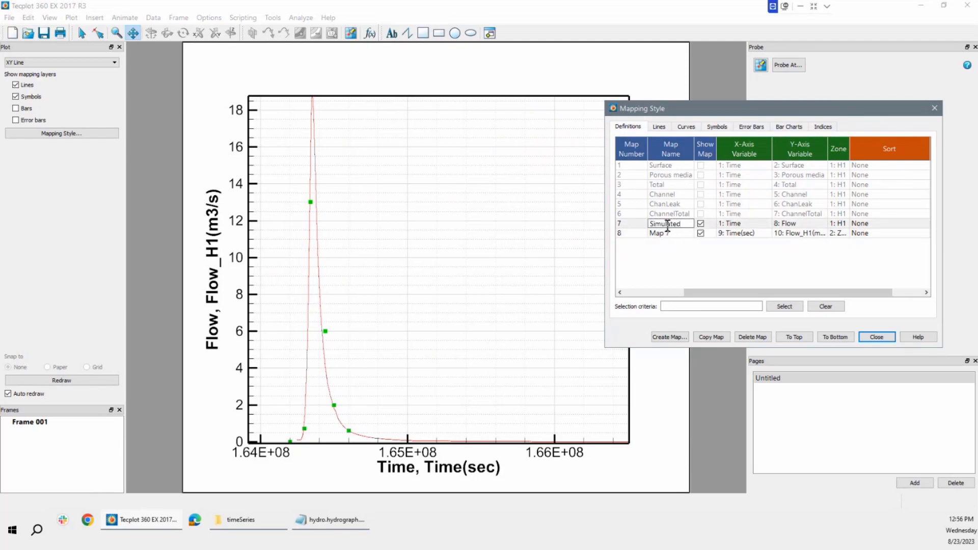
pyautogui.press('Return')
pyautogui.doubleClick(681, 233)
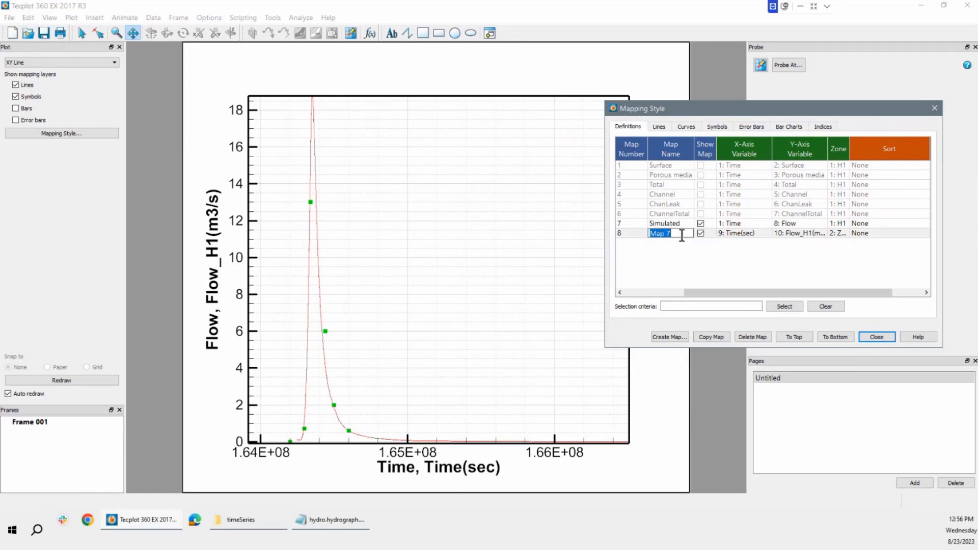
pyautogui.write('Observed')
pyautogui.press('Return')
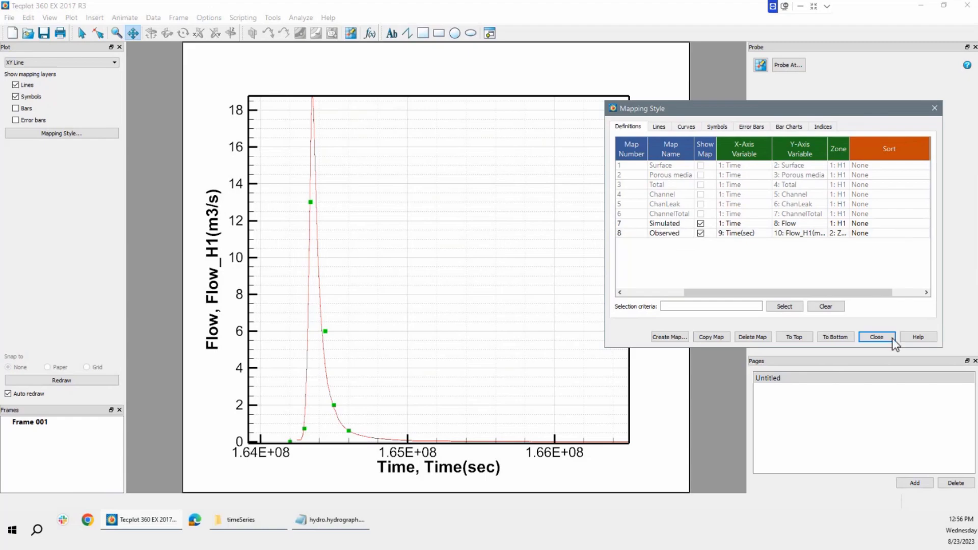
pyautogui.click(876, 336)
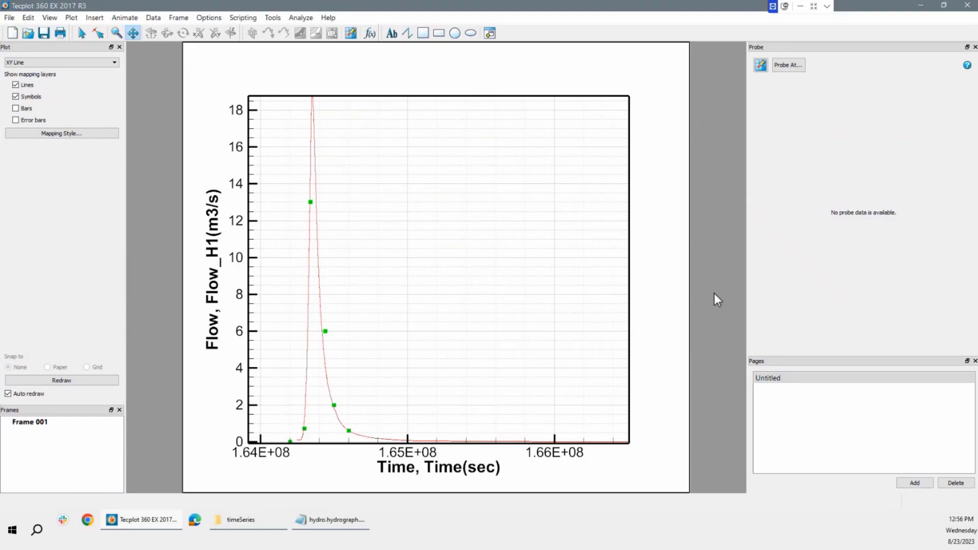
# Step: Show the line legend on the plot and close the legend settings
pyautogui.click(72, 18)
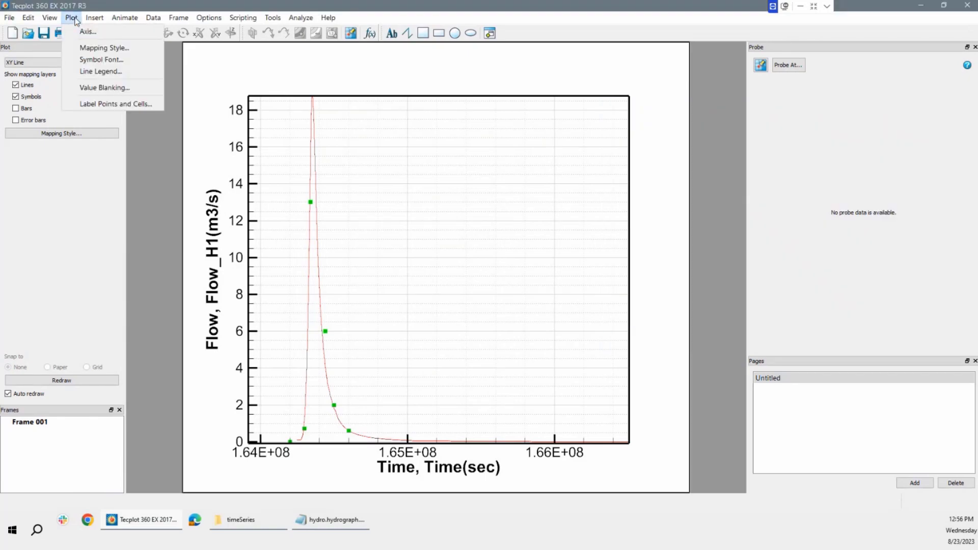
pyautogui.click(101, 71)
pyautogui.click(411, 155)
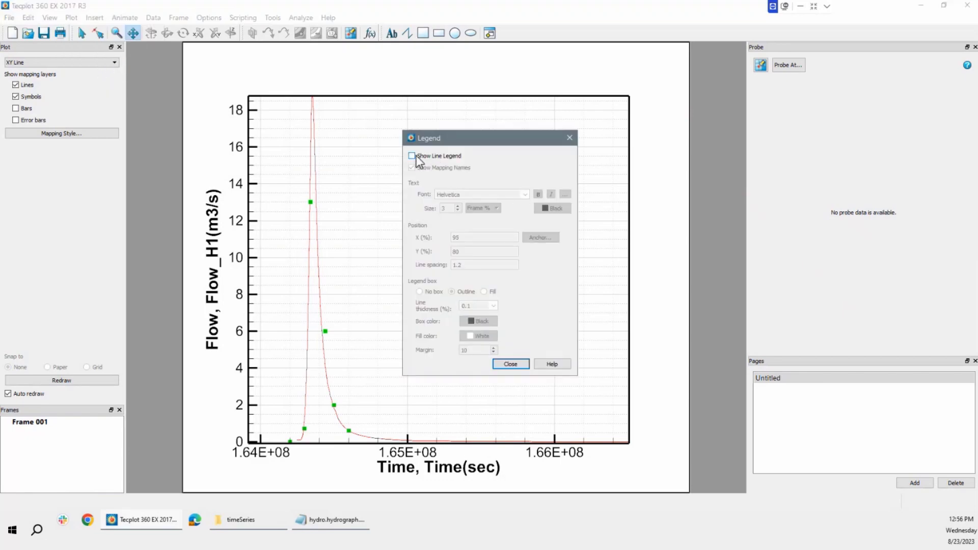
pyautogui.click(518, 367)
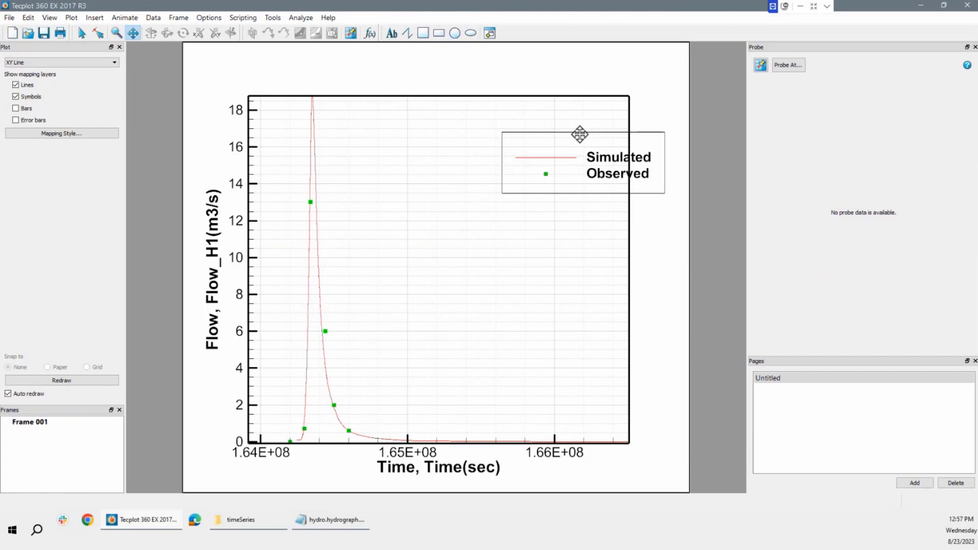
# Step: Pan the plot slightly along the time axis and move the legend fully inside the grid's upper-right corner
pyautogui.moveTo(578, 136); pyautogui.dragTo(563, 136)
pyautogui.rightClick(568, 210)
pyautogui.moveTo(572, 192); pyautogui.dragTo(533, 165)
pyautogui.click(683, 295)
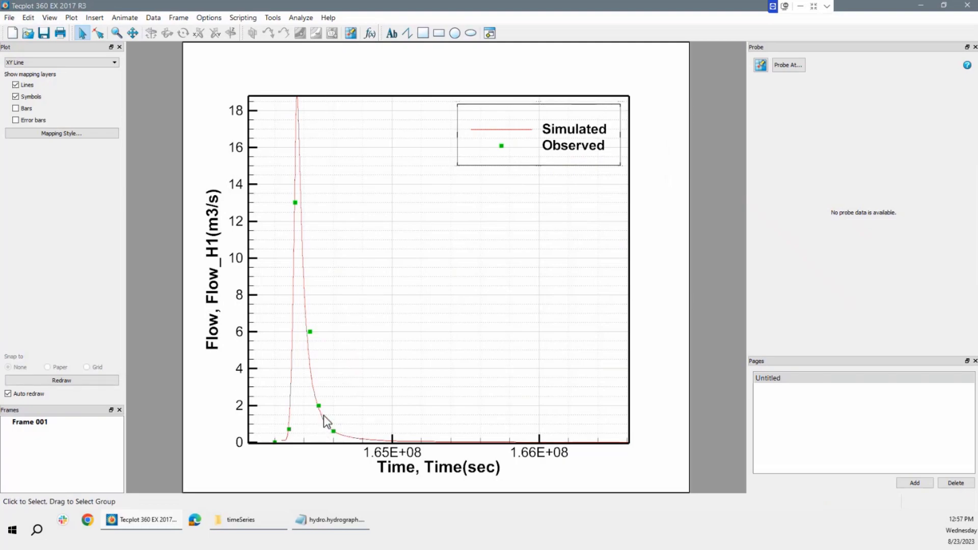
# Step: Enable value blanking with constraint 1 active, blanking data where Time is greater than 1.65E8
pyautogui.click(122, 18)
pyautogui.moveTo(71, 18)
pyautogui.click(93, 87)
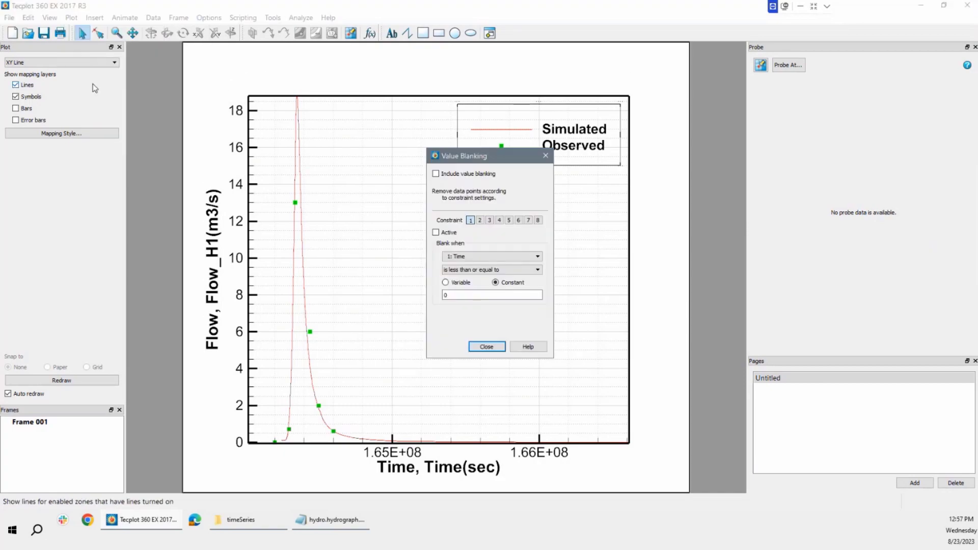
pyautogui.moveTo(500, 154); pyautogui.dragTo(665, 173)
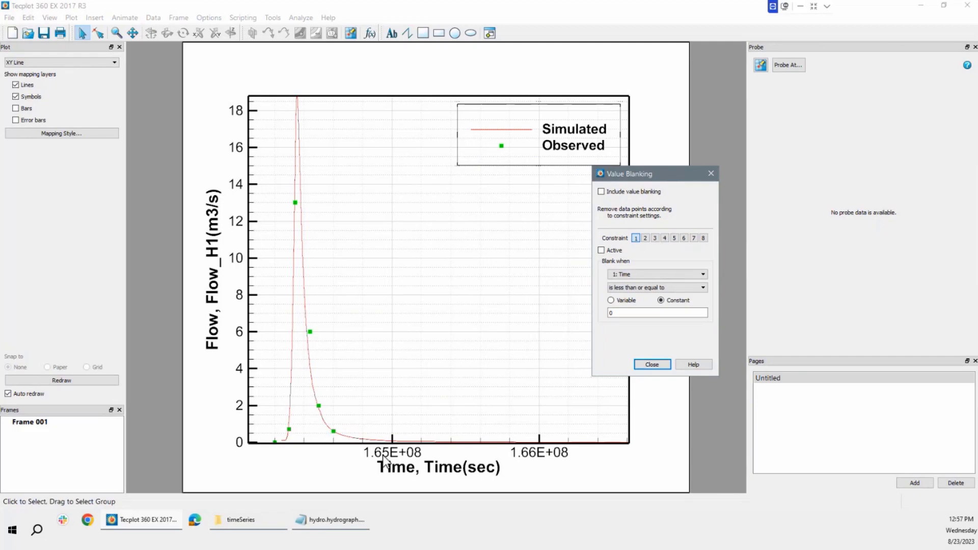
pyautogui.click(640, 273)
pyautogui.click(641, 273)
pyautogui.click(638, 286)
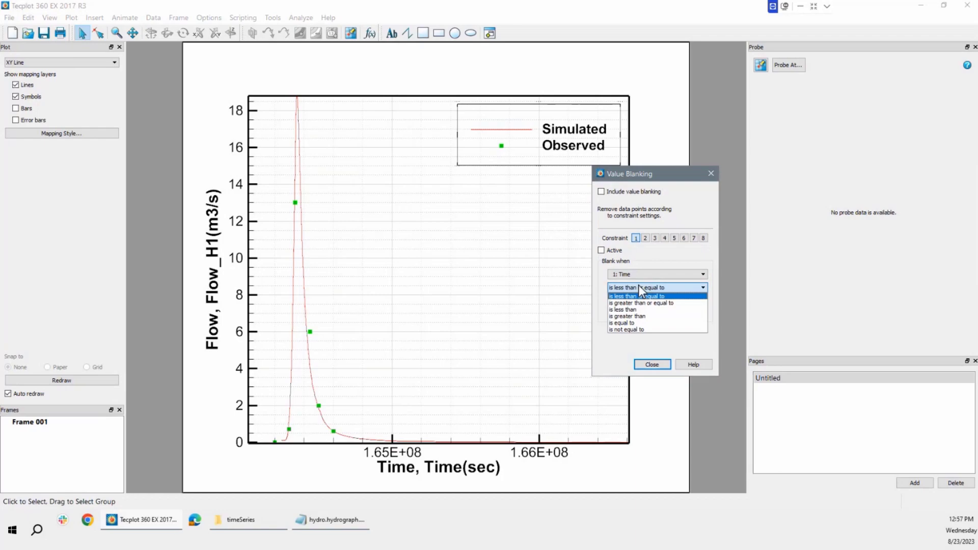
pyautogui.click(640, 316)
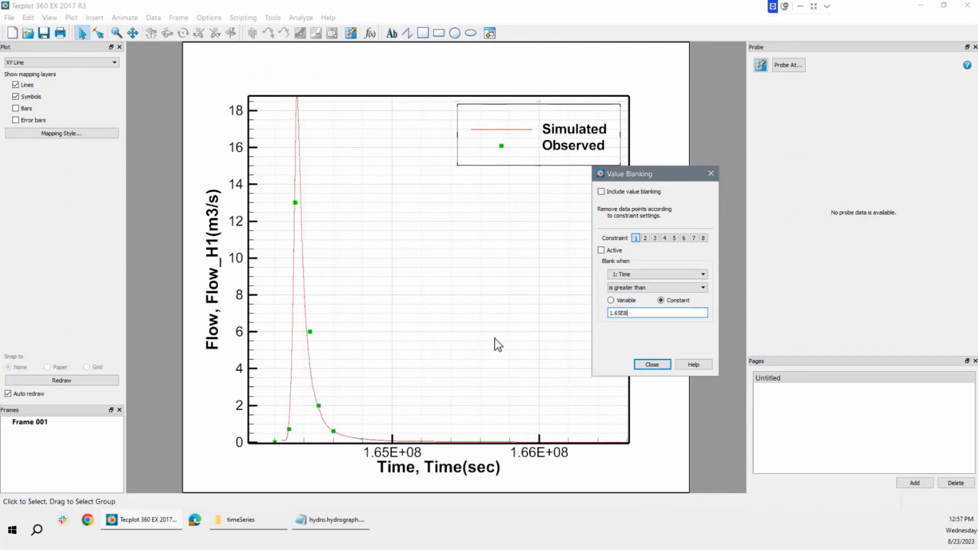
pyautogui.click(601, 250)
pyautogui.click(601, 192)
pyautogui.click(651, 364)
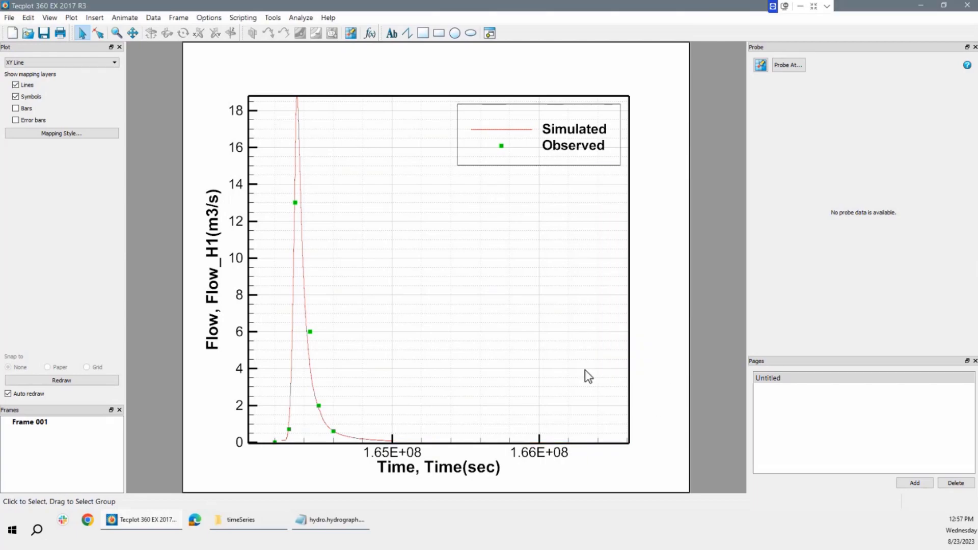
# Step: Fit the plot view to the unblanked data using Data Fit
pyautogui.hotkey('ctrl', 'f')
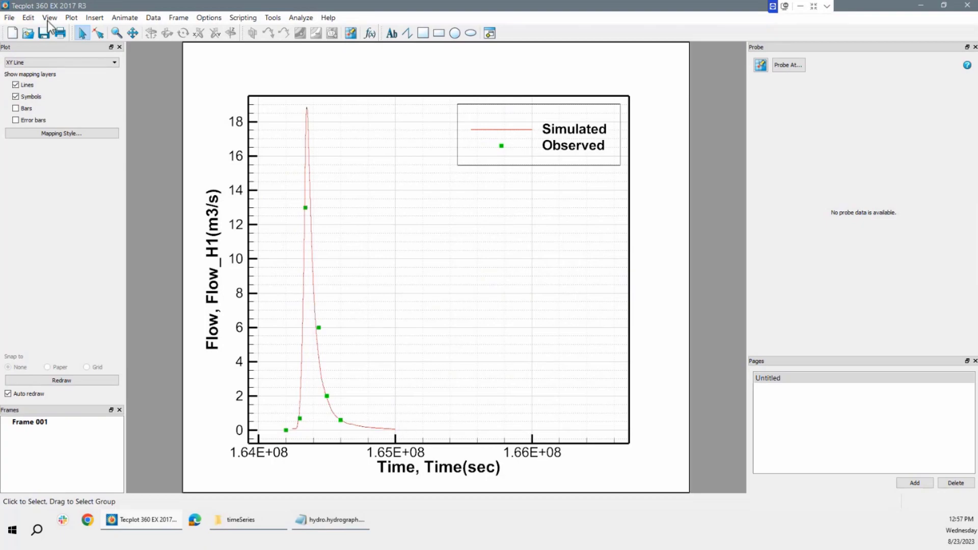
pyautogui.click(71, 19)
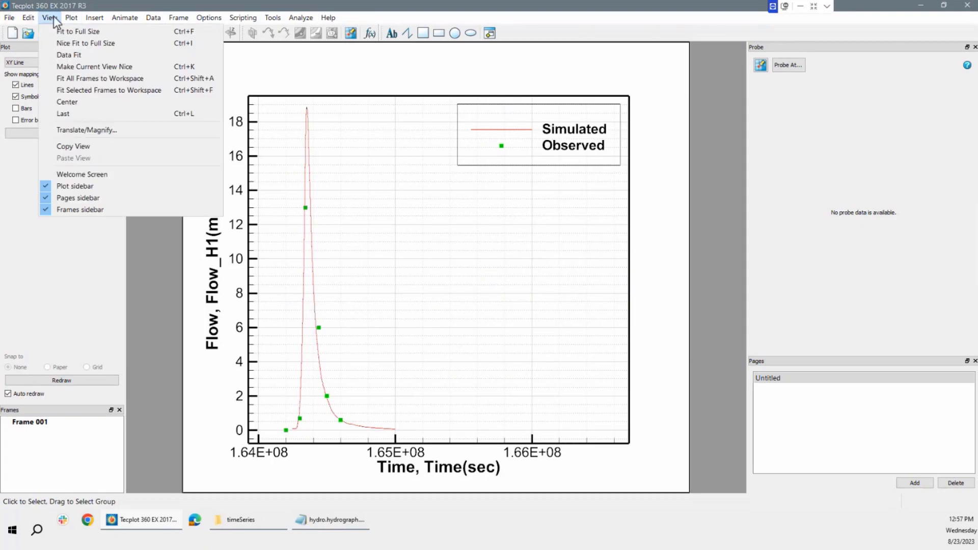
pyautogui.click(53, 17)
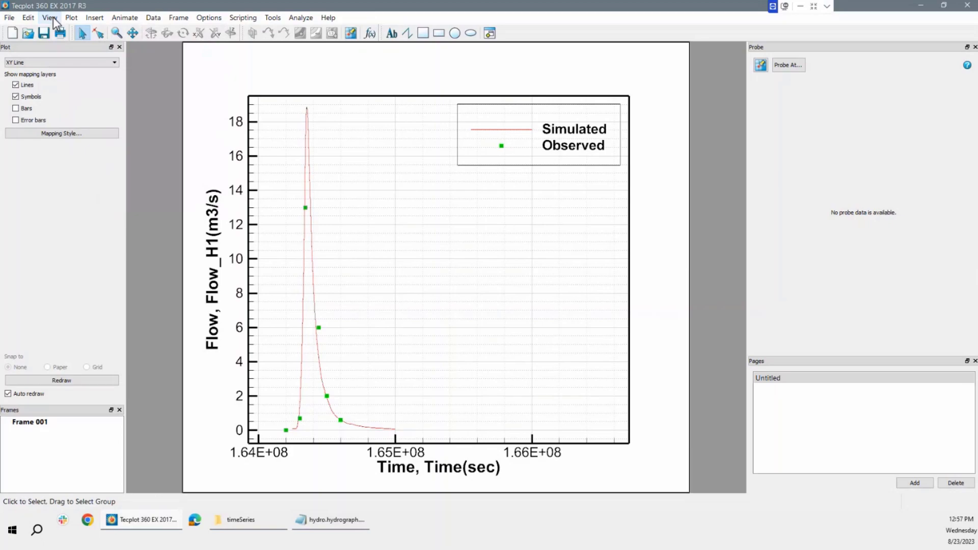
pyautogui.click(53, 17)
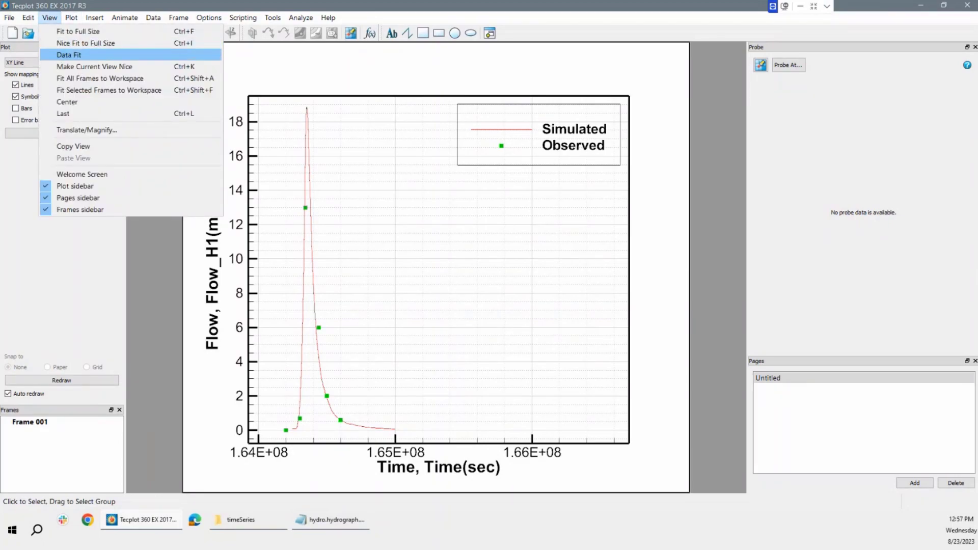
pyautogui.click(65, 55)
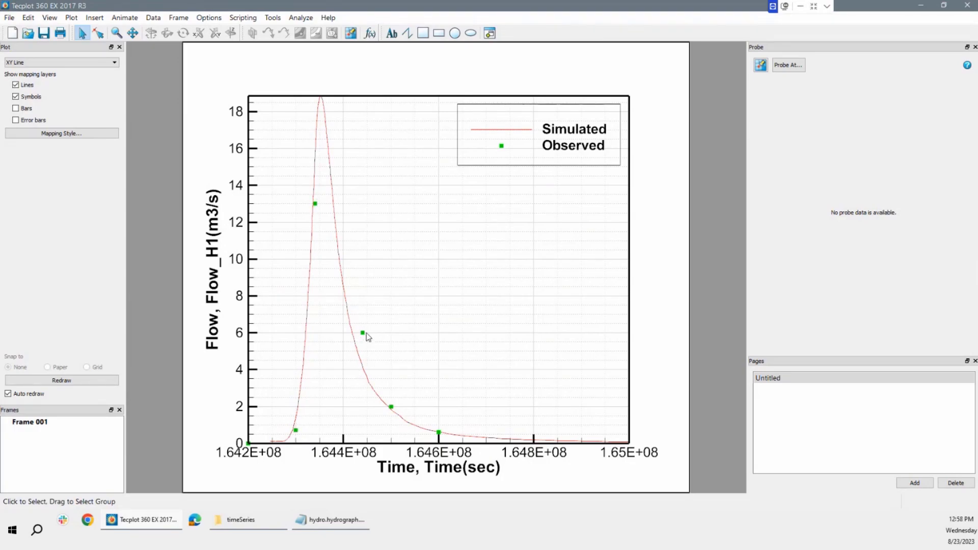
# Step: Probe both curves near the fourth observed point and open the Probe At settings
pyautogui.click(761, 65)
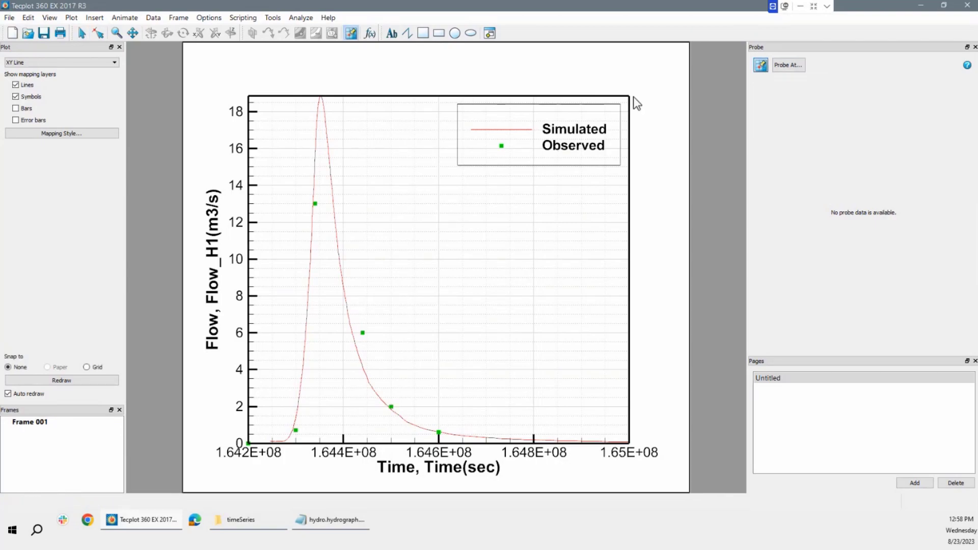
pyautogui.click(362, 171)
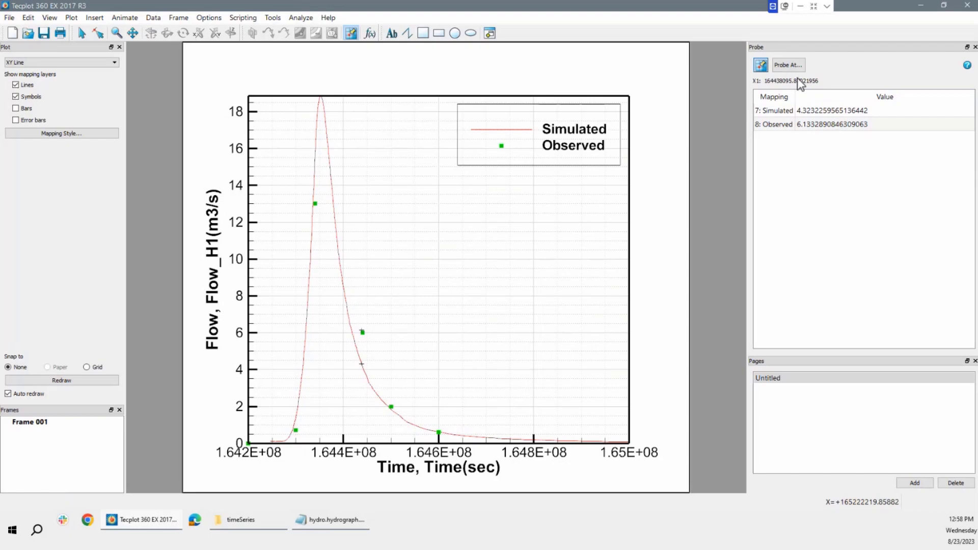
pyautogui.click(788, 65)
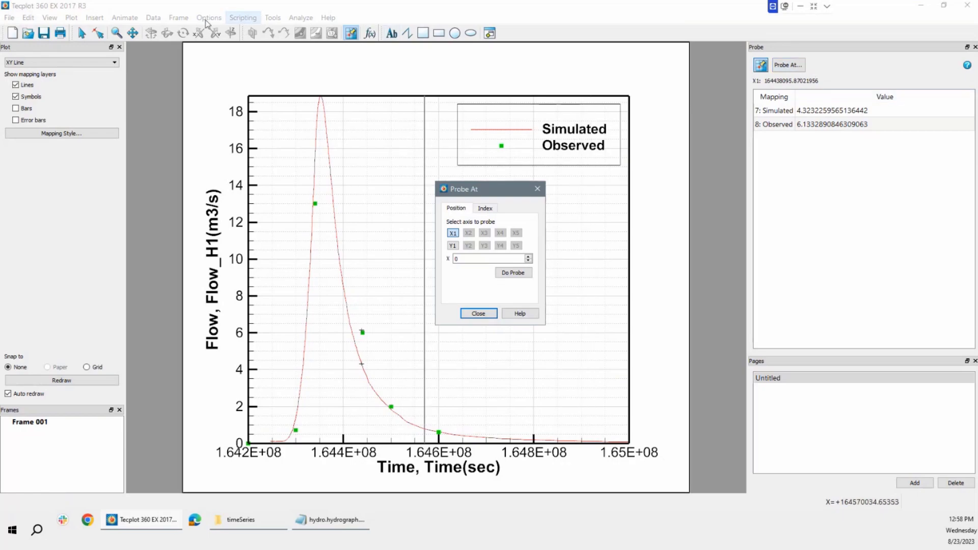
# Step: Open the data spreadsheet and display the values of Zone 1, keeping its time and flow columns in view
pyautogui.click(156, 22)
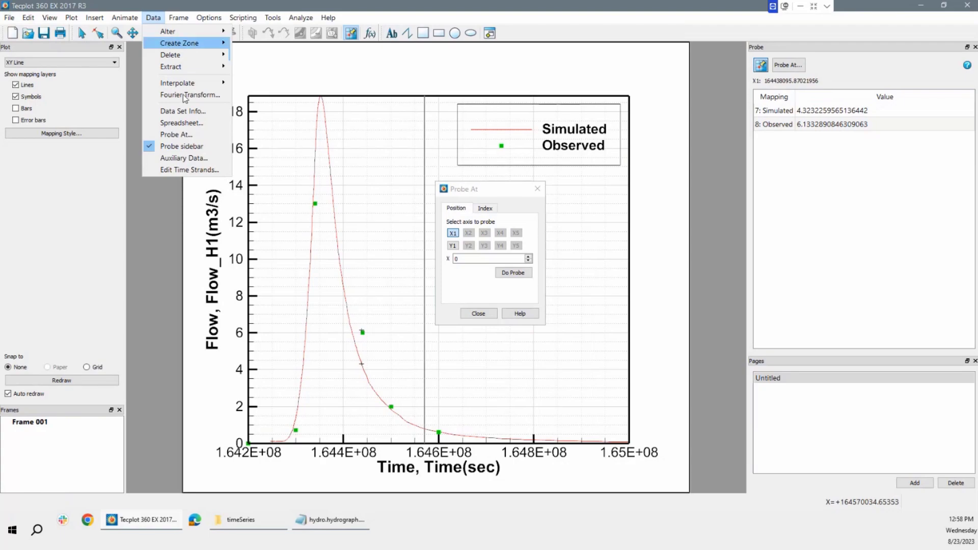
pyautogui.click(185, 123)
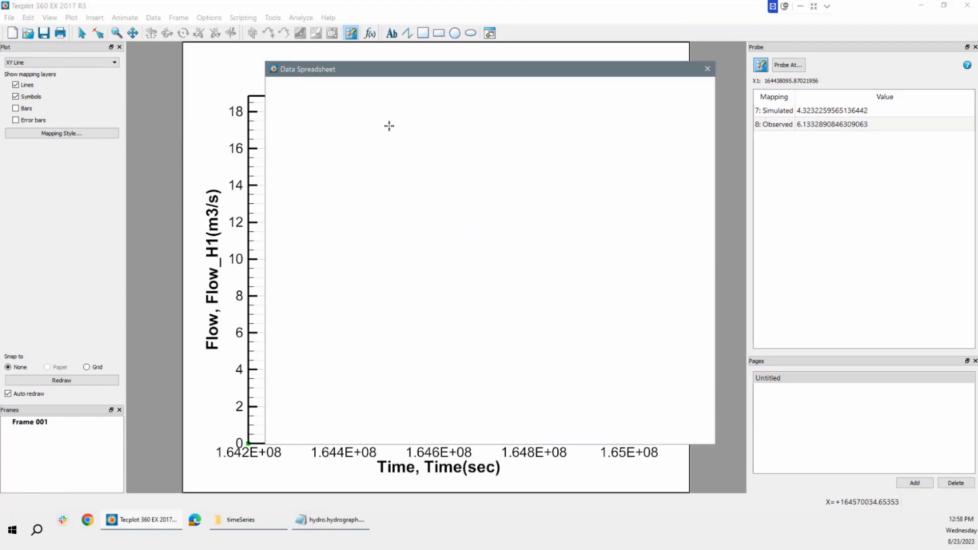
pyautogui.moveTo(559, 69); pyautogui.dragTo(875, 53)
pyautogui.click(770, 75)
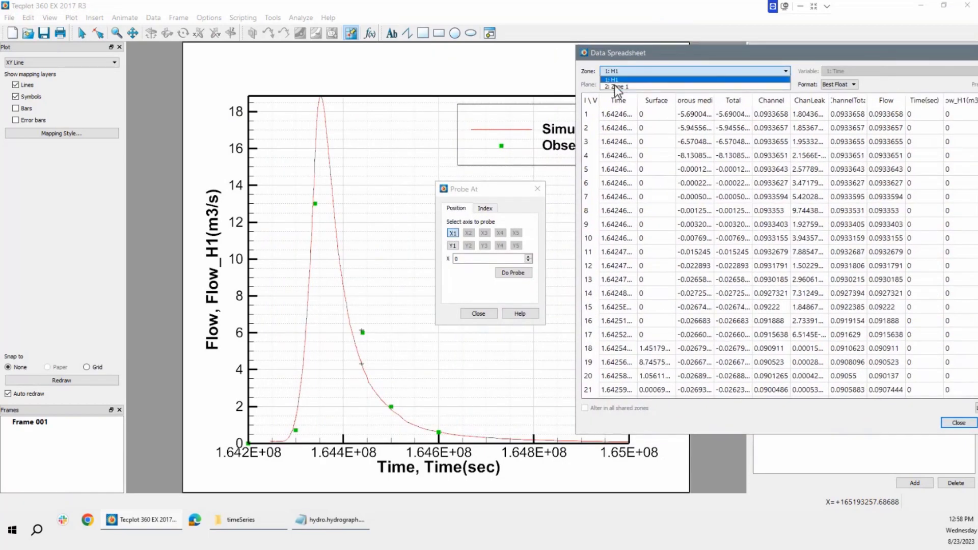
pyautogui.click(614, 84)
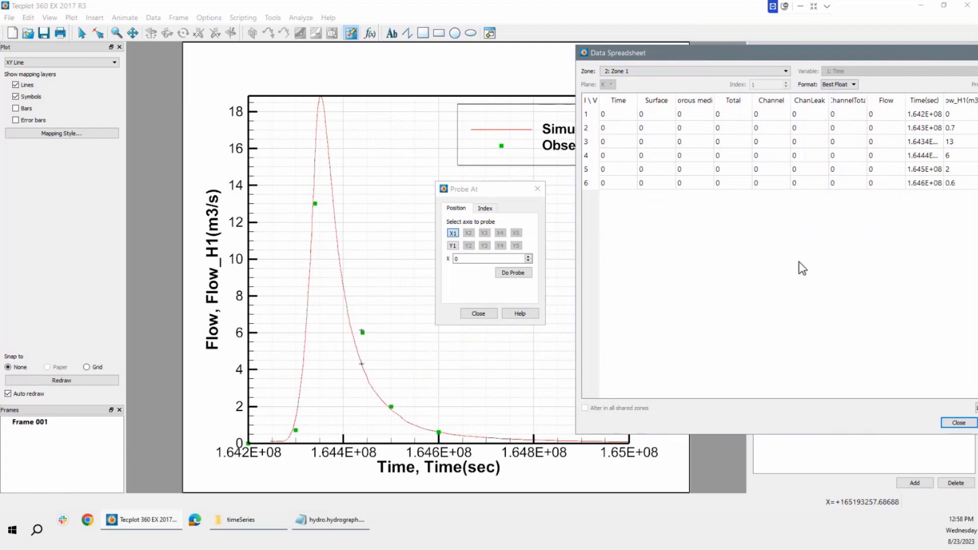
pyautogui.moveTo(792, 60); pyautogui.dragTo(768, 56)
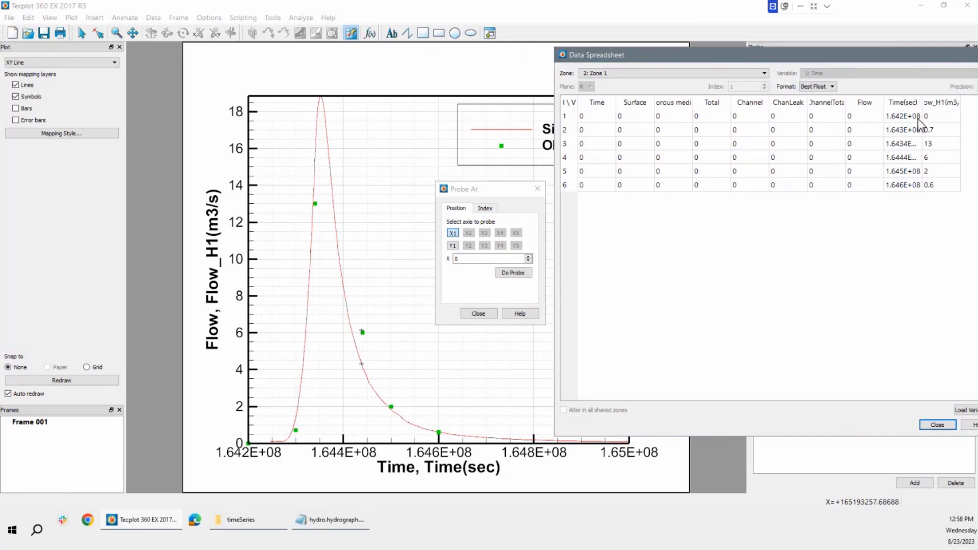
# Step: Probe both mappings at X1 = 164340000, the time in the third row of the observed data
pyautogui.click(914, 147)
pyautogui.rightClick(905, 144)
pyautogui.click(924, 150)
pyautogui.click(470, 257)
pyautogui.press('BackSpace')
pyautogui.write('164340000')
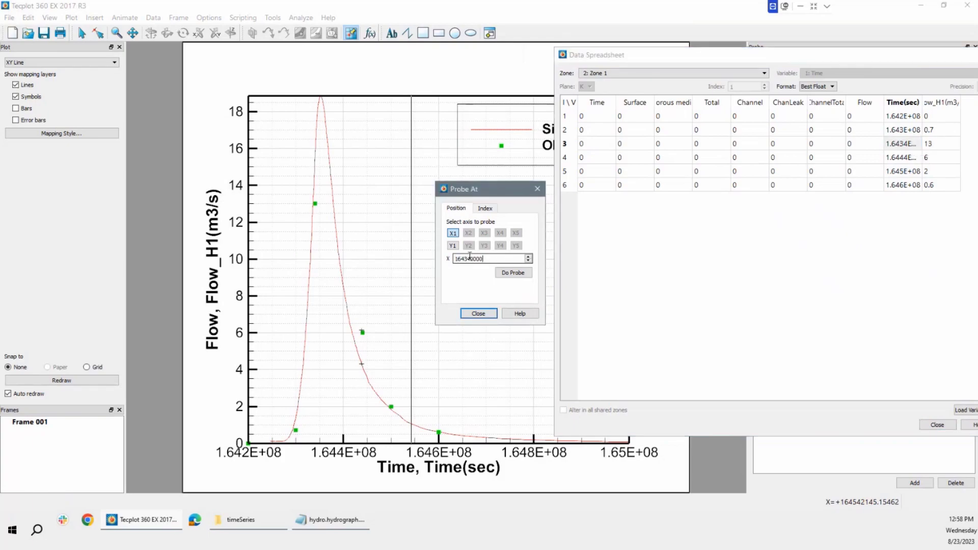
pyautogui.click(509, 273)
# Step: Compare the probed Simulated and Observed values, and close the data spreadsheet and Probe At dialogs
pyautogui.moveTo(808, 55); pyautogui.dragTo(670, 320)
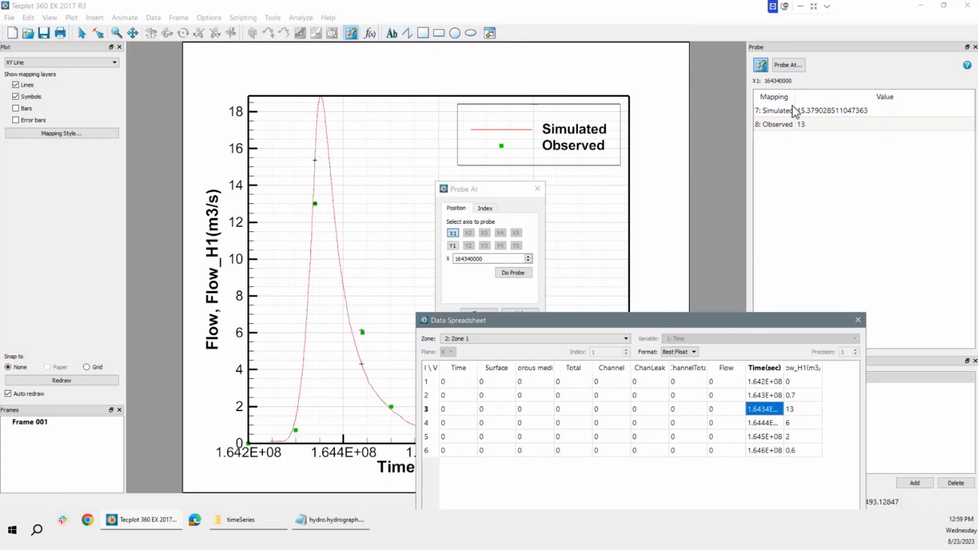
pyautogui.moveTo(823, 110); pyautogui.dragTo(823, 125)
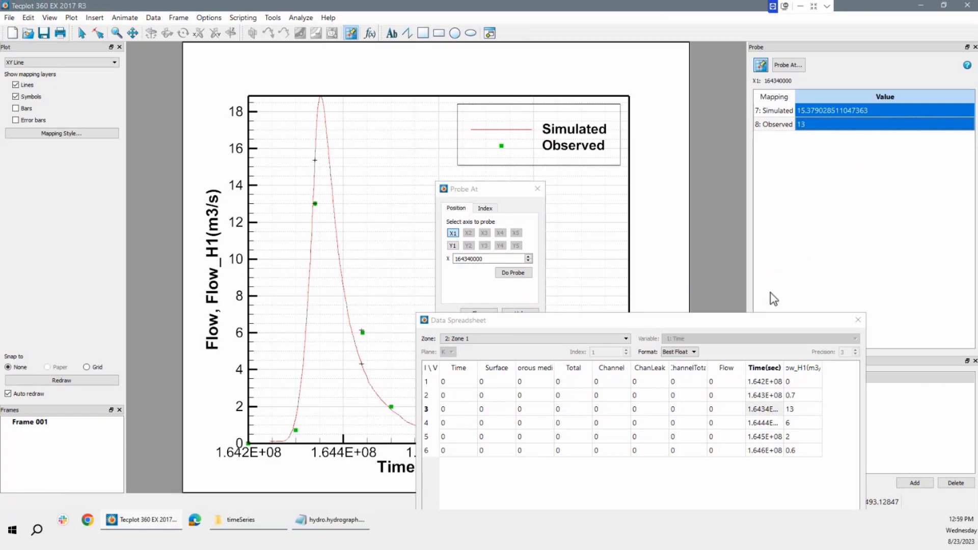
pyautogui.moveTo(824, 325); pyautogui.dragTo(850, 175)
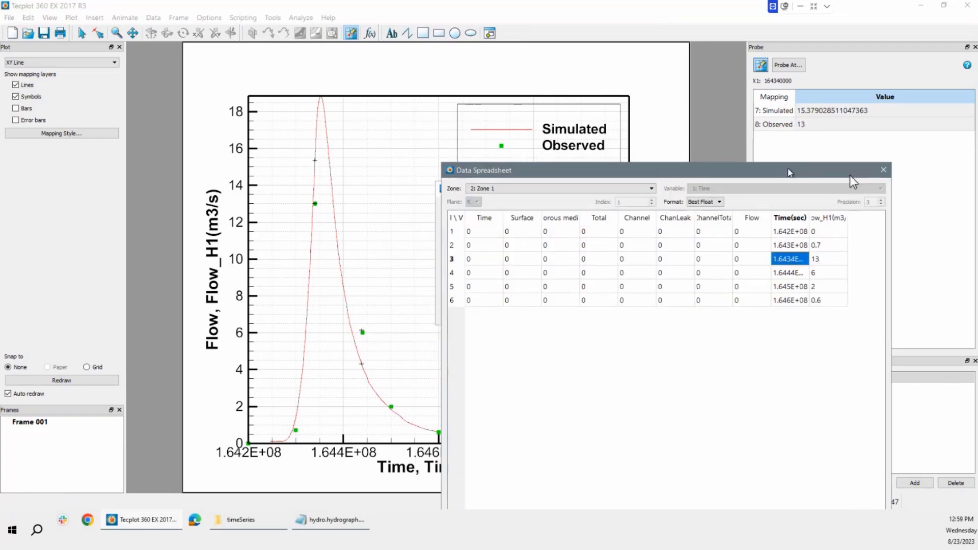
pyautogui.click(883, 171)
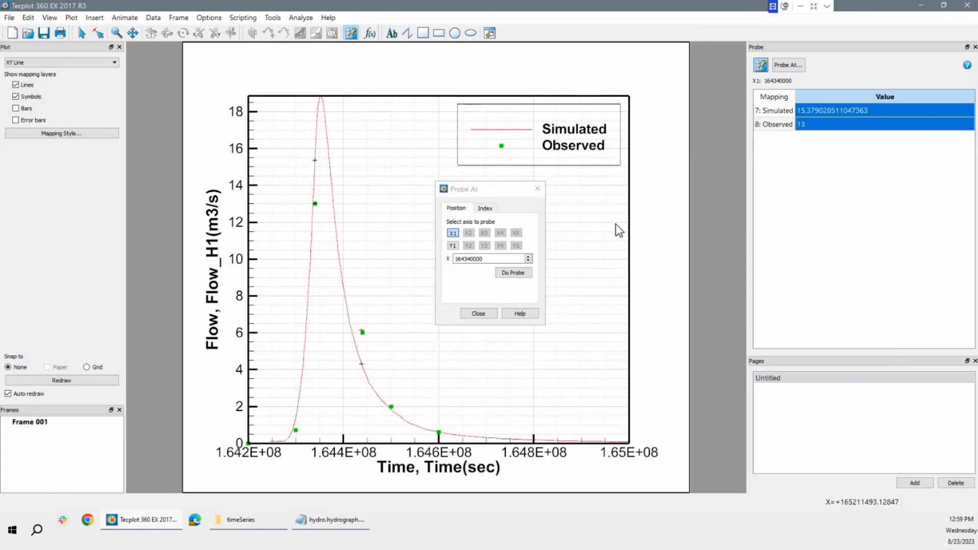
pyautogui.click(479, 314)
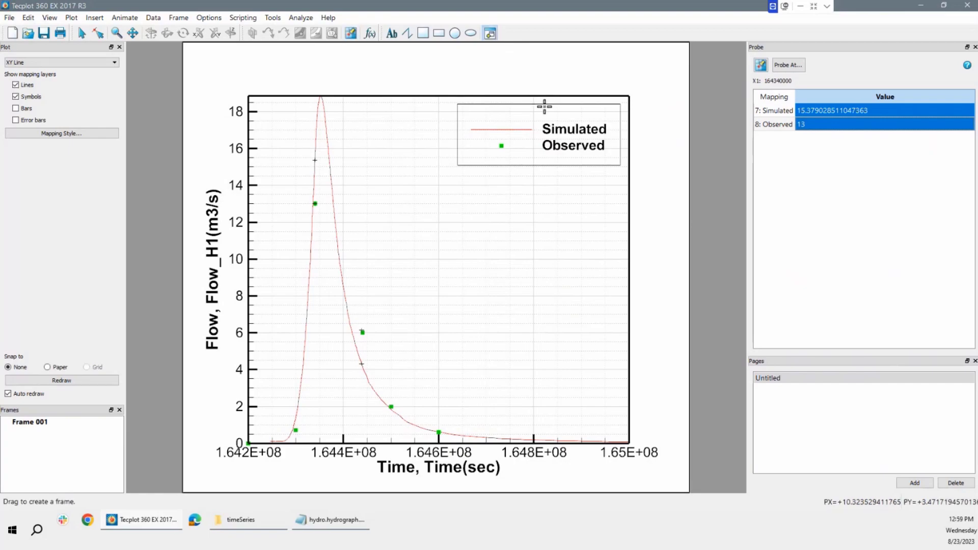
# Step: Create a new frame beside the plot and tile the two frames as stacked full-width rows
pyautogui.click(490, 34)
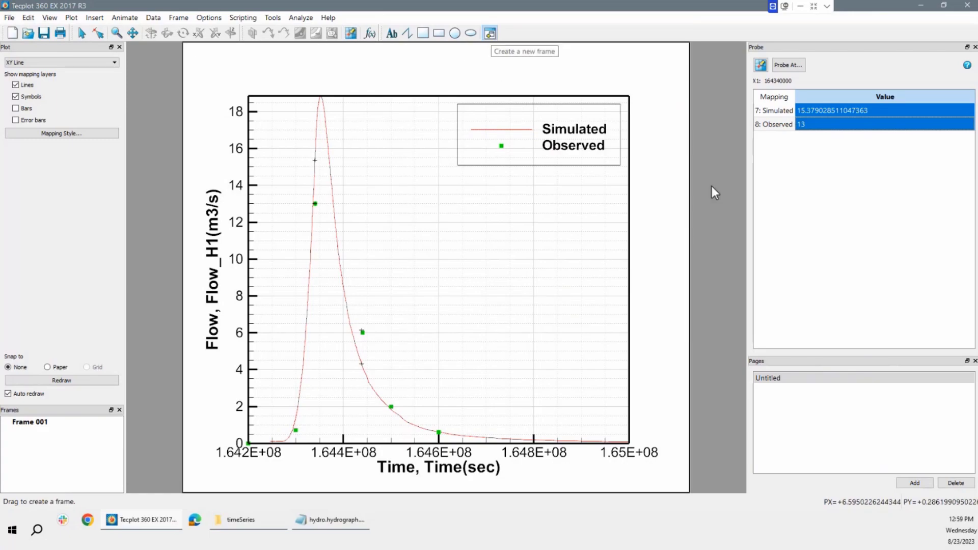
pyautogui.moveTo(726, 174); pyautogui.dragTo(661, 271)
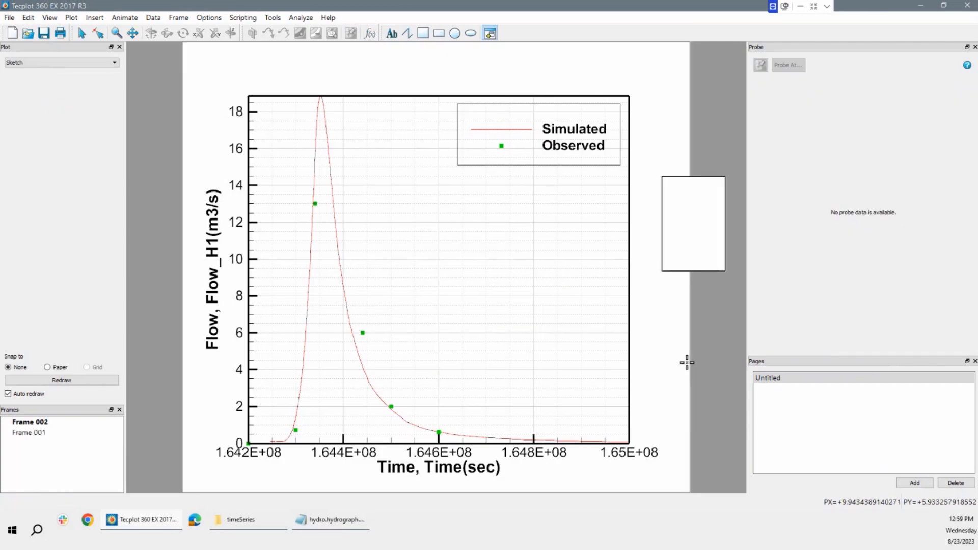
pyautogui.click(179, 18)
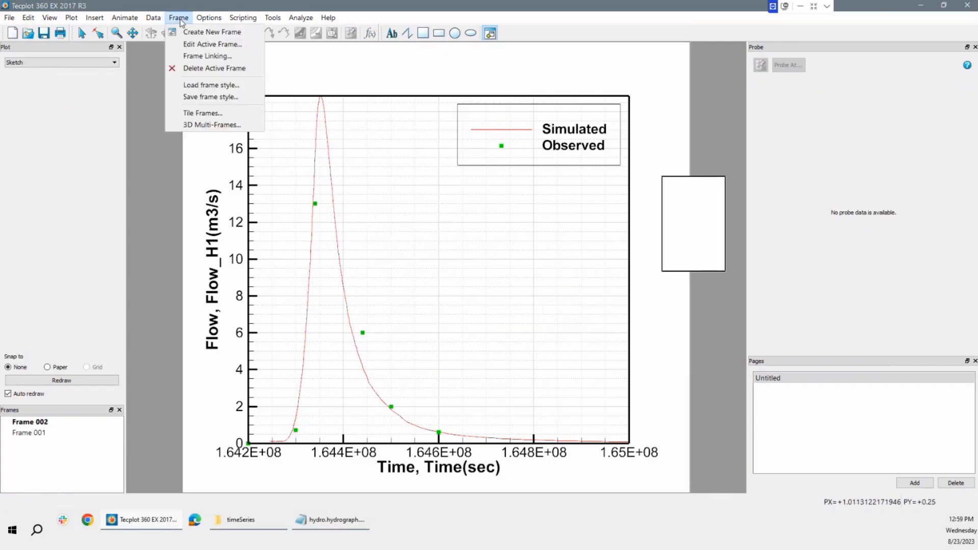
pyautogui.click(202, 113)
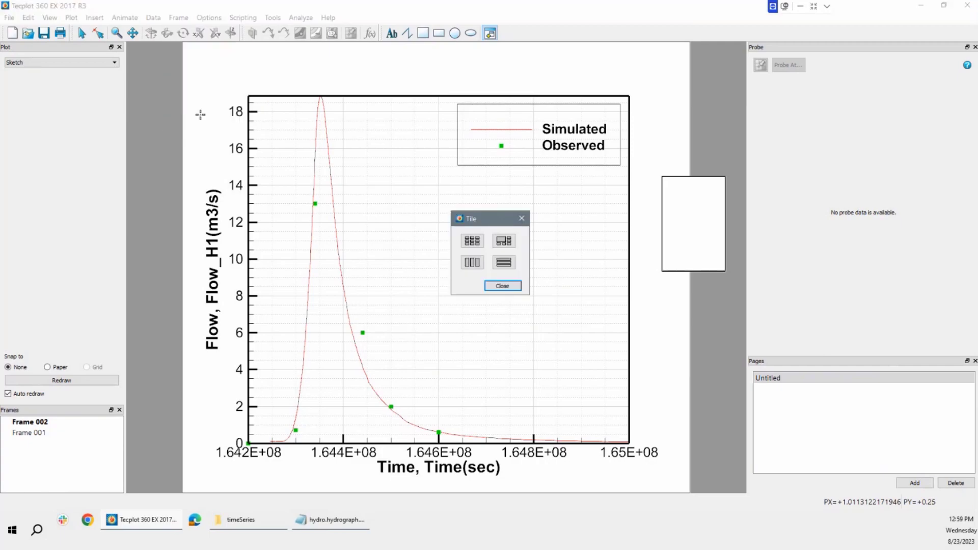
pyautogui.click(507, 265)
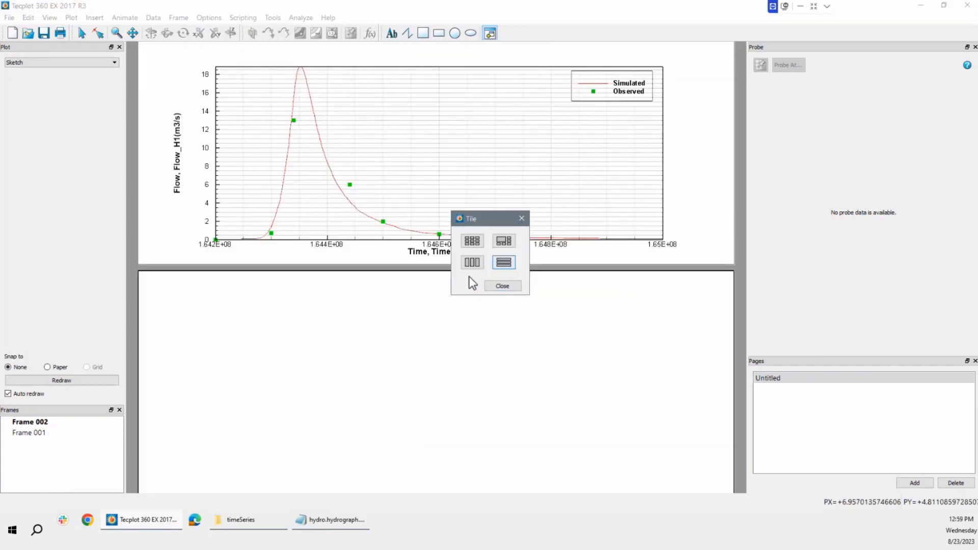
pyautogui.click(520, 218)
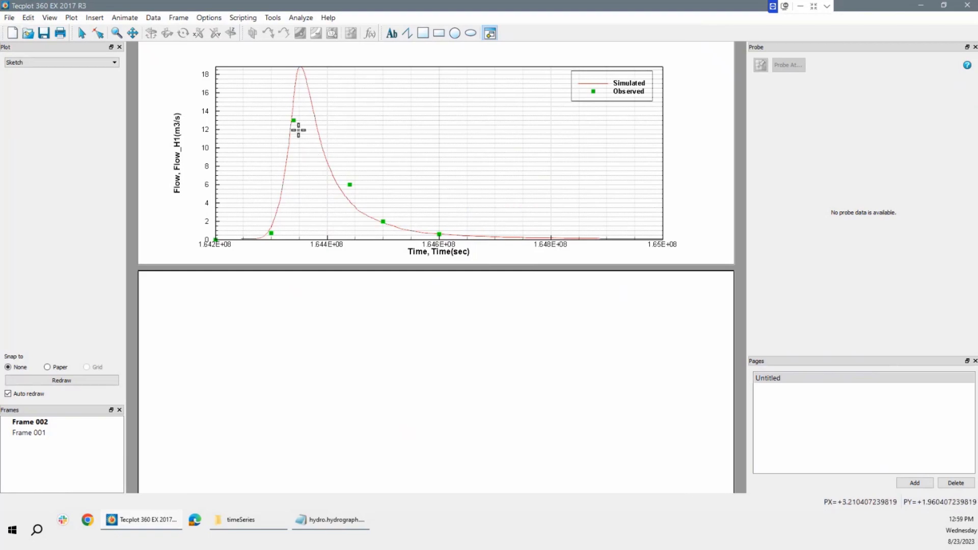
# Step: Load hydro.hydrograph.H1.dat and hydro.hydrograph.H5.dat into the new empty frame with the Tecplot Data Loader
pyautogui.click(82, 34)
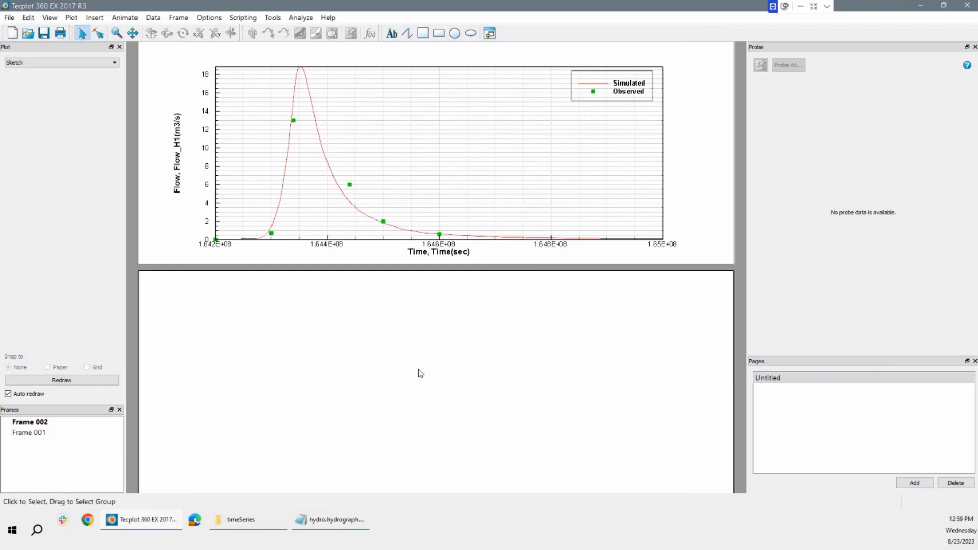
pyautogui.click(27, 34)
pyautogui.click(136, 102)
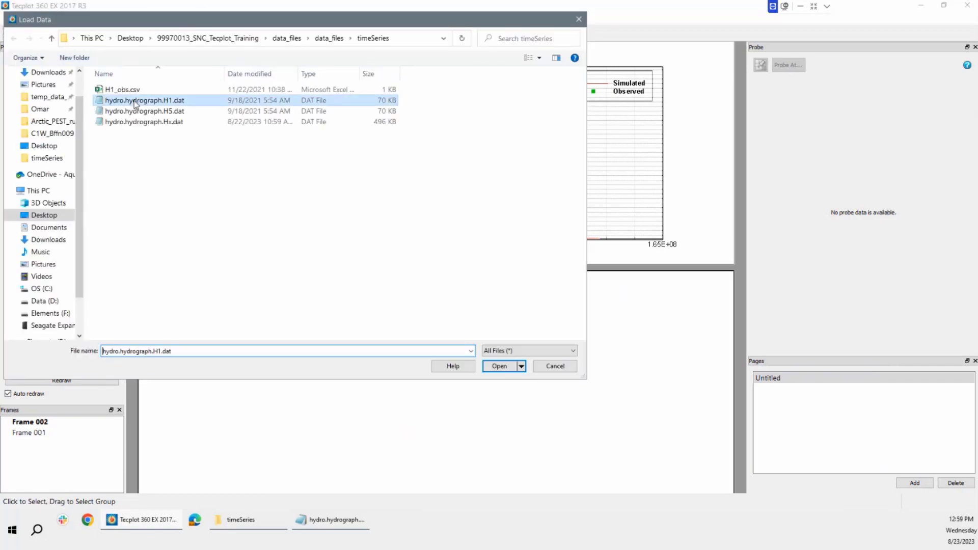
pyautogui.keyDown('shift'); pyautogui.click(137, 112); pyautogui.keyUp('shift')
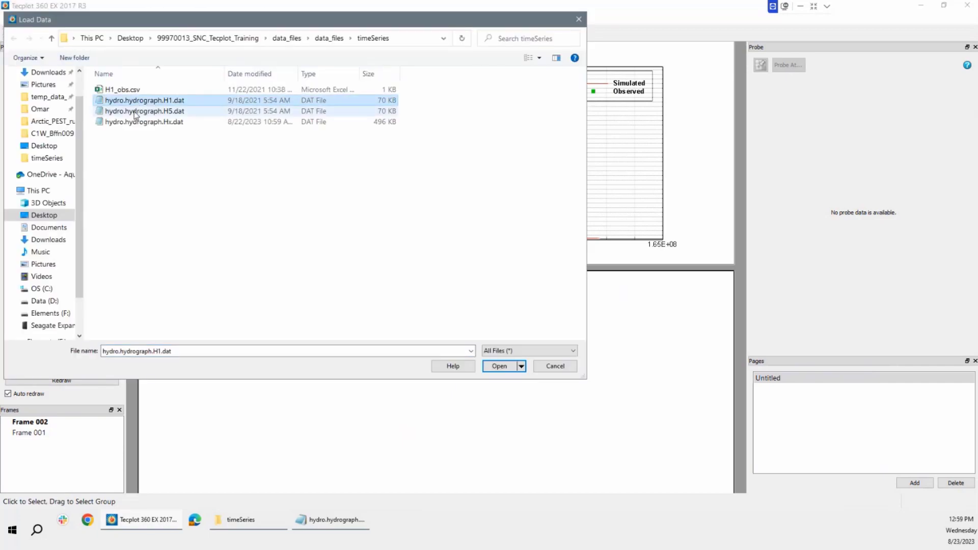
pyautogui.click(500, 371)
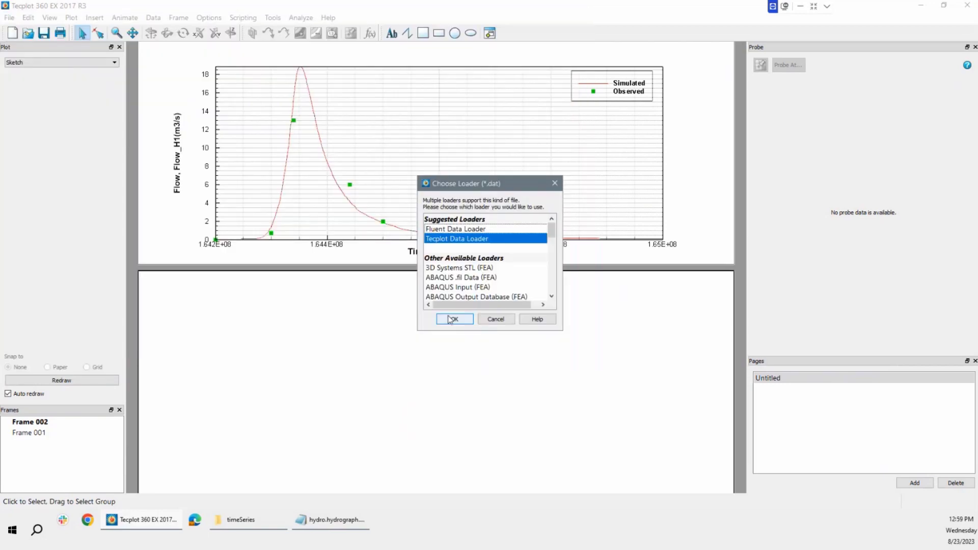
pyautogui.click(452, 319)
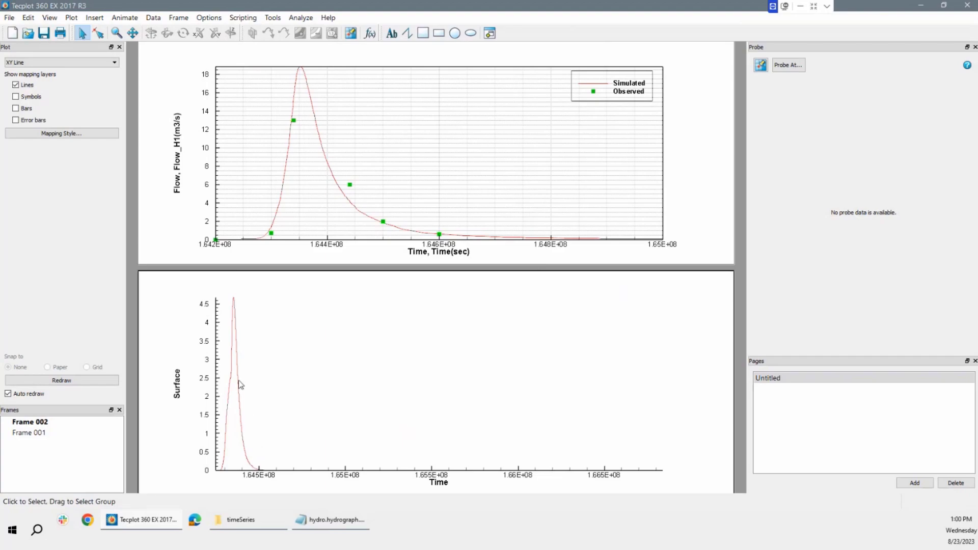
# Step: Hide the Surface mapping and show the Channel mapping of zone H1 in the lower frame
pyautogui.click(71, 133)
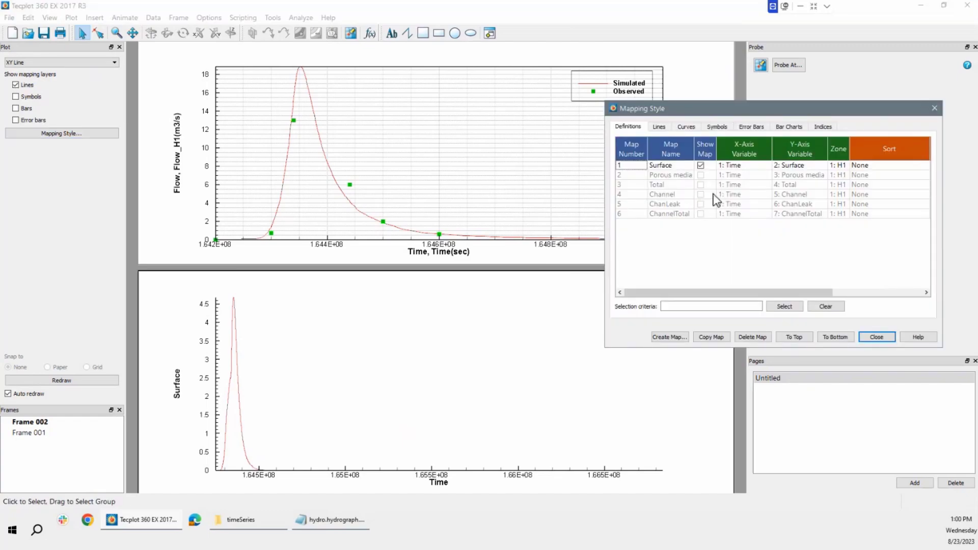
pyautogui.click(701, 165)
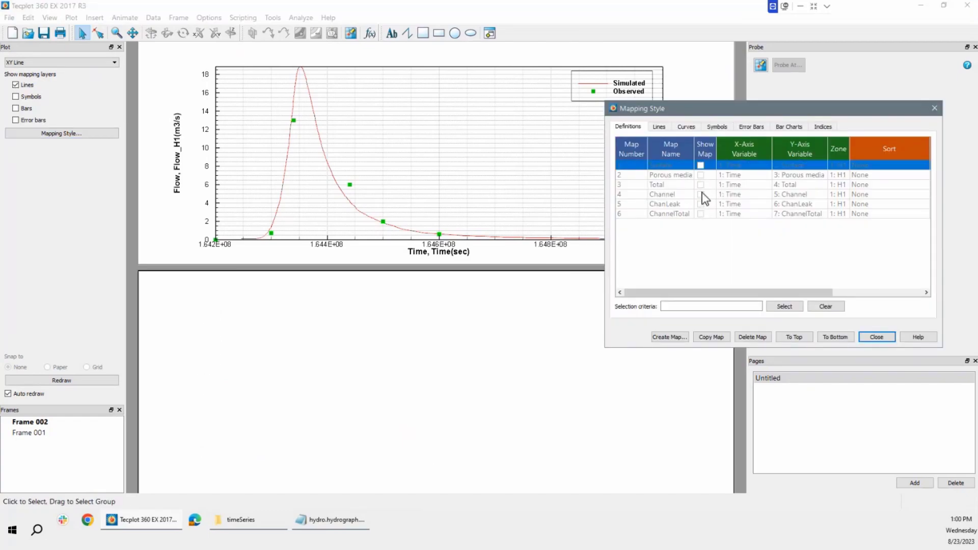
pyautogui.click(700, 194)
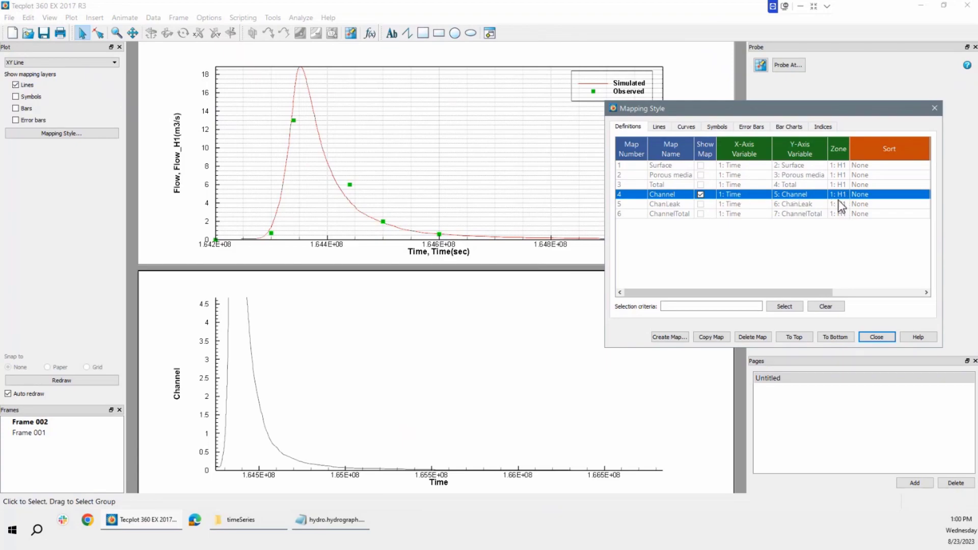
# Step: Create a mapping of Channel versus Time for zone H5 and fit the lower plot to the full curves
pyautogui.click(672, 338)
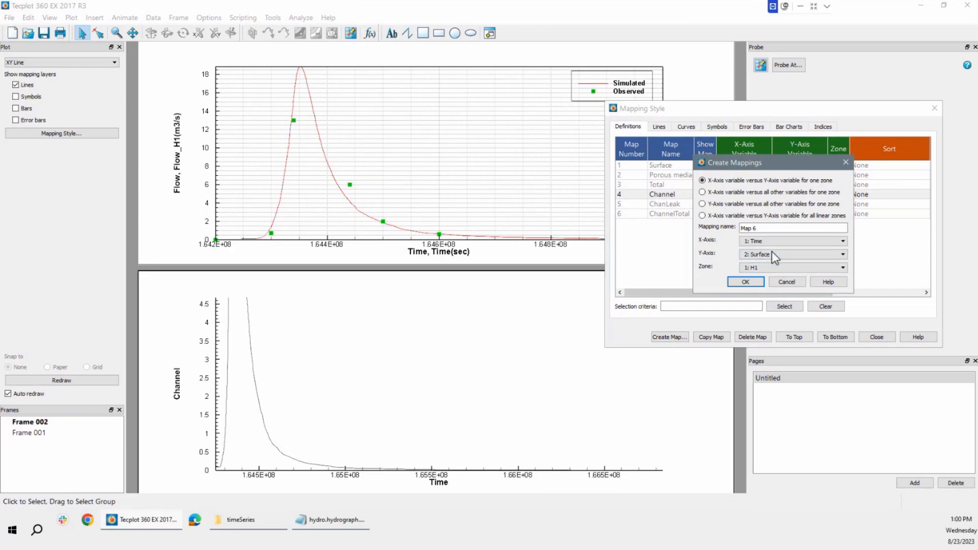
pyautogui.click(771, 253)
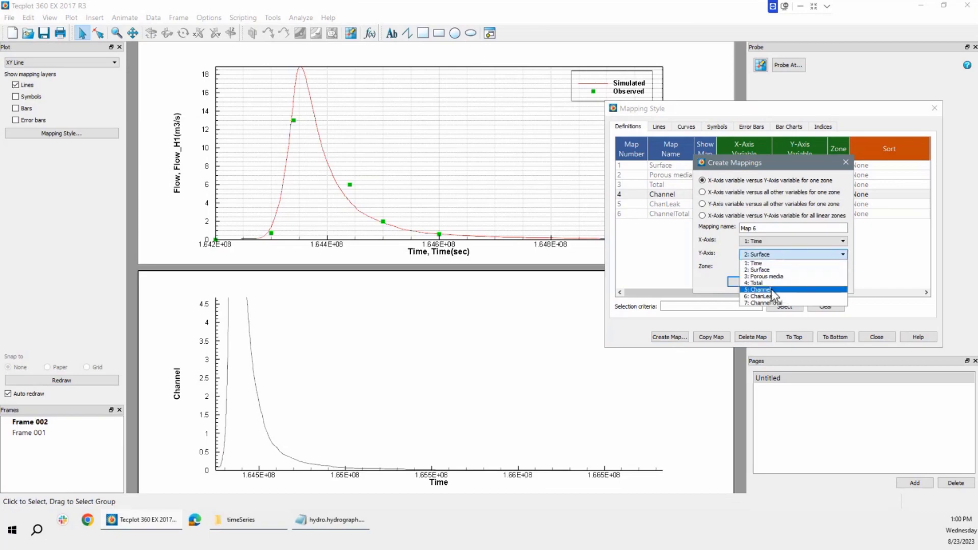
pyautogui.click(760, 289)
pyautogui.click(773, 265)
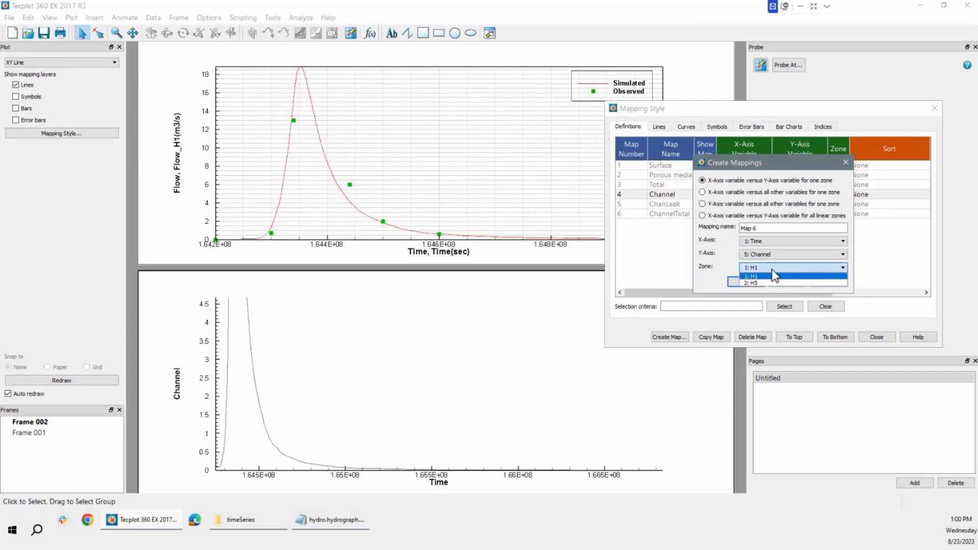
pyautogui.click(762, 282)
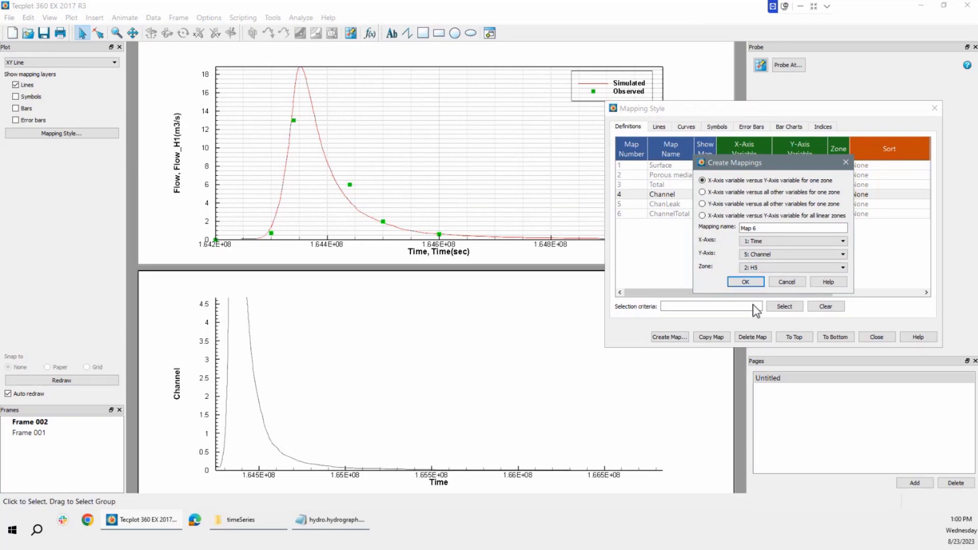
pyautogui.click(760, 283)
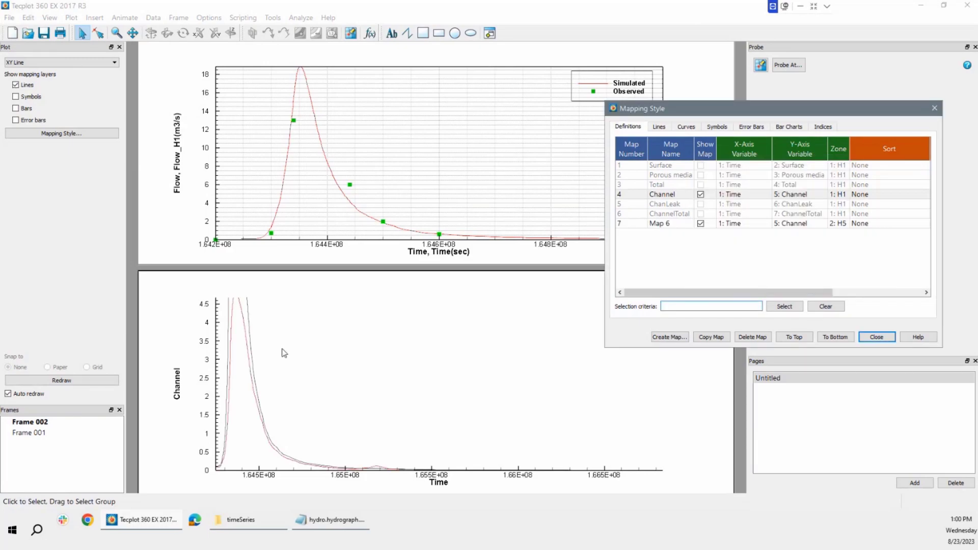
pyautogui.click(876, 337)
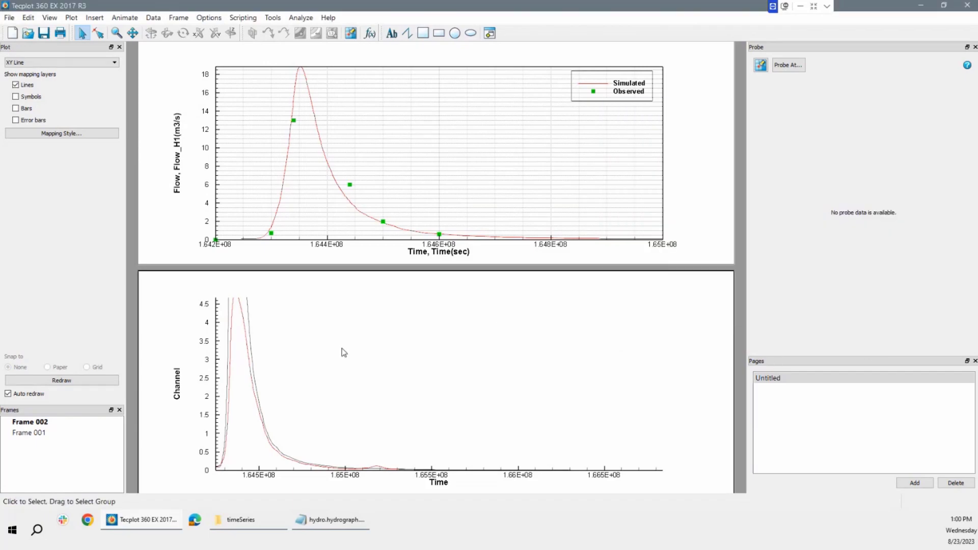
pyautogui.hotkey('ctrl', 'f')
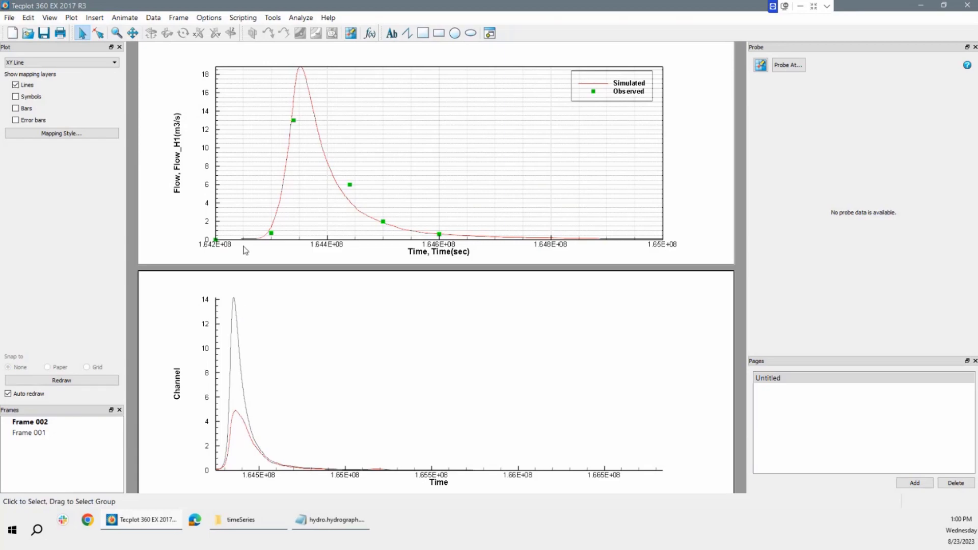
# Step: Replace the old equation with {Flow_gen}={Channel}[1]-{Channel}[2] and compute it for zones H1 and H5
pyautogui.click(154, 18)
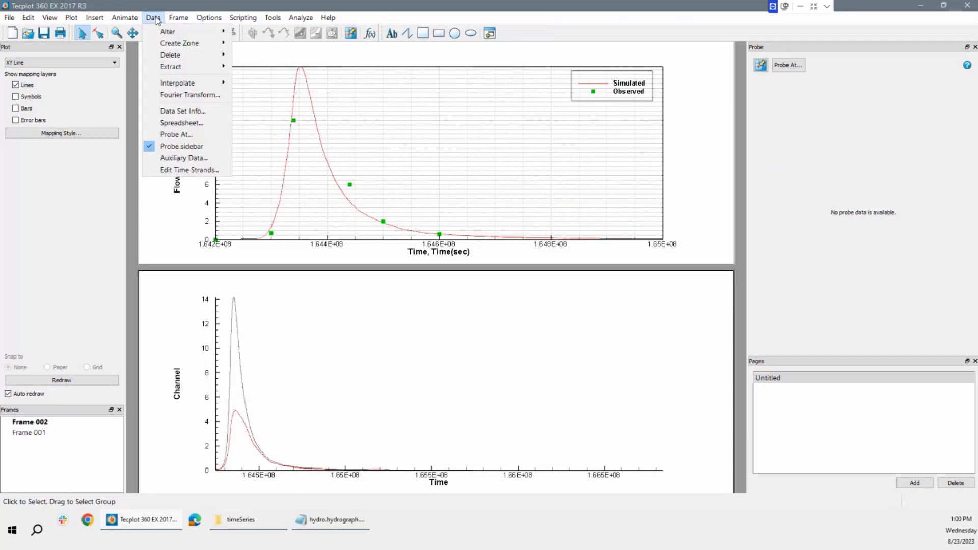
pyautogui.moveTo(189, 32)
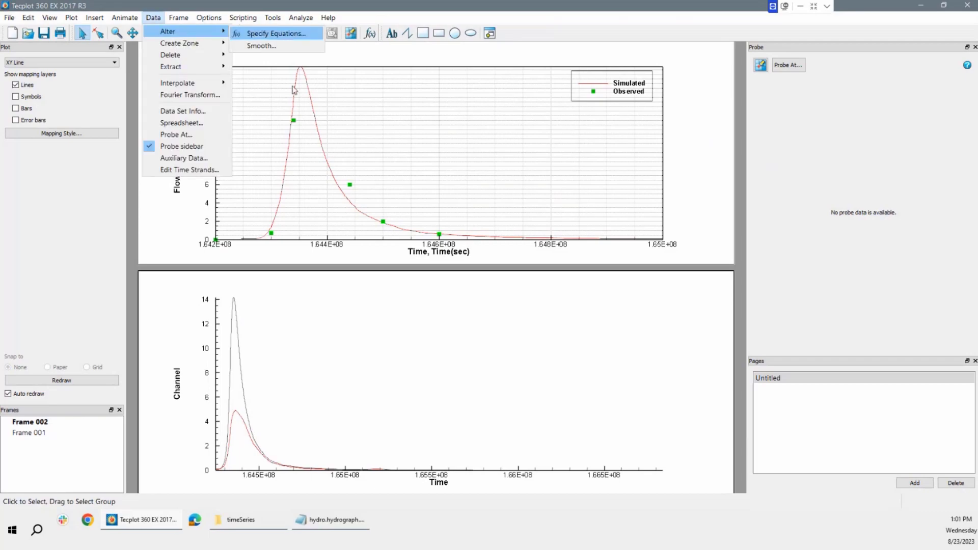
pyautogui.click(283, 34)
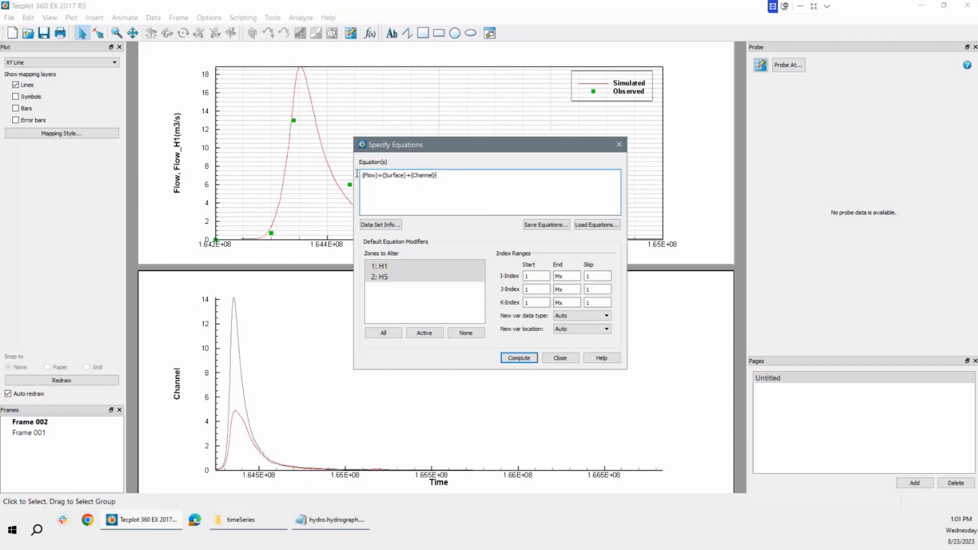
pyautogui.moveTo(357, 174); pyautogui.dragTo(342, 173)
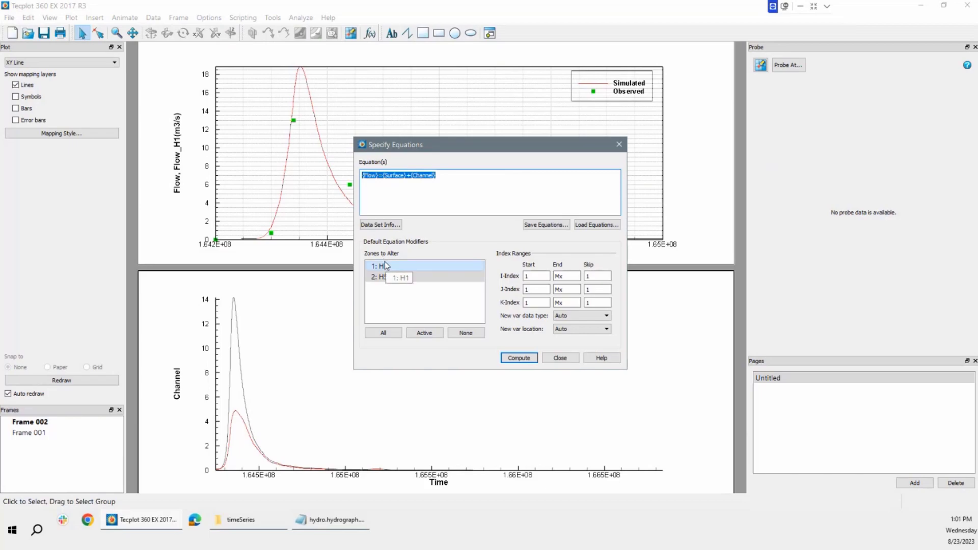
pyautogui.press('Delete')
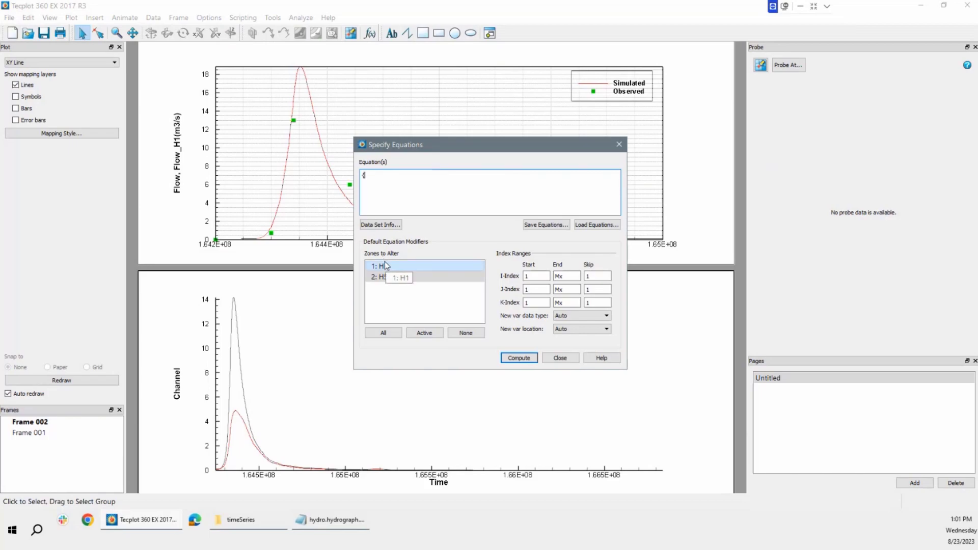
pyautogui.write('{Flow_gen} ={')
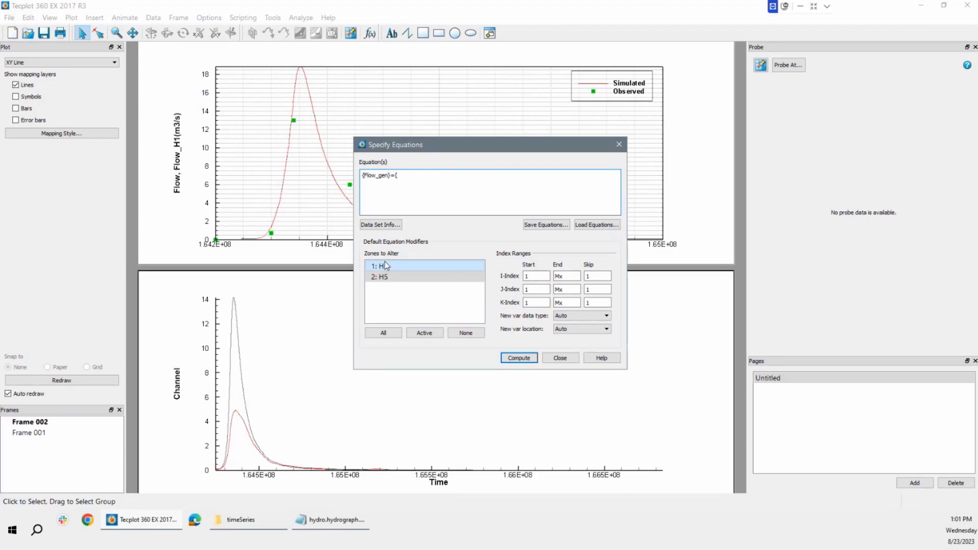
pyautogui.write('C')
pyautogui.write('nnel}')
pyautogui.write('[1]-{Chan')
pyautogui.write('nel}[2')
pyautogui.click(525, 359)
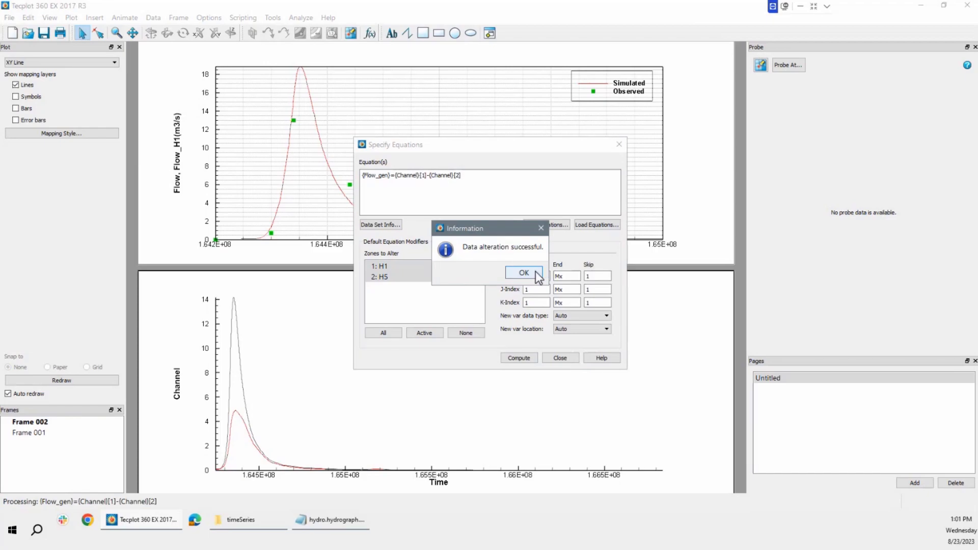
pyautogui.click(536, 273)
pyautogui.click(561, 357)
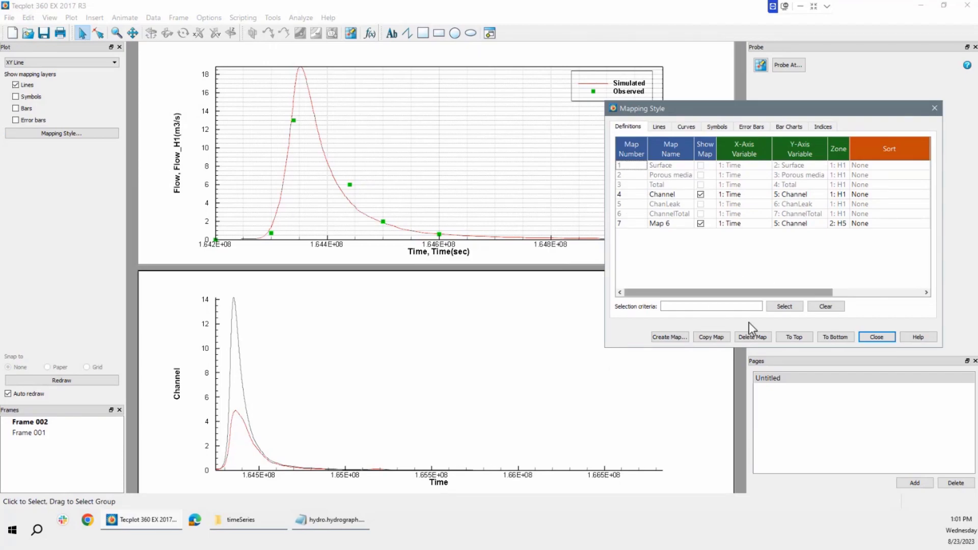
# Step: Create a mapping of Flow_gen versus Time for zone H1 in the lower frame
pyautogui.click(675, 338)
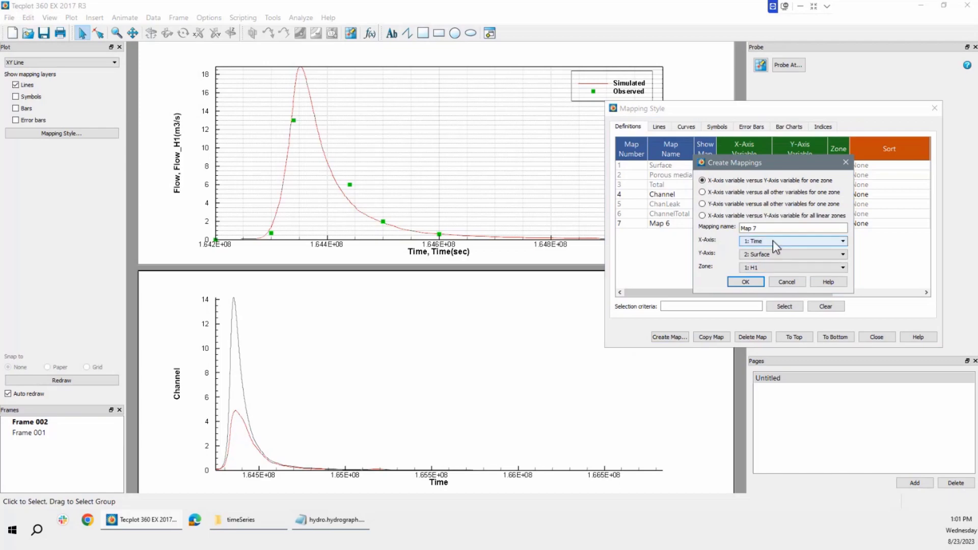
pyautogui.click(776, 255)
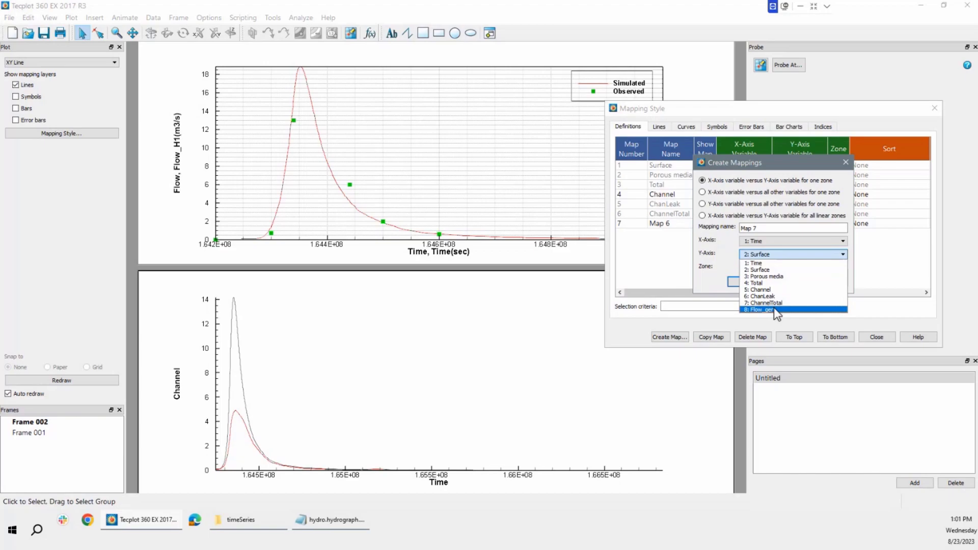
pyautogui.click(775, 309)
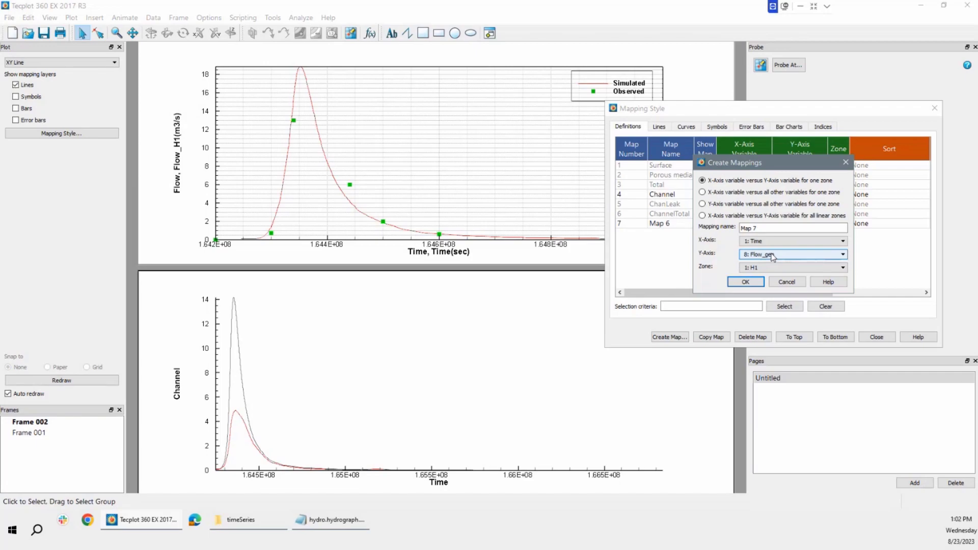
pyautogui.click(745, 281)
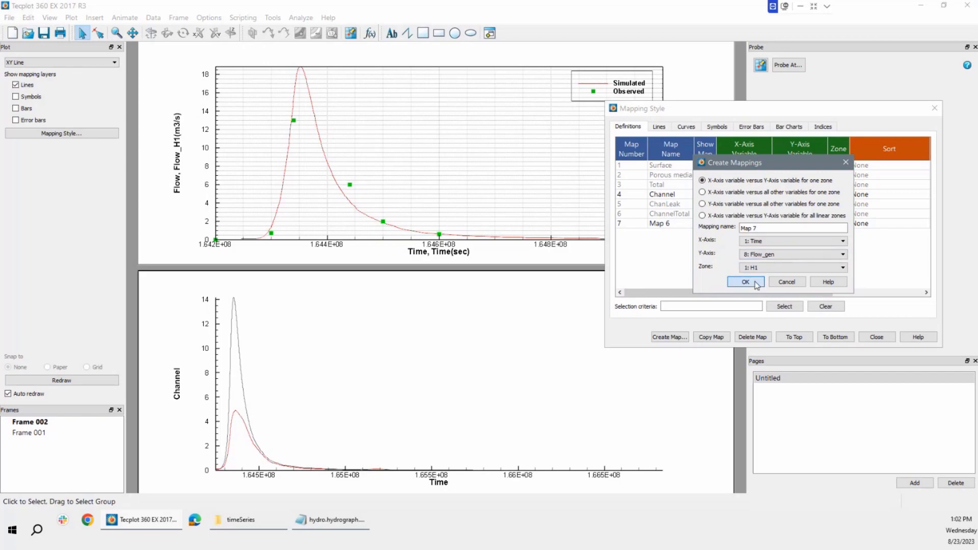
pyautogui.click(880, 339)
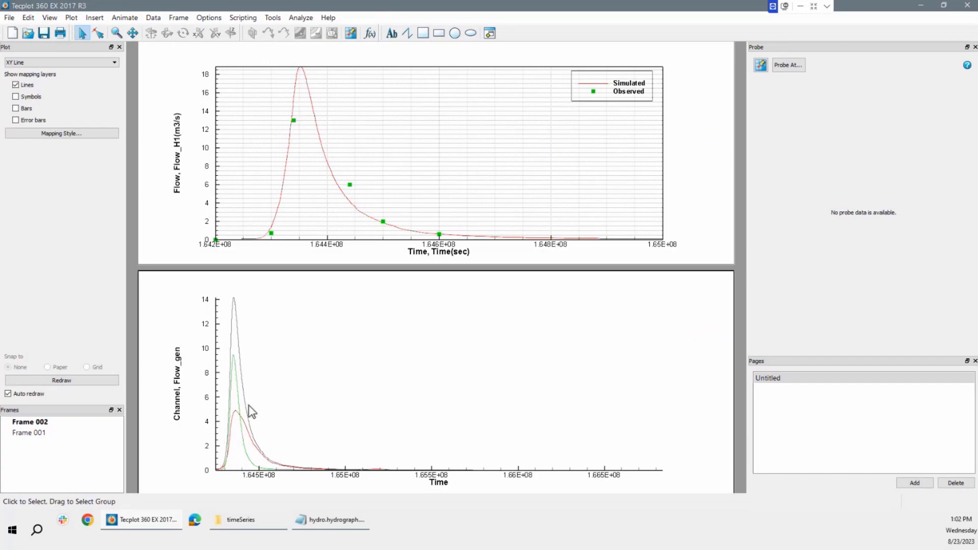
# Step: Link the X axis range of Frame 001 and apply the setting to all frames of group 1
pyautogui.click(179, 17)
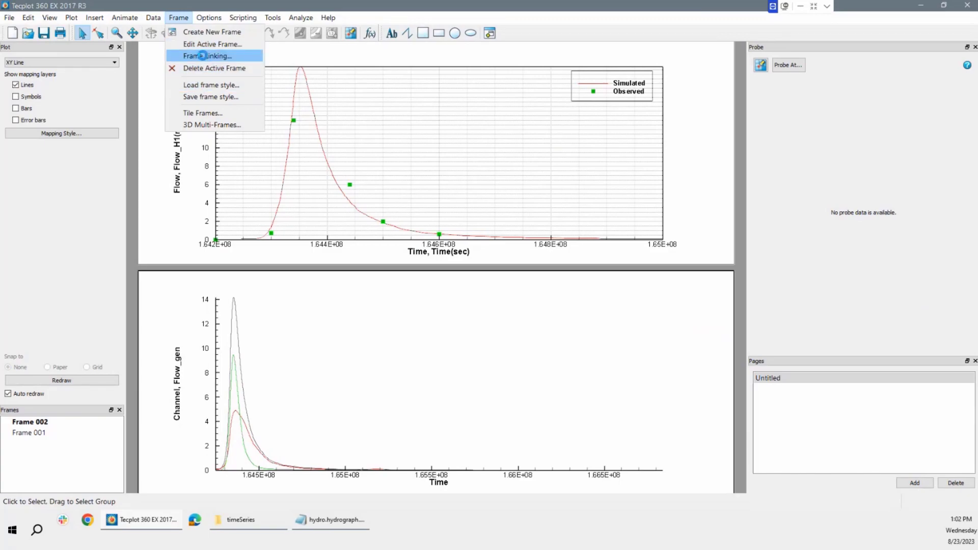
pyautogui.click(202, 56)
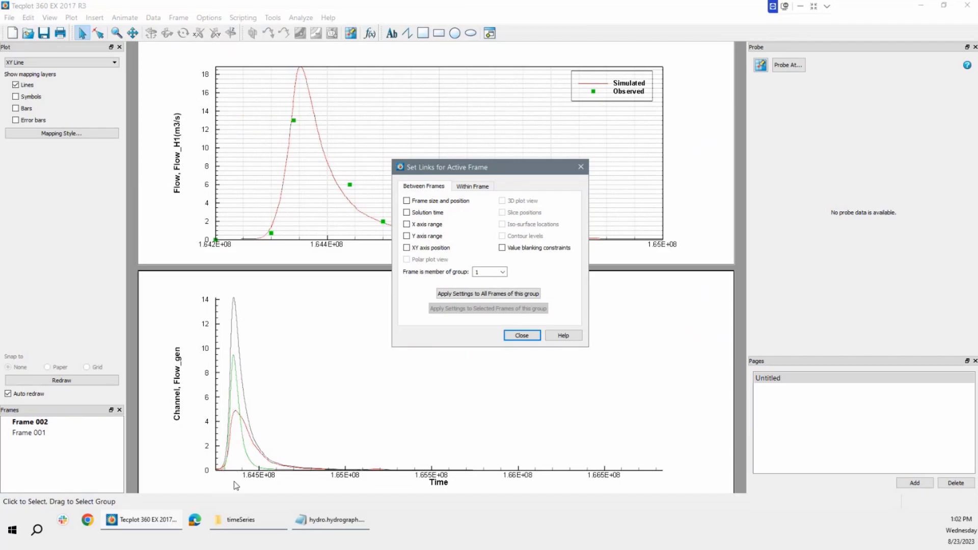
pyautogui.click(159, 144)
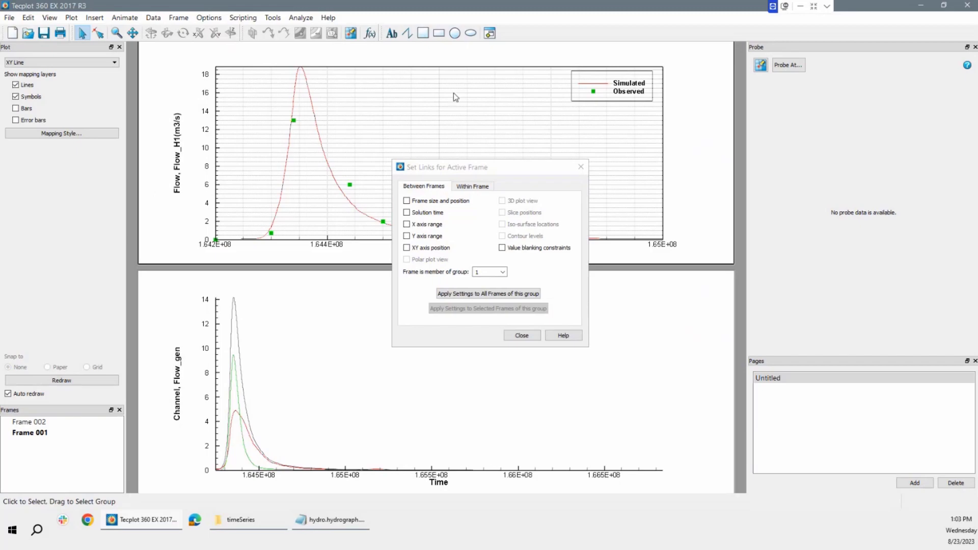
pyautogui.click(406, 225)
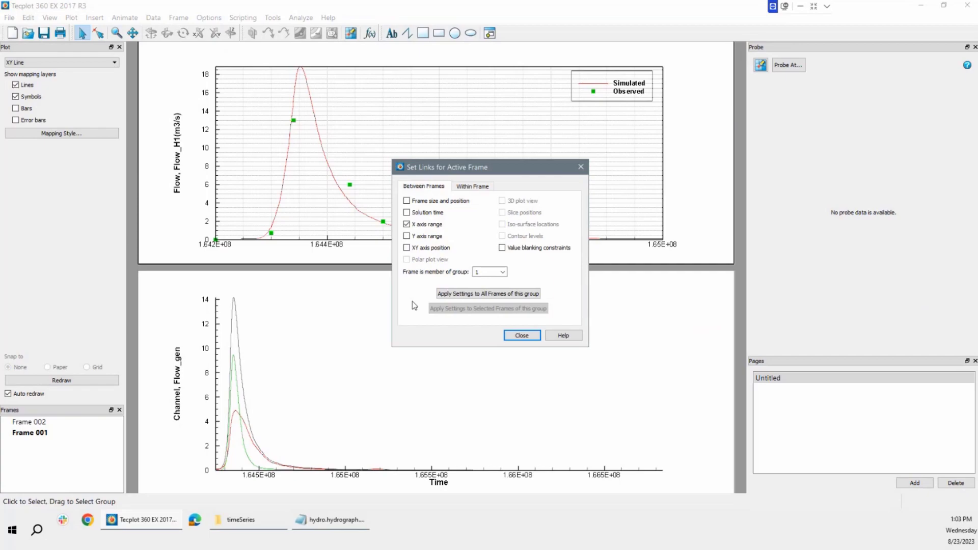
pyautogui.click(485, 295)
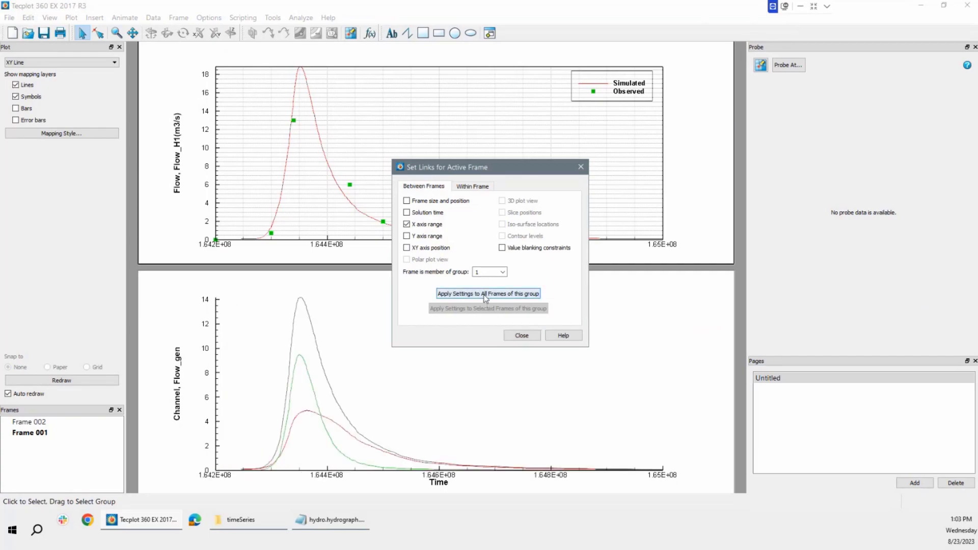
pyautogui.click(522, 335)
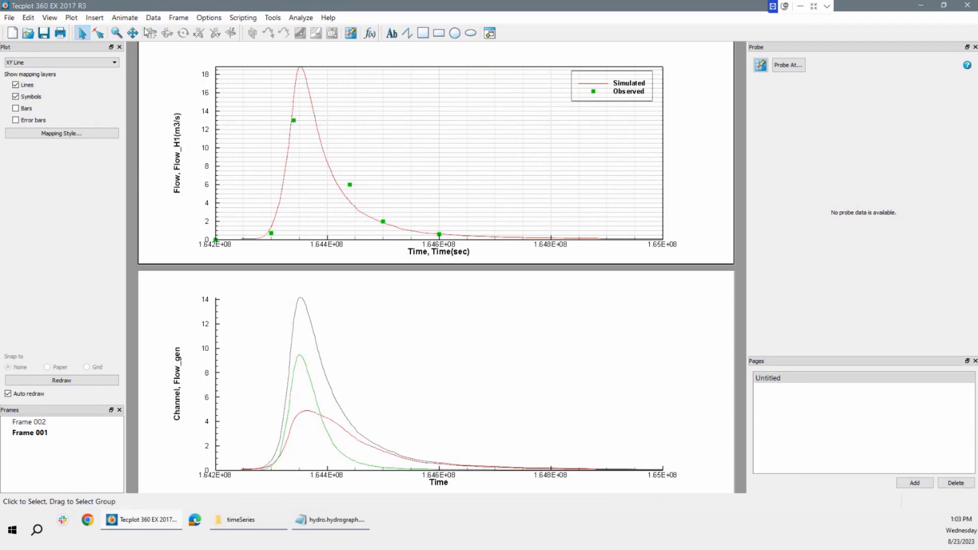
# Step: Zoom the upper plot to the hydrograph's rising limb, from about 1.6428E+08 to 1.6435E+08 on the time axis
pyautogui.click(117, 33)
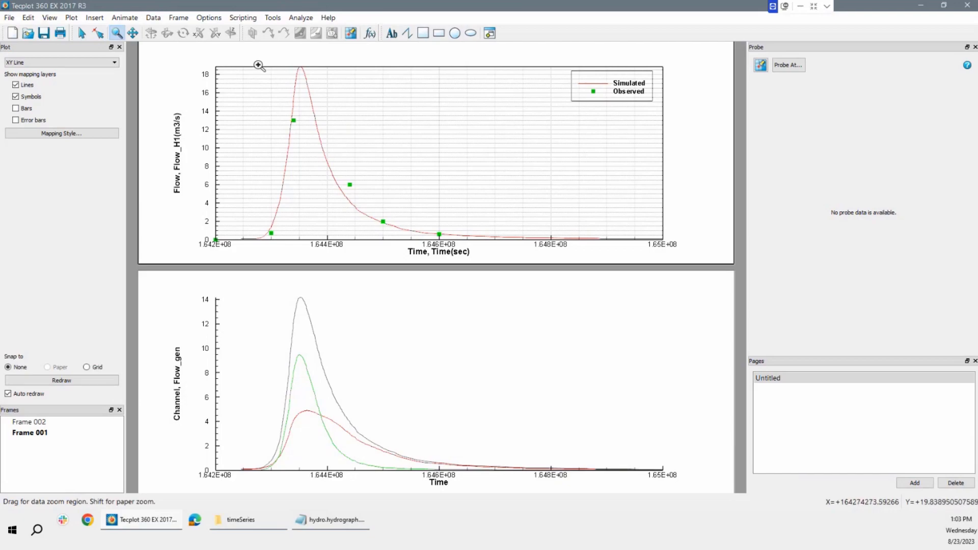
pyautogui.moveTo(261, 55); pyautogui.dragTo(302, 254)
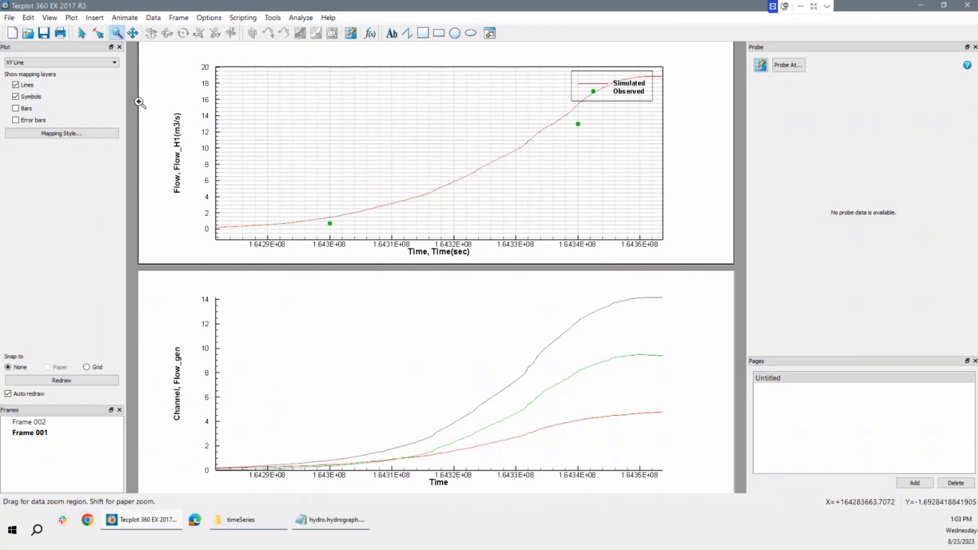
pyautogui.click(71, 19)
pyautogui.moveTo(119, 23)
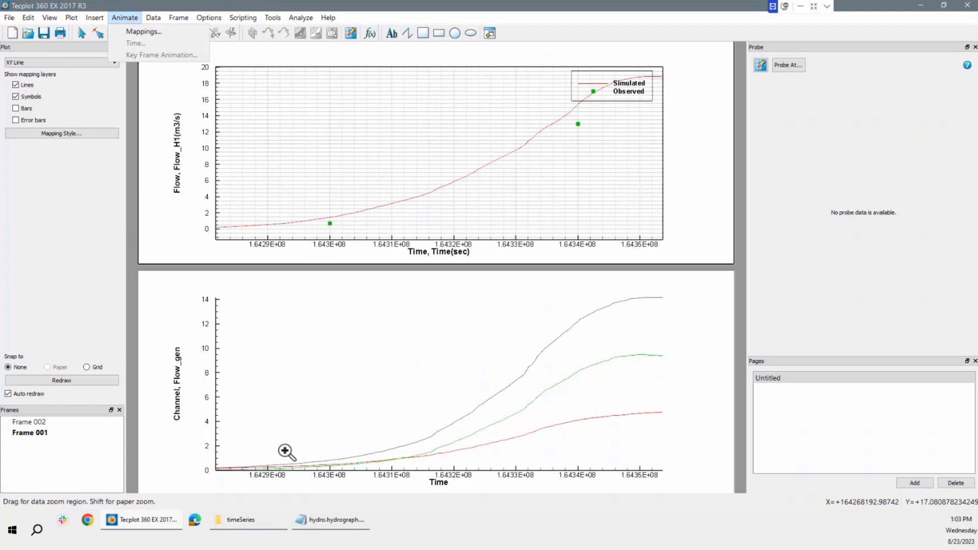
pyautogui.click(477, 9)
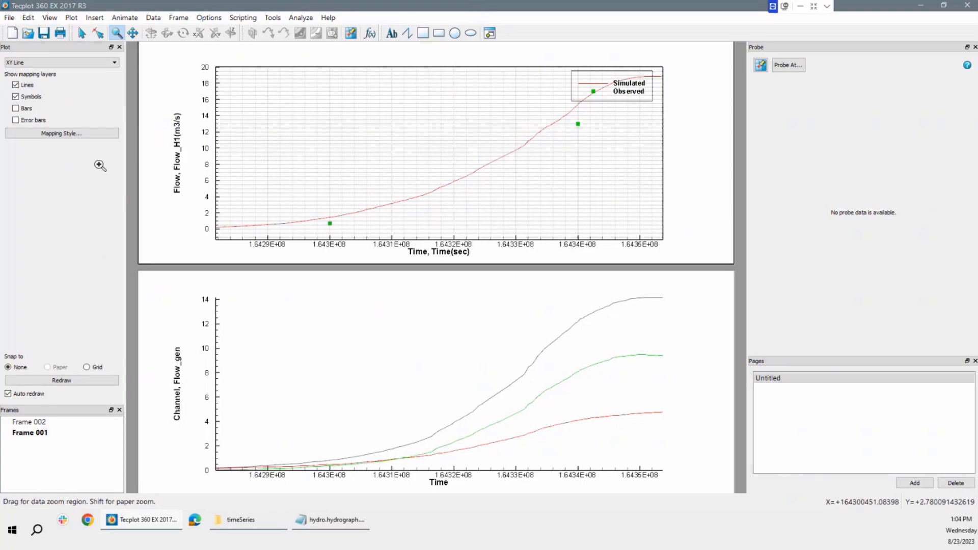
# Step: Set the line color of the Channel mapping in the lower frame to blue
pyautogui.click(59, 135)
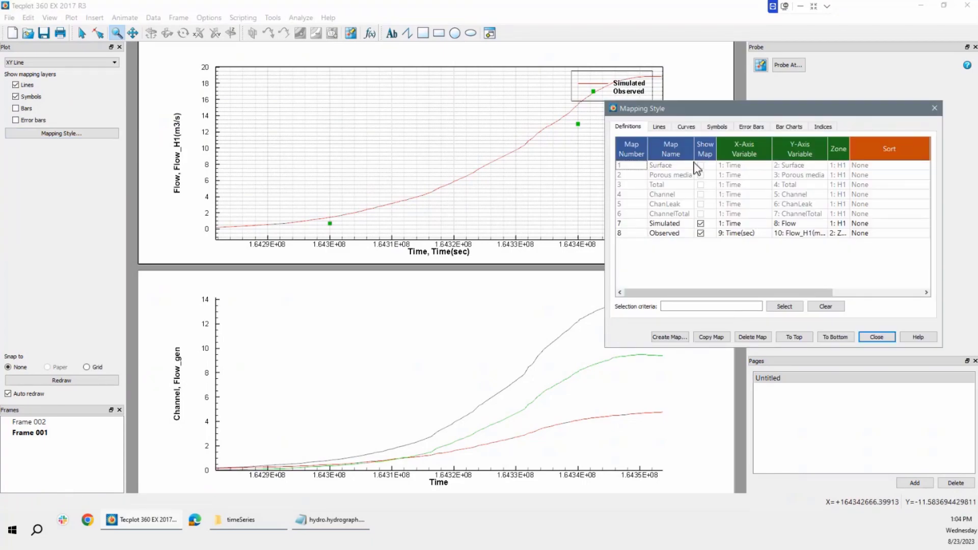
pyautogui.click(661, 127)
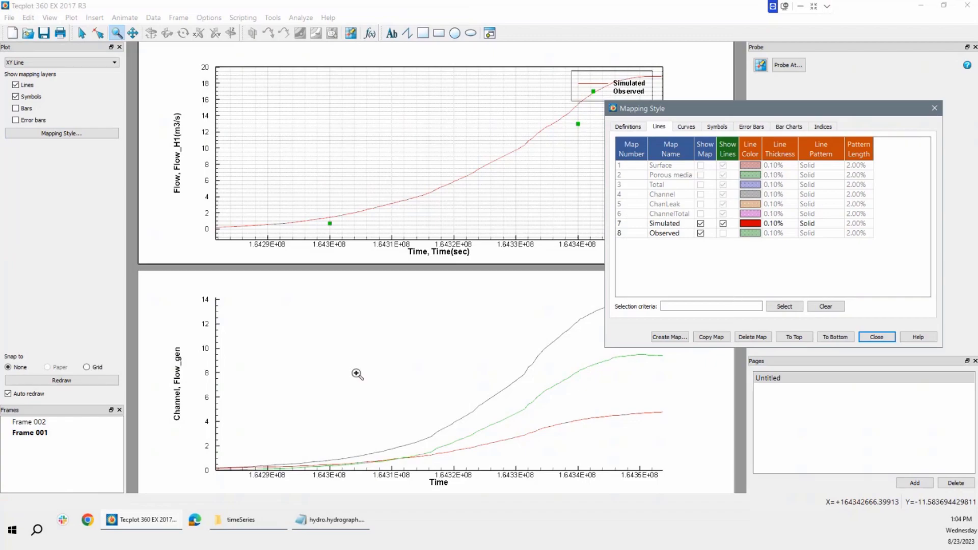
pyautogui.click(81, 33)
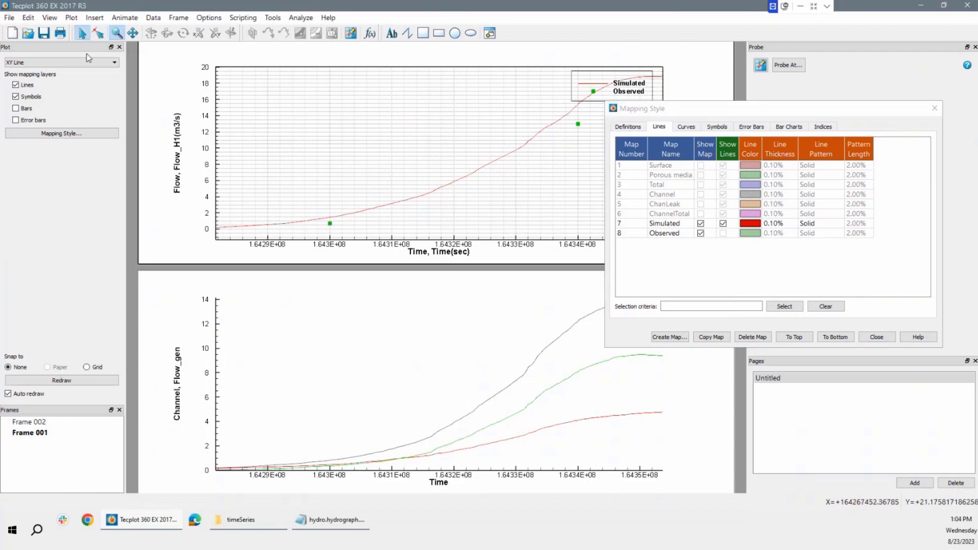
pyautogui.click(160, 285)
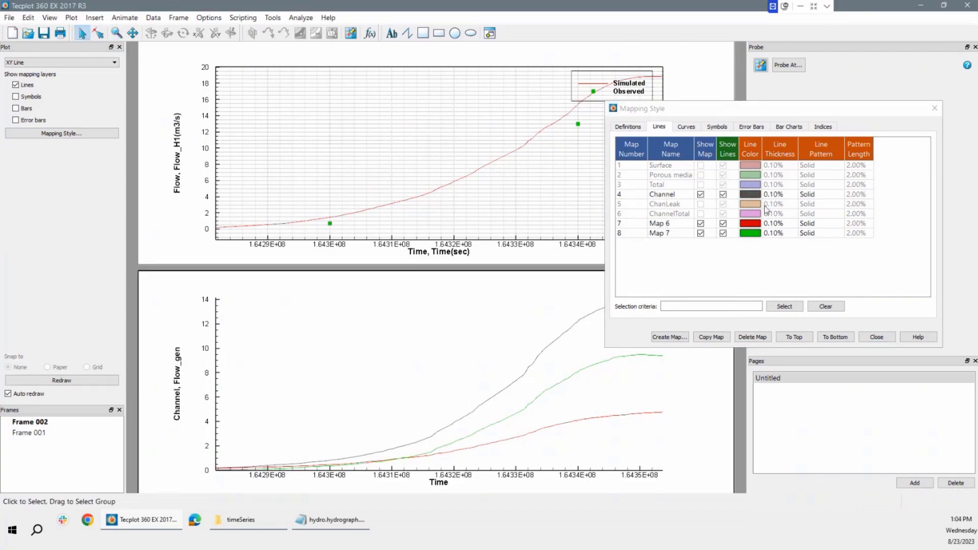
pyautogui.click(748, 198)
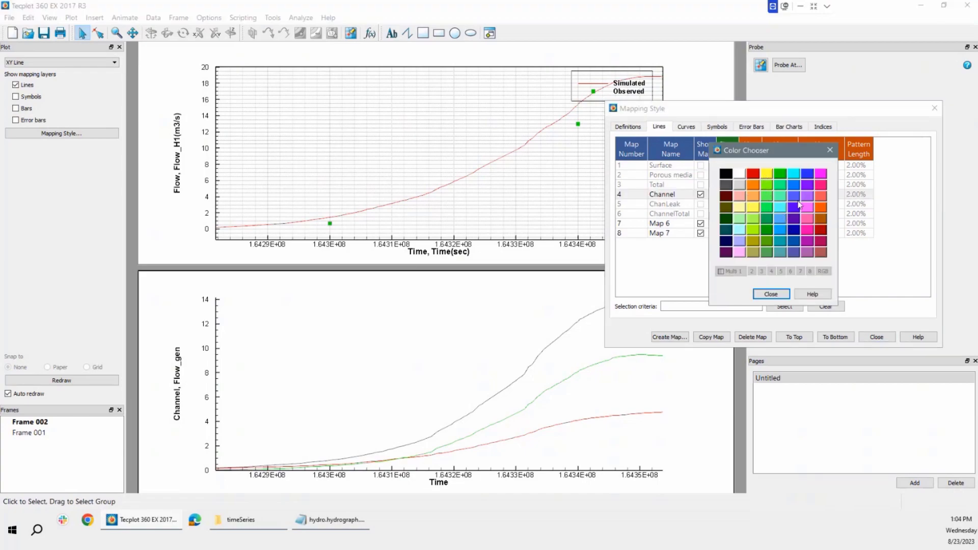
pyautogui.click(802, 189)
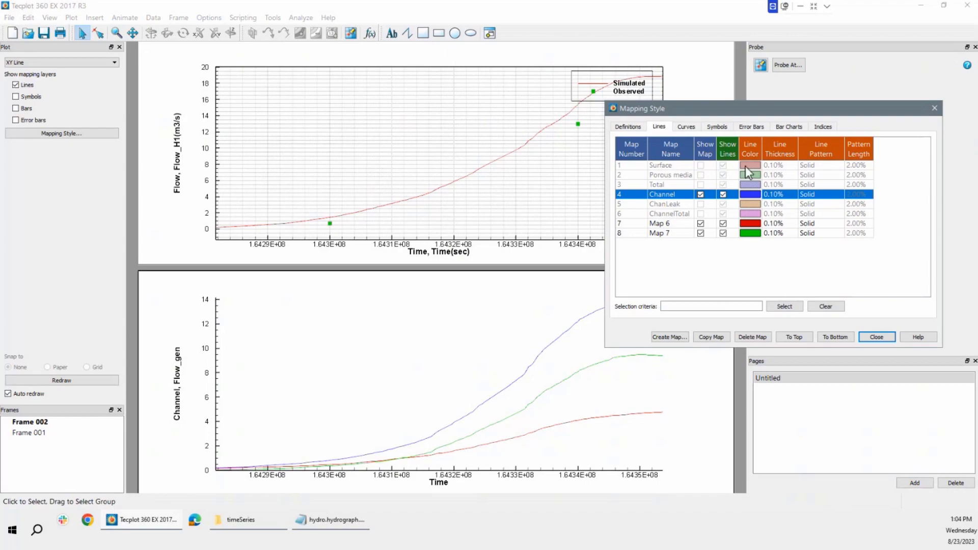
# Step: Set the Channel mapping's line thickness to 0.80%
pyautogui.click(779, 198)
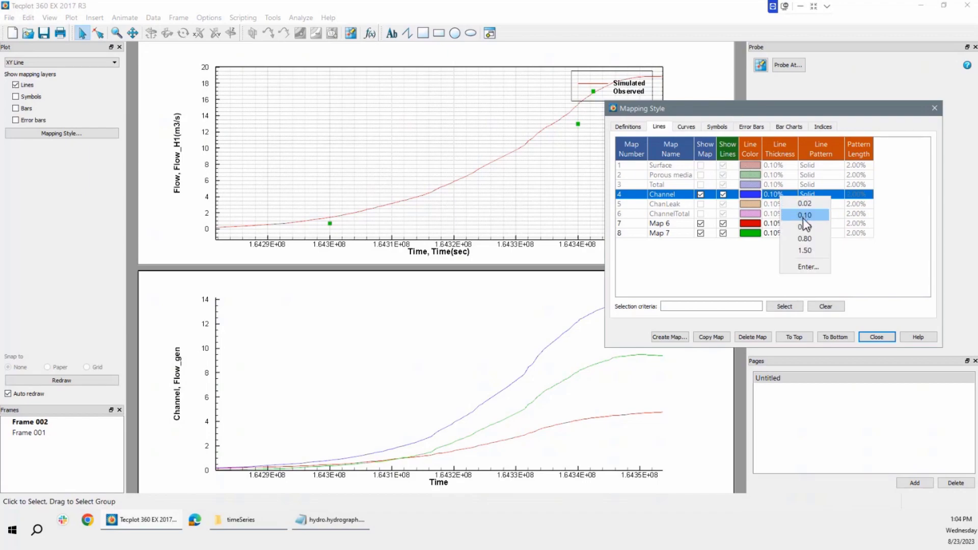
pyautogui.click(803, 225)
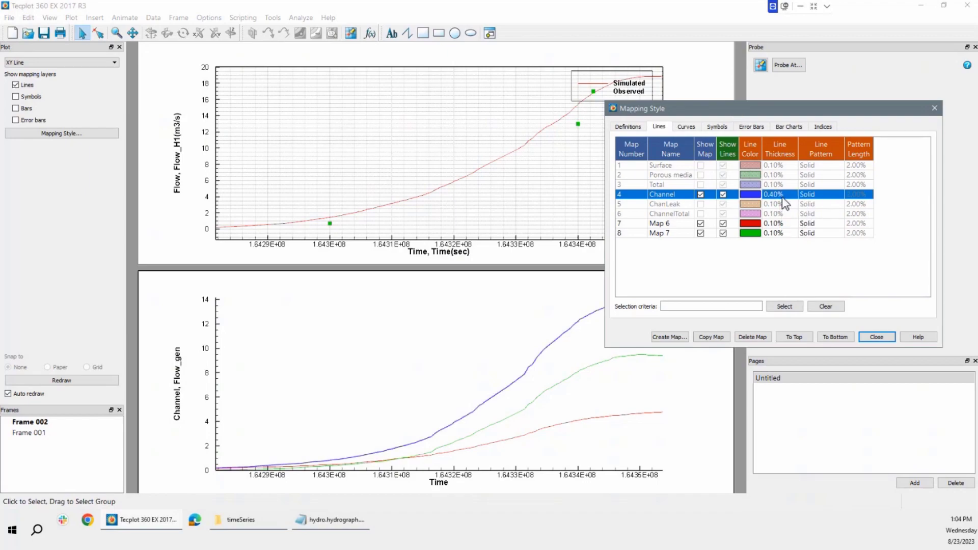
pyautogui.click(781, 197)
pyautogui.click(794, 222)
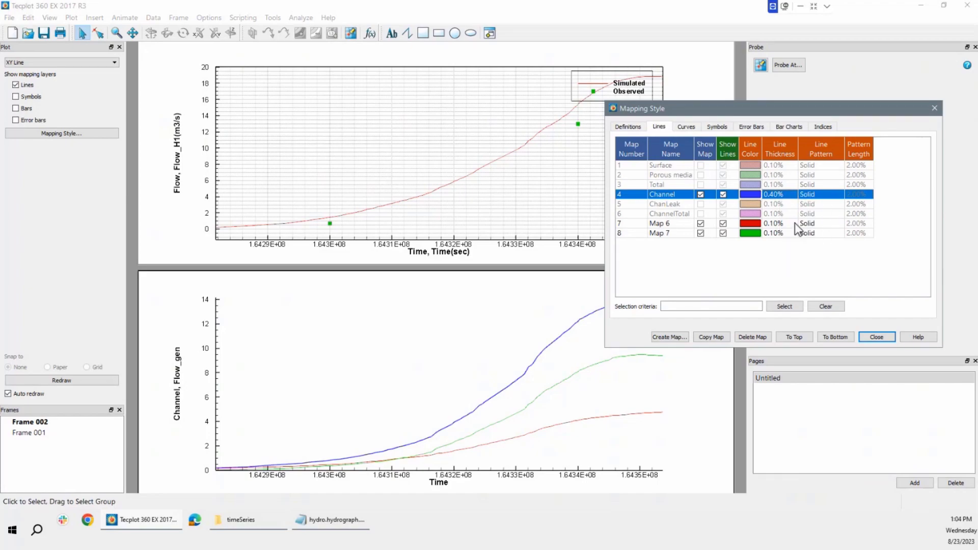
pyautogui.click(782, 198)
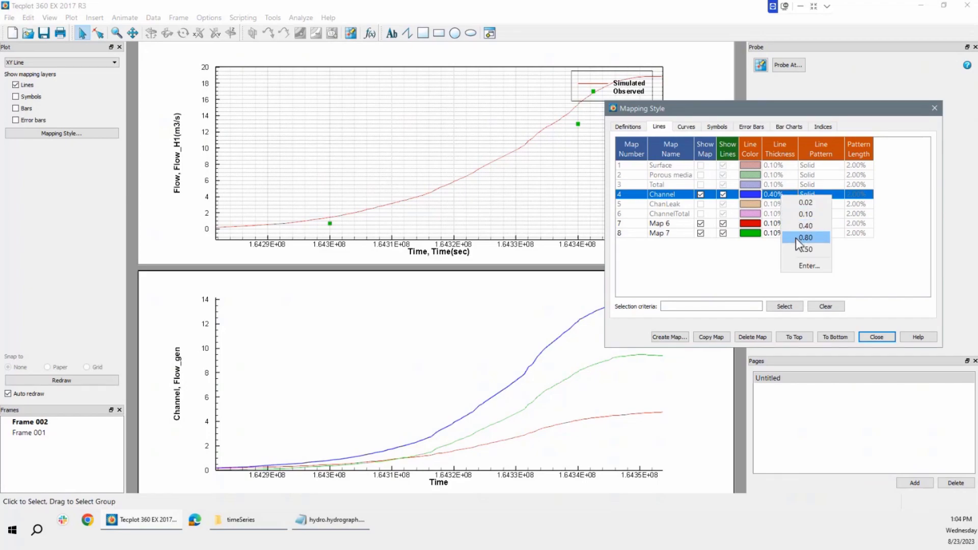
pyautogui.click(795, 237)
# Step: Give Map 7 in the lower frame a dashed line pattern and 0.80% thickness, and close the mapping style settings
pyautogui.moveTo(785, 113); pyautogui.dragTo(842, 150)
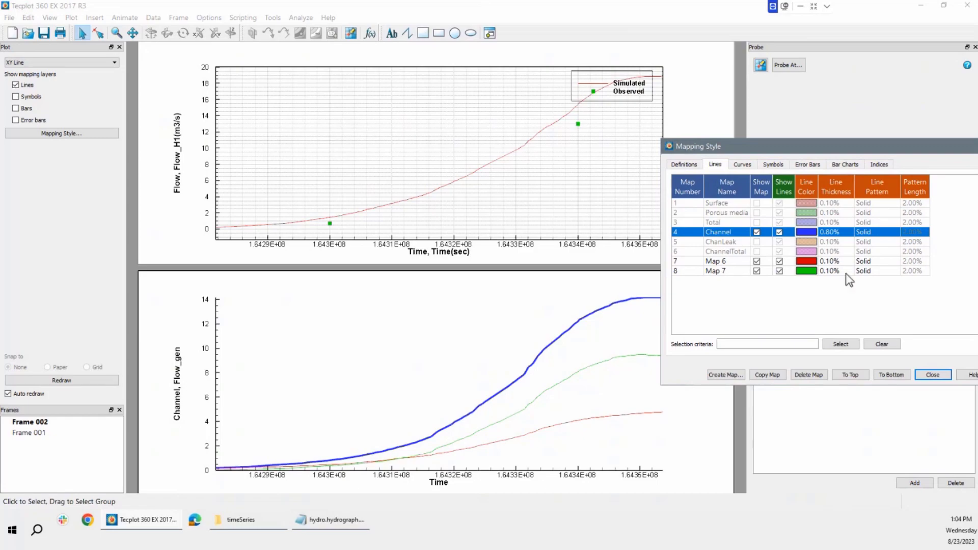
pyautogui.click(869, 271)
pyautogui.click(869, 271)
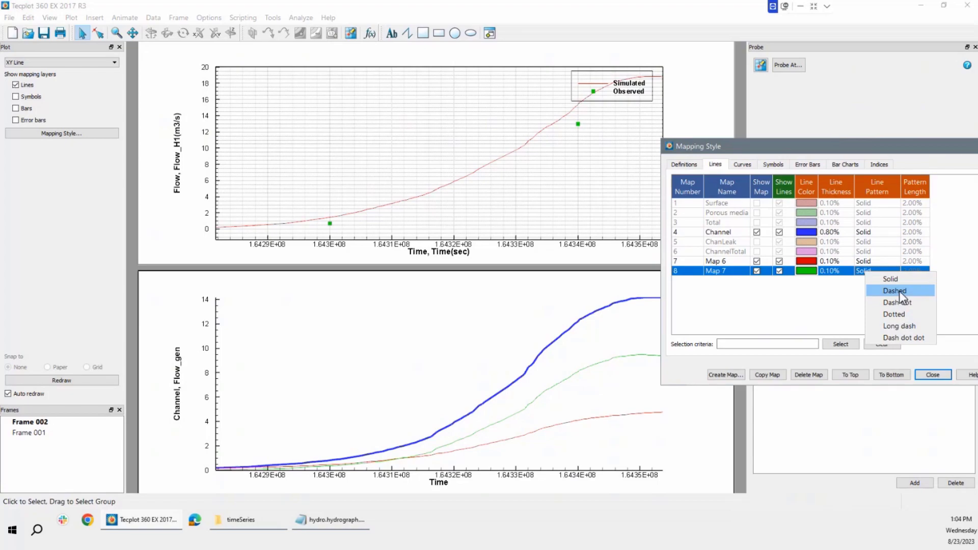
pyautogui.click(895, 291)
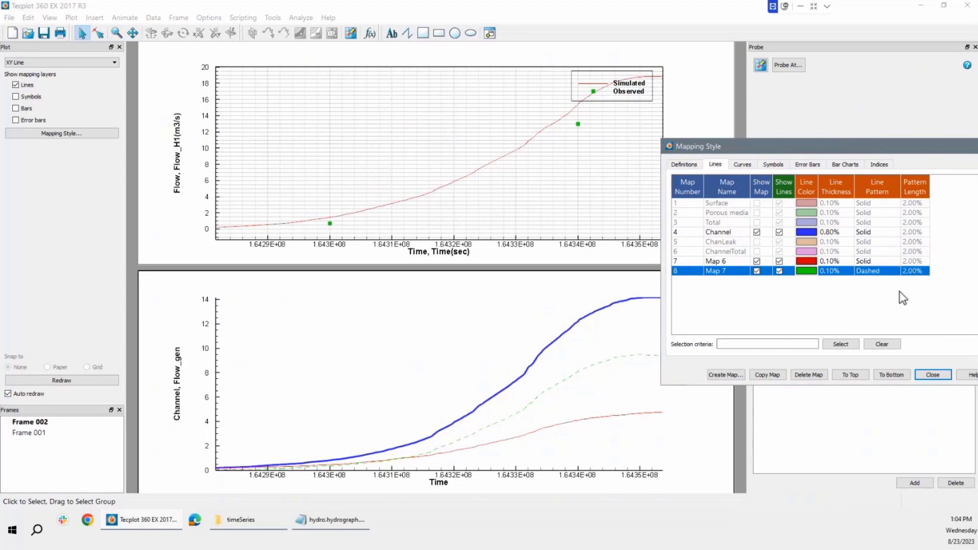
pyautogui.click(845, 269)
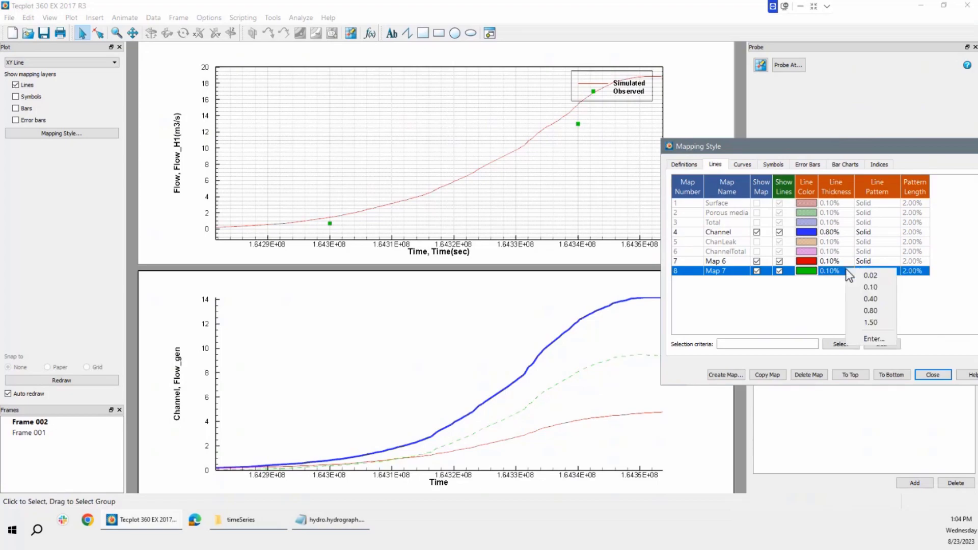
pyautogui.click(877, 310)
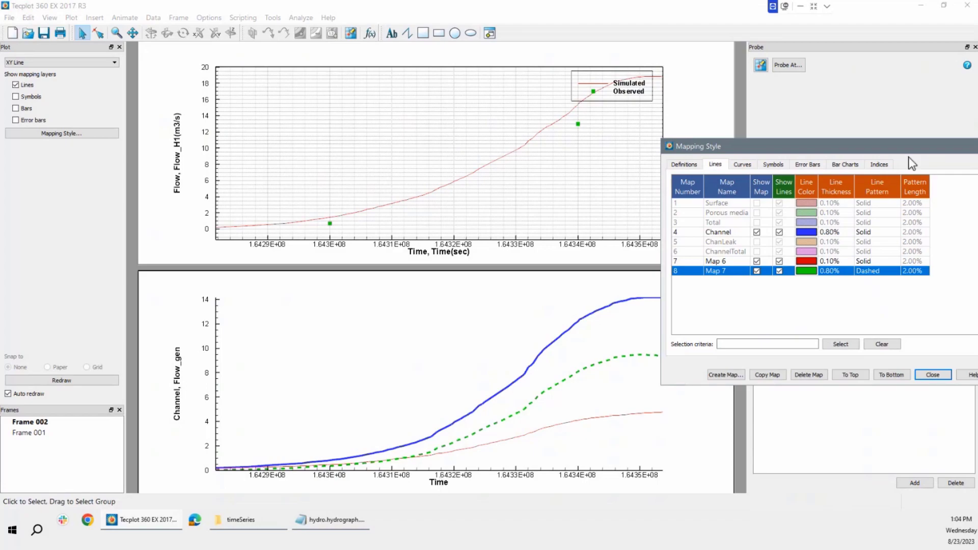
pyautogui.moveTo(881, 143); pyautogui.dragTo(631, 134)
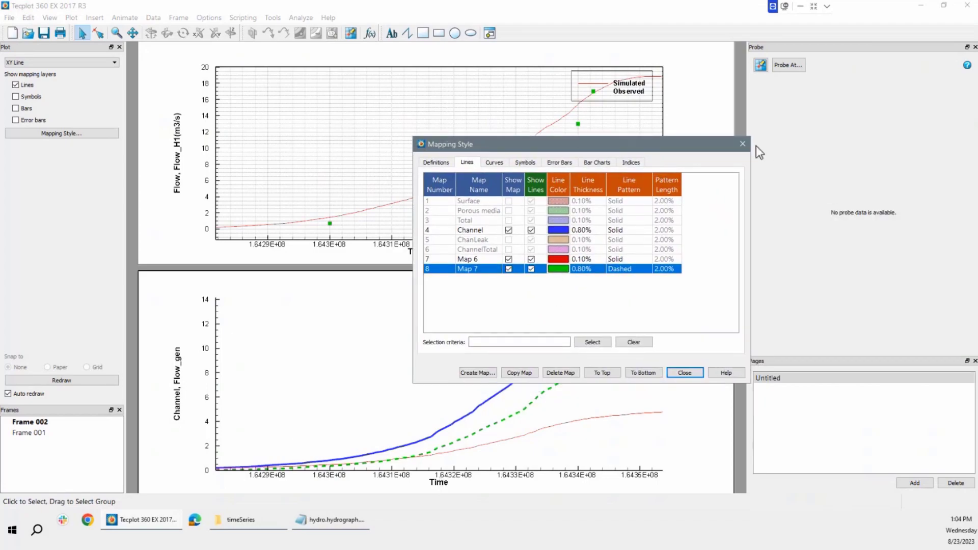
pyautogui.click(743, 143)
# Step: Set the Y1 axis title of the lower plot to the custom text "Time (Sec)"
pyautogui.click(151, 21)
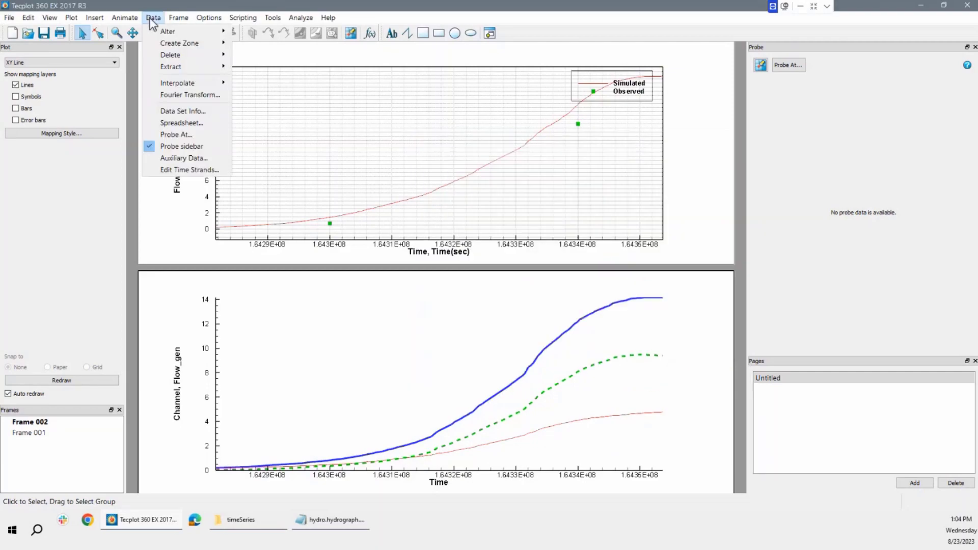
pyautogui.moveTo(89, 21)
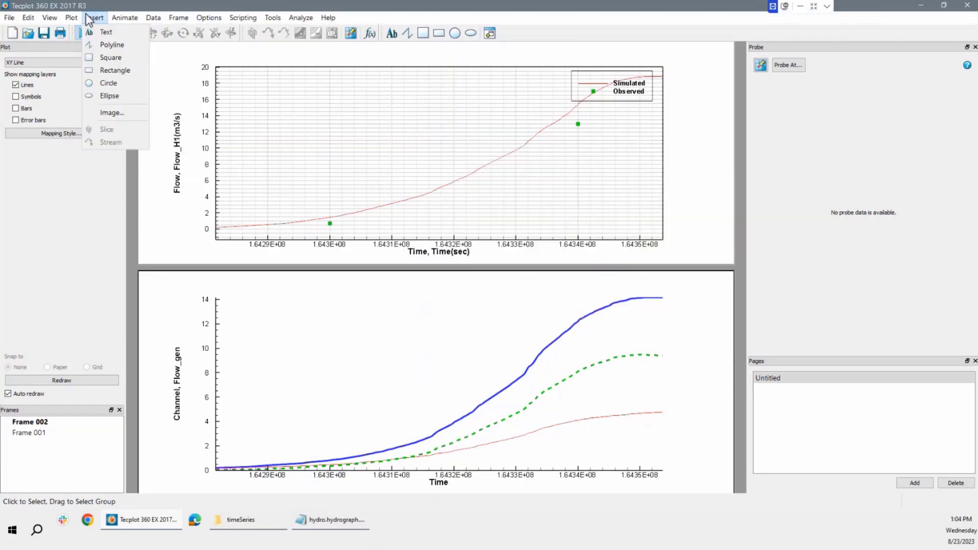
pyautogui.moveTo(32, 20)
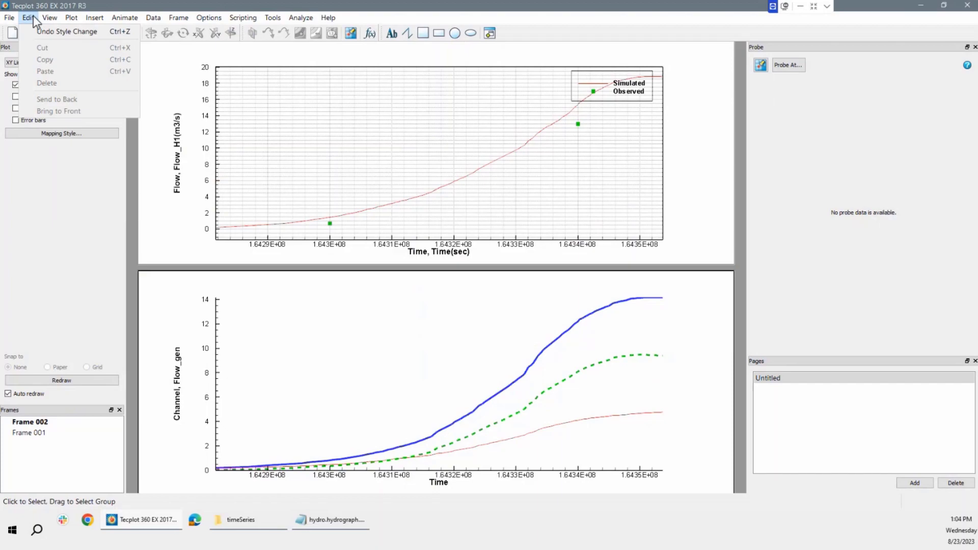
pyautogui.click(81, 29)
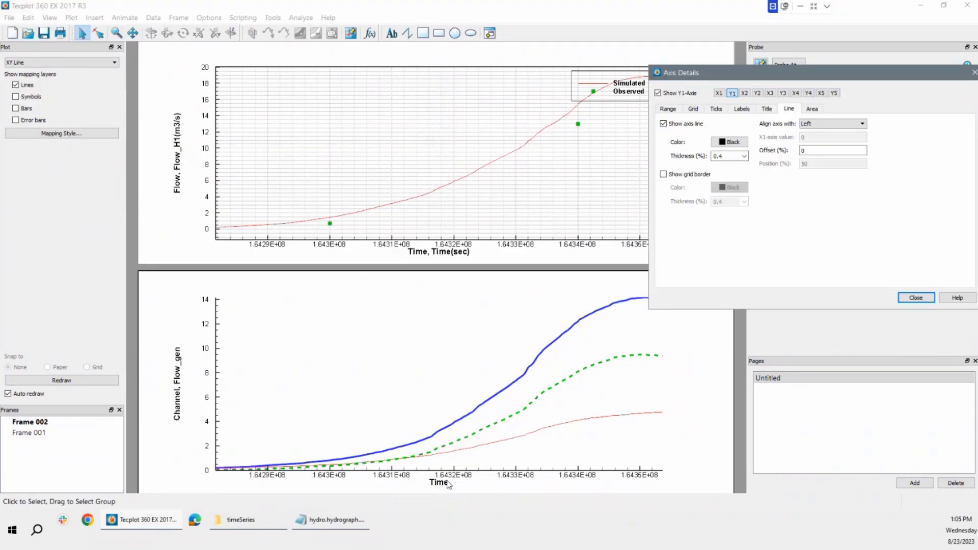
pyautogui.click(766, 109)
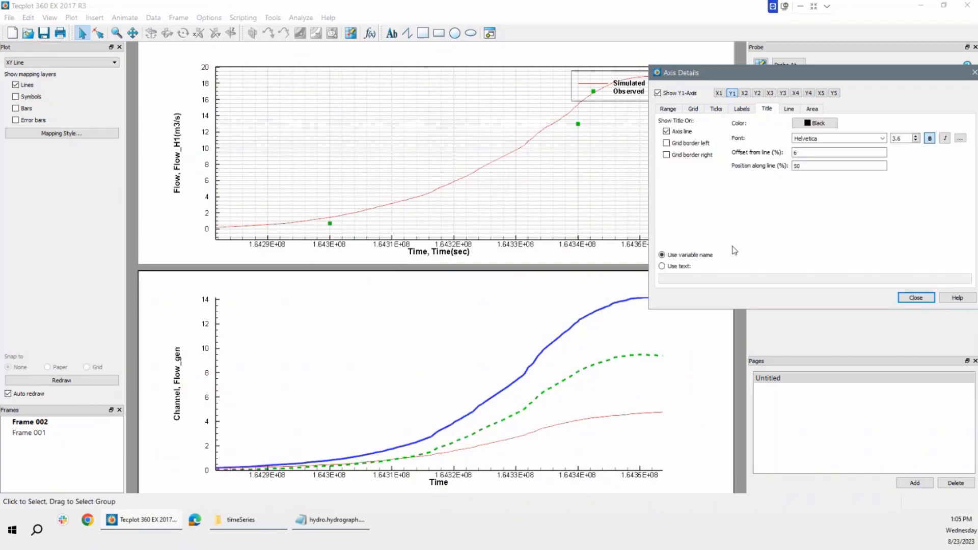
pyautogui.click(661, 265)
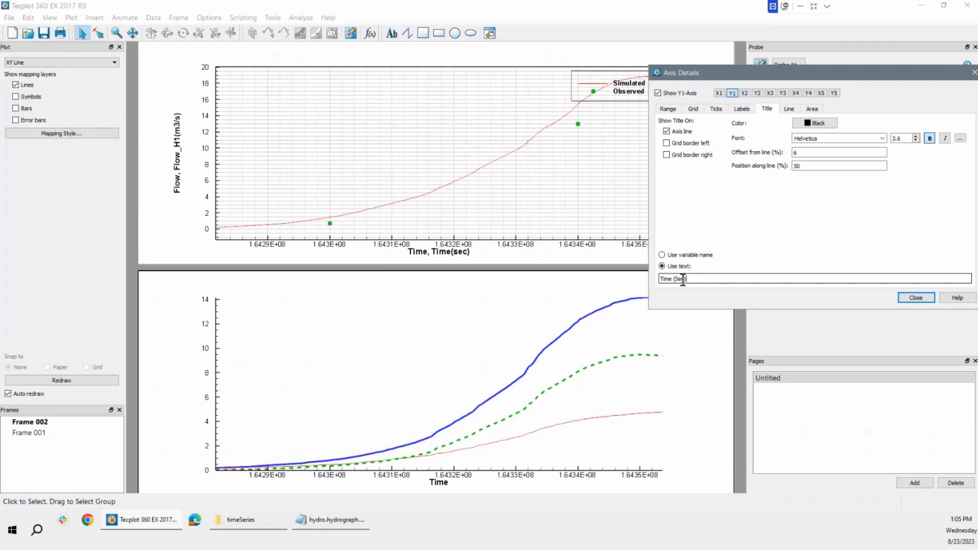
pyautogui.press('Return')
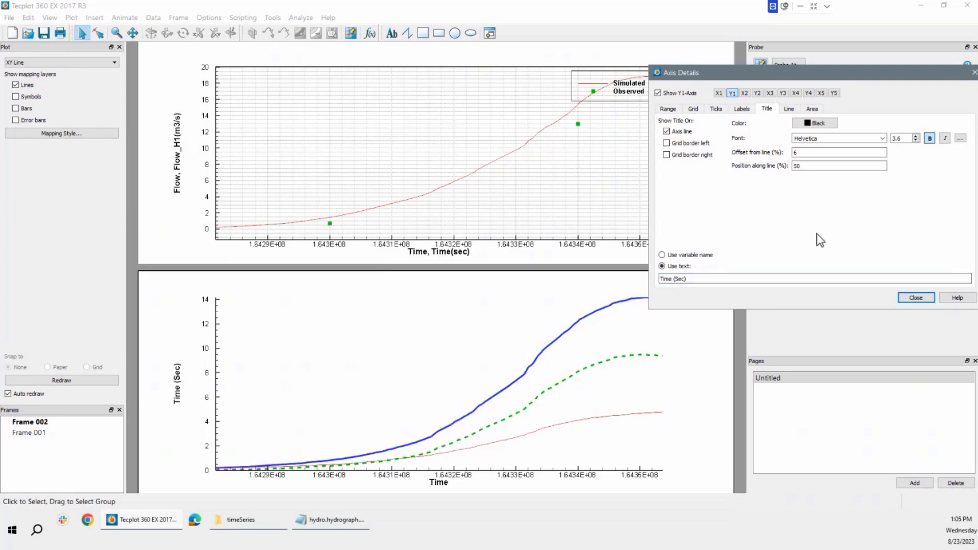
pyautogui.click(746, 110)
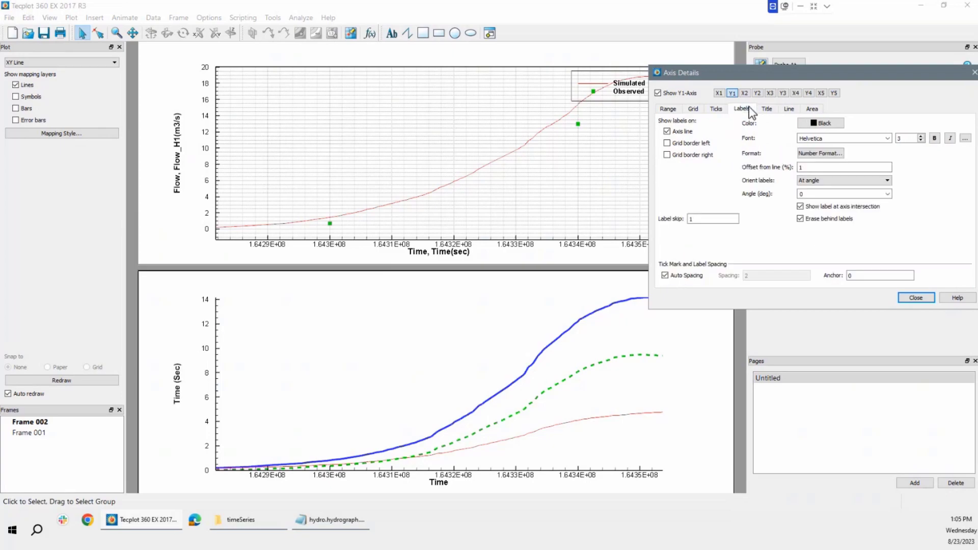
pyautogui.click(767, 109)
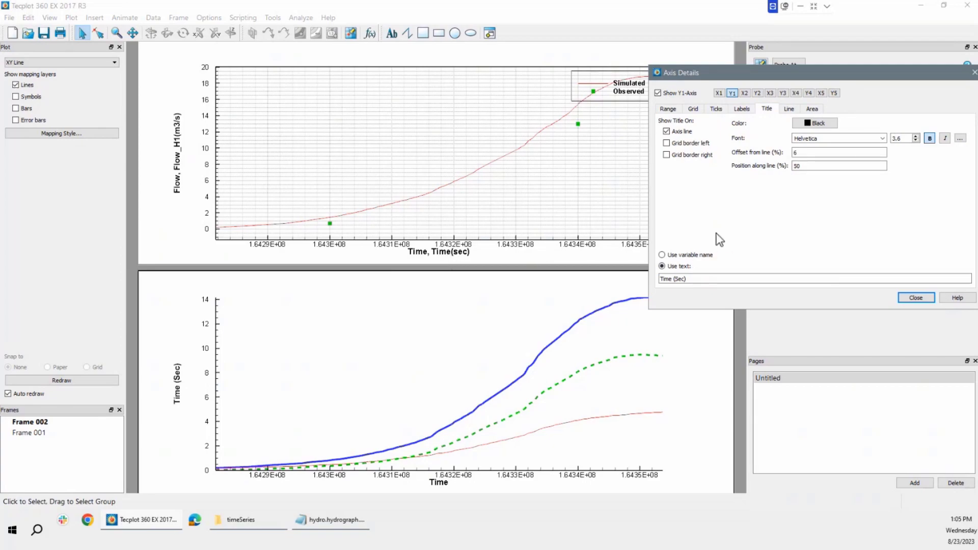
# Step: Replace the lower plot's Y1 axis title with the custom text "Flow m3/s"
pyautogui.click(401, 363)
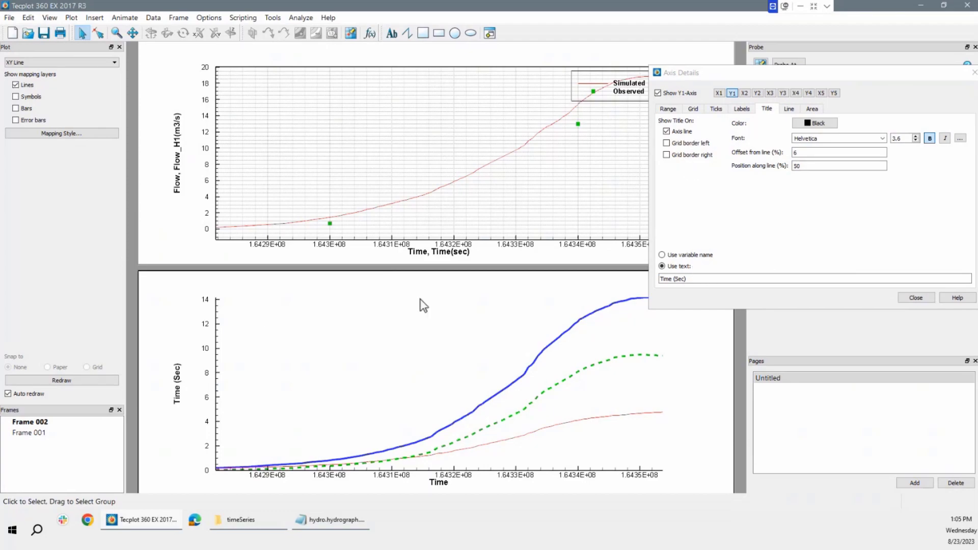
pyautogui.click(662, 254)
pyautogui.click(662, 267)
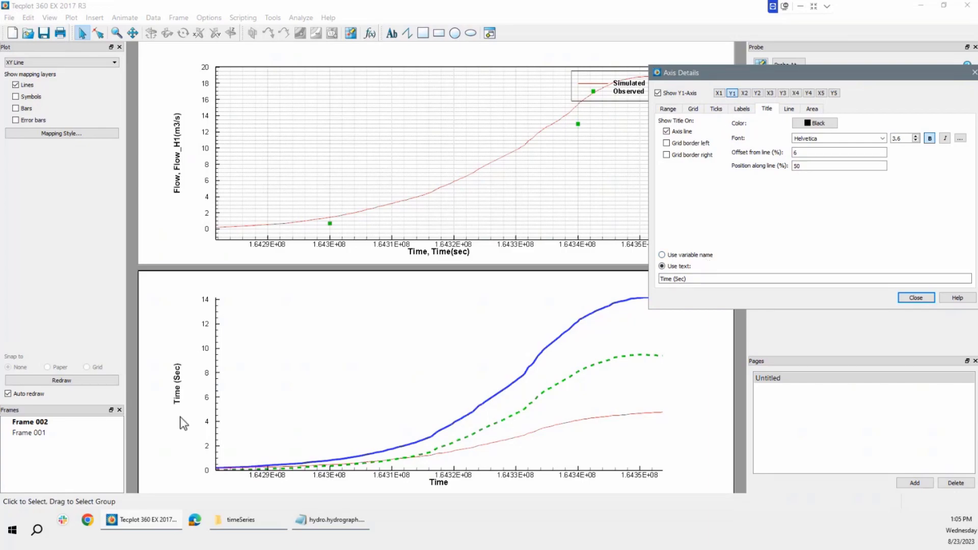
pyautogui.moveTo(701, 277); pyautogui.dragTo(563, 283)
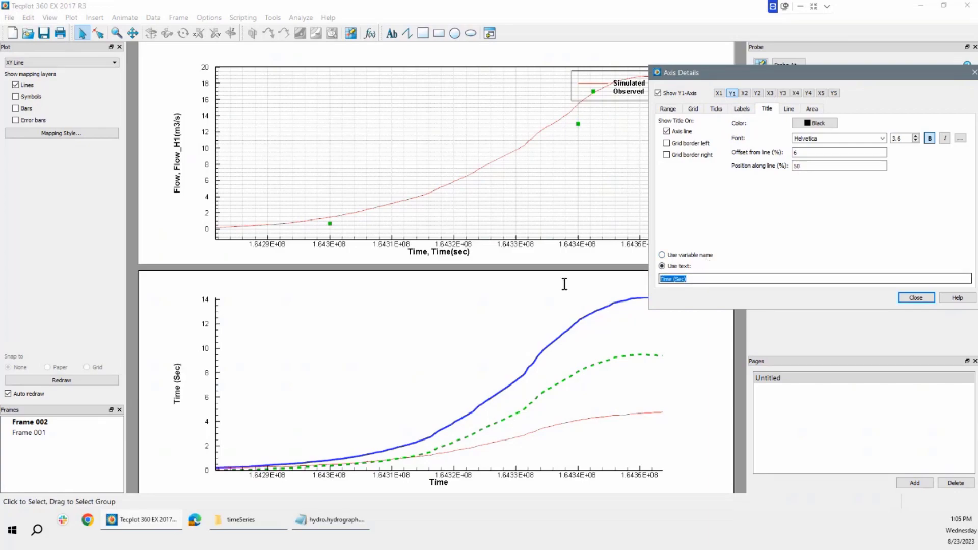
pyautogui.write('Flow')
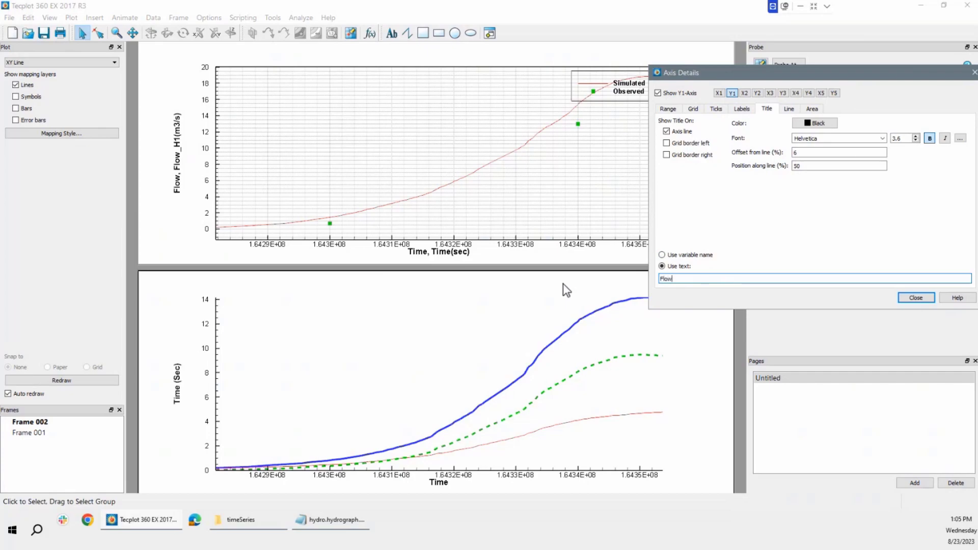
pyautogui.write(' m3/s')
# Step: Set the X1 axis title of the lower plot to the custom text "Time (Sec)" and close the axis details
pyautogui.click(718, 94)
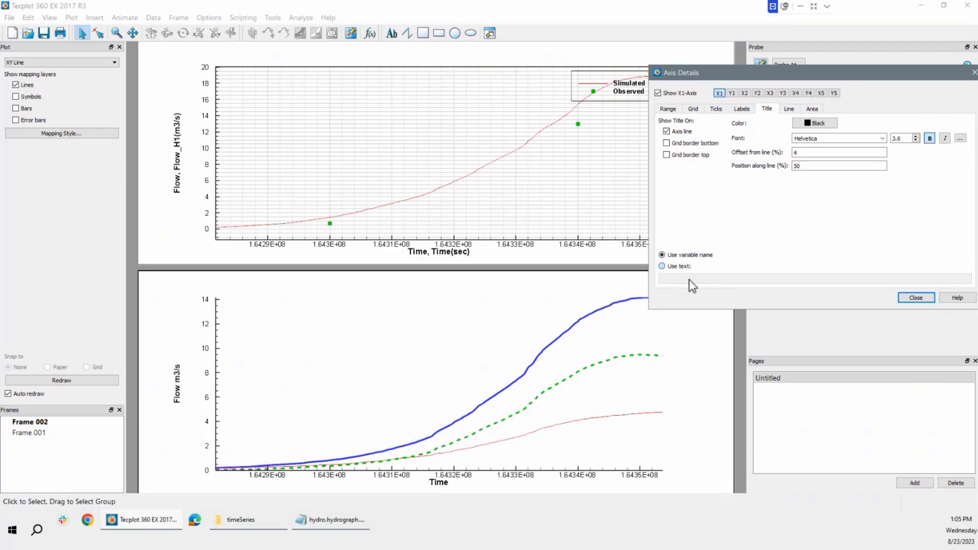
pyautogui.click(689, 278)
pyautogui.write('Time (S')
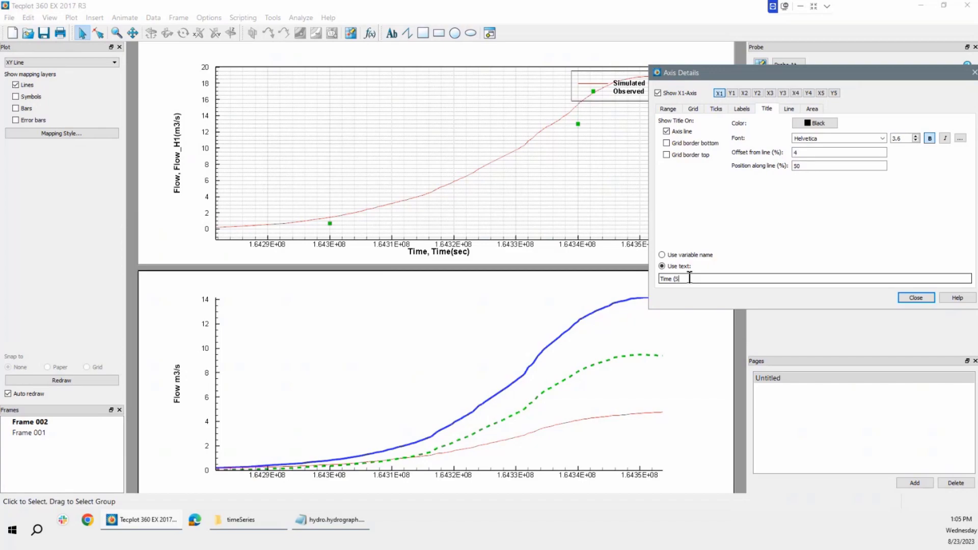
pyautogui.write('ec)')
pyautogui.press('Return')
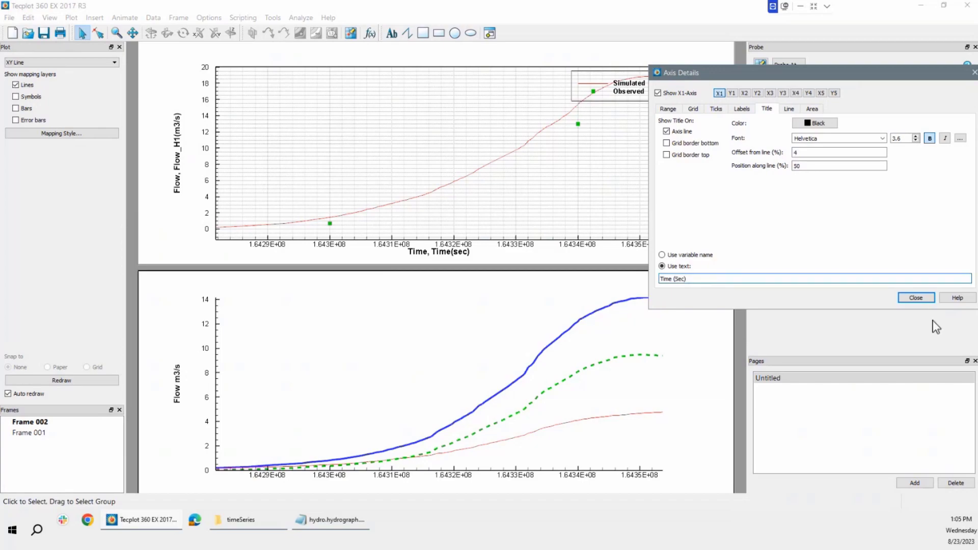
pyautogui.click(916, 298)
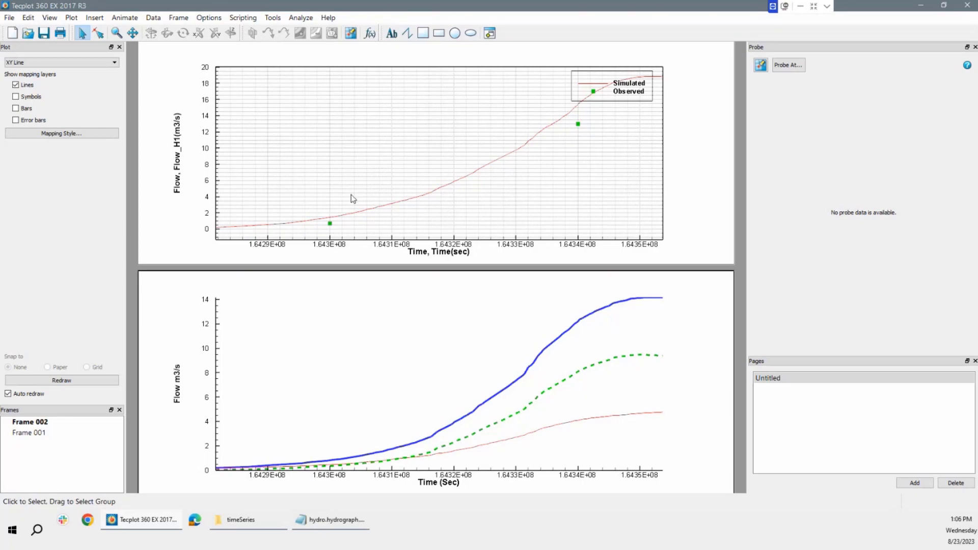
# Step: Open the Integrate settings for a scalar integral and choose Flow_gen as the scalar variable
pyautogui.click(301, 18)
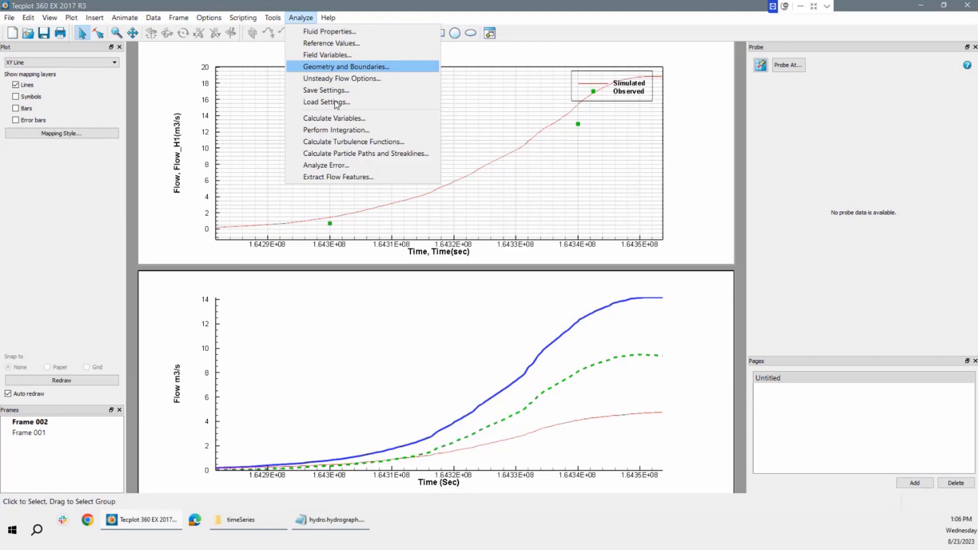
pyautogui.click(336, 130)
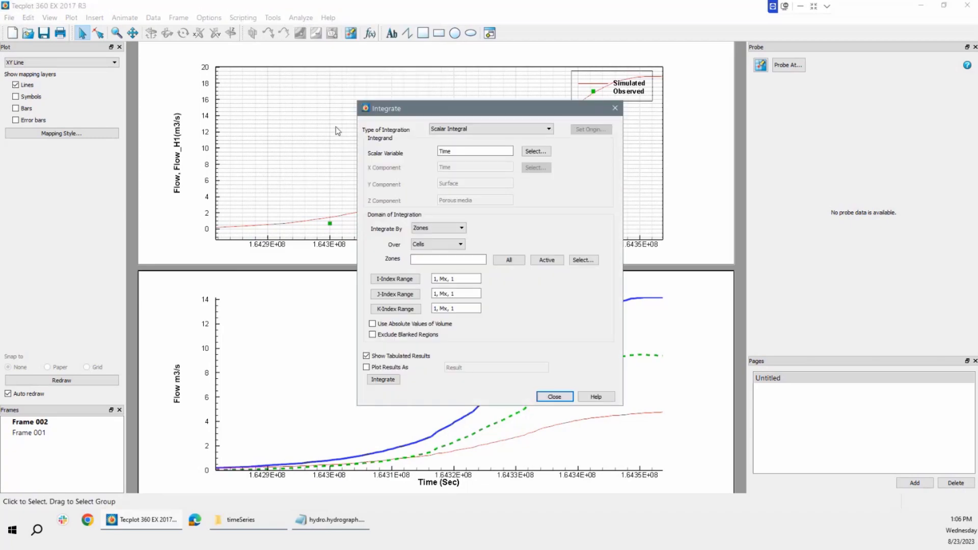
pyautogui.moveTo(507, 116); pyautogui.dragTo(717, 88)
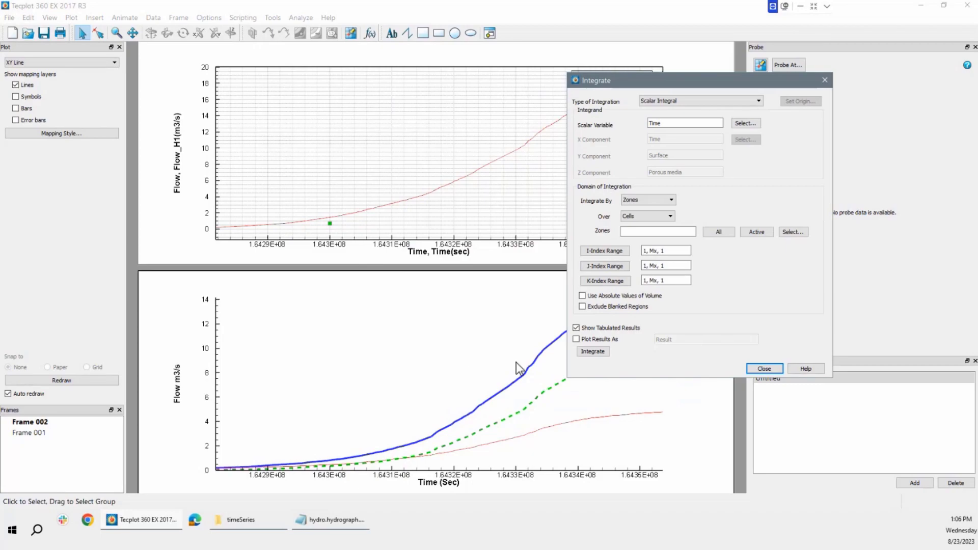
pyautogui.click(425, 364)
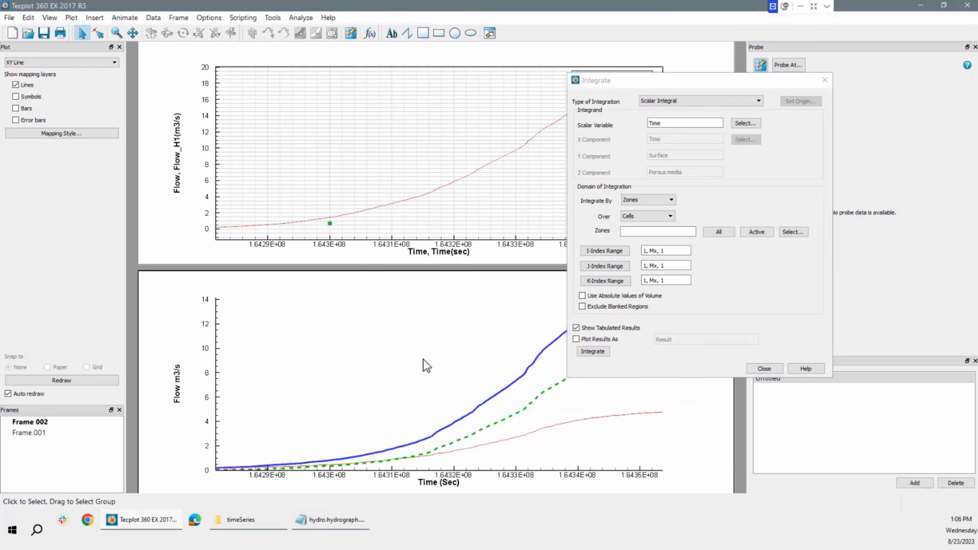
pyautogui.hotkey('ctrl', 'f')
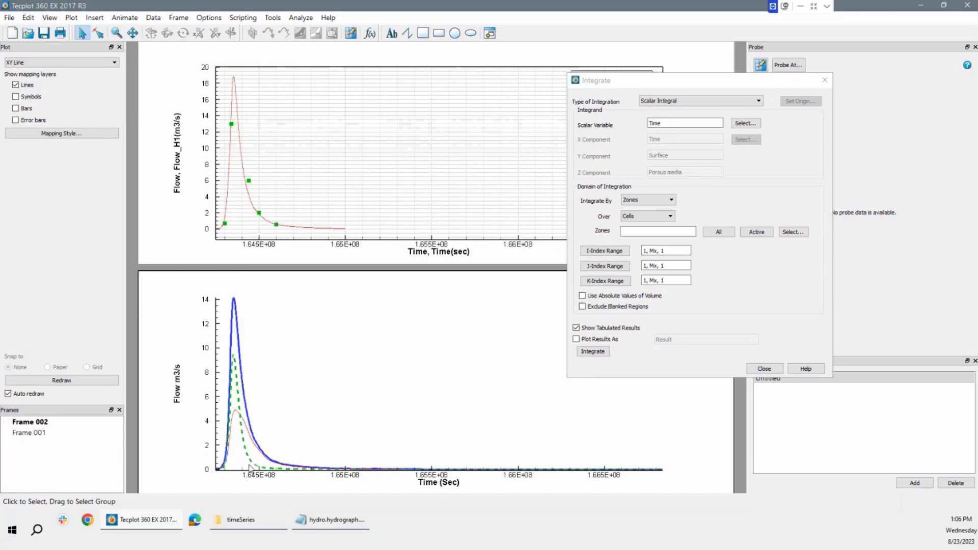
pyautogui.click(744, 123)
pyautogui.click(755, 207)
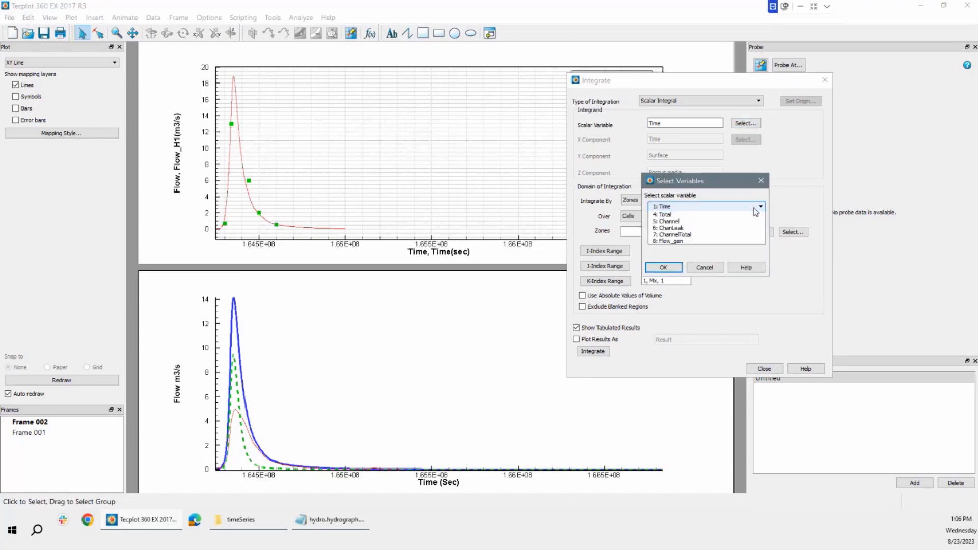
pyautogui.click(670, 262)
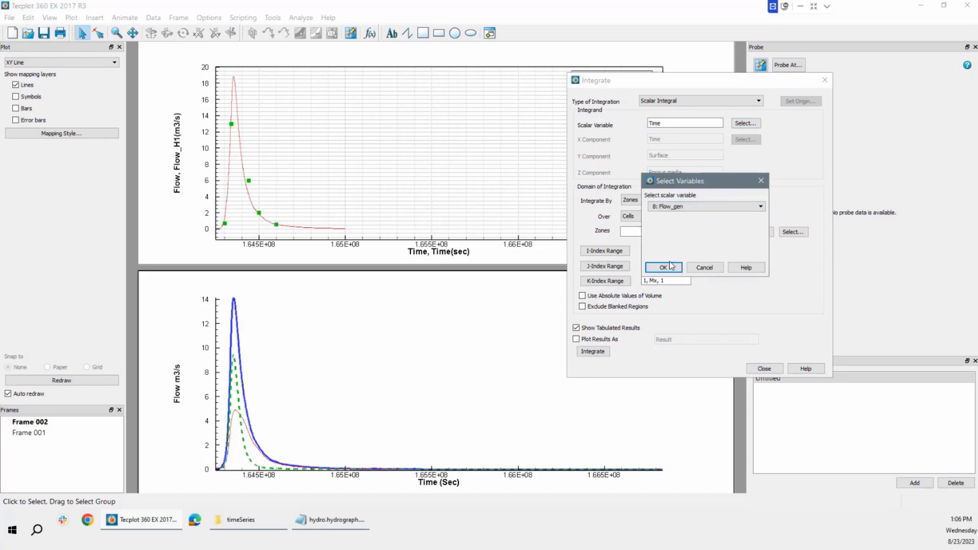
pyautogui.click(674, 270)
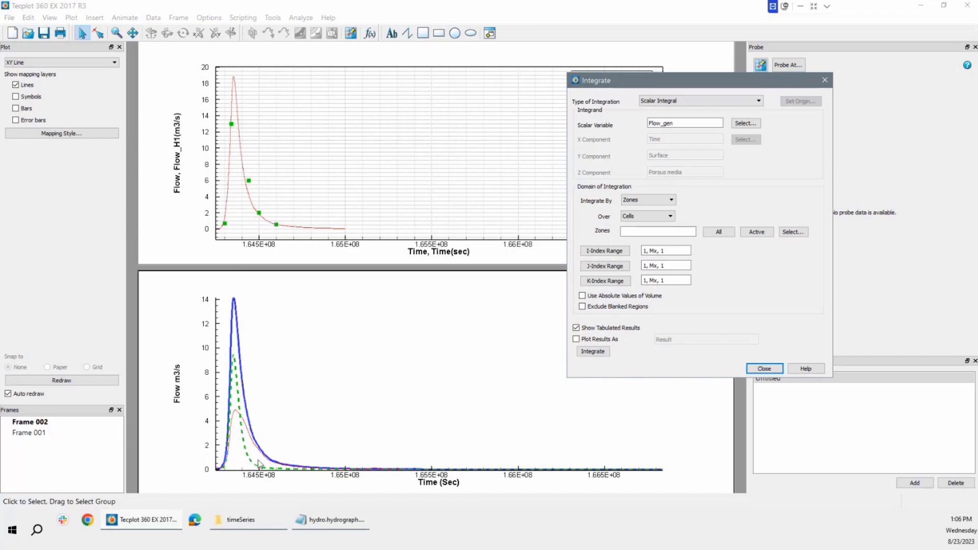
pyautogui.click(617, 251)
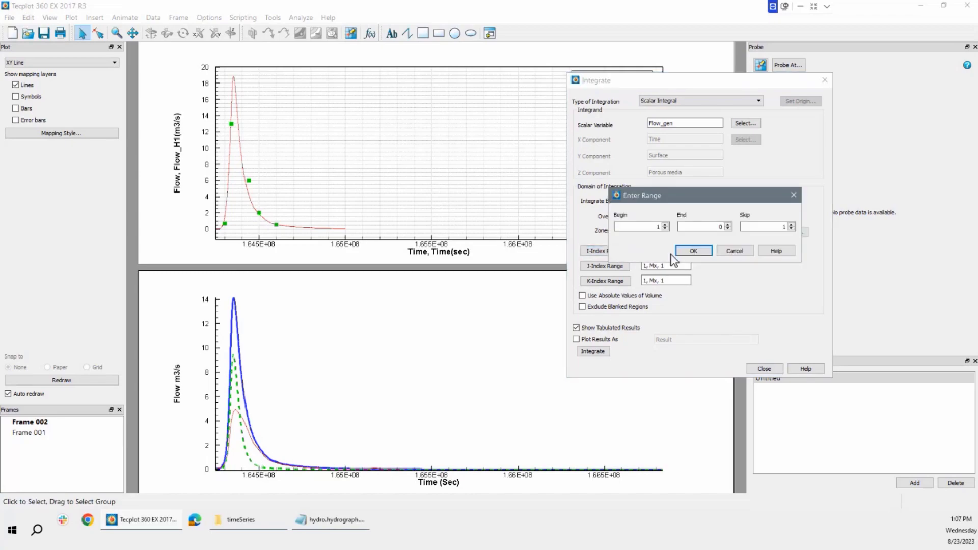
pyautogui.moveTo(698, 202); pyautogui.dragTo(752, 219)
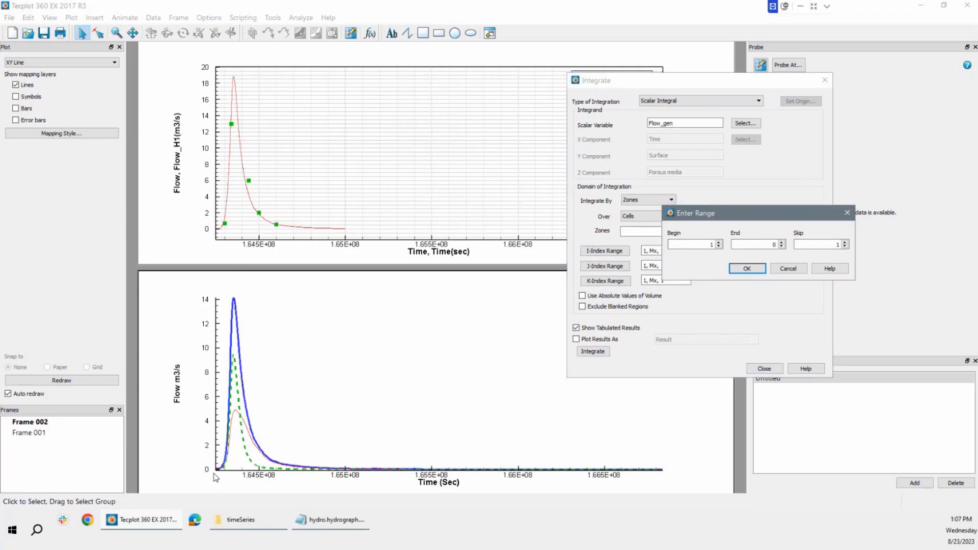
pyautogui.click(747, 245)
pyautogui.click(788, 268)
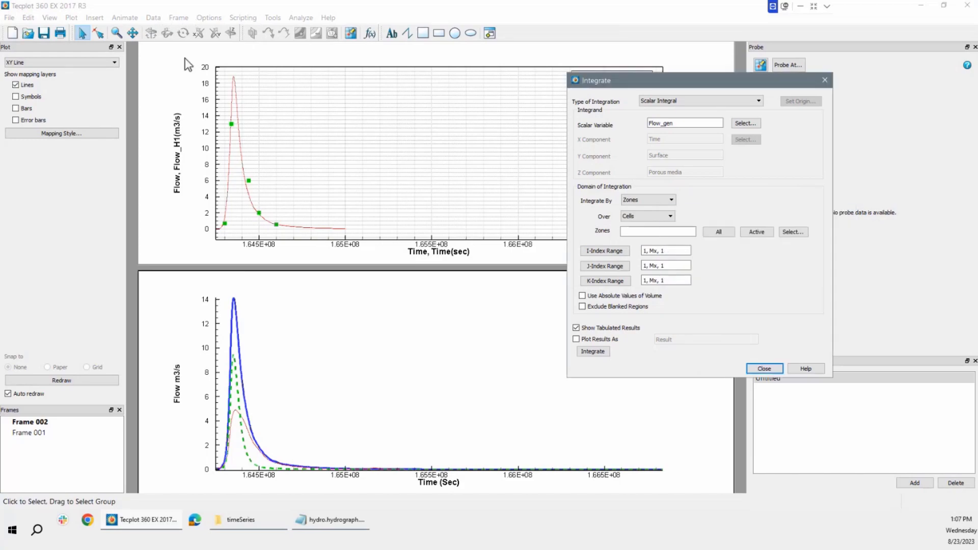
# Step: Examine the Time column in the H5 zone's data spreadsheet to find the row index near 1.645E+08 seconds
pyautogui.click(154, 19)
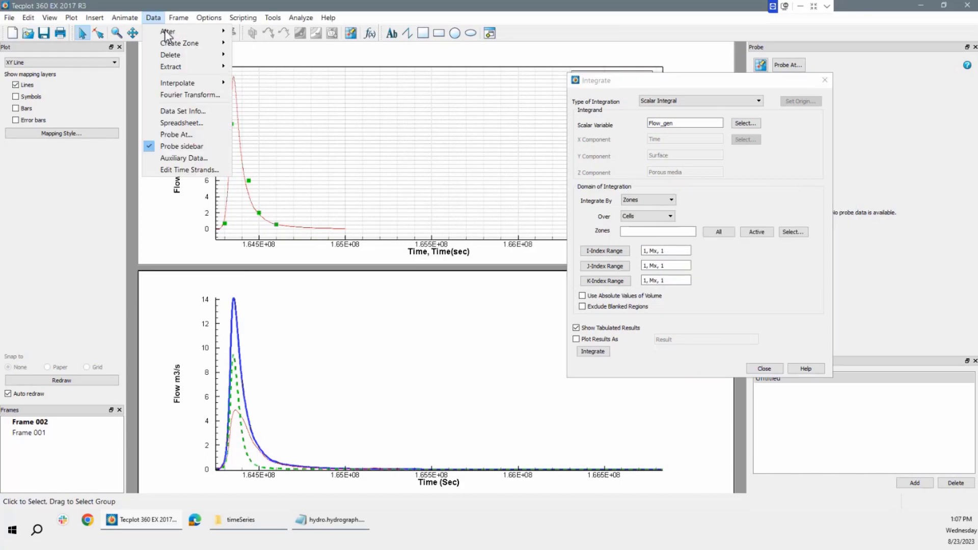
pyautogui.click(196, 123)
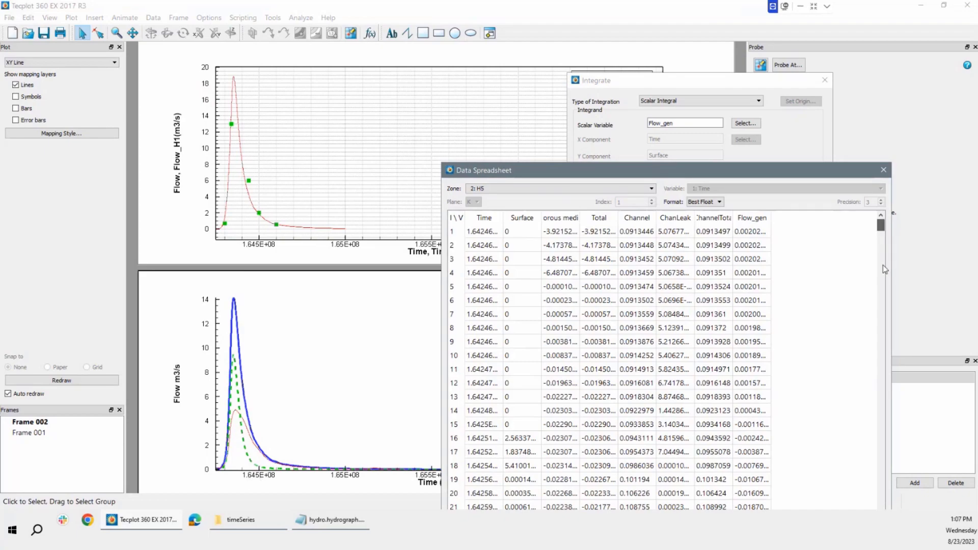
pyautogui.moveTo(883, 265); pyautogui.dragTo(876, 393)
pyautogui.moveTo(502, 217); pyautogui.dragTo(567, 218)
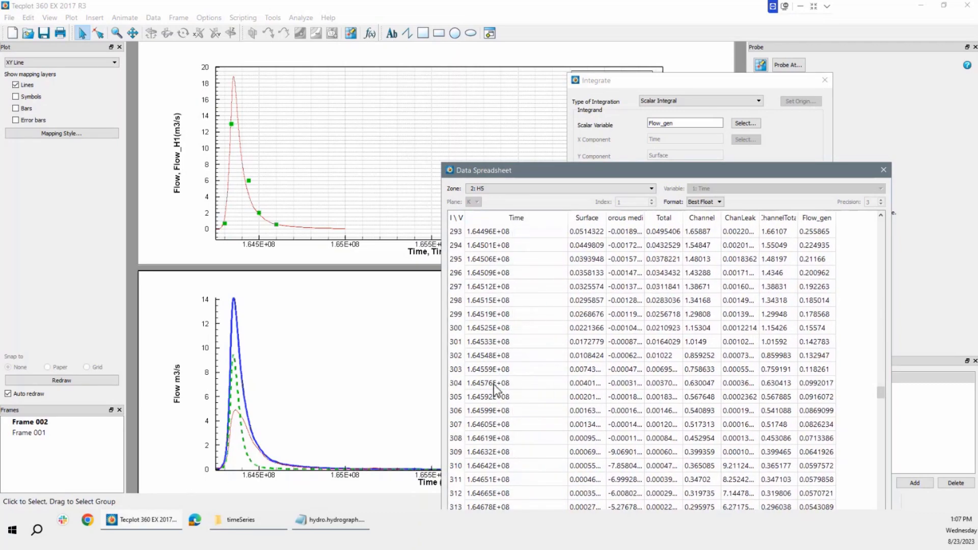
pyautogui.scroll(1, 492, 378)
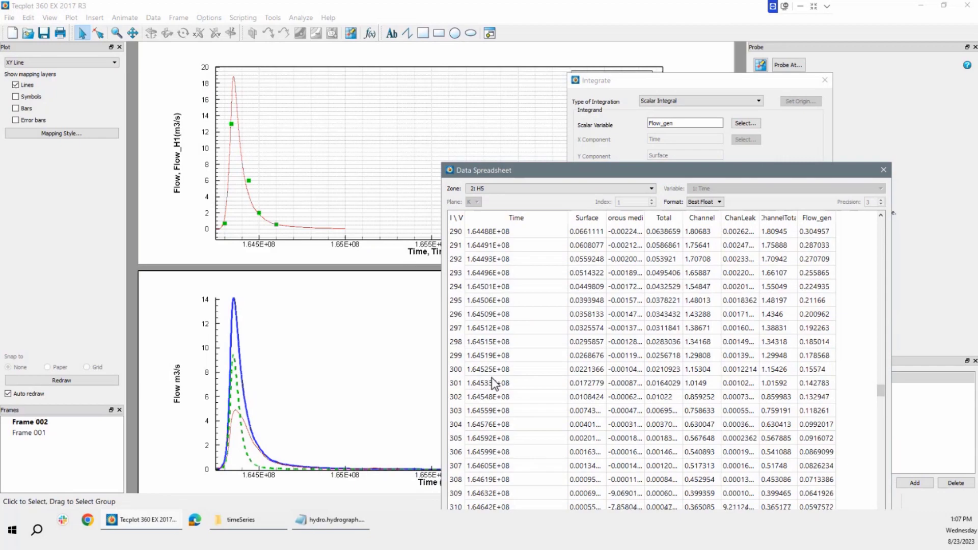
pyautogui.scroll(6, 494, 383)
pyautogui.scroll(-4, 494, 383)
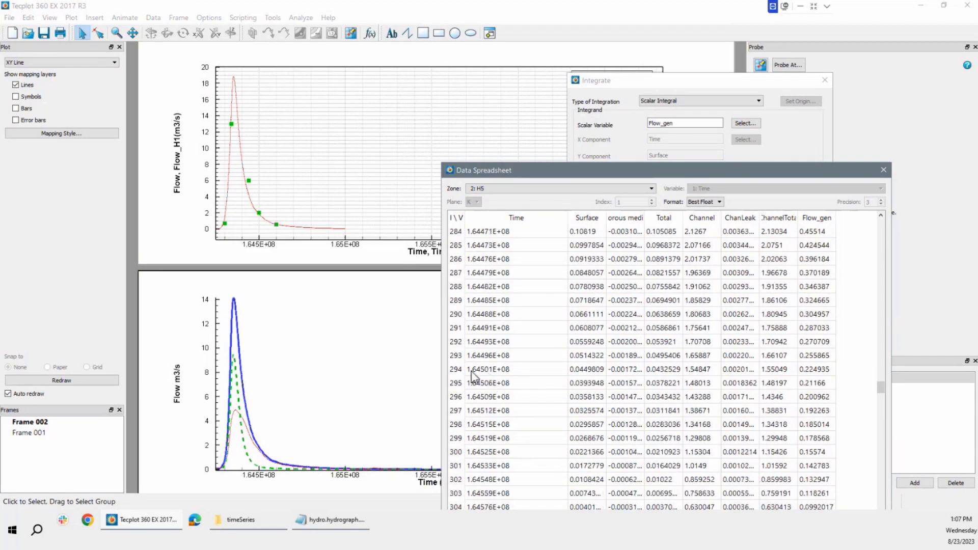
pyautogui.click(884, 169)
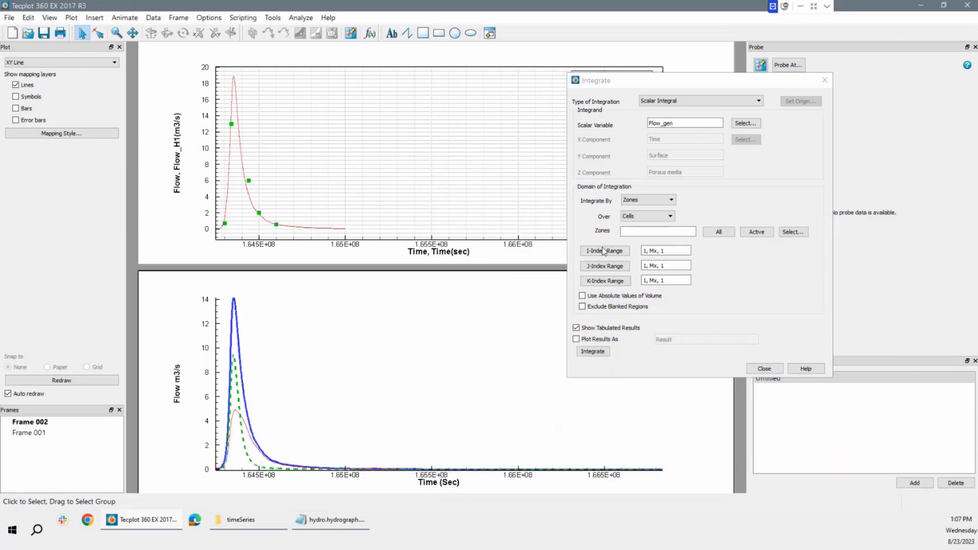
# Step: Set the end of the integration's I-index range to 294
pyautogui.click(603, 251)
pyautogui.doubleClick(758, 244)
pyautogui.write('294')
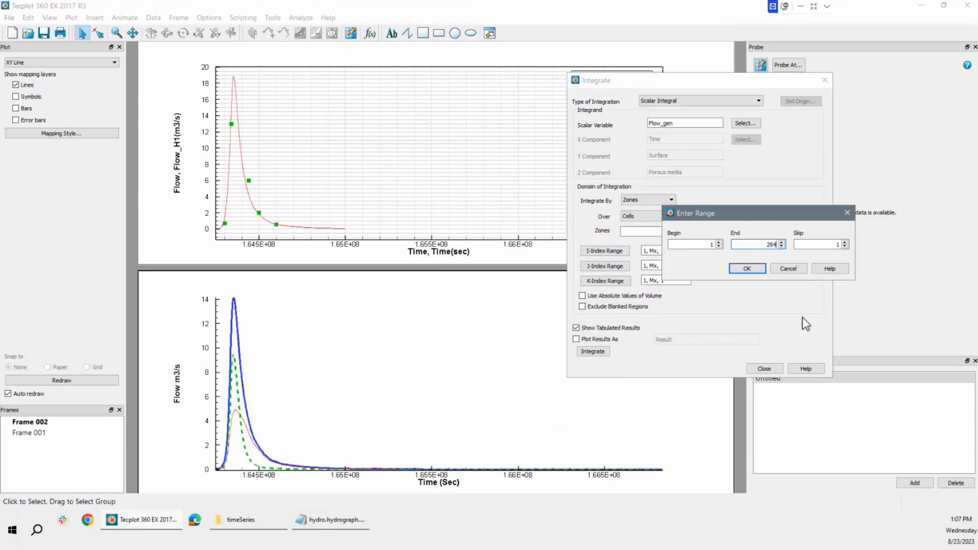
pyautogui.click(747, 269)
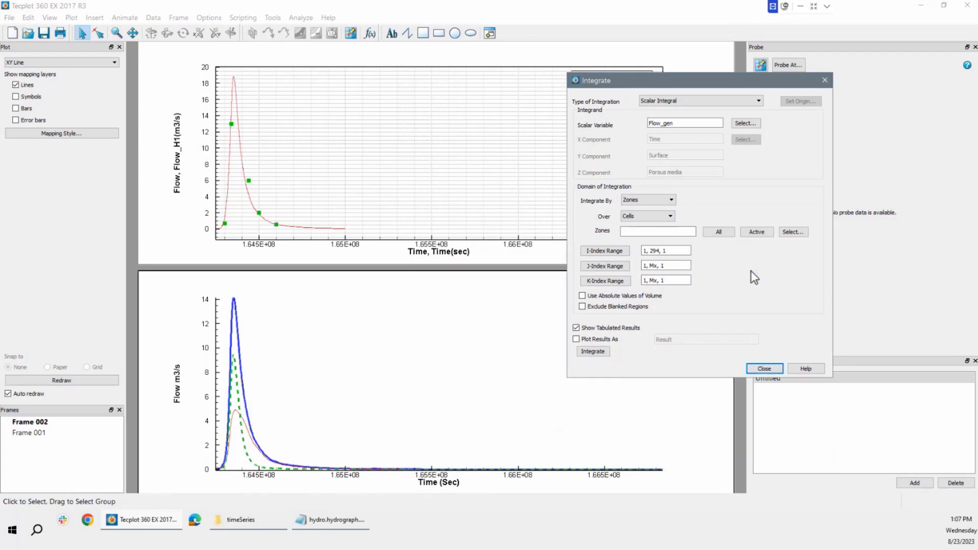
# Step: Integrate Flow_gen over the zones, review the Zone 1 result, and close the integration
pyautogui.click(604, 353)
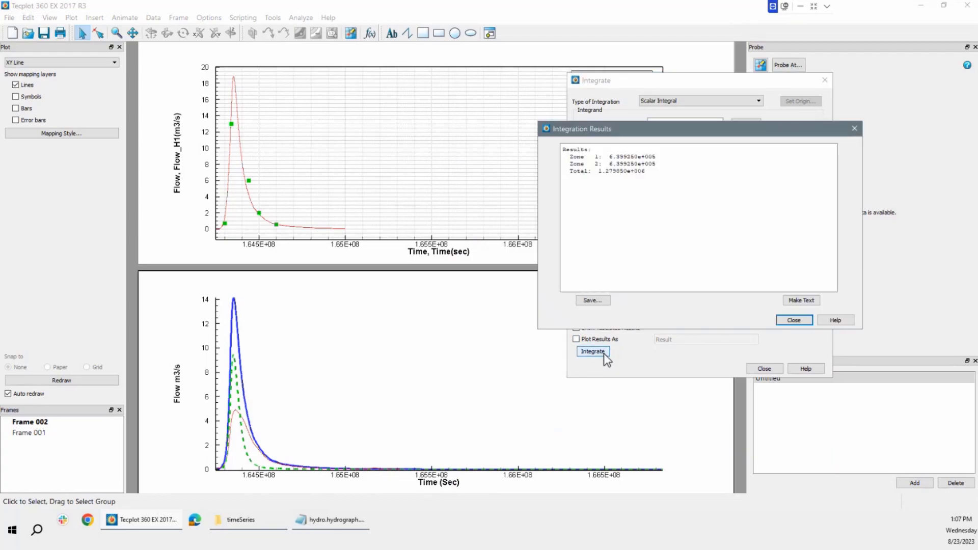
pyautogui.moveTo(648, 135); pyautogui.dragTo(645, 207)
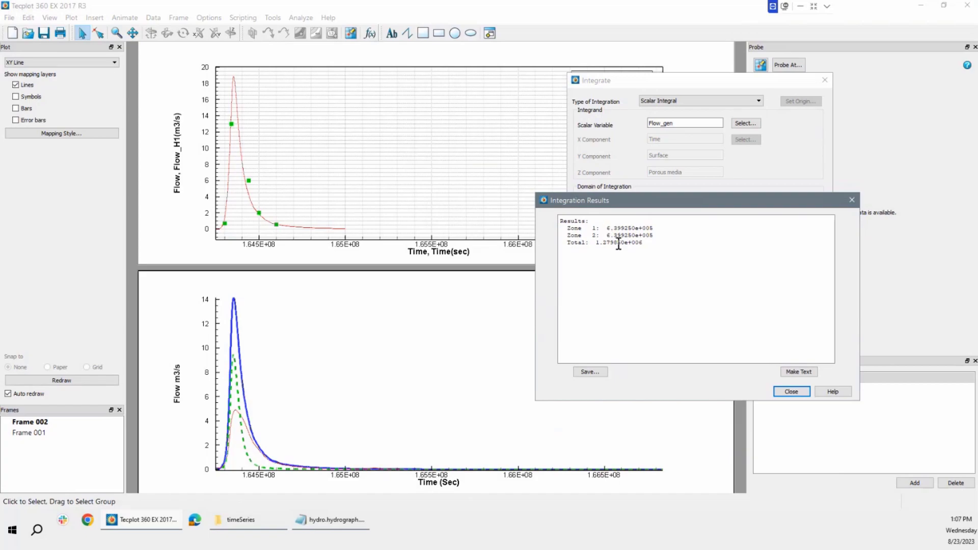
pyautogui.moveTo(605, 228); pyautogui.dragTo(658, 227)
pyautogui.click(800, 393)
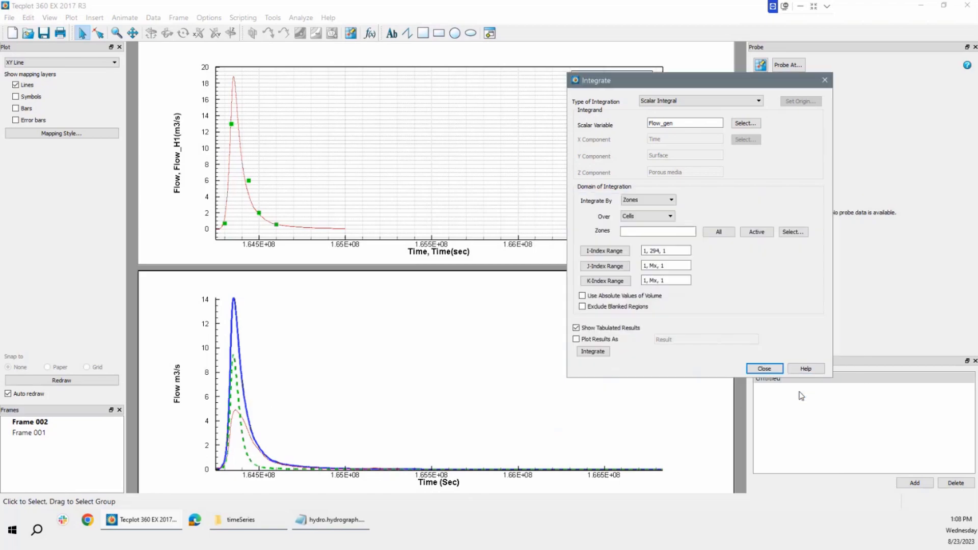
pyautogui.click(765, 369)
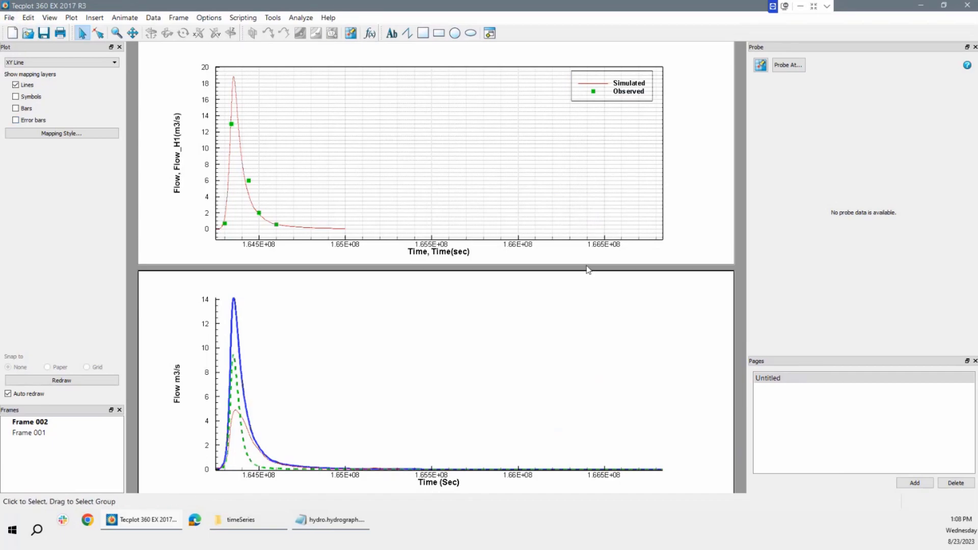
# Step: Set up a PNG export of the upper simulated-versus-observed frame with a width of 2000
pyautogui.click(180, 230)
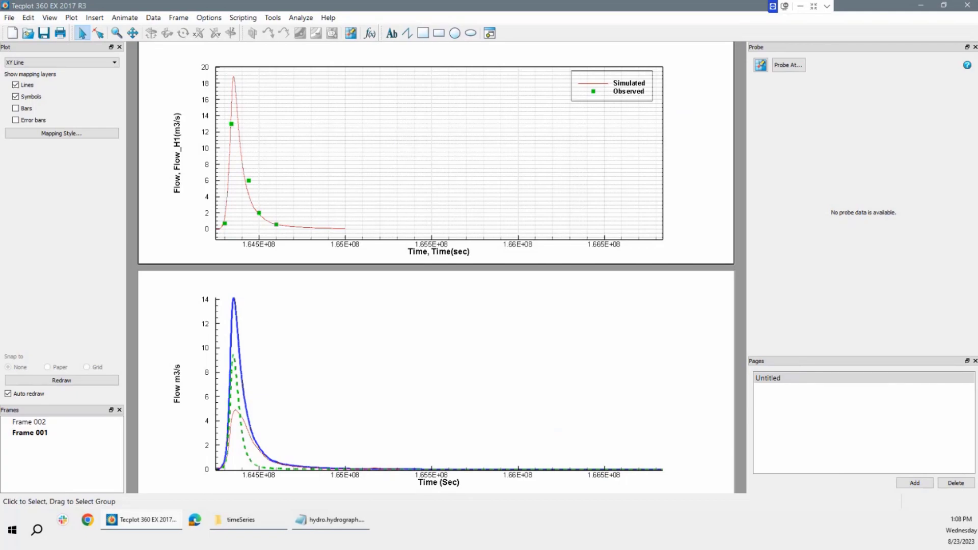
pyautogui.click(10, 18)
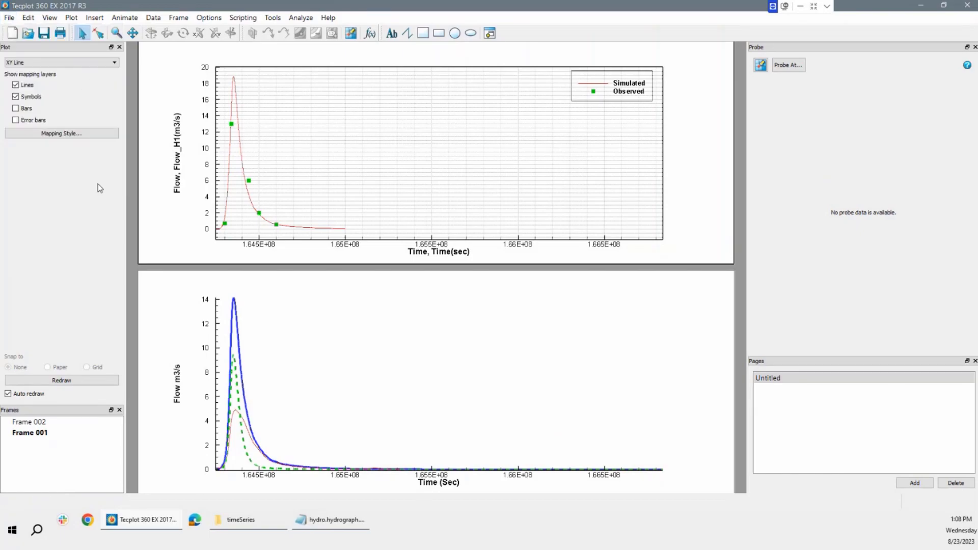
pyautogui.click(51, 168)
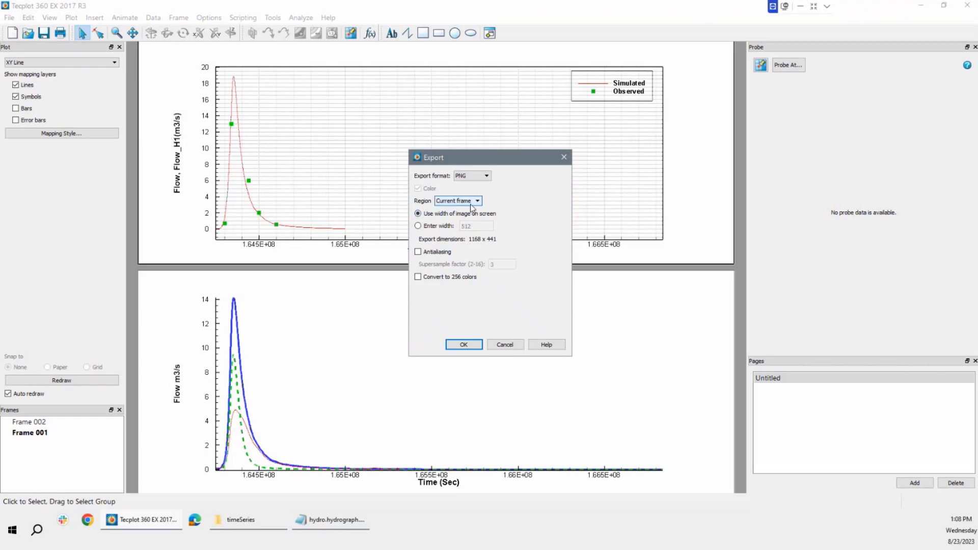
pyautogui.click(423, 227)
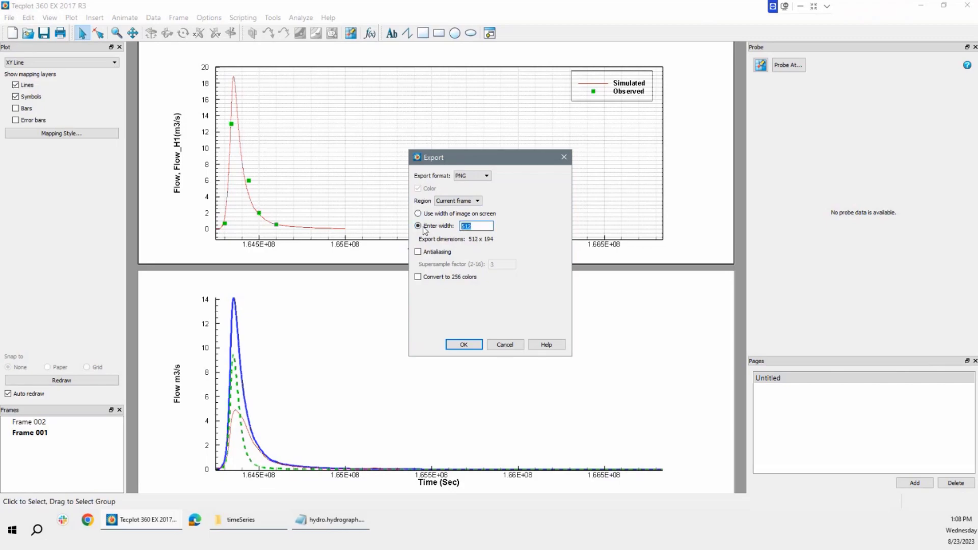
pyautogui.write('2000')
pyautogui.click(463, 344)
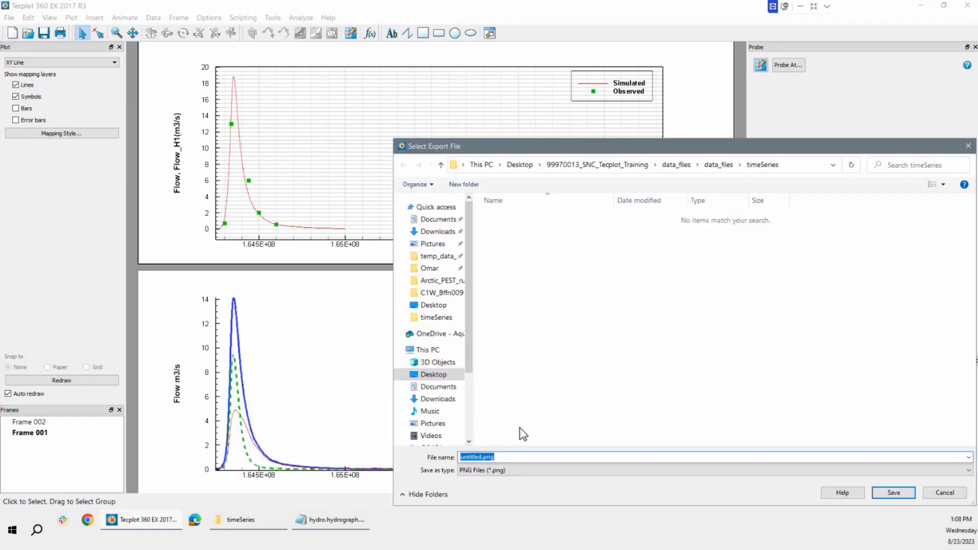
# Step: Save the export as sim_vs_obs.png in the timeSeries folder and switch to File Explorer to view that folder
pyautogui.click(481, 456)
pyautogui.doubleClick(481, 457)
pyautogui.write('sim_vs_obs')
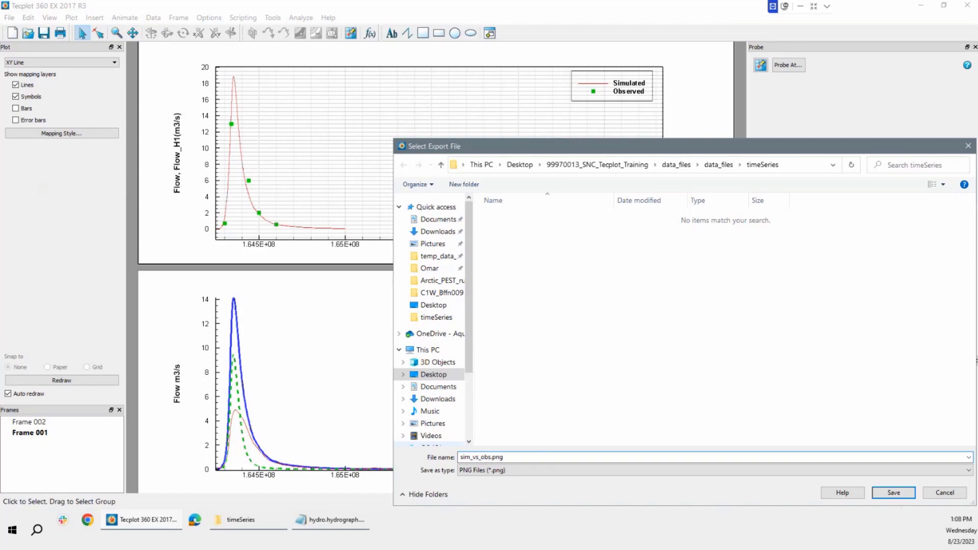
pyautogui.click(892, 492)
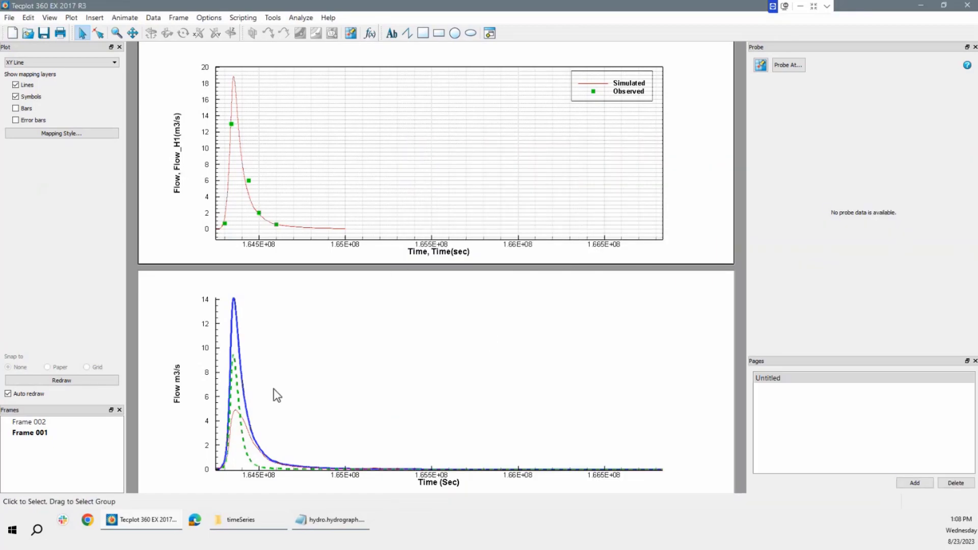
pyautogui.click(230, 521)
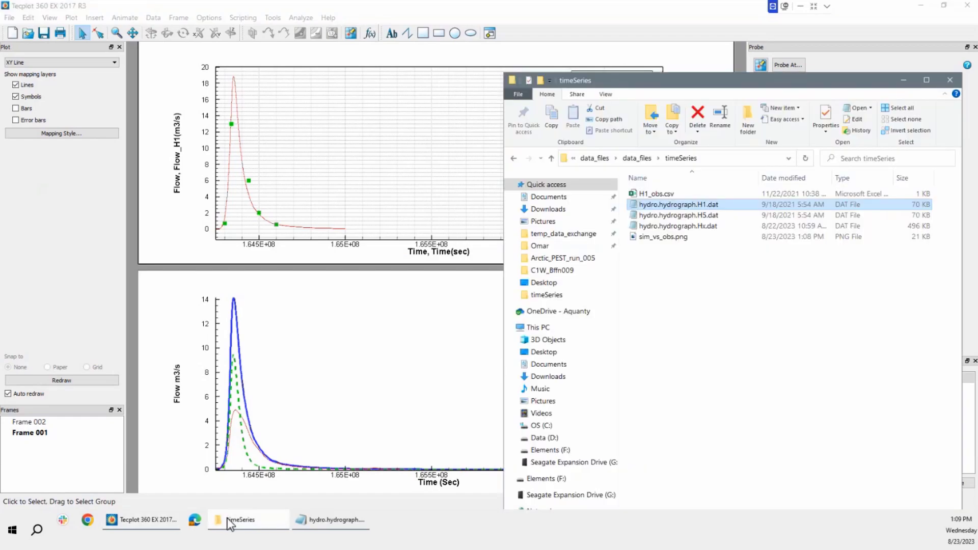
# Step: Select sim_vs_obs.png in the timeSeries folder, return to Tecplot and save the layout as Hydro.lay with linked data
pyautogui.click(665, 236)
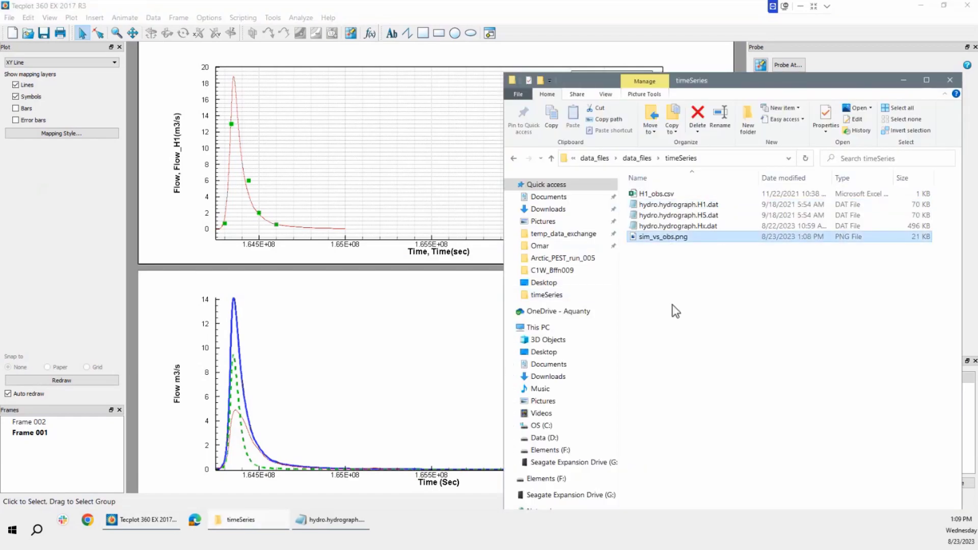
pyautogui.click(563, 6)
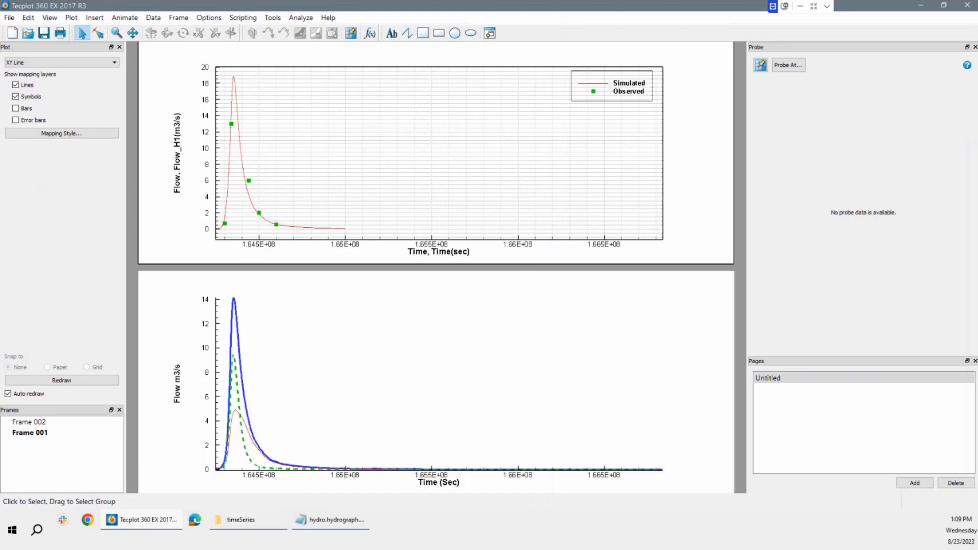
pyautogui.click(9, 17)
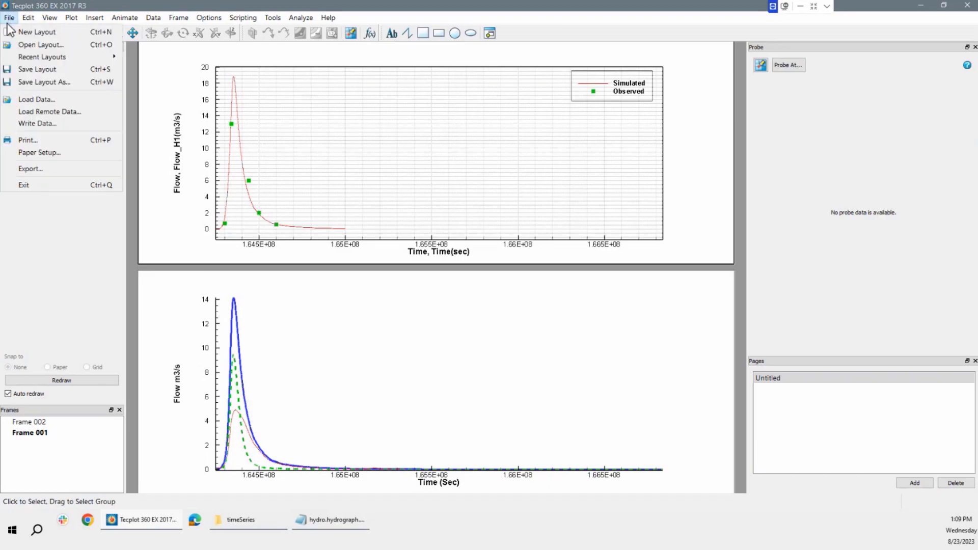
pyautogui.click(38, 82)
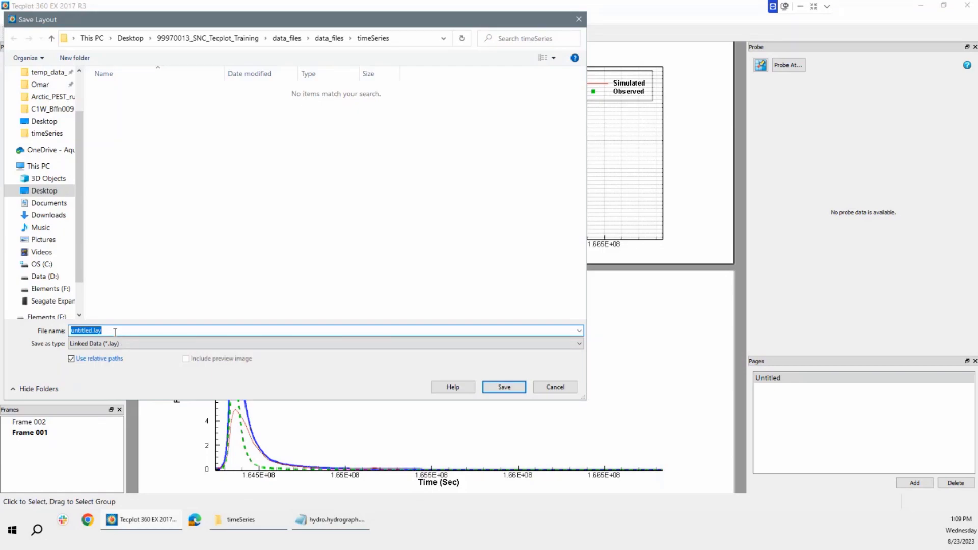
pyautogui.write('Hydr')
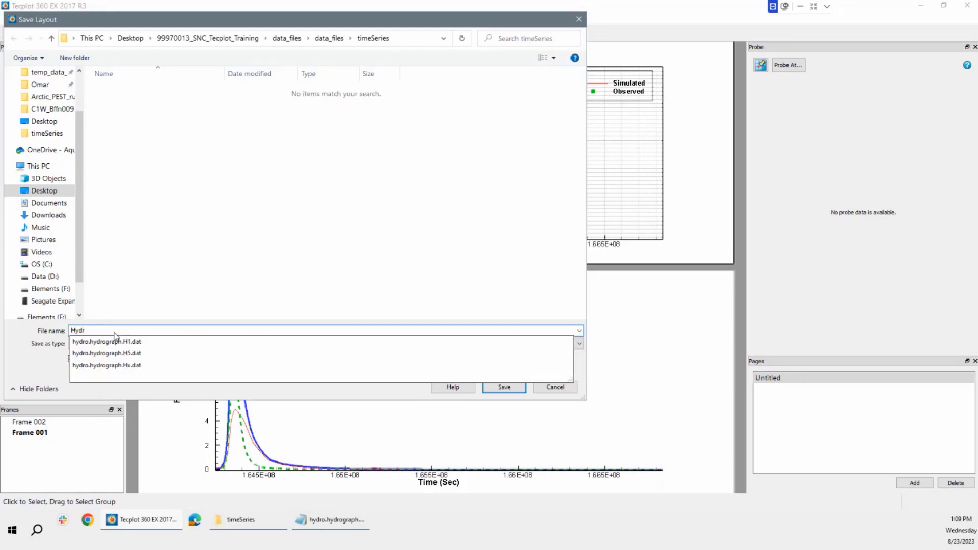
pyautogui.write('o.l')
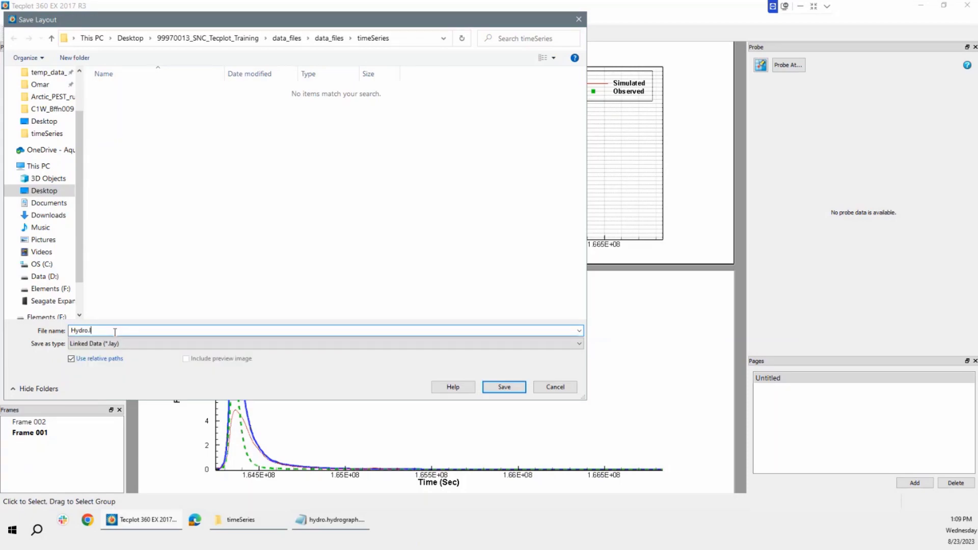
pyautogui.write('ay')
pyautogui.click(504, 387)
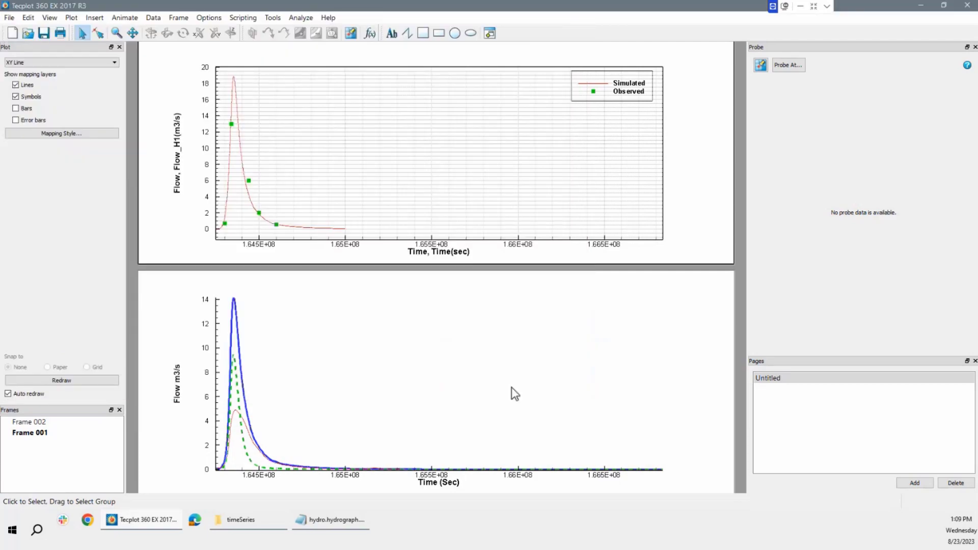
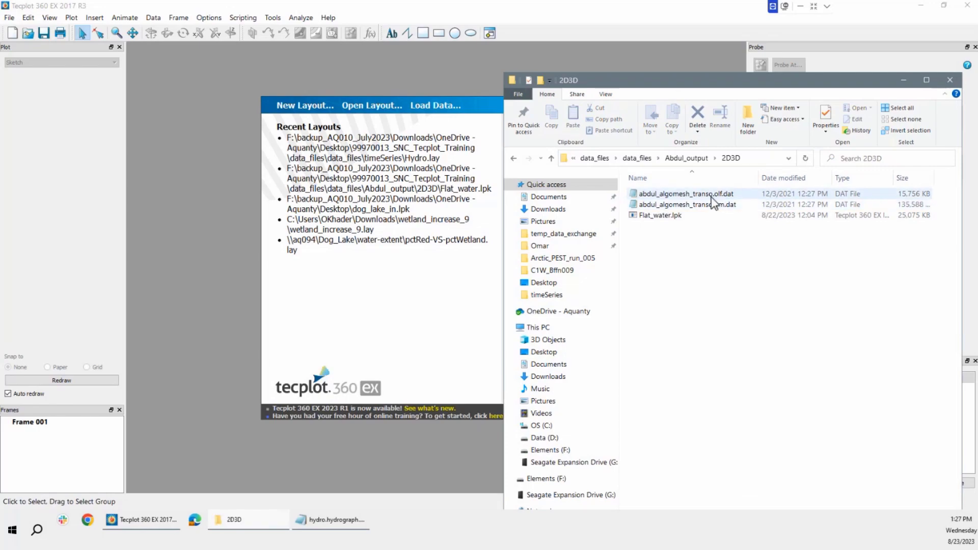
# Step: Load abdul_algomesh_transo.pm.dat from the 2D3D folder into Tecplot and show the contour layer coloured by Zone
pyautogui.click(716, 197)
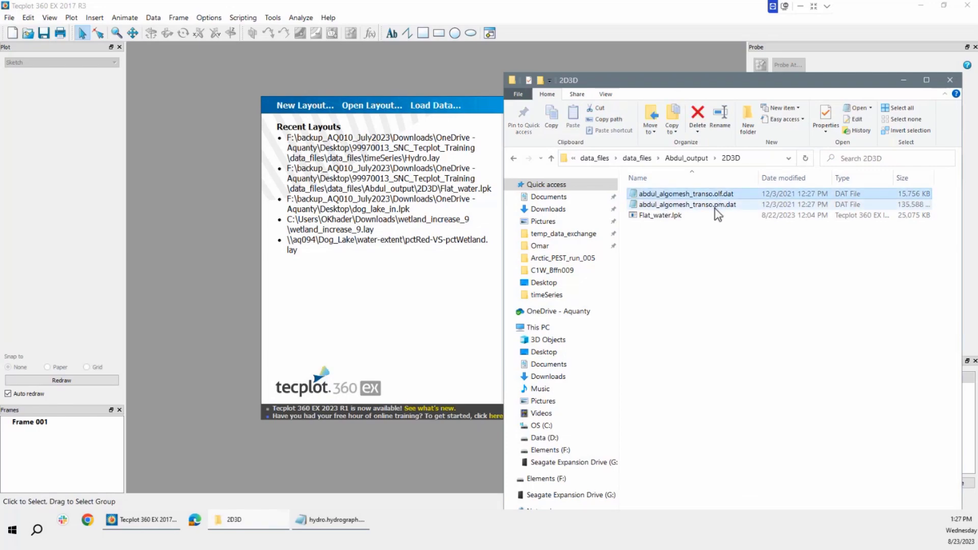
pyautogui.click(714, 205)
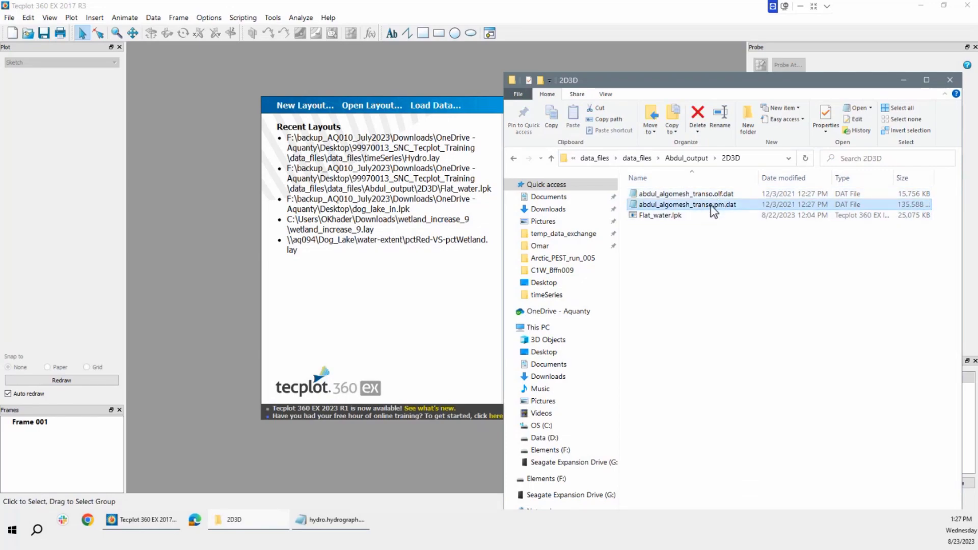
pyautogui.moveTo(710, 205); pyautogui.dragTo(349, 231)
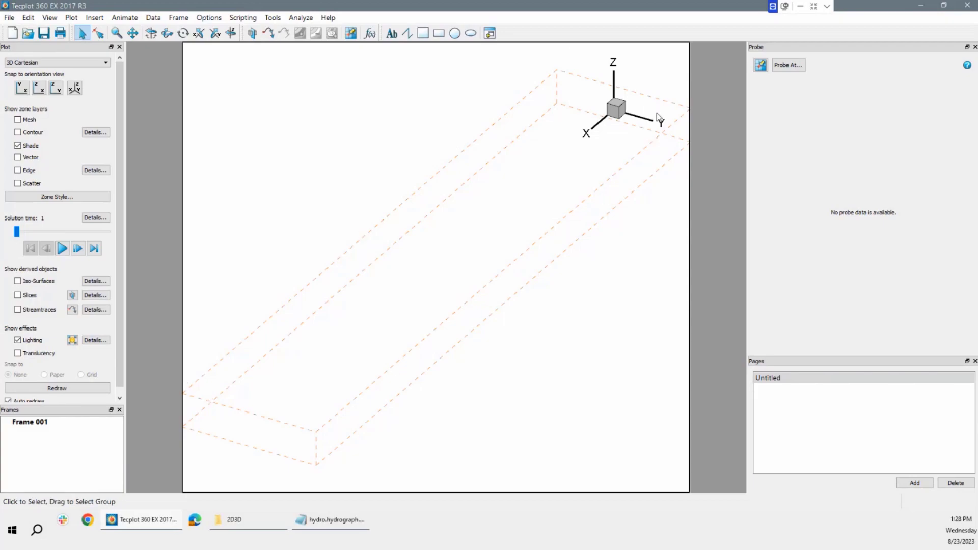
pyautogui.click(19, 132)
pyautogui.click(557, 283)
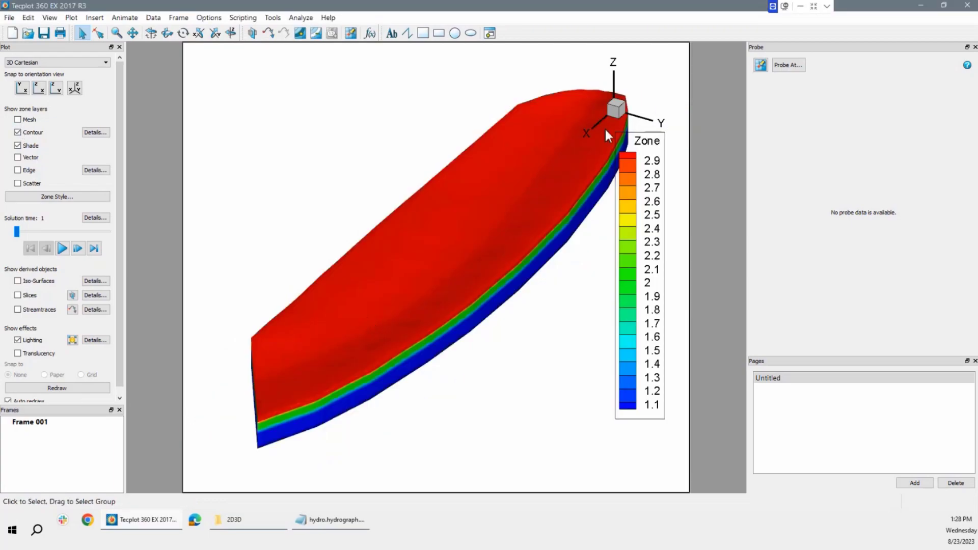
# Step: Preview the mesh with and without contours, and rotate the plain shaded 3D model slightly to inspect its surface
pyautogui.click(18, 119)
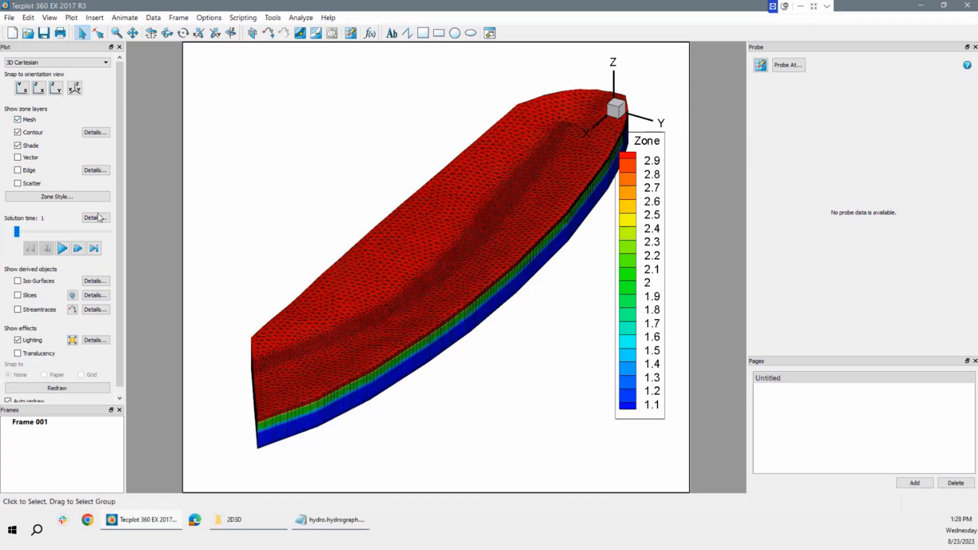
pyautogui.click(18, 133)
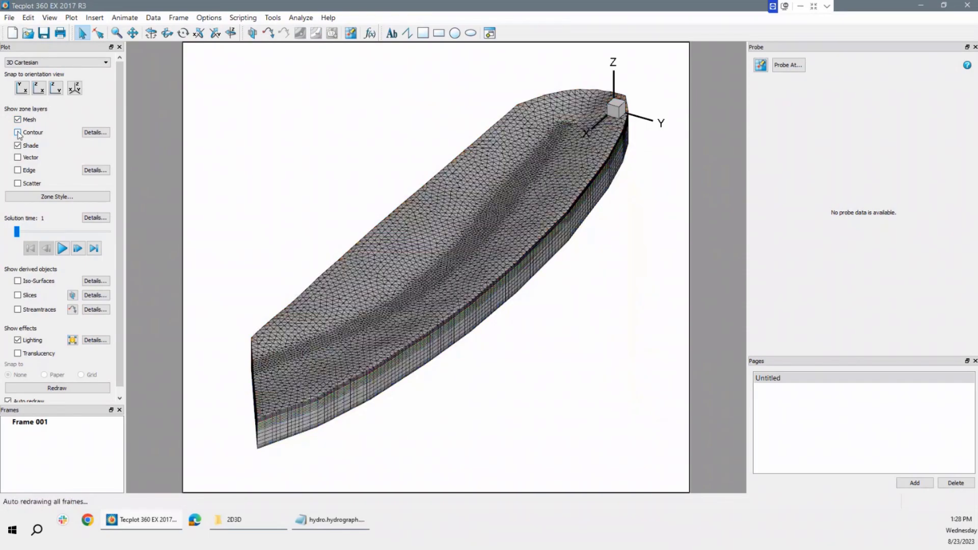
pyautogui.click(18, 119)
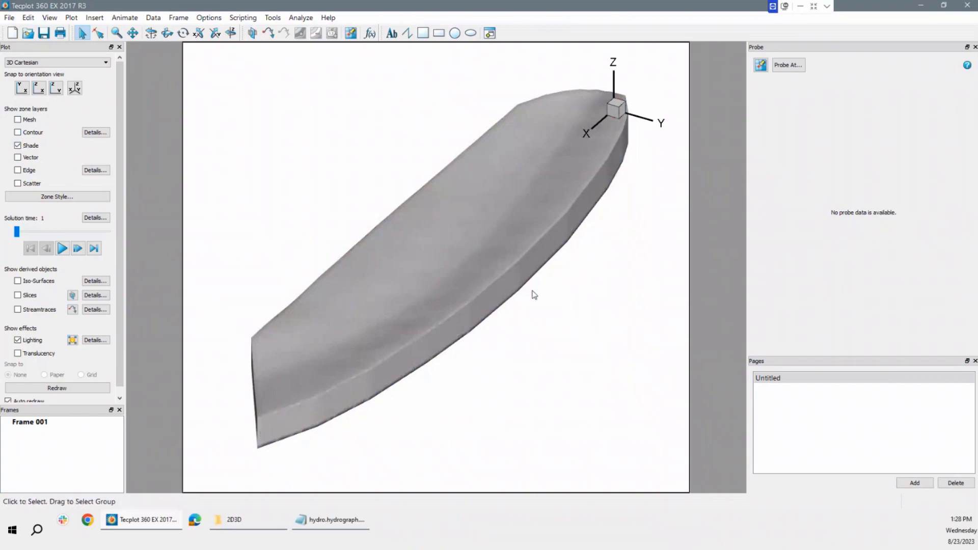
pyautogui.click(151, 34)
pyautogui.moveTo(448, 221); pyautogui.dragTo(485, 332)
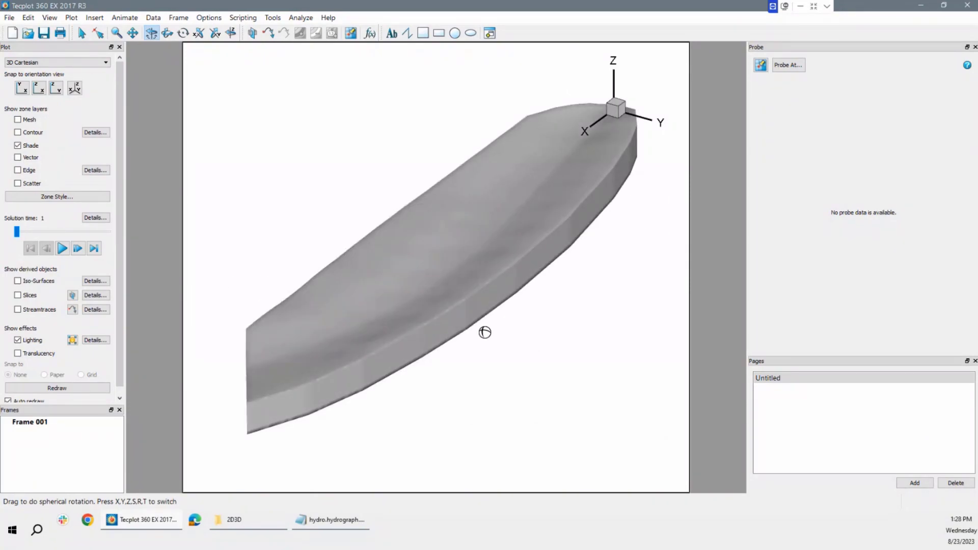
# Step: Restore the Zone contours, preview the mesh over them, and leave both the mesh and shade layers off
pyautogui.click(18, 133)
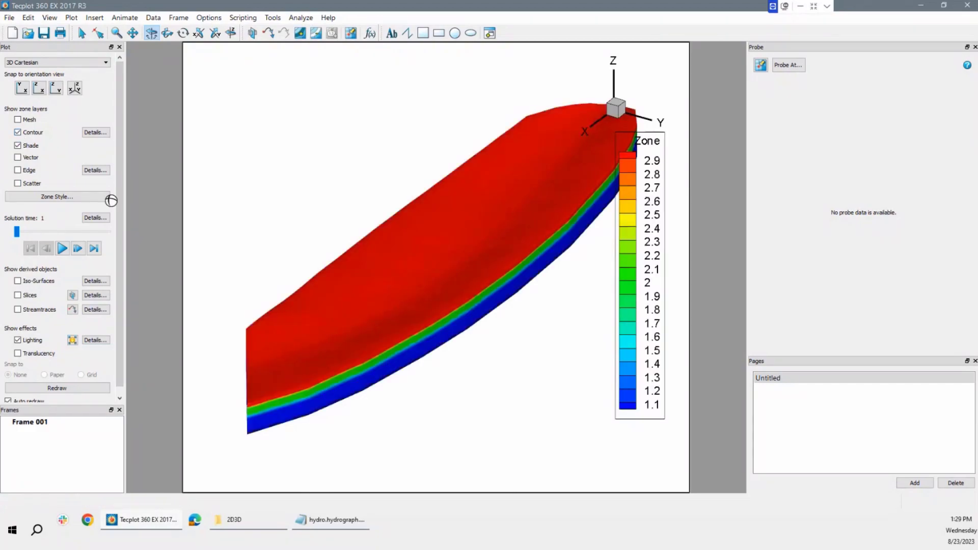
pyautogui.click(18, 119)
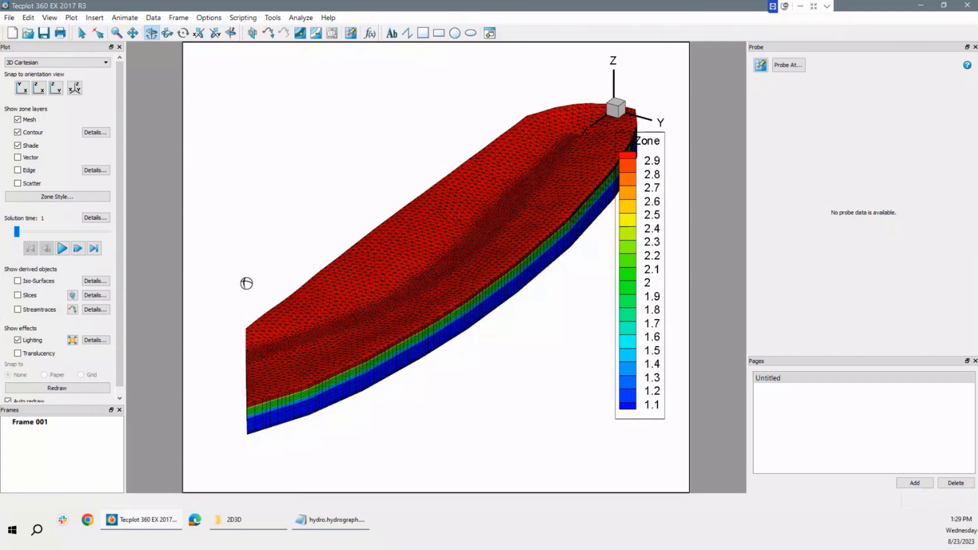
pyautogui.click(18, 146)
pyautogui.click(18, 121)
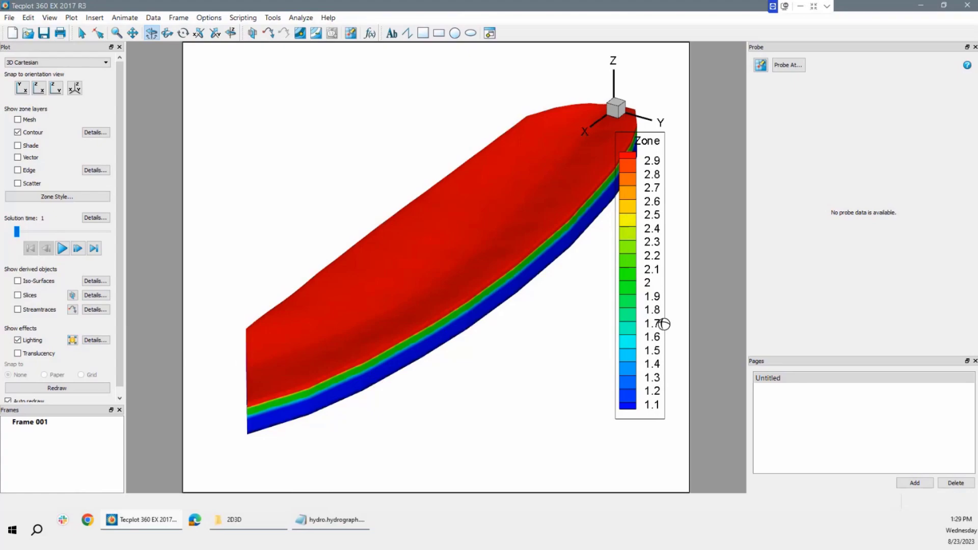
# Step: Set the Zone contour levels by range and delta, with minimum 1, maximum 3 and delta 1
pyautogui.click(94, 133)
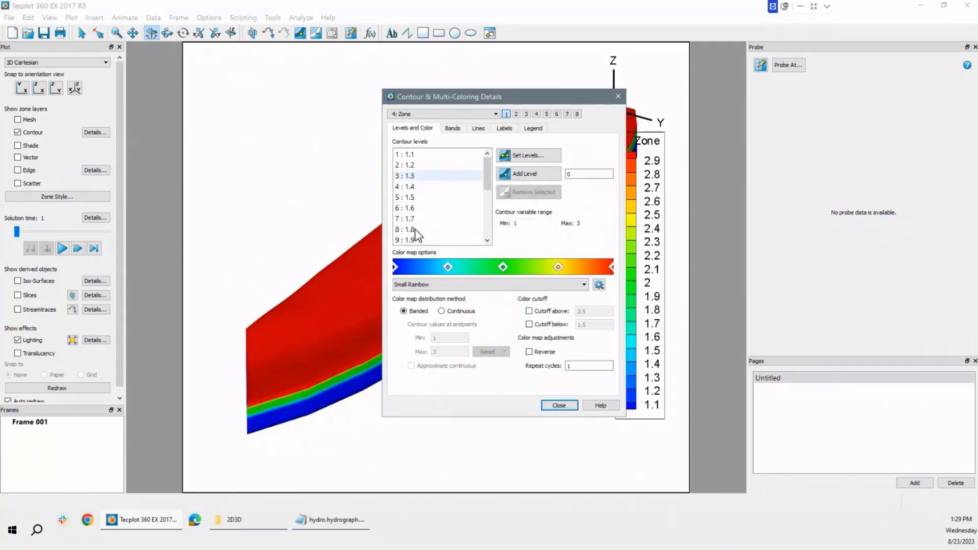
pyautogui.click(539, 154)
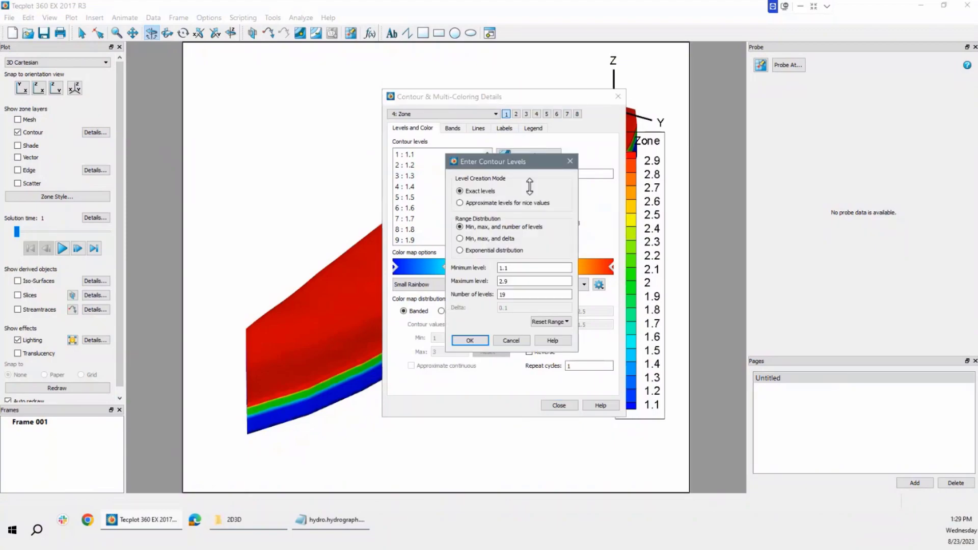
pyautogui.click(460, 238)
pyautogui.moveTo(525, 268); pyautogui.dragTo(442, 274)
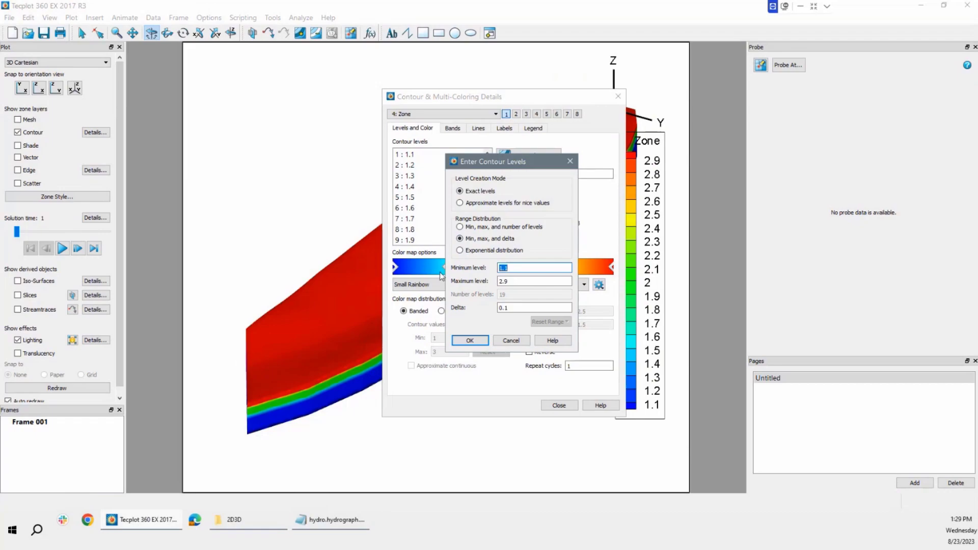
pyautogui.write('1')
pyautogui.moveTo(521, 281); pyautogui.dragTo(476, 281)
pyautogui.write('3')
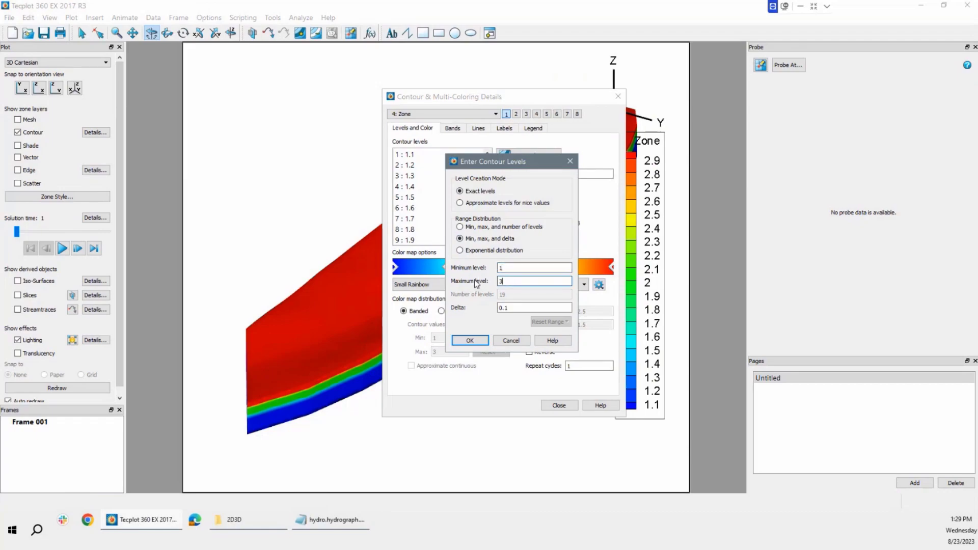
pyautogui.moveTo(521, 308); pyautogui.dragTo(479, 311)
pyautogui.write('1')
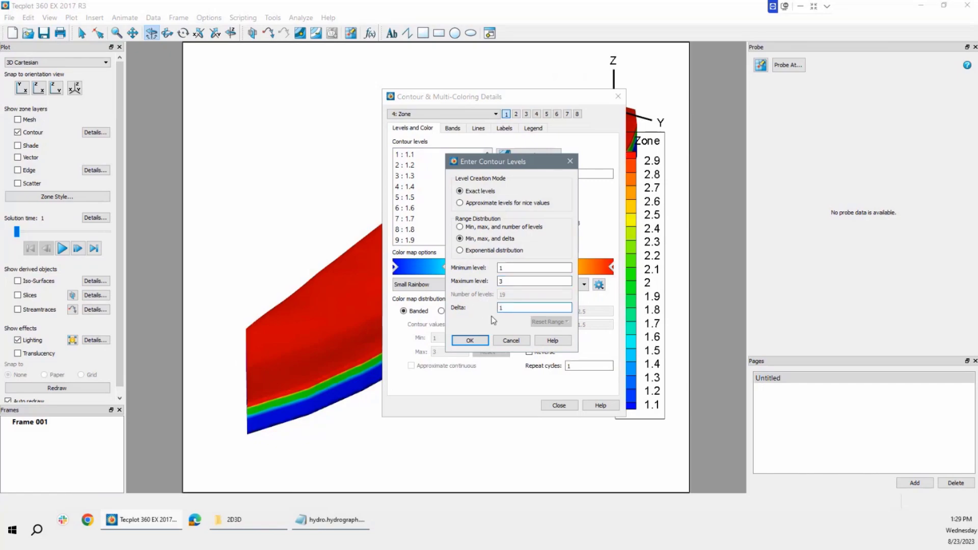
pyautogui.click(488, 341)
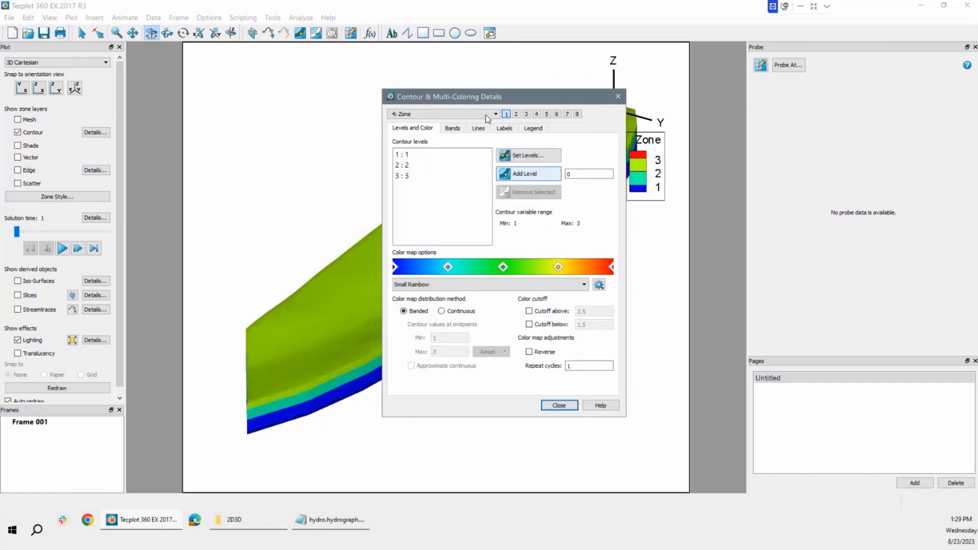
# Step: Move the contour details dialog off the plot and place the Zone legend in the empty area beside the model
pyautogui.moveTo(501, 100); pyautogui.dragTo(816, 117)
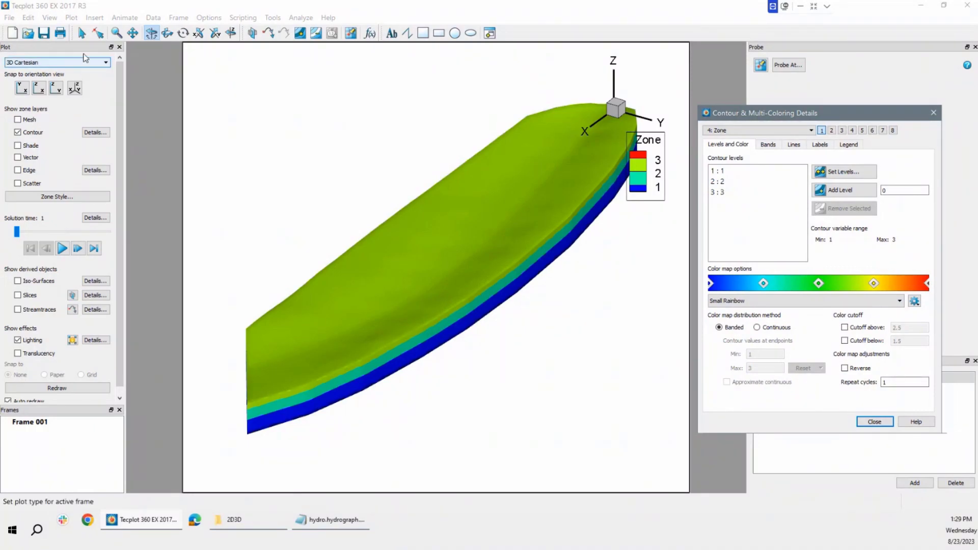
pyautogui.click(81, 33)
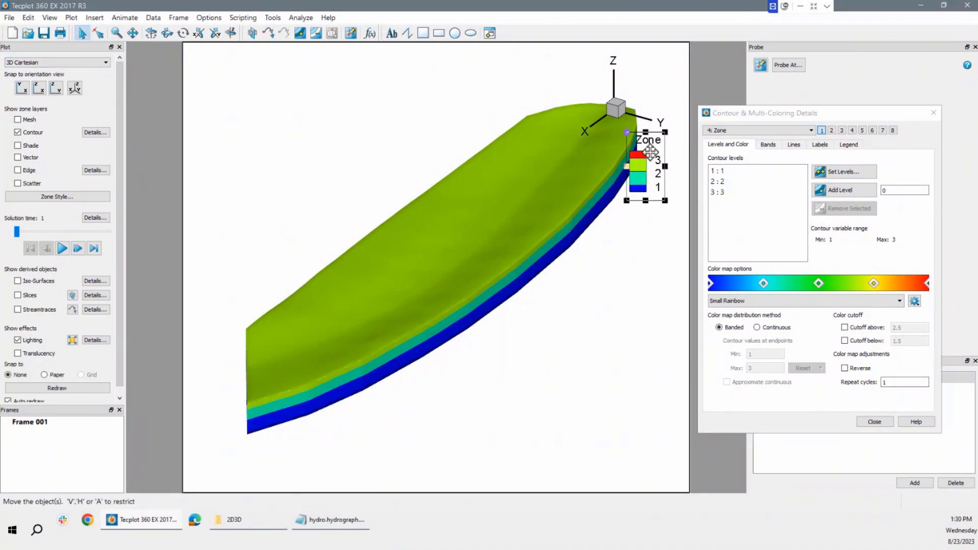
pyautogui.moveTo(657, 176); pyautogui.dragTo(642, 291)
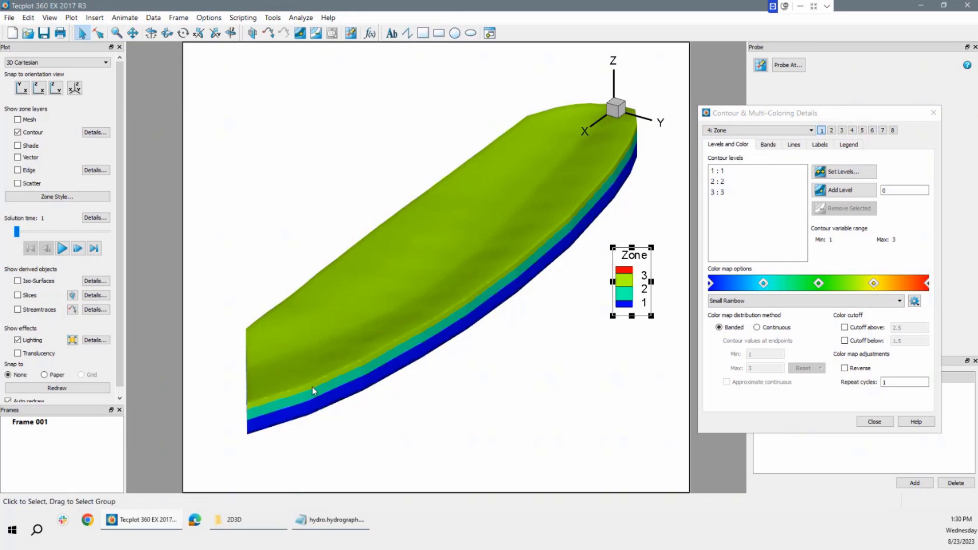
# Step: Change the pm zone's contour type to Primary value flood and clear the zone style dialog from the plot
pyautogui.click(65, 197)
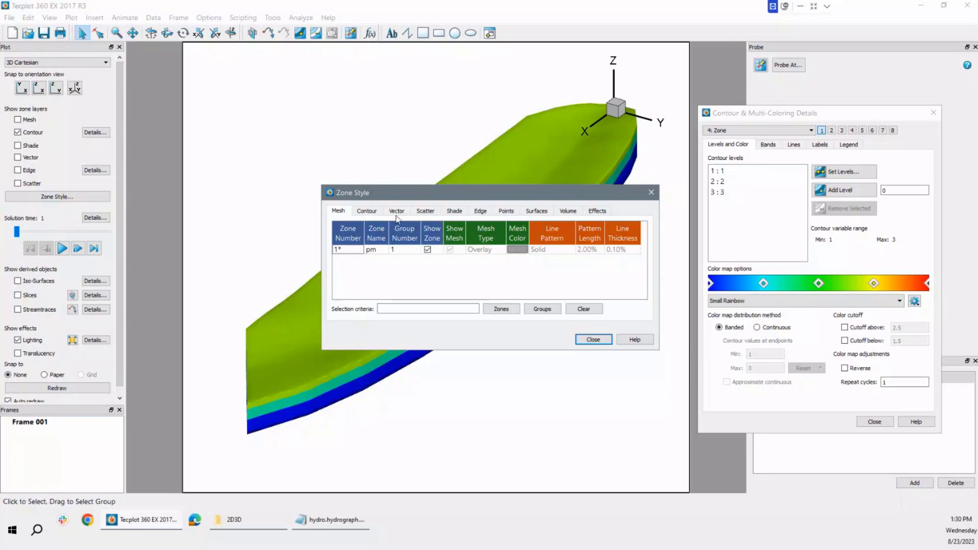
pyautogui.click(367, 210)
pyautogui.click(505, 251)
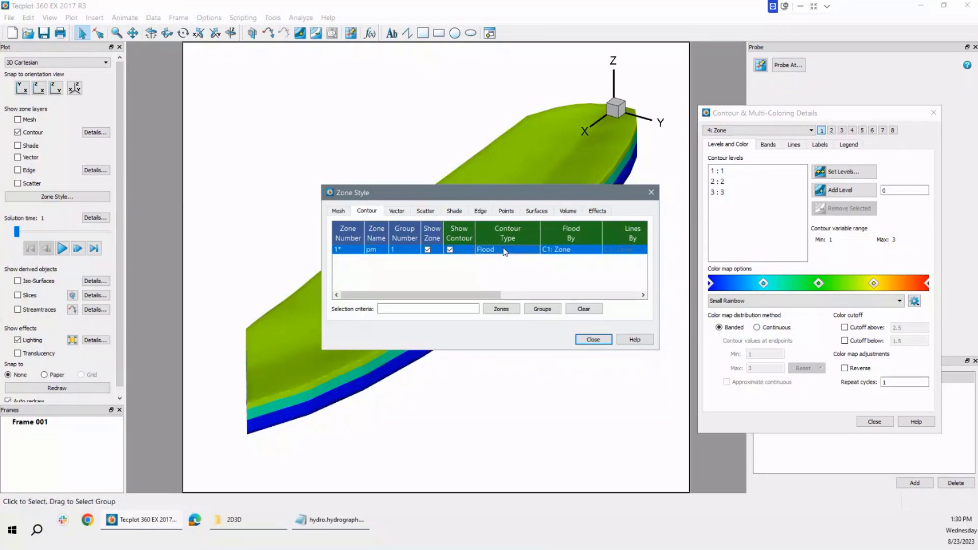
pyautogui.click(505, 252)
pyautogui.click(544, 302)
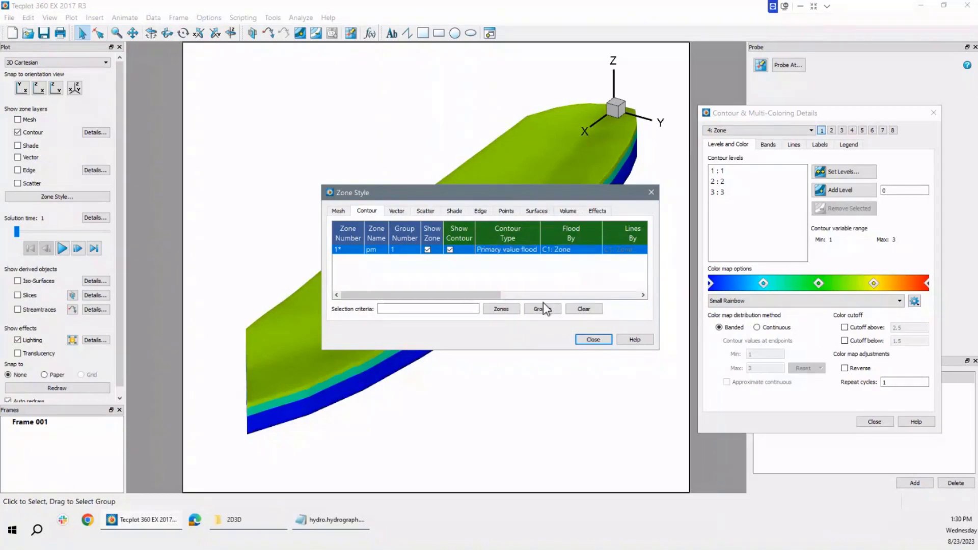
pyautogui.moveTo(485, 191); pyautogui.dragTo(821, 185)
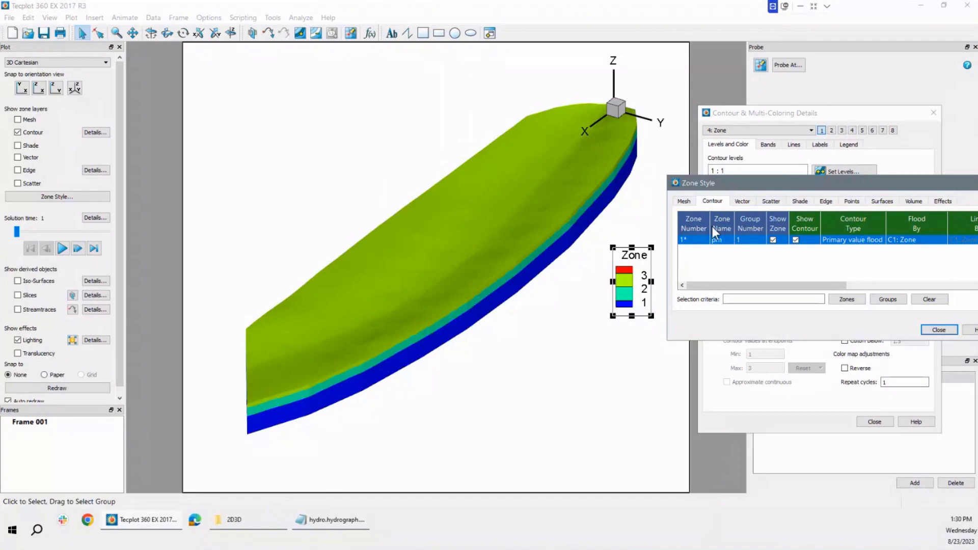
pyautogui.click(720, 377)
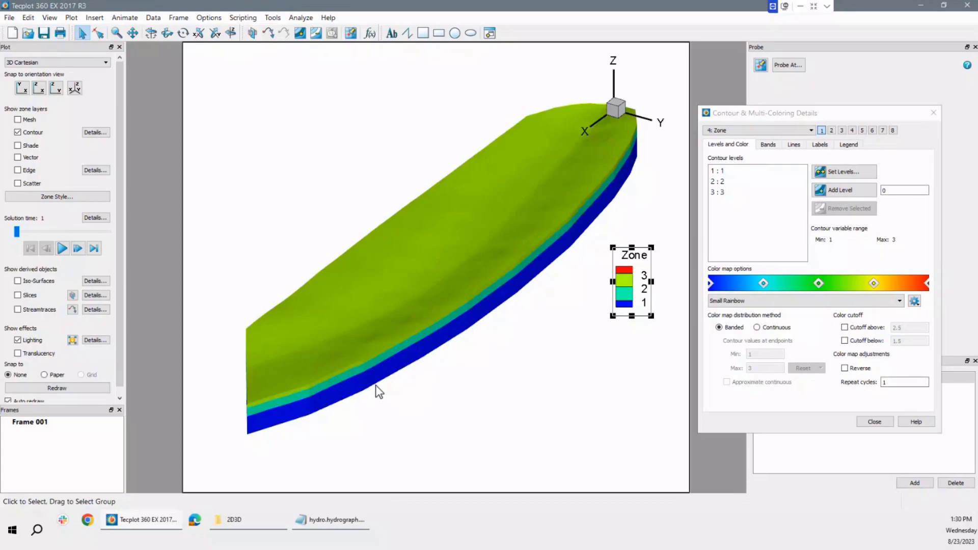
# Step: Overlay the mesh on the Zone contours and examine the element layering up close along the model's front edge
pyautogui.click(18, 120)
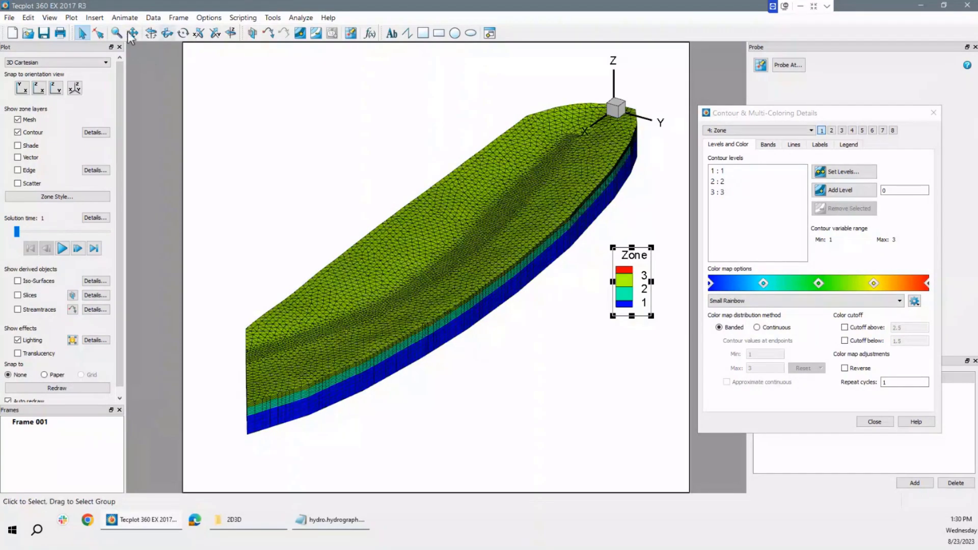
pyautogui.click(117, 33)
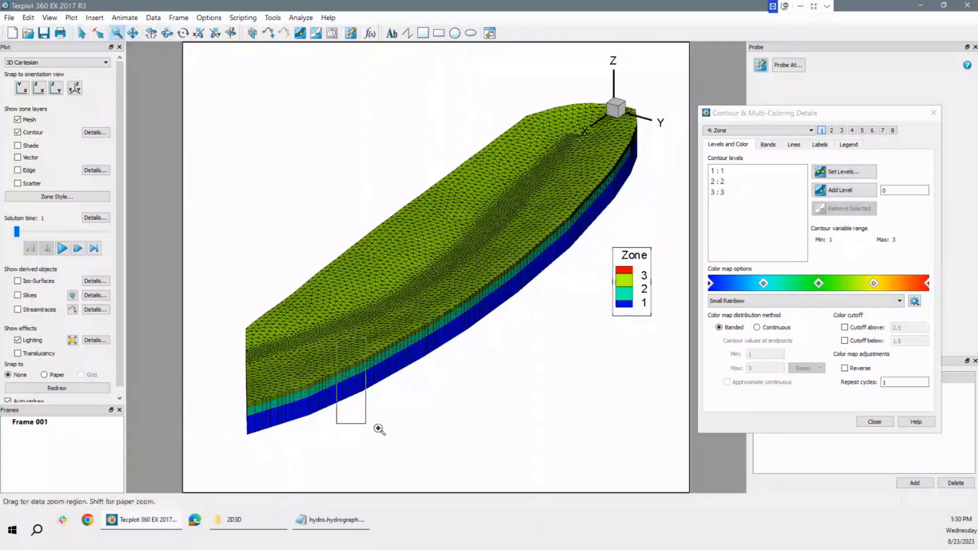
pyautogui.moveTo(379, 430); pyautogui.dragTo(378, 429)
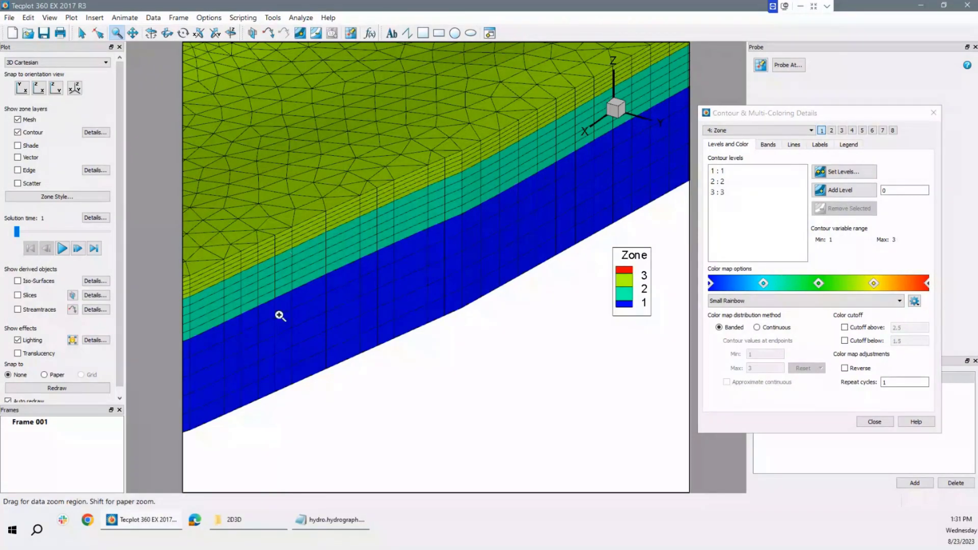
pyautogui.scroll(-2, 343, 310)
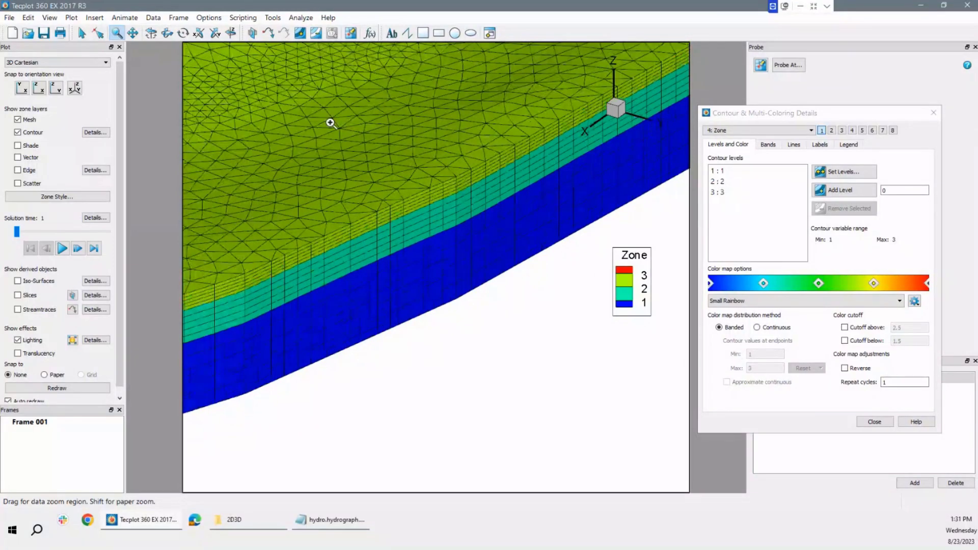
pyautogui.scroll(-1, 371, 178)
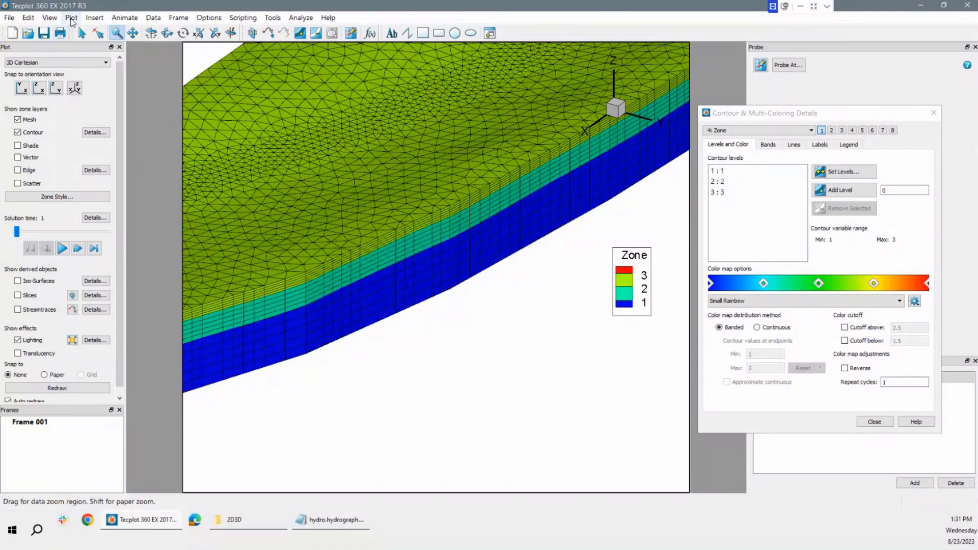
# Step: Close the contour details, fit the whole model in the plot again and turn the mesh layer off
pyautogui.click(71, 18)
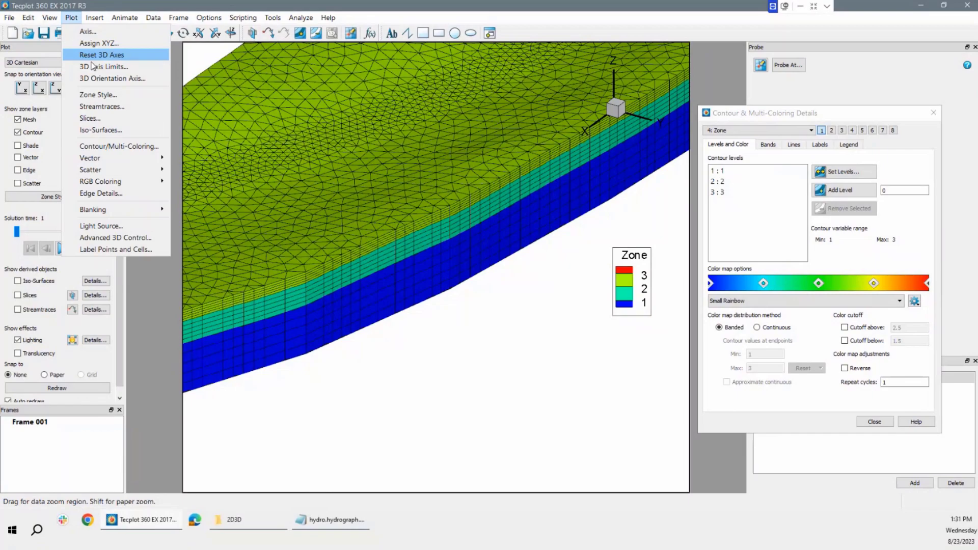
pyautogui.click(72, 53)
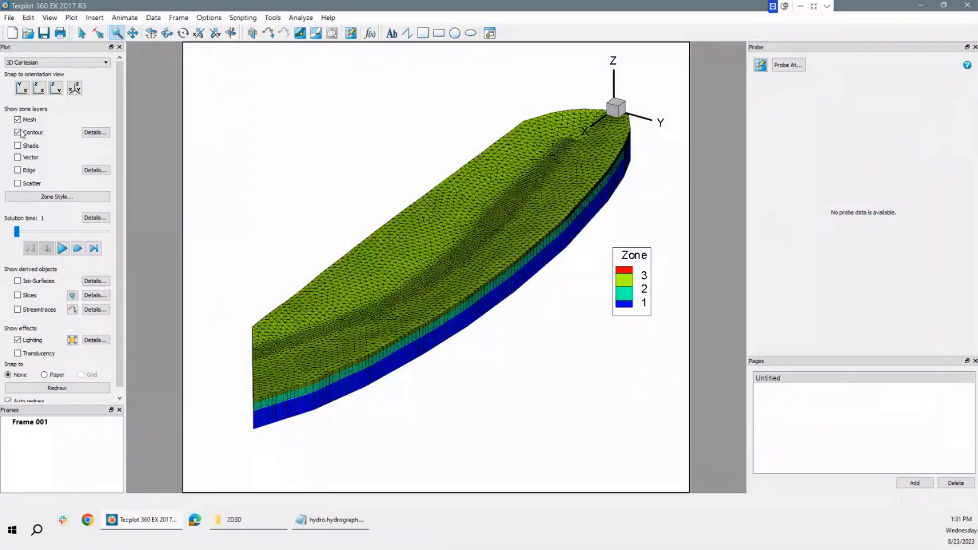
pyautogui.click(18, 121)
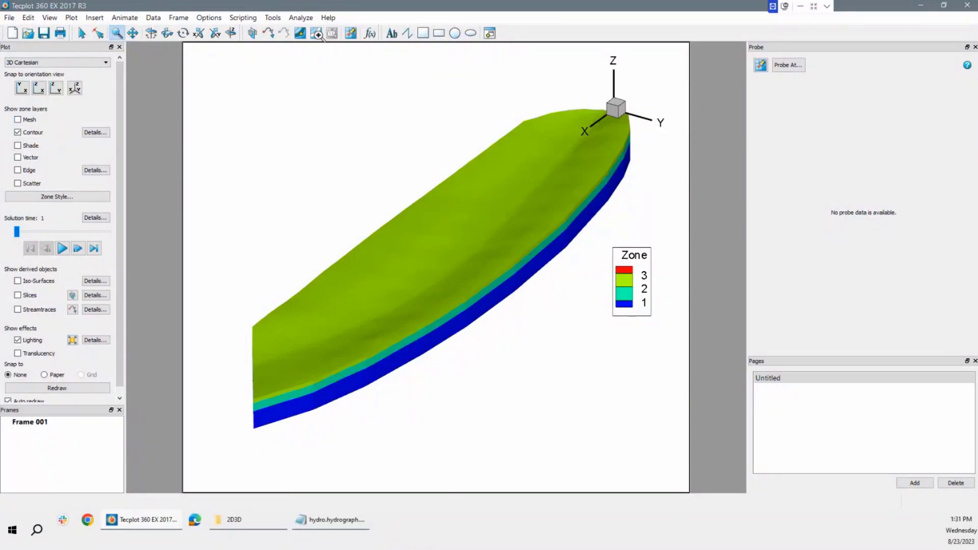
# Step: Create a small new frame beside the Zone legend, overlapping the right edge of the page
pyautogui.click(491, 35)
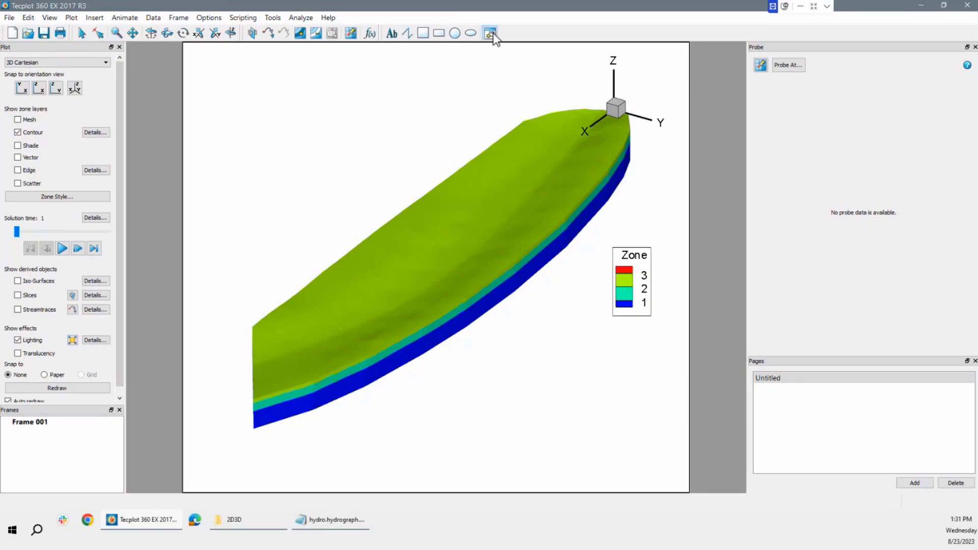
pyautogui.moveTo(734, 194); pyautogui.dragTo(672, 271)
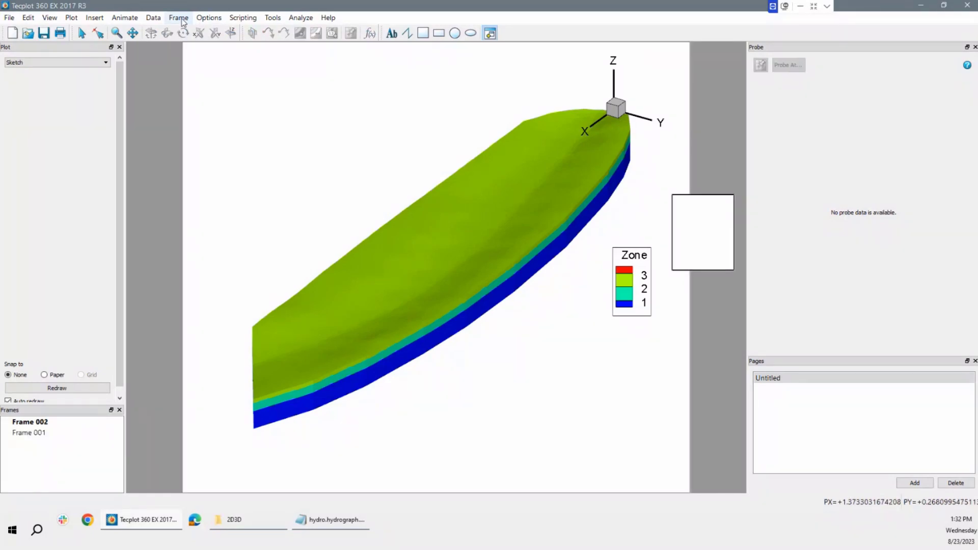
pyautogui.click(181, 20)
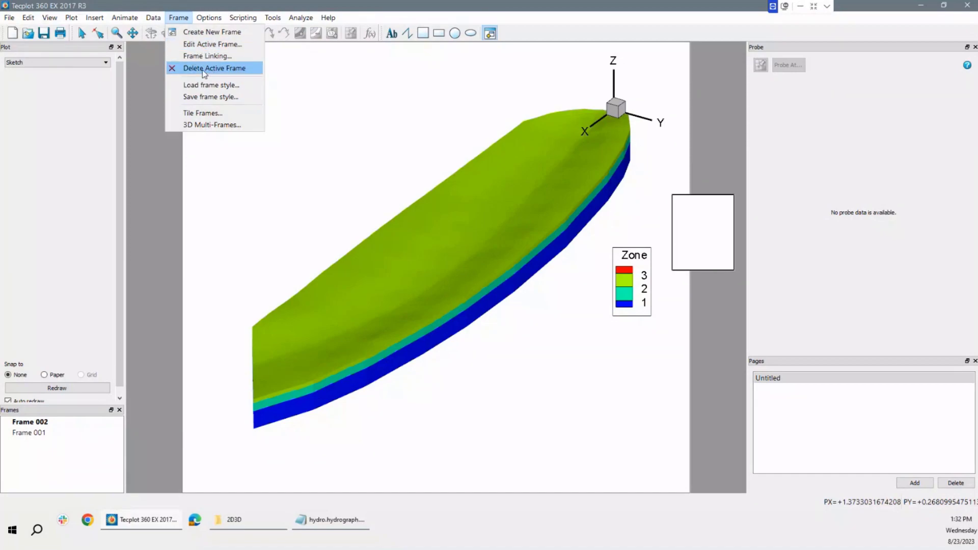
# Step: Tile the two frames side by side as vertical columns and return to the selection tool
pyautogui.click(203, 113)
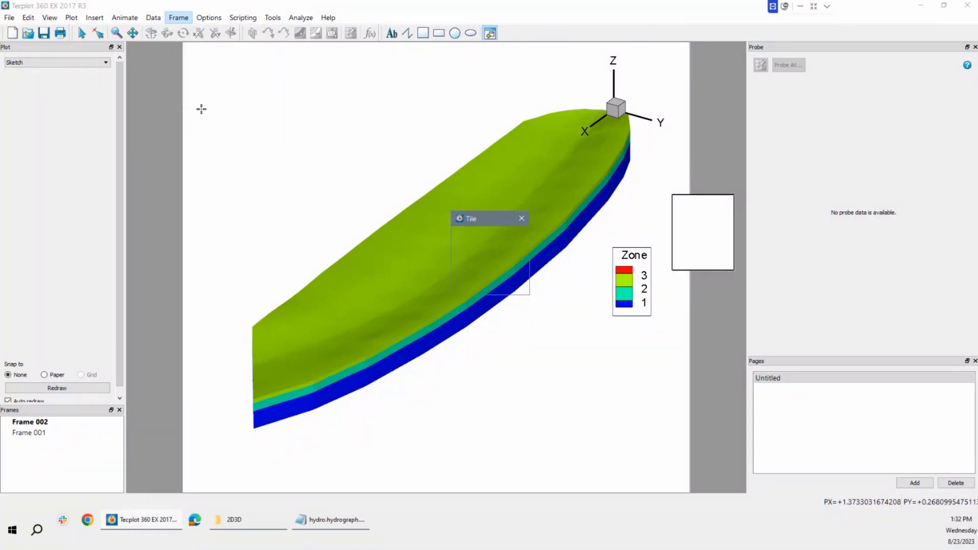
pyautogui.click(472, 262)
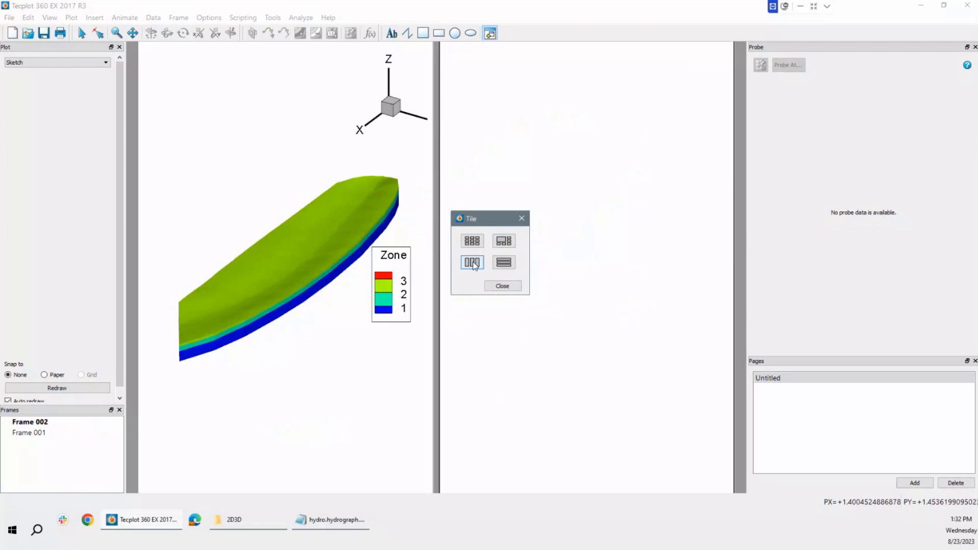
pyautogui.click(502, 286)
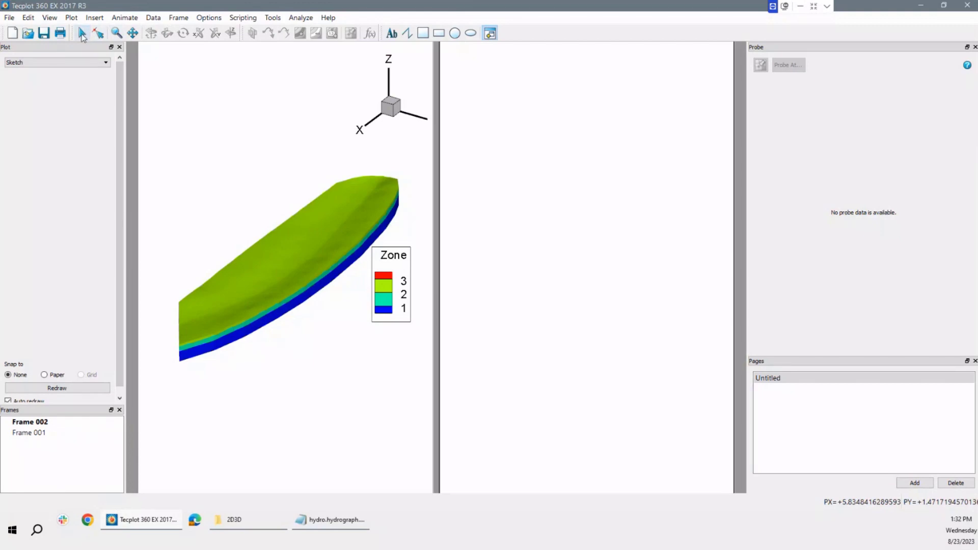
pyautogui.click(82, 35)
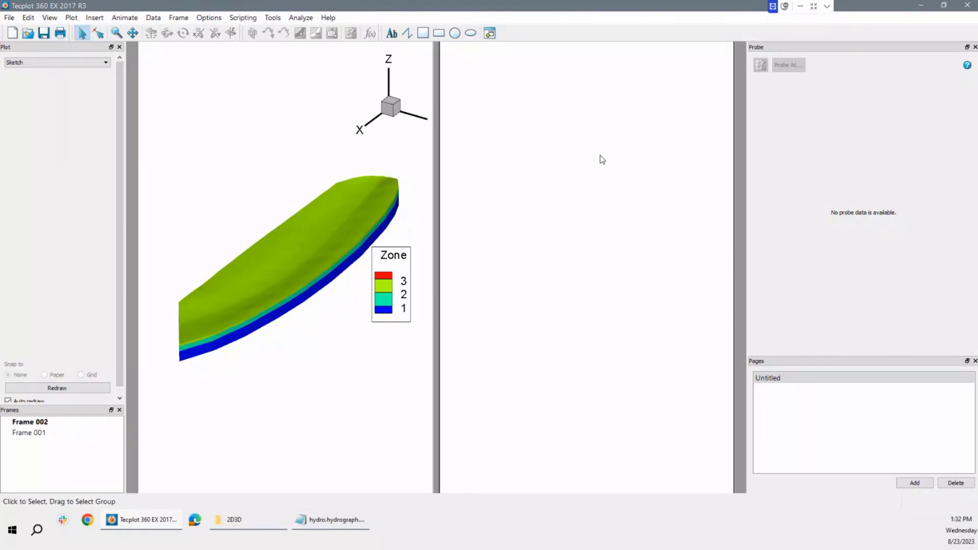
# Step: Load abdul_algomesh_transo.olf.dat into the empty frame with the Tecplot Data Loader and display it as a 3D Cartesian plot
pyautogui.click(28, 35)
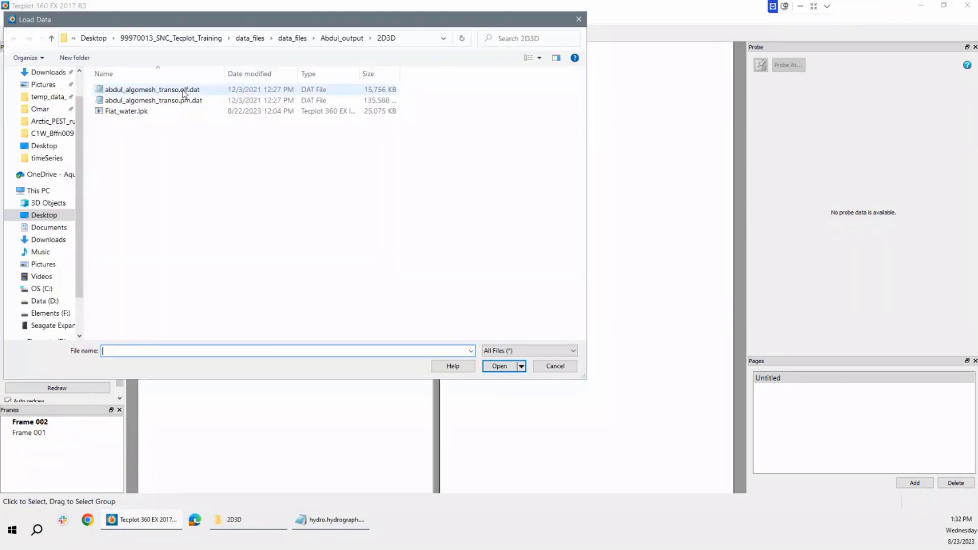
pyautogui.doubleClick(184, 90)
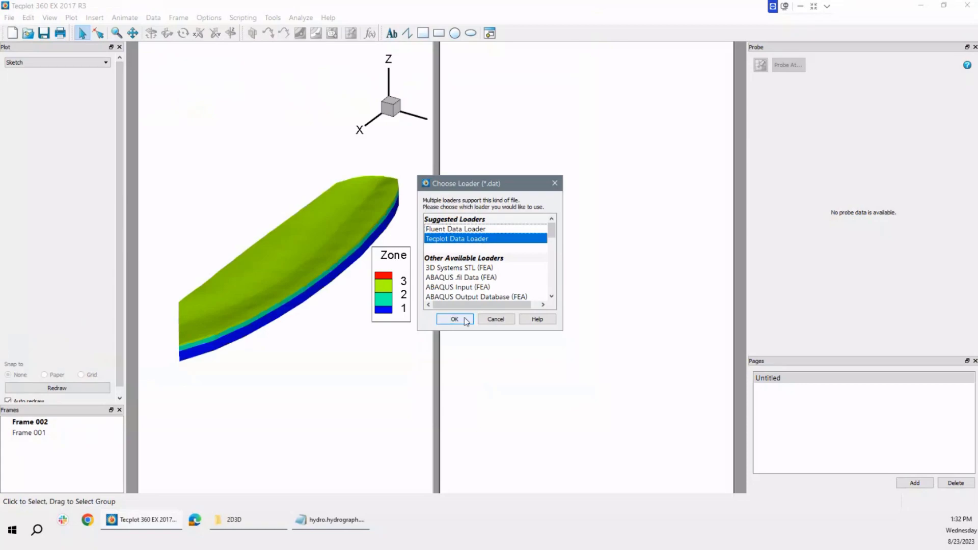
pyautogui.click(454, 319)
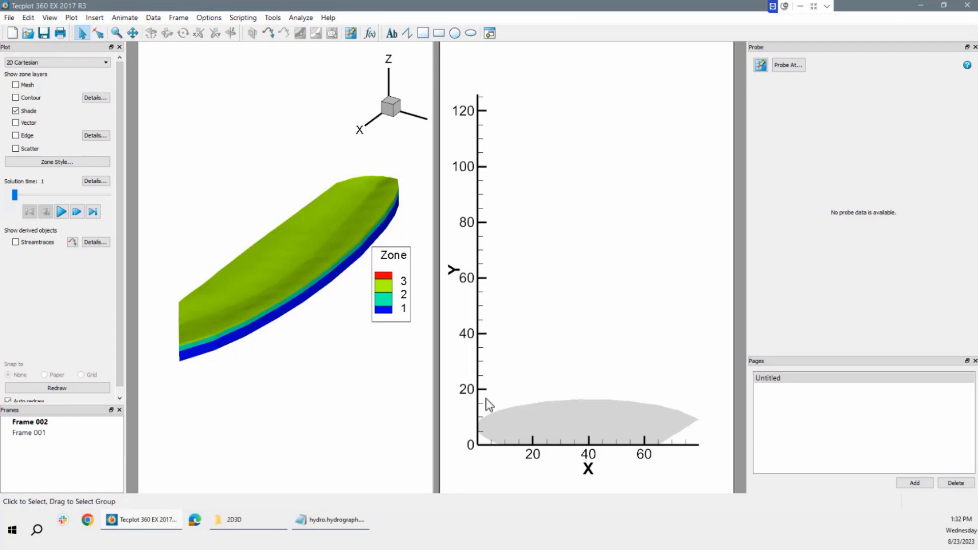
pyautogui.click(58, 62)
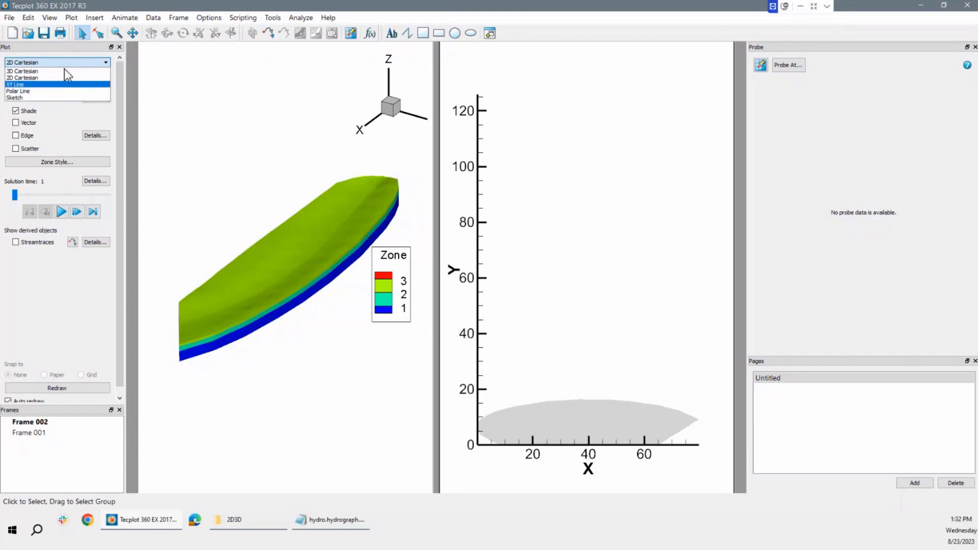
pyautogui.click(68, 72)
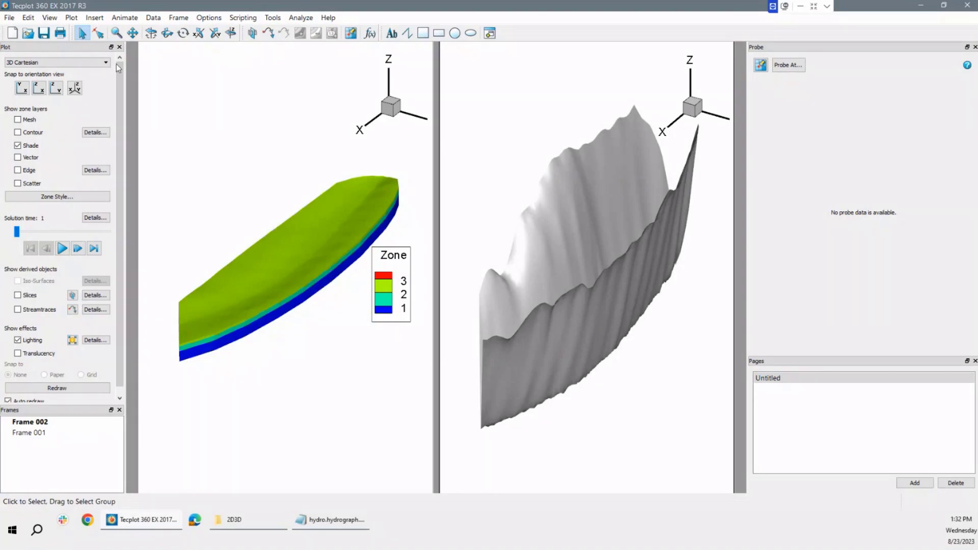
# Step: Compare the axis size factors of both frames and set the Z size factor of the newly loaded surface plot to 1
pyautogui.click(71, 17)
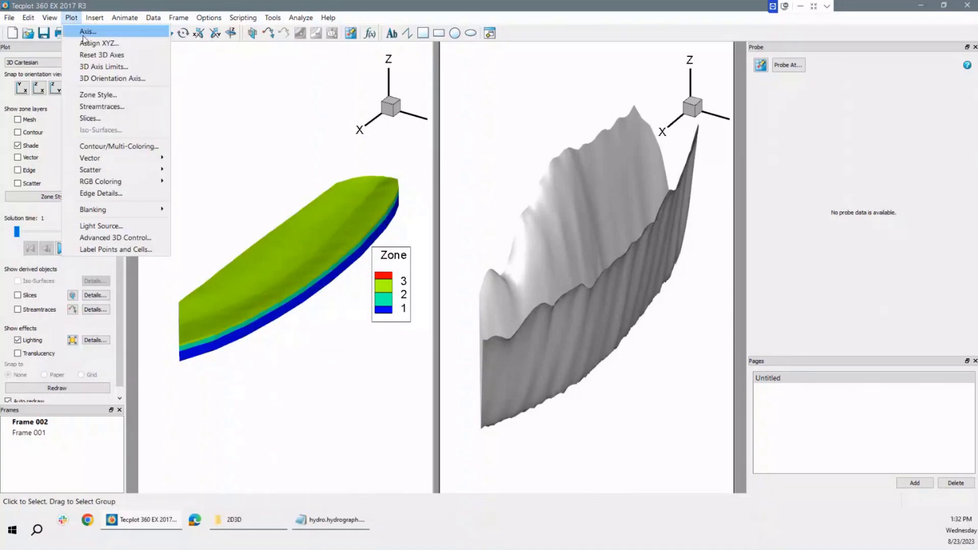
pyautogui.click(84, 34)
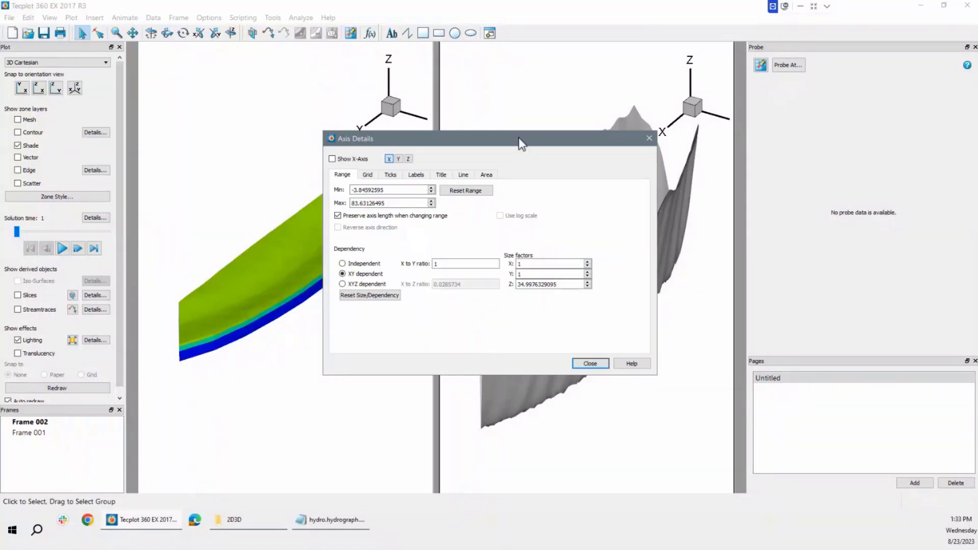
pyautogui.moveTo(522, 142); pyautogui.dragTo(757, 135)
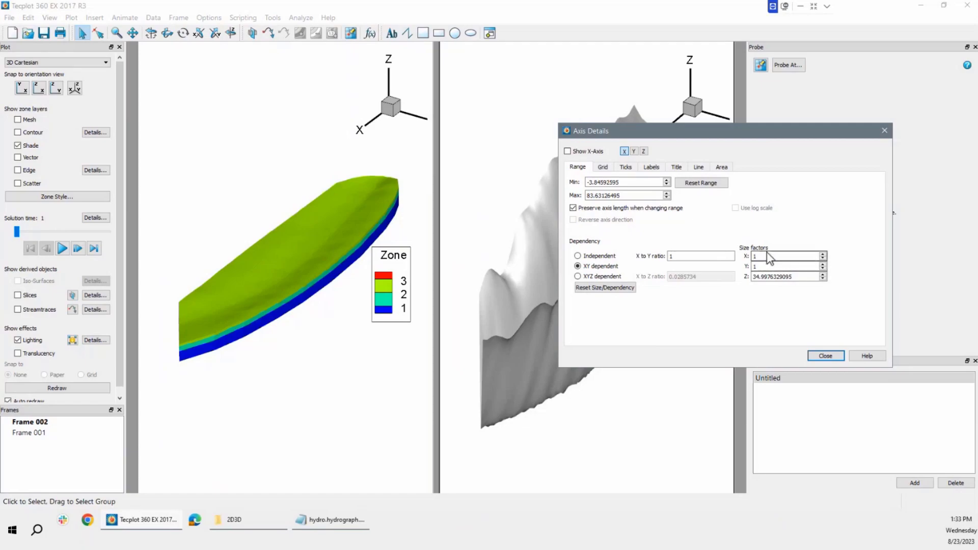
pyautogui.click(767, 276)
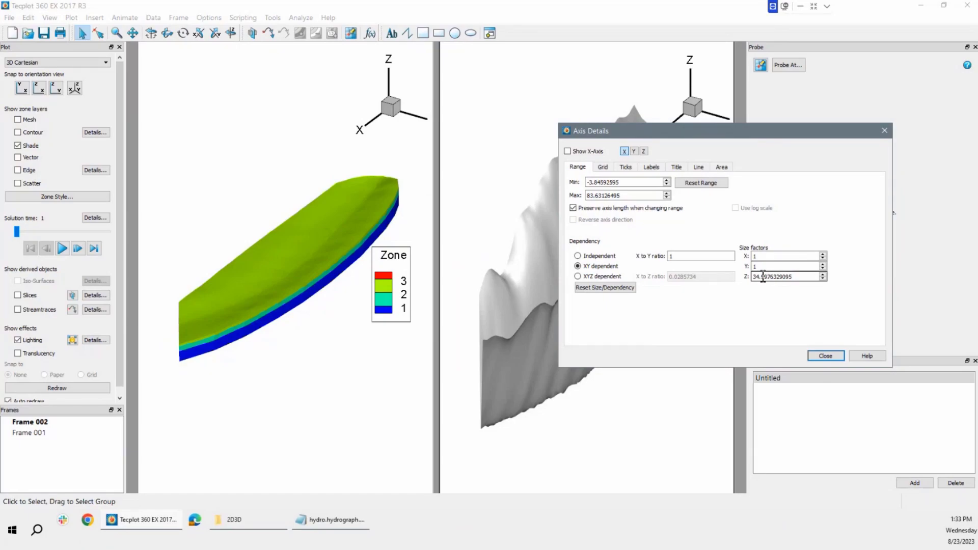
pyautogui.click(253, 157)
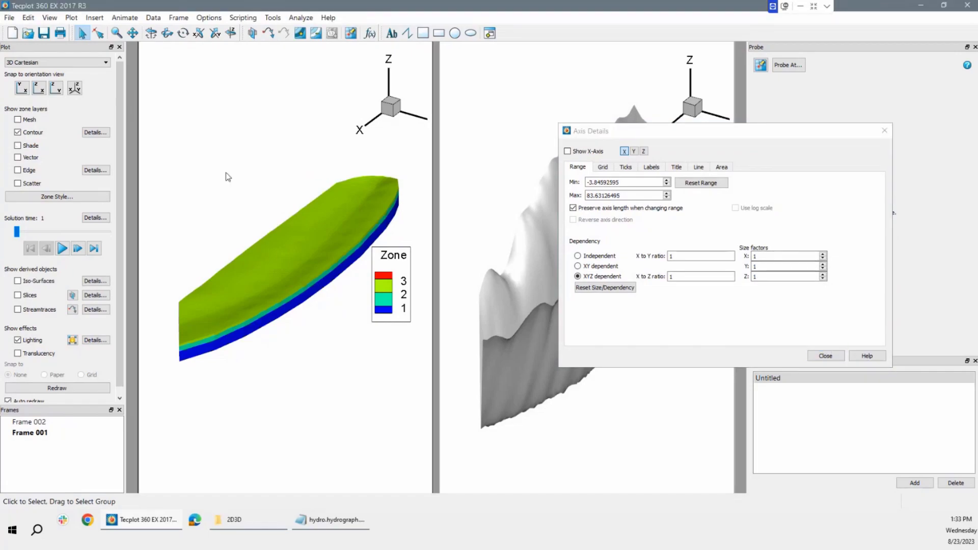
pyautogui.click(516, 131)
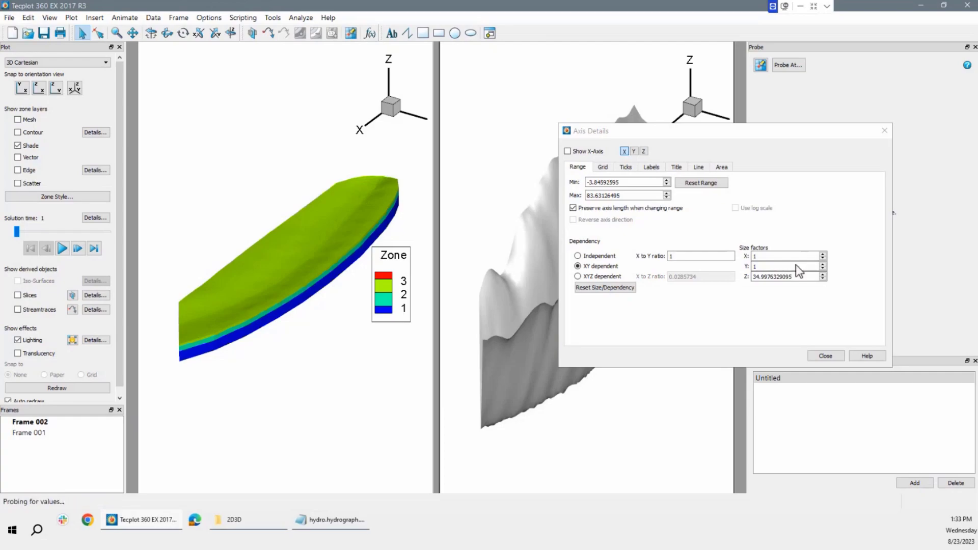
pyautogui.doubleClick(813, 277)
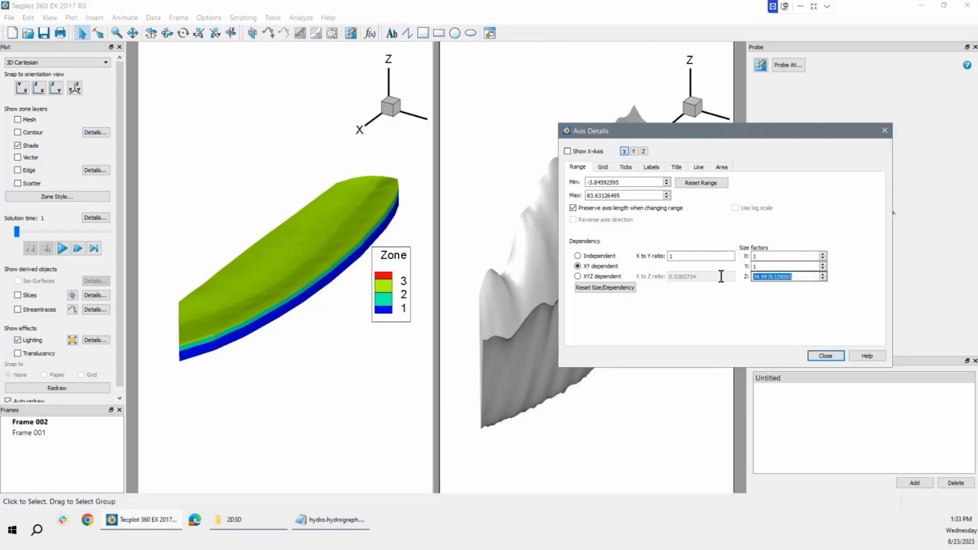
pyautogui.write('1')
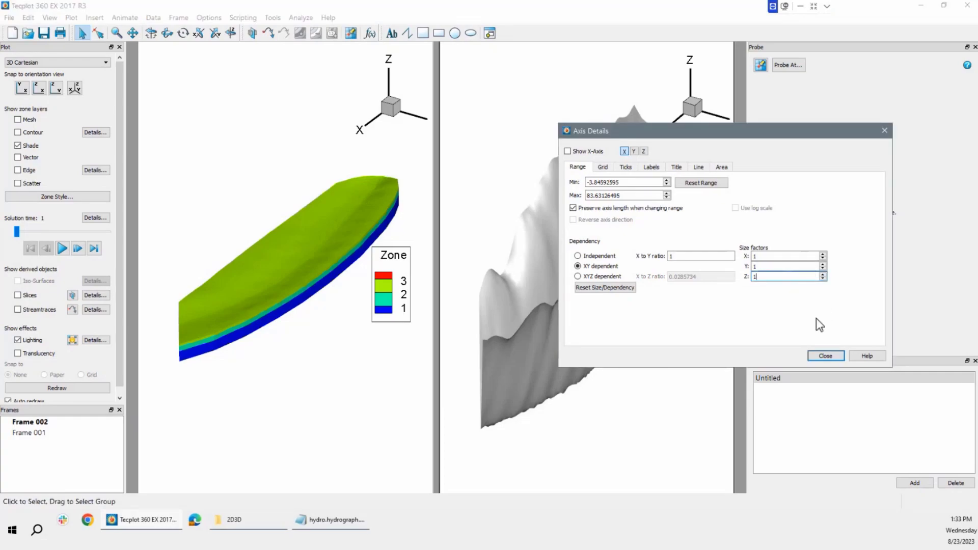
pyautogui.click(788, 265)
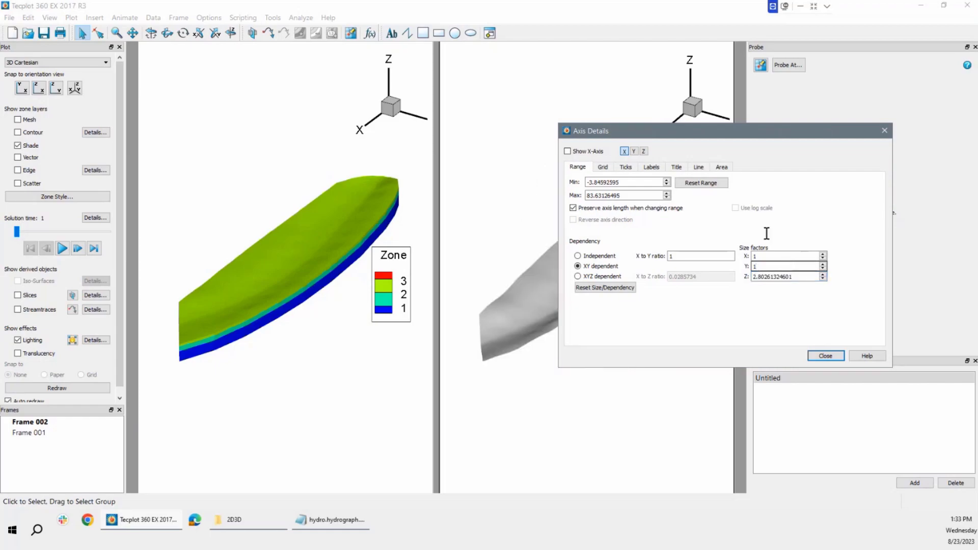
pyautogui.moveTo(728, 137); pyautogui.dragTo(747, 275)
pyautogui.click(860, 500)
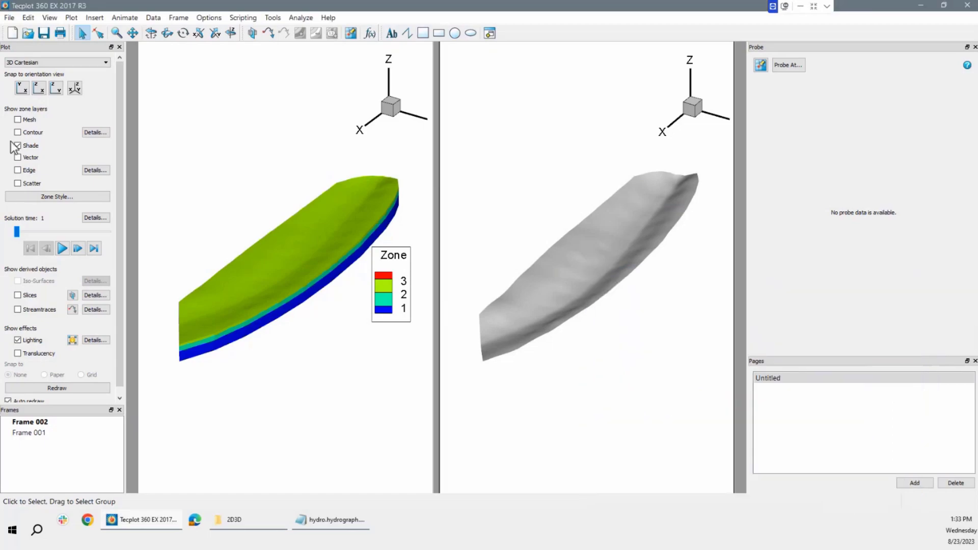
# Step: Show Zone contours on the surface plot with exact levels from 1 to 2 and a delta of 1
pyautogui.click(18, 133)
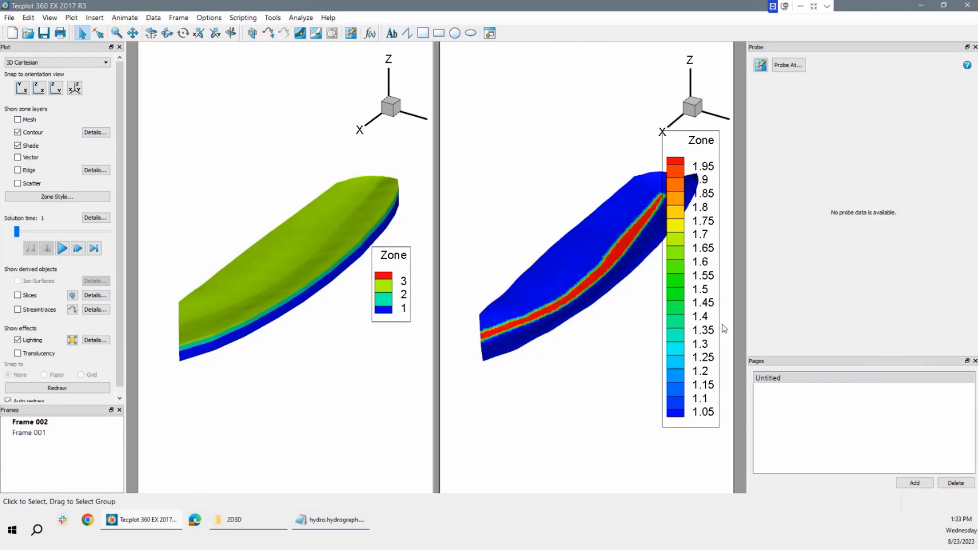
pyautogui.click(94, 134)
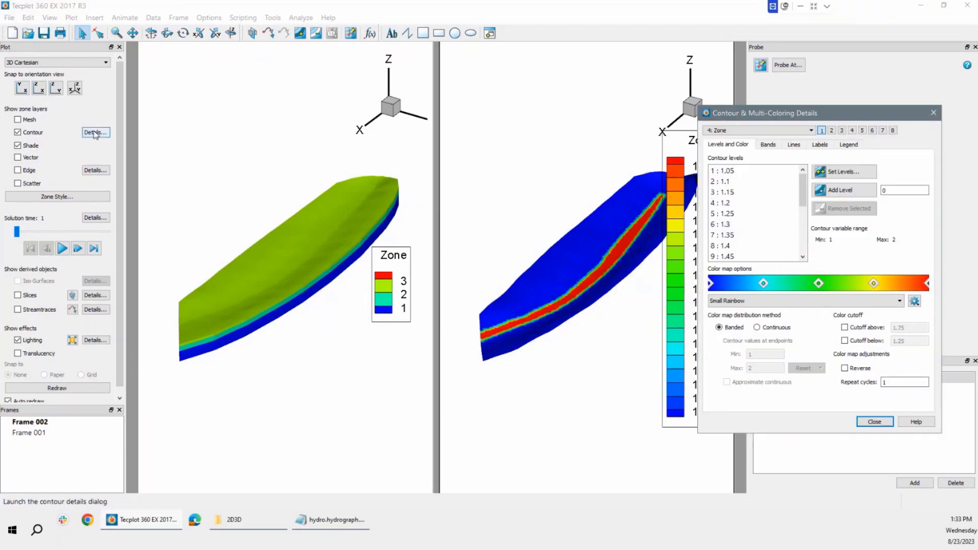
pyautogui.click(843, 172)
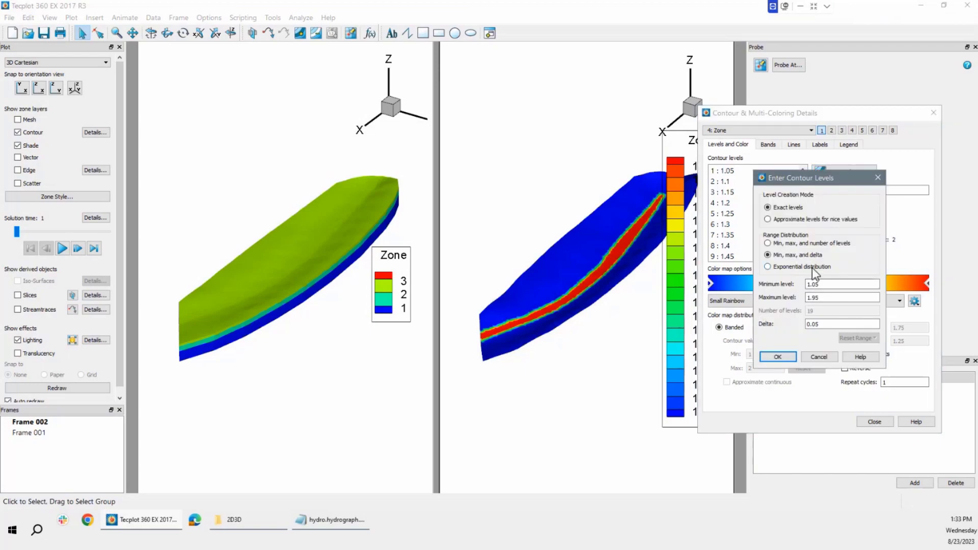
pyautogui.moveTo(819, 284); pyautogui.dragTo(791, 289)
pyautogui.write('1')
pyautogui.moveTo(833, 298); pyautogui.dragTo(766, 300)
pyautogui.write('2')
pyautogui.moveTo(874, 323); pyautogui.dragTo(774, 334)
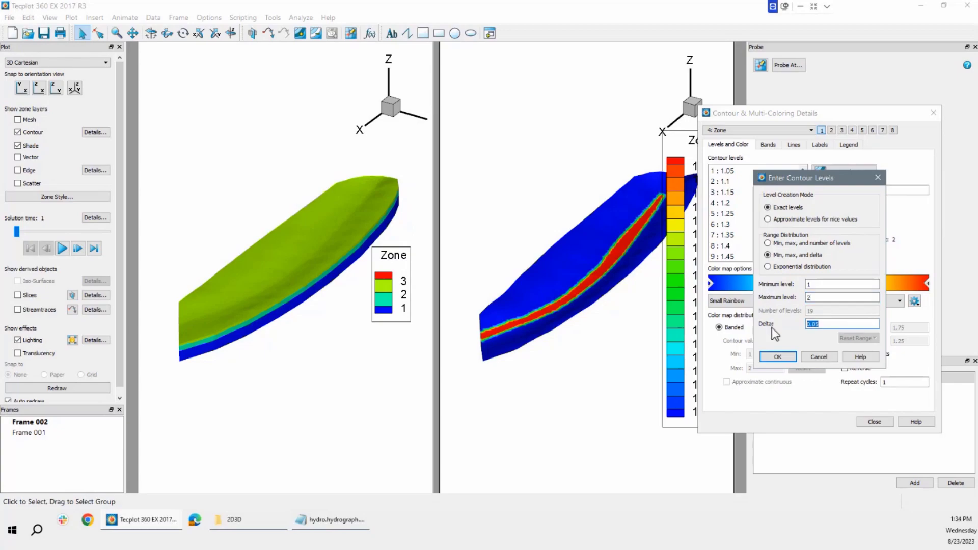
pyautogui.write('1')
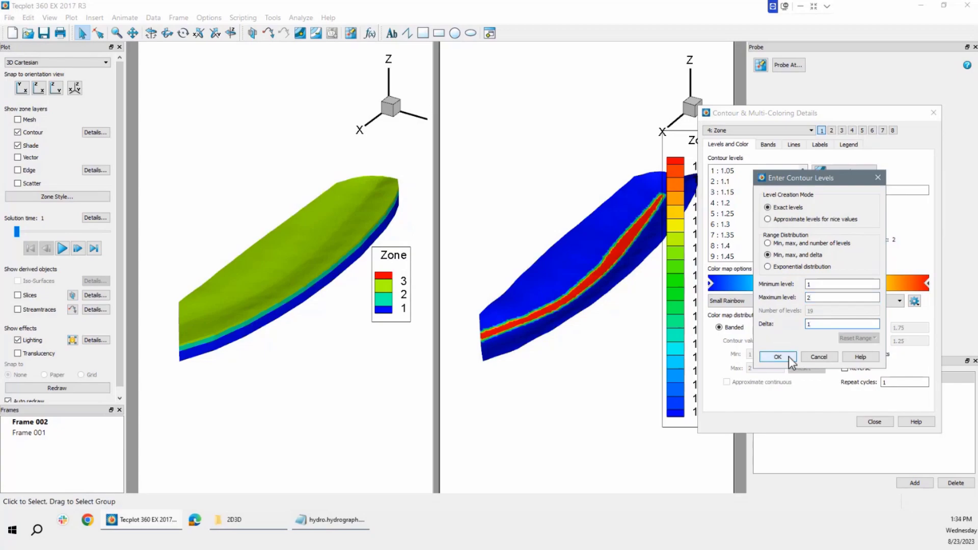
pyautogui.click(790, 356)
pyautogui.click(871, 422)
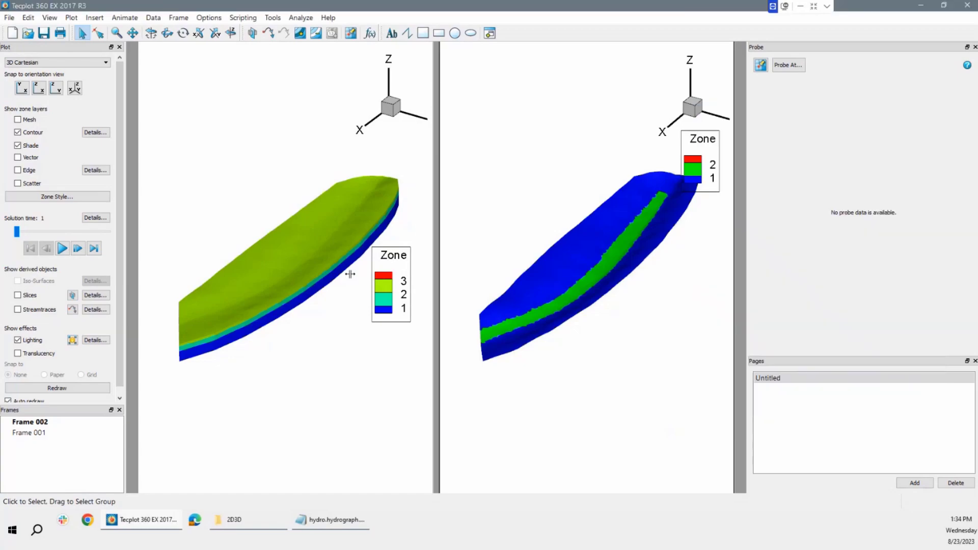
# Step: Change the contour type of the olf zone to Primary value flood
pyautogui.click(57, 196)
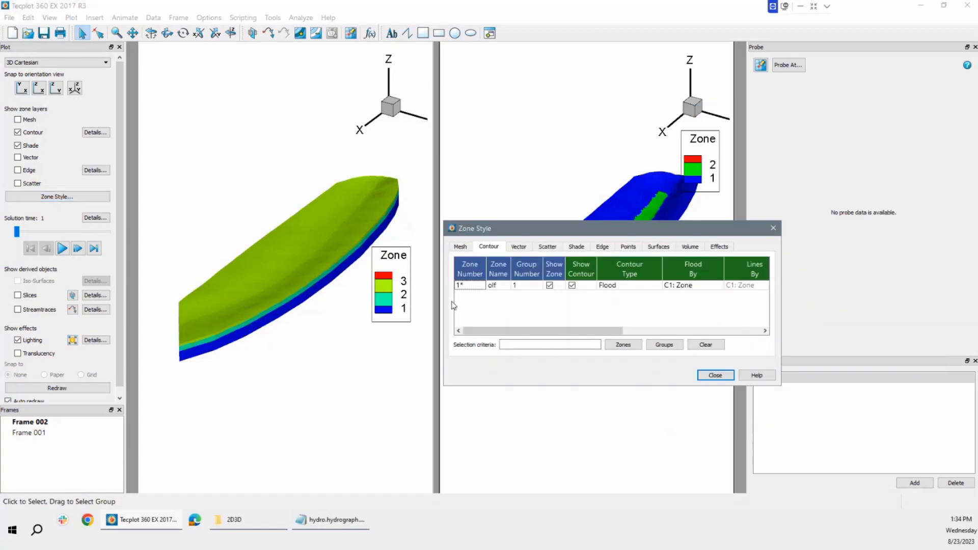
pyautogui.click(633, 286)
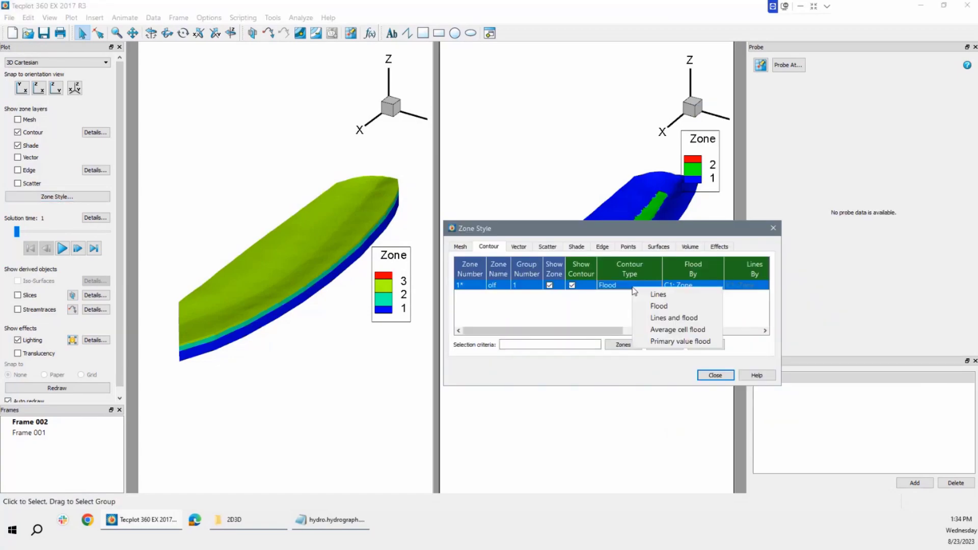
pyautogui.click(674, 342)
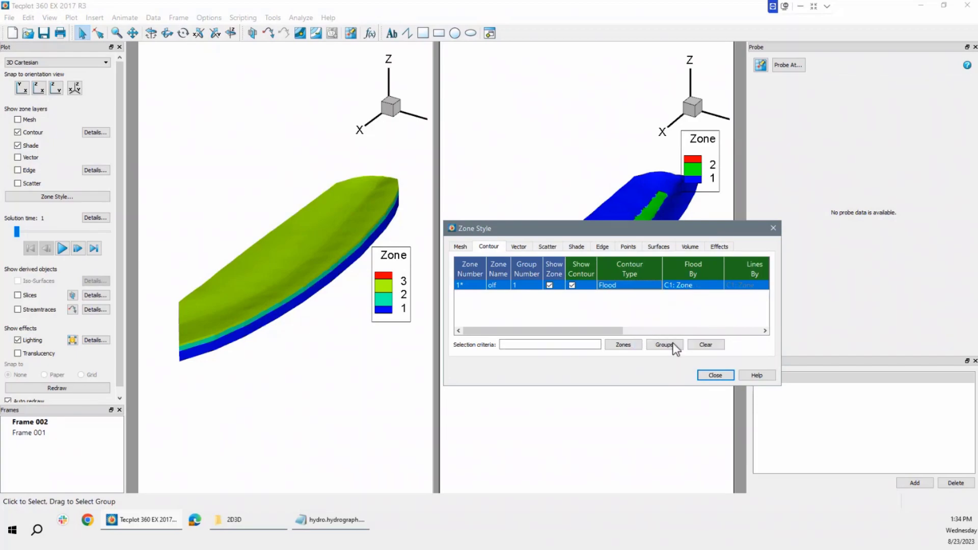
pyautogui.click(715, 375)
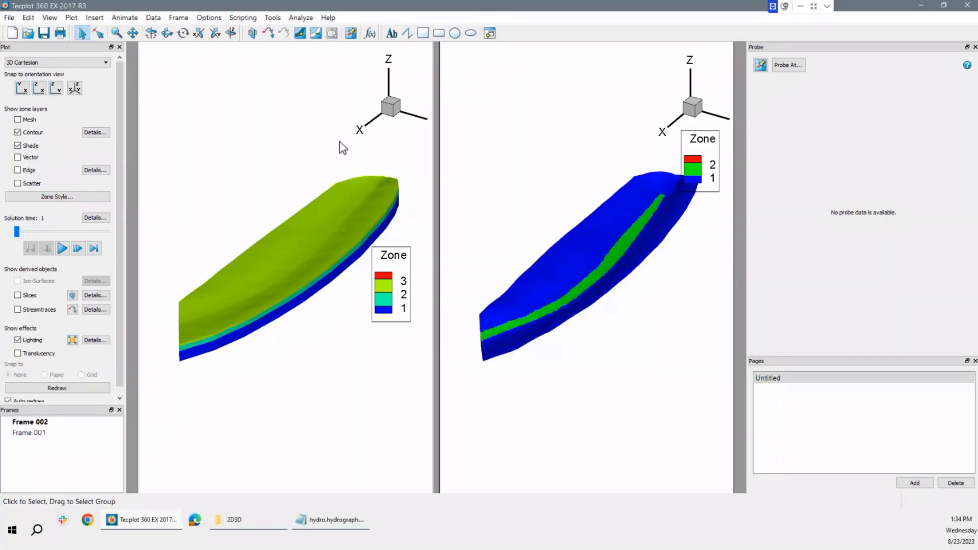
# Step: Move the surface plot's Zone legend down beside the model so it no longer overlaps the surface
pyautogui.click(720, 152)
pyautogui.moveTo(720, 152); pyautogui.dragTo(718, 258)
pyautogui.click(655, 342)
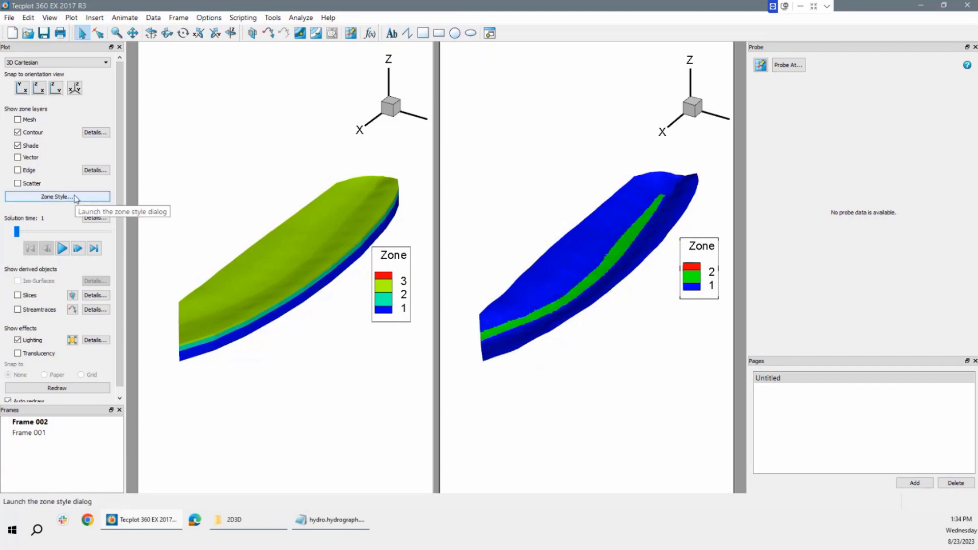
# Step: Activate Frame 001 and change its contour variable from Zone to Sat
pyautogui.click(270, 127)
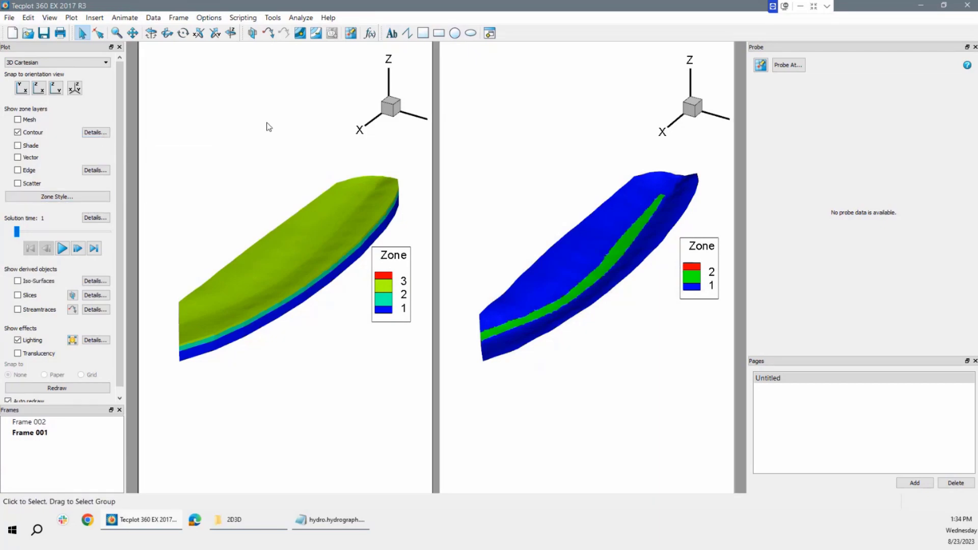
pyautogui.click(96, 132)
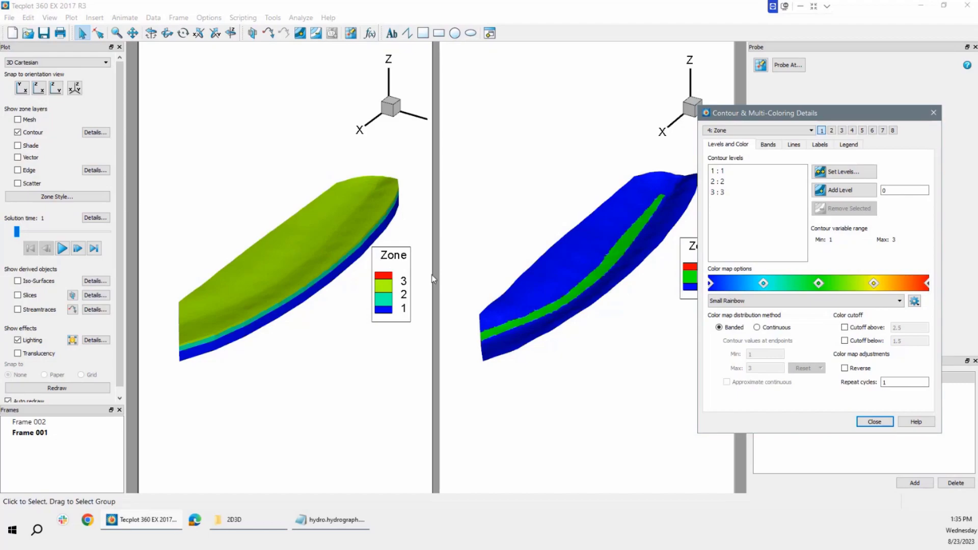
pyautogui.click(933, 113)
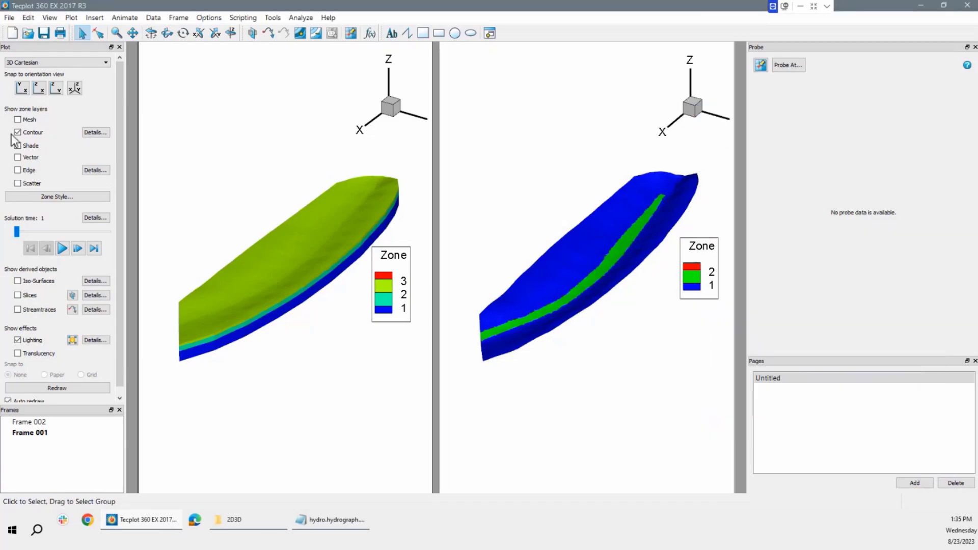
pyautogui.click(96, 133)
pyautogui.click(752, 131)
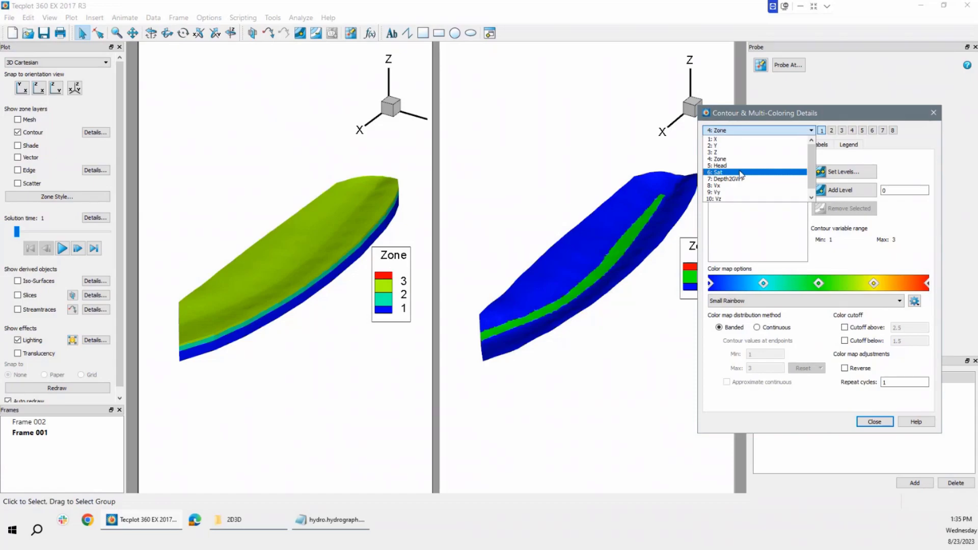
pyautogui.click(741, 173)
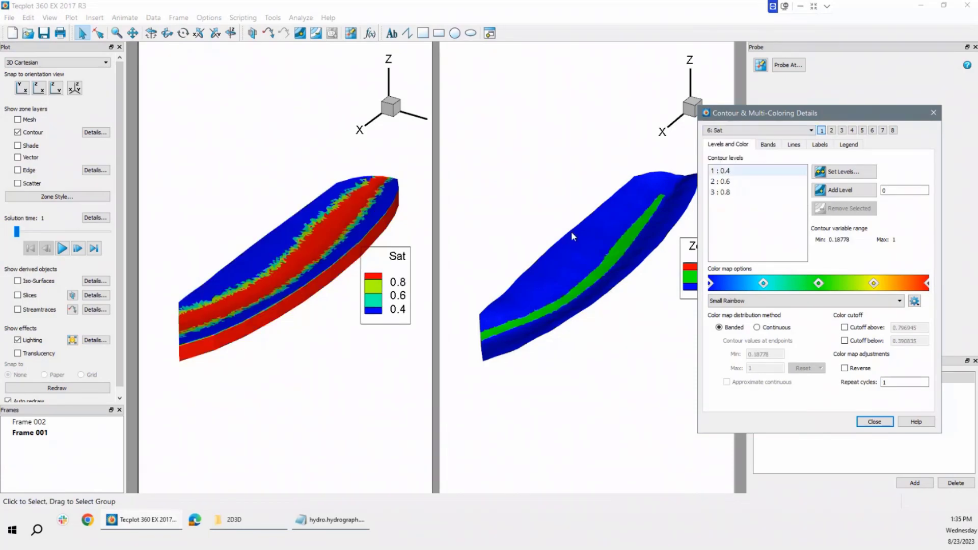
# Step: Change the pm zone's contour type to smooth flood coloring and reverse the Small Rainbow color map used for Sat
pyautogui.click(65, 198)
pyautogui.click(635, 285)
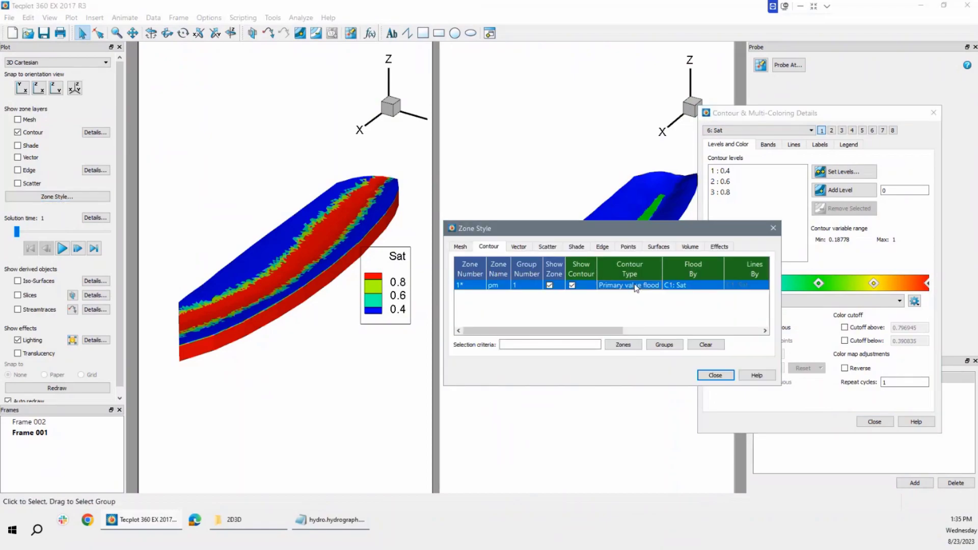
pyautogui.click(635, 285)
pyautogui.click(660, 303)
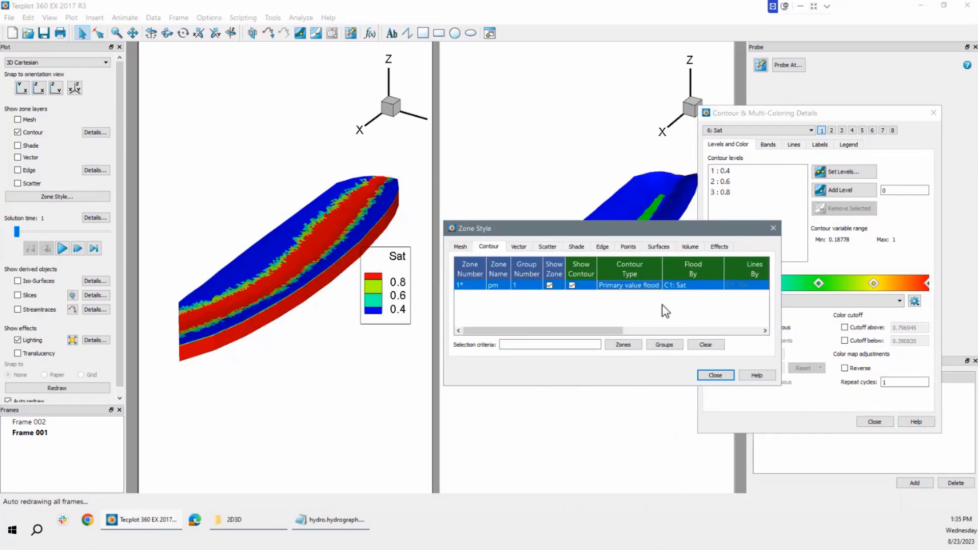
pyautogui.click(715, 376)
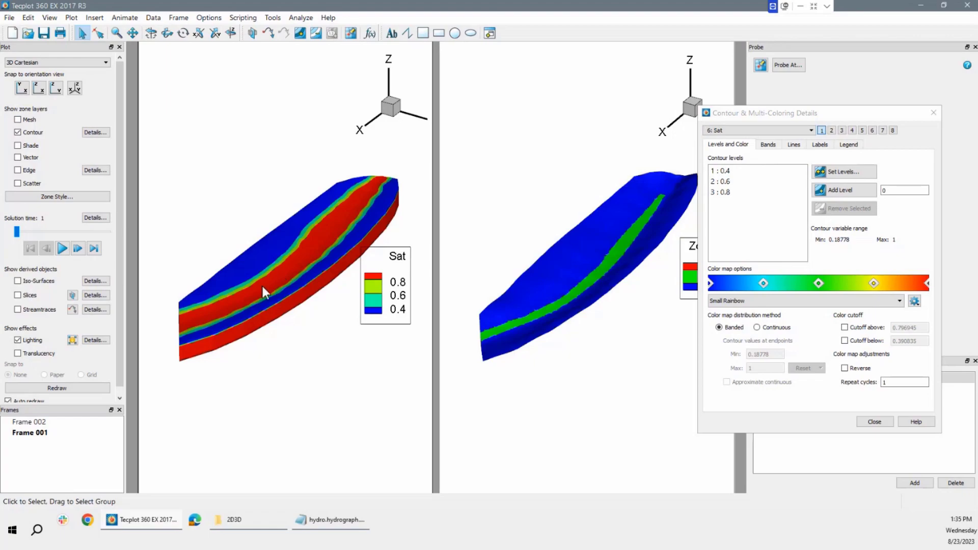
pyautogui.click(845, 367)
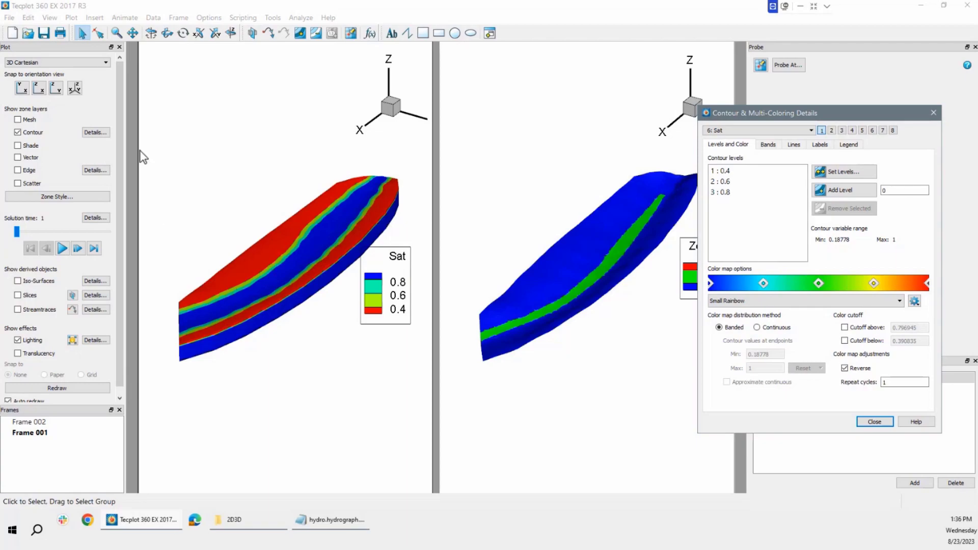
# Step: Link the 3D plot view across all frames of the group and rotate both models together to face their near end
pyautogui.click(152, 34)
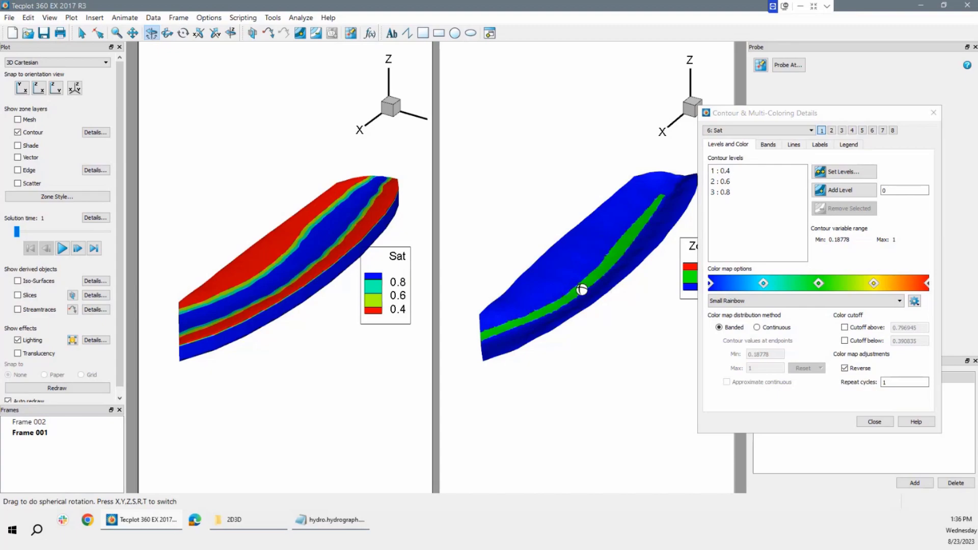
pyautogui.click(178, 18)
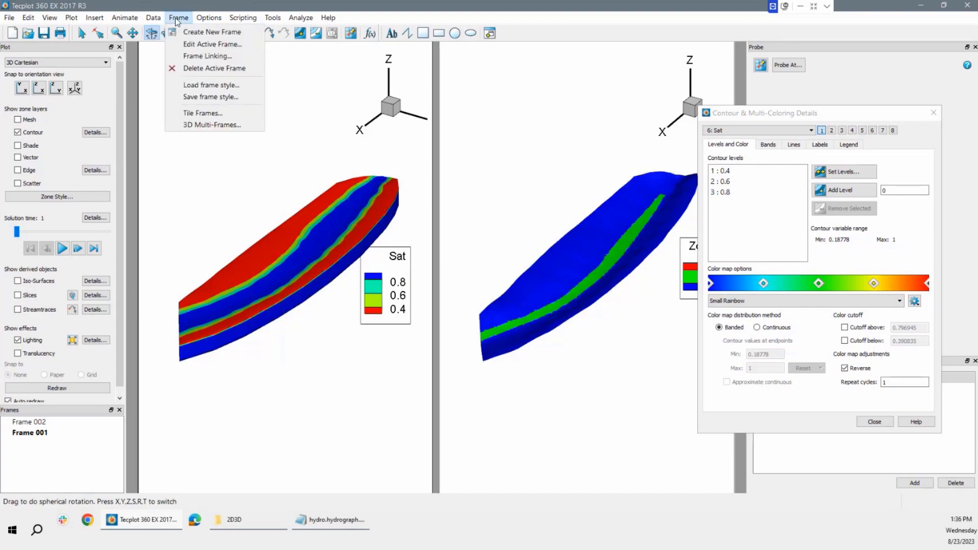
pyautogui.click(196, 56)
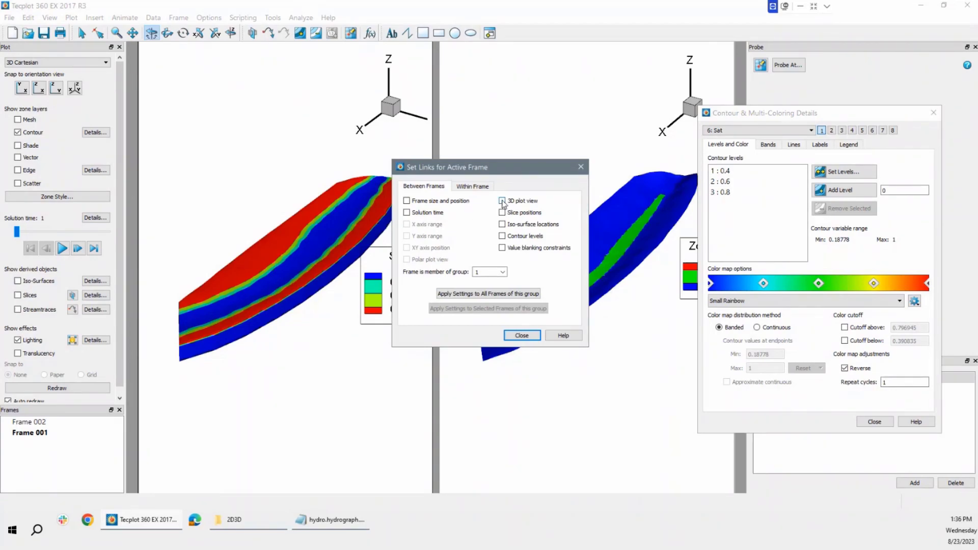
pyautogui.click(502, 202)
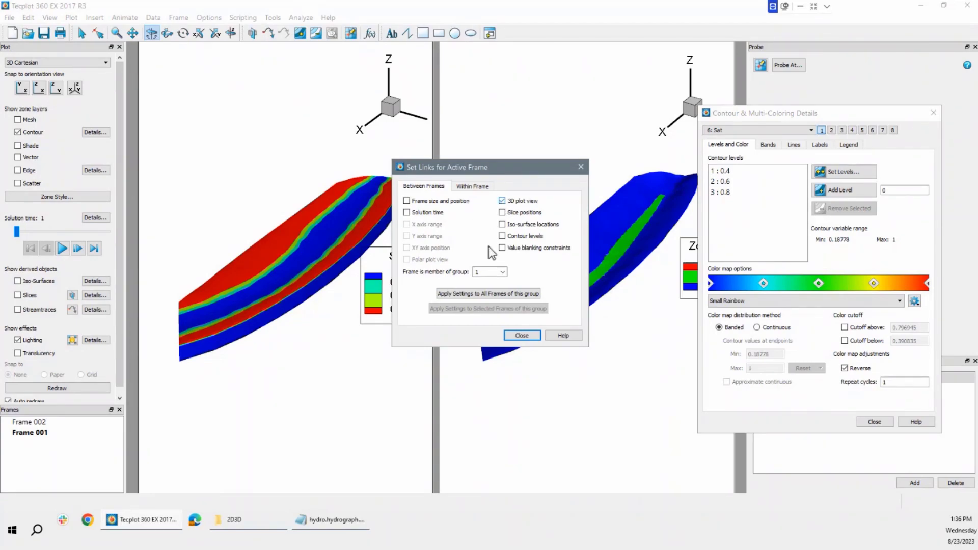
pyautogui.click(489, 296)
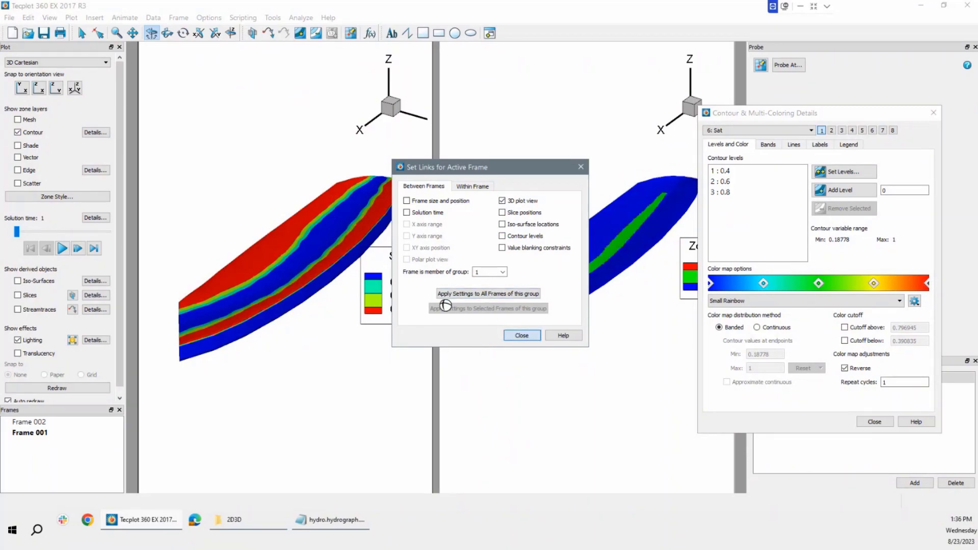
pyautogui.click(521, 335)
pyautogui.moveTo(223, 319); pyautogui.dragTo(284, 319)
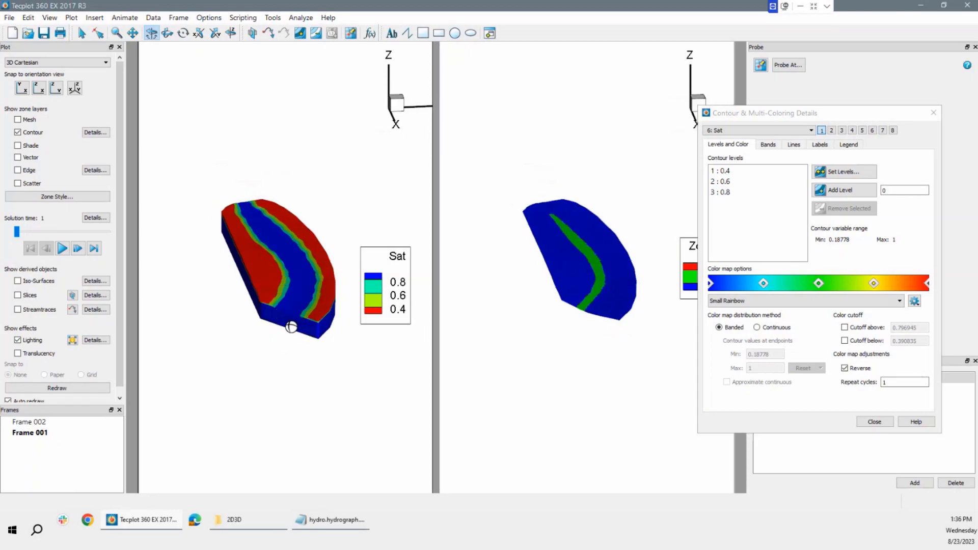
pyautogui.moveTo(297, 312); pyautogui.dragTo(292, 312)
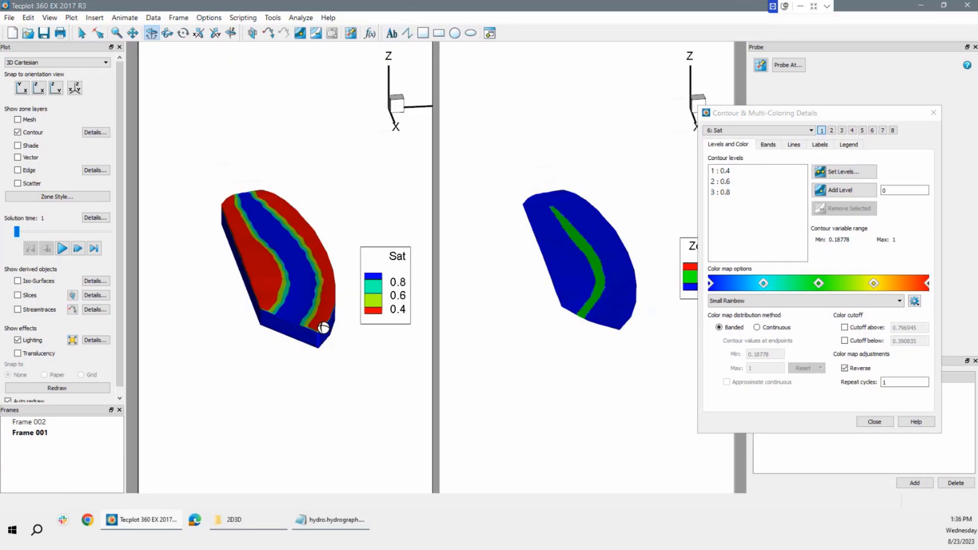
# Step: Set the axis dependency of Frame 001 to XY dependent with a Z size factor of 3
pyautogui.click(50, 19)
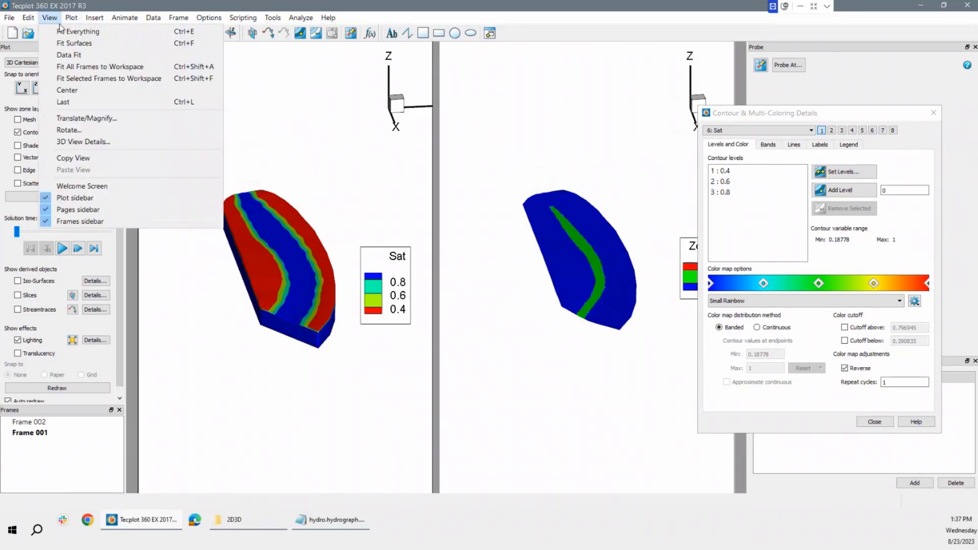
pyautogui.click(70, 21)
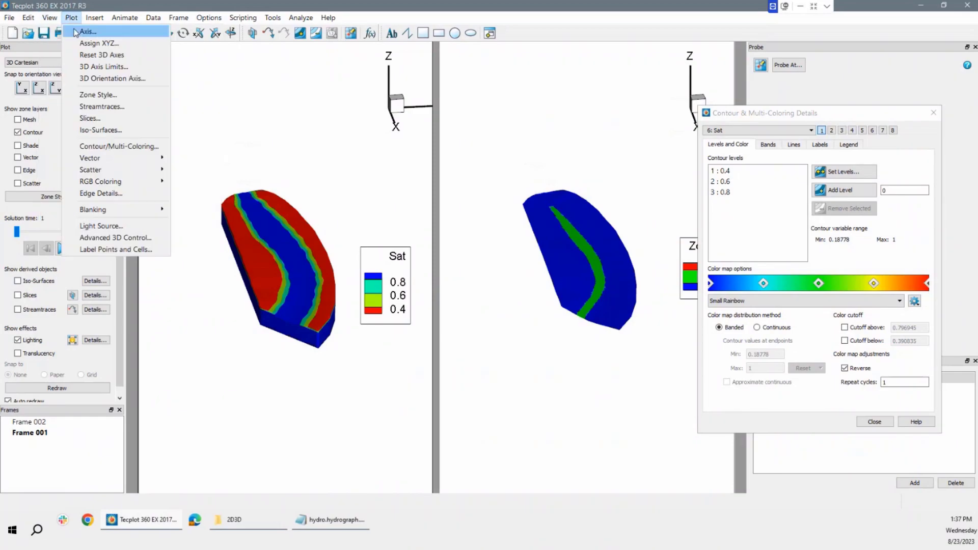
pyautogui.click(87, 31)
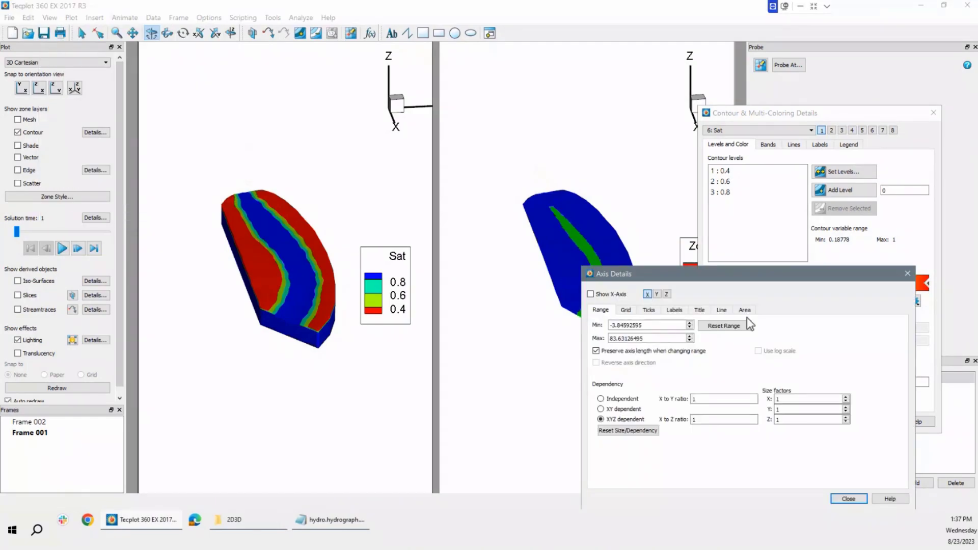
pyautogui.moveTo(713, 275); pyautogui.dragTo(681, 225)
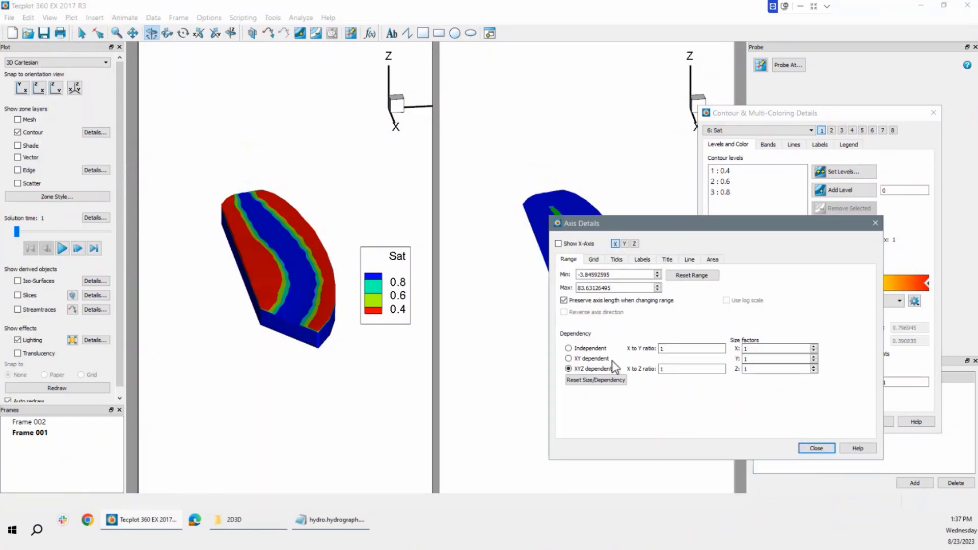
pyautogui.click(569, 348)
pyautogui.click(568, 358)
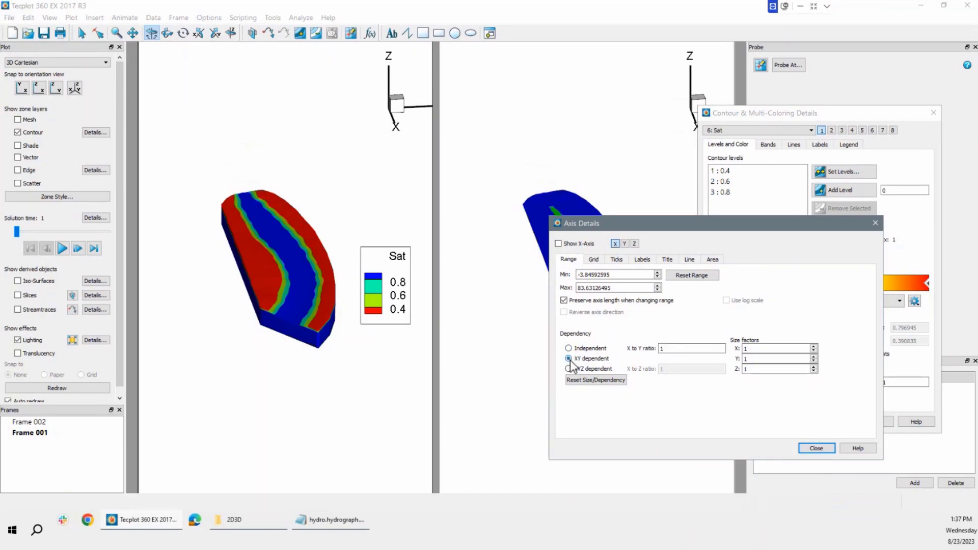
pyautogui.doubleClick(769, 373)
pyautogui.write('3')
pyautogui.click(754, 358)
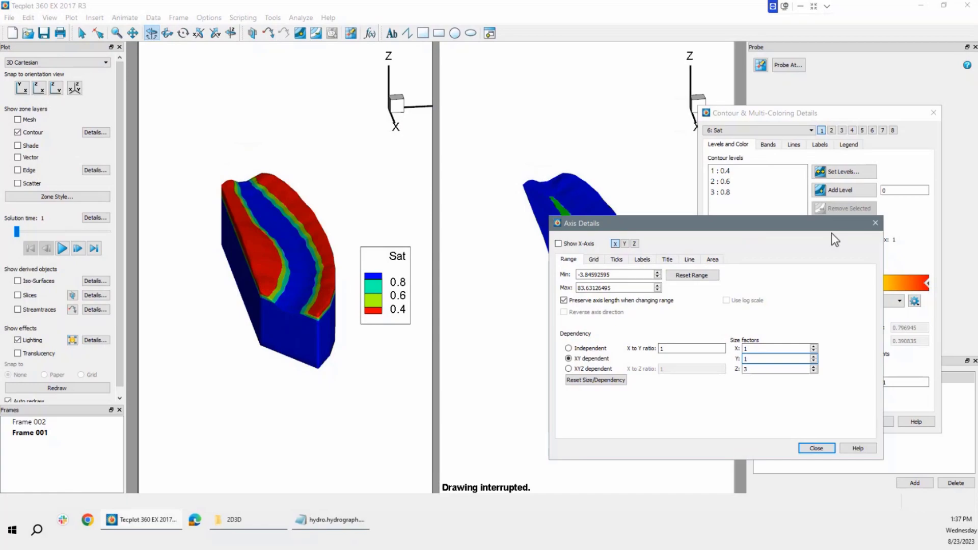
# Step: Make Frame 002 the active frame and close the axis details
pyautogui.moveTo(831, 234); pyautogui.dragTo(934, 241)
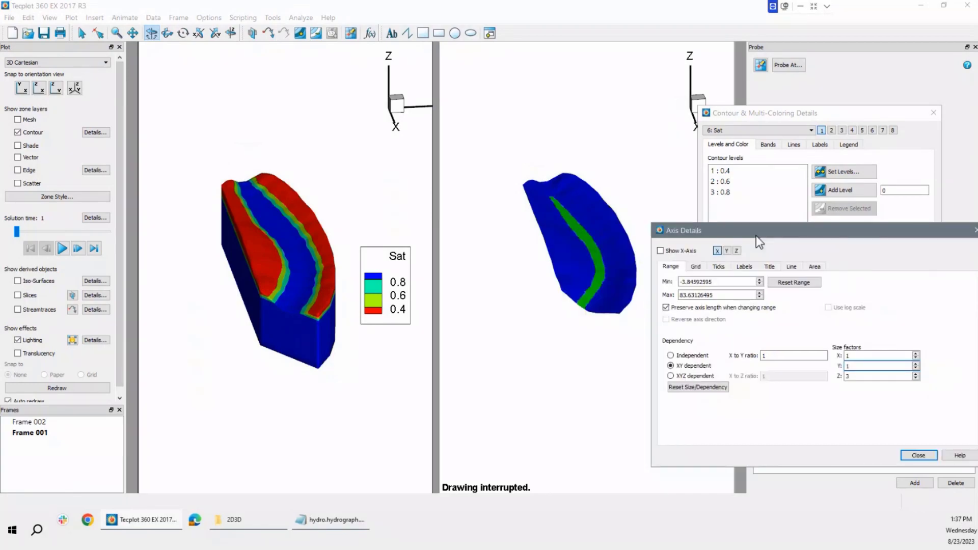
pyautogui.click(583, 352)
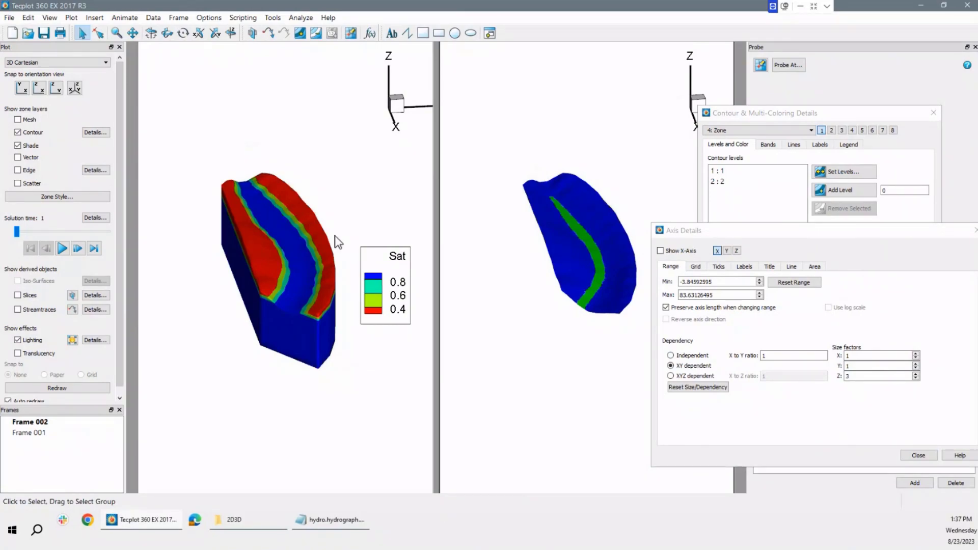
pyautogui.click(332, 200)
pyautogui.click(493, 221)
pyautogui.click(493, 220)
pyautogui.click(464, 211)
pyautogui.moveTo(840, 229); pyautogui.dragTo(686, 210)
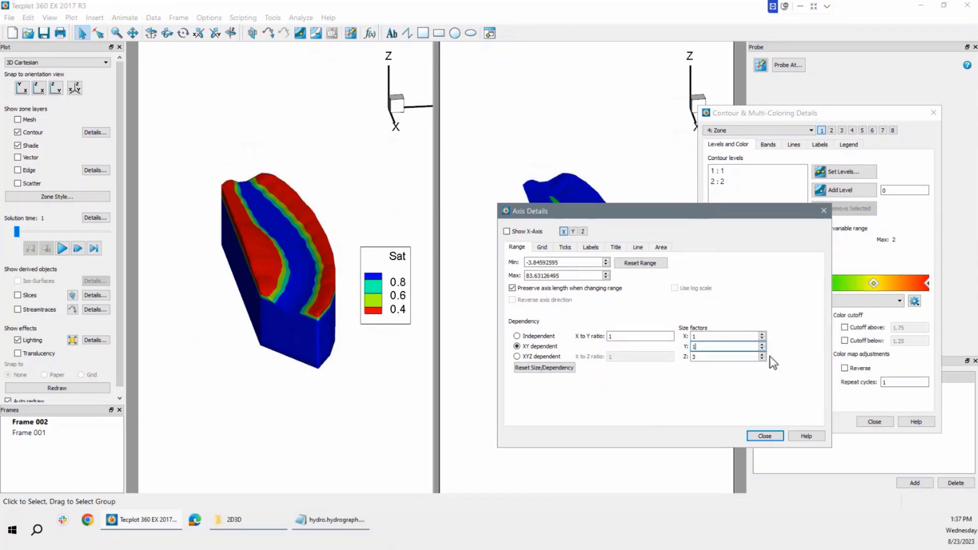
pyautogui.click(765, 435)
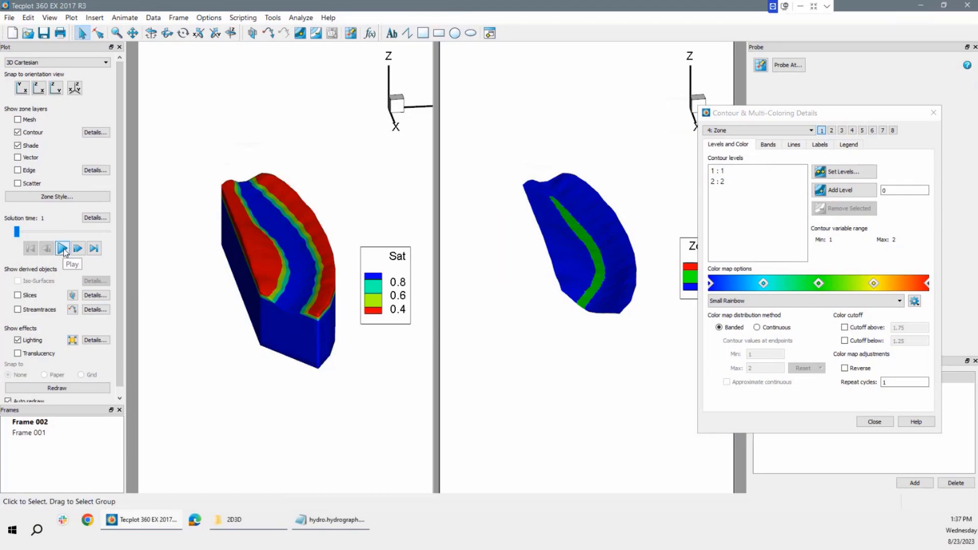
# Step: Play the solution time animation with Frame 002 active, step forward through the time steps, and return to the first one
pyautogui.click(64, 250)
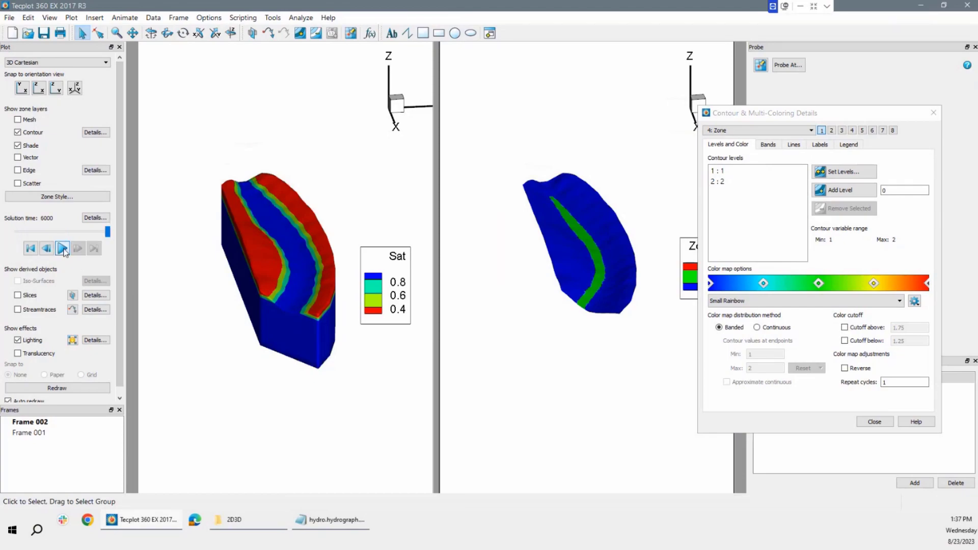
pyautogui.click(63, 250)
pyautogui.click(63, 248)
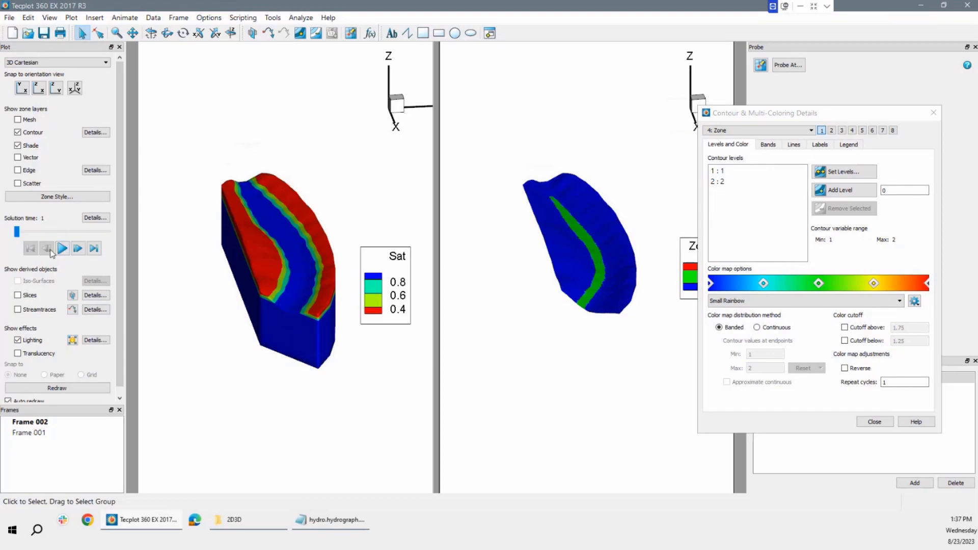
pyautogui.click(78, 249)
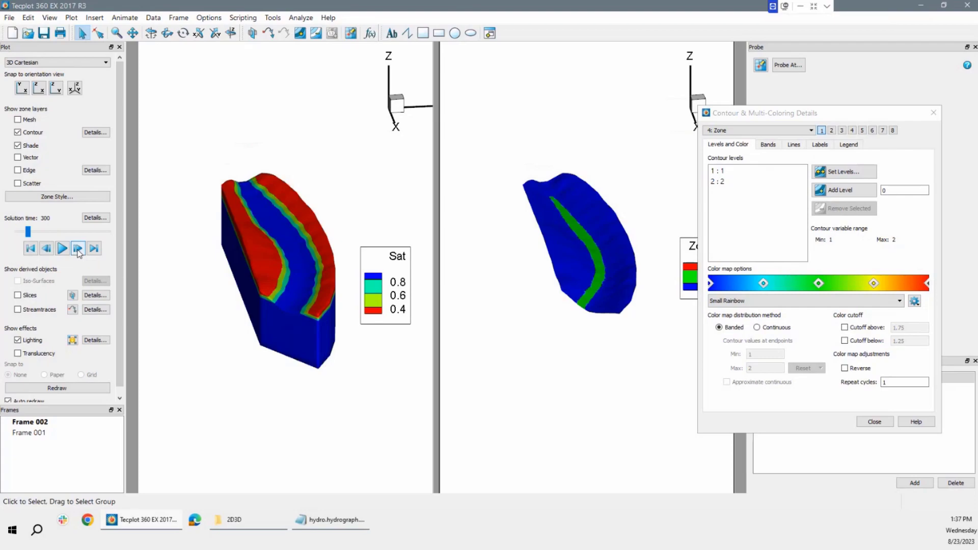
pyautogui.click(78, 249)
pyautogui.doubleClick(78, 249)
pyautogui.doubleClick(78, 248)
pyautogui.click(78, 249)
pyautogui.click(78, 248)
pyautogui.click(31, 248)
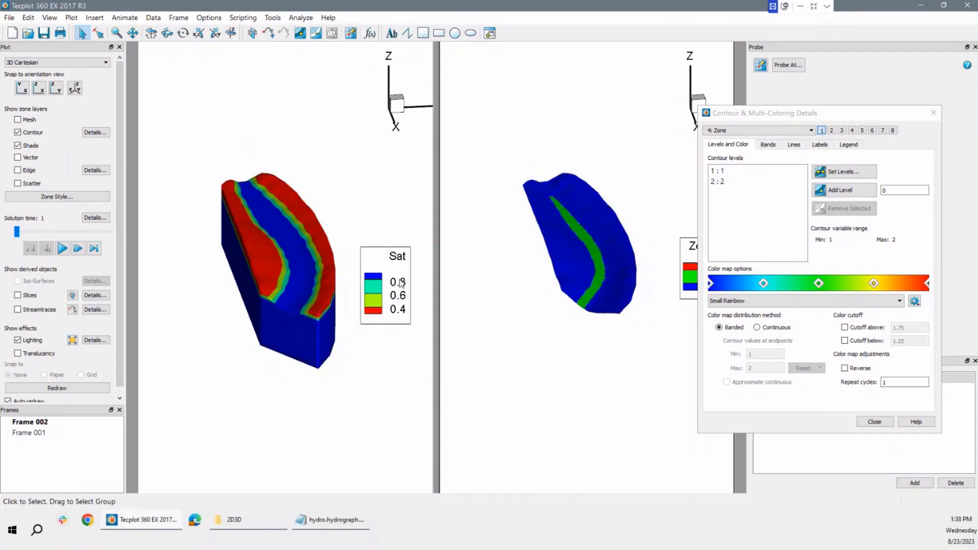
# Step: Close the contour details and make Frame 001 the active frame
pyautogui.click(933, 112)
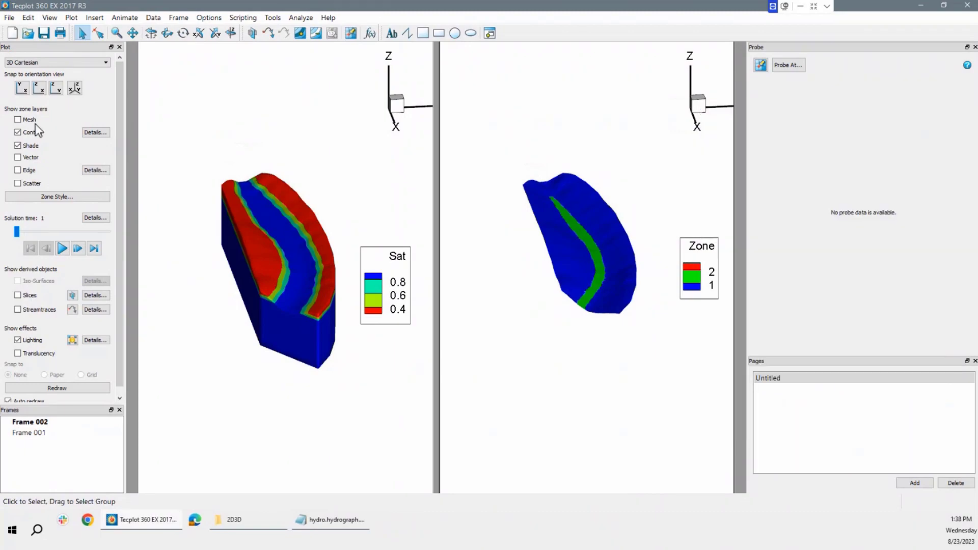
pyautogui.click(231, 117)
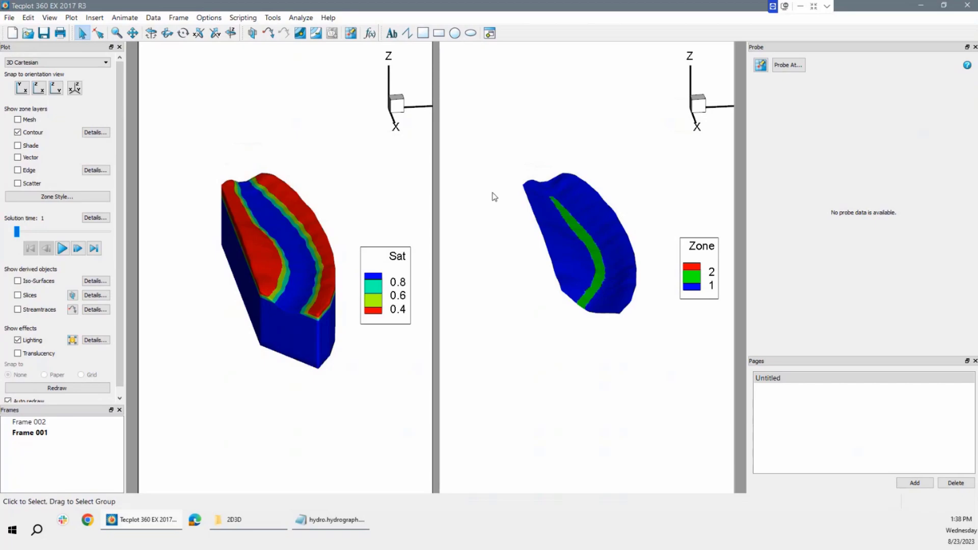
pyautogui.click(643, 248)
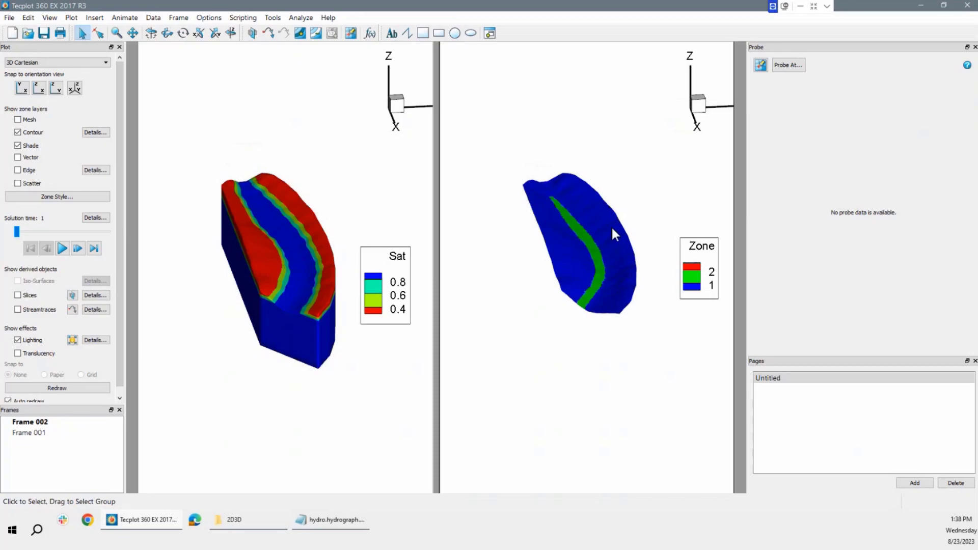
pyautogui.click(360, 198)
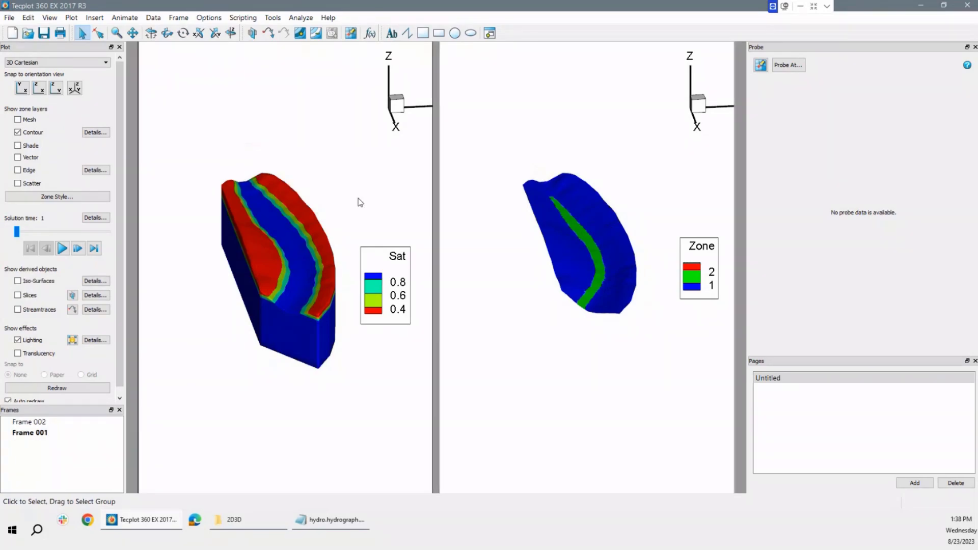
# Step: Play the Sat animation in Frame 001, return to the first time step, and advance stepwise to solution time 3000
pyautogui.click(66, 251)
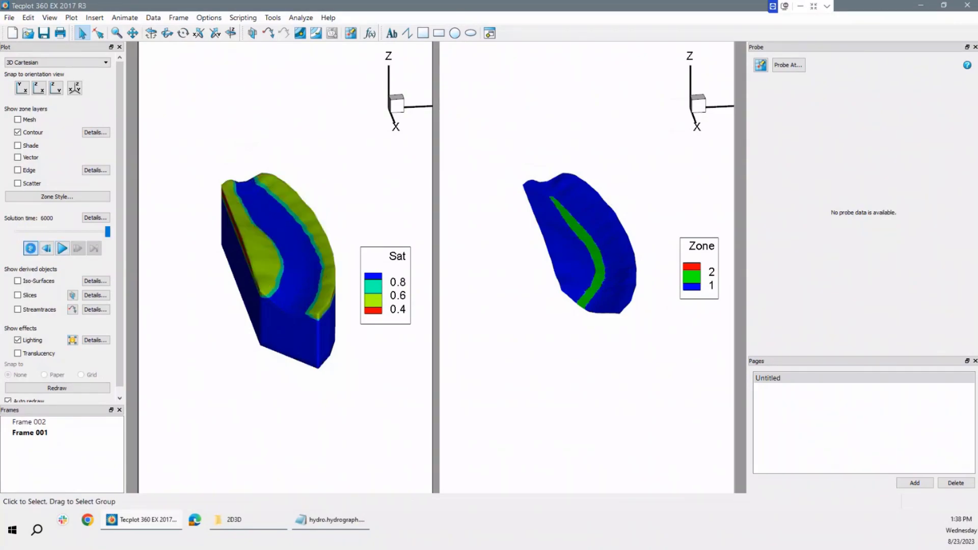
pyautogui.click(30, 248)
pyautogui.click(77, 251)
pyautogui.click(78, 251)
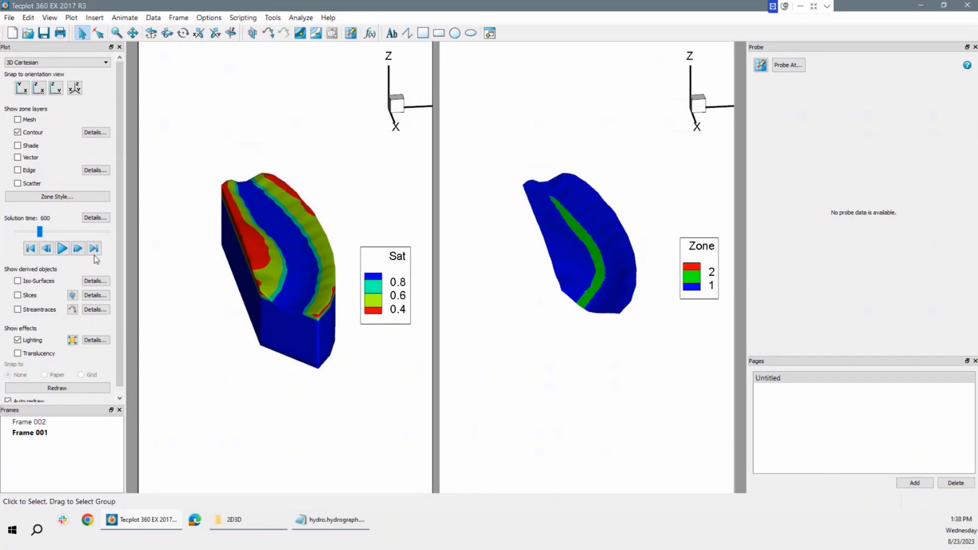
pyautogui.click(78, 249)
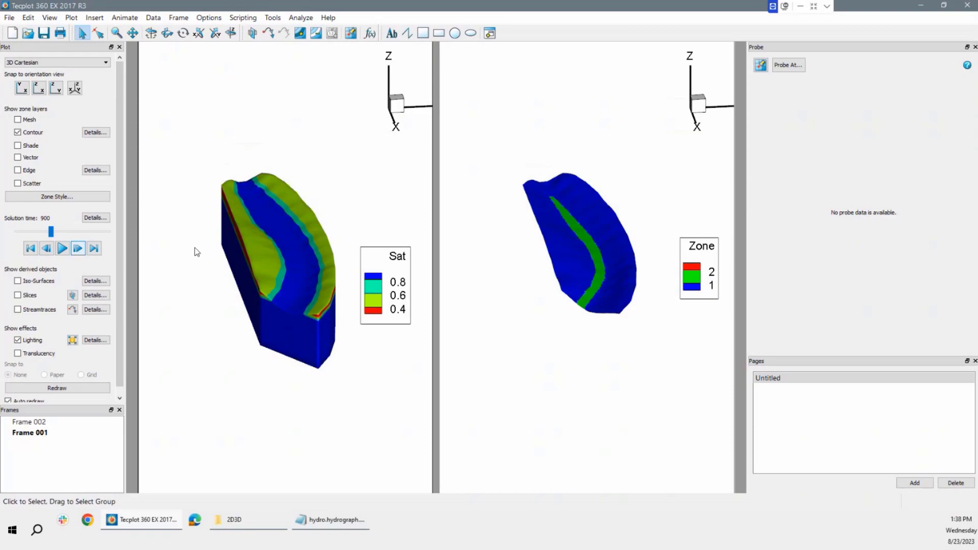
pyautogui.click(78, 249)
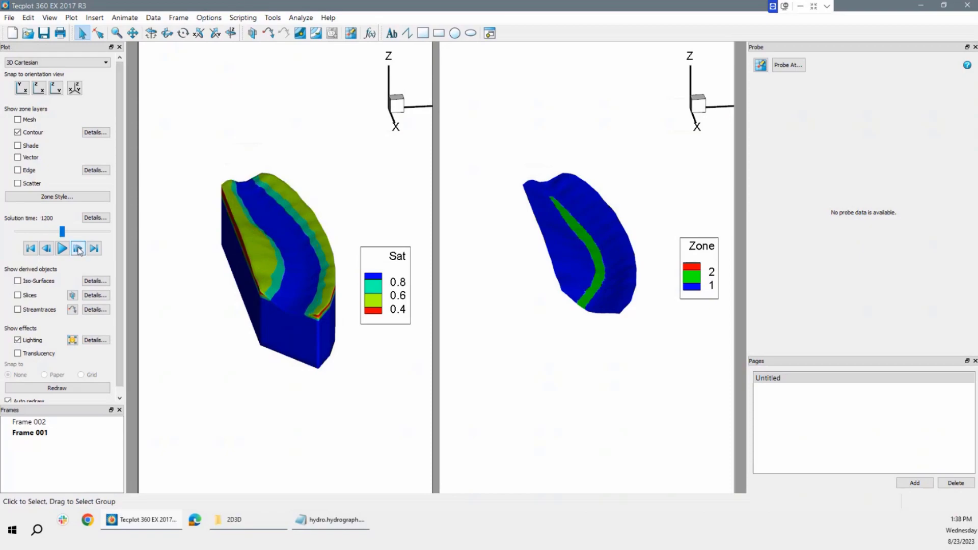
pyautogui.click(78, 249)
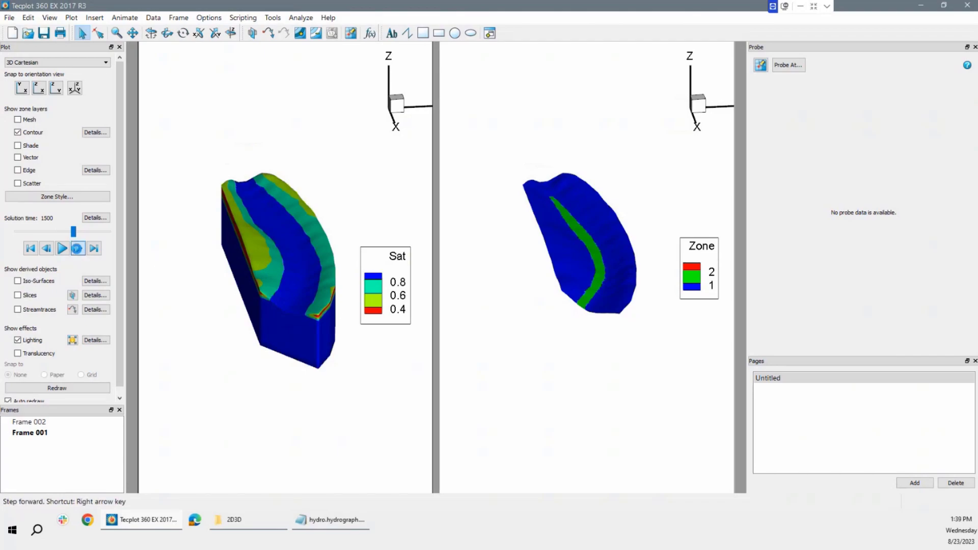
pyautogui.click(78, 249)
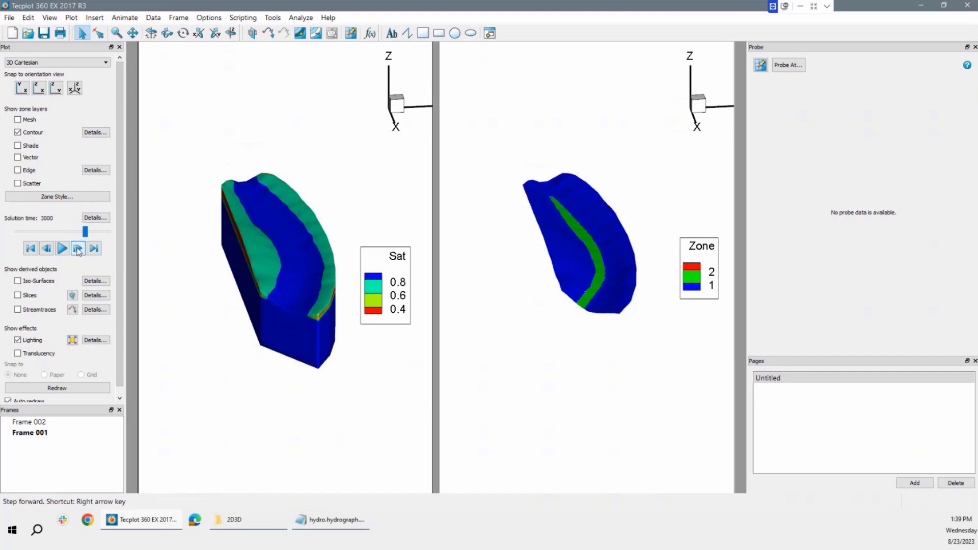
# Step: Play the Sat animation in Frame 001 and step back and forth through the last time steps, ending at solution time 6000
pyautogui.click(77, 249)
pyautogui.click(64, 249)
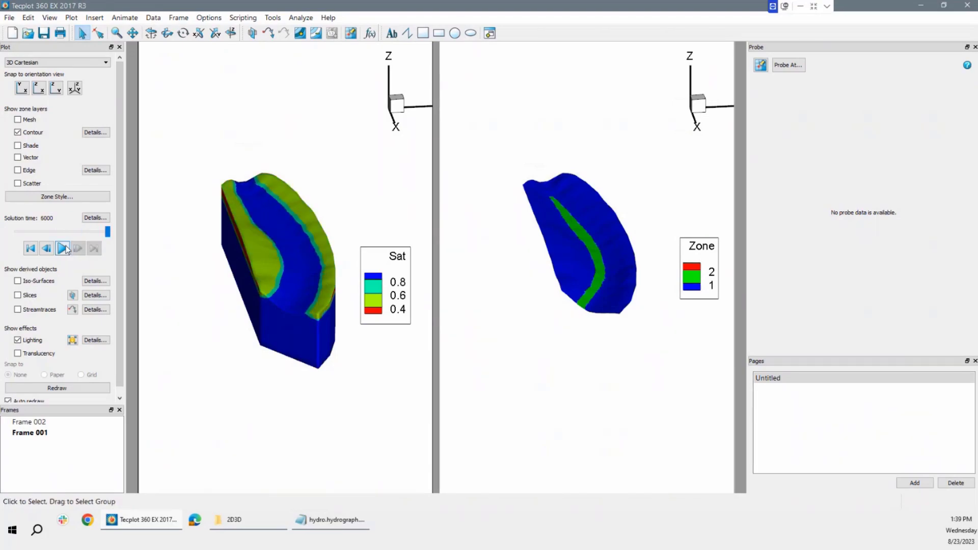
pyautogui.click(46, 249)
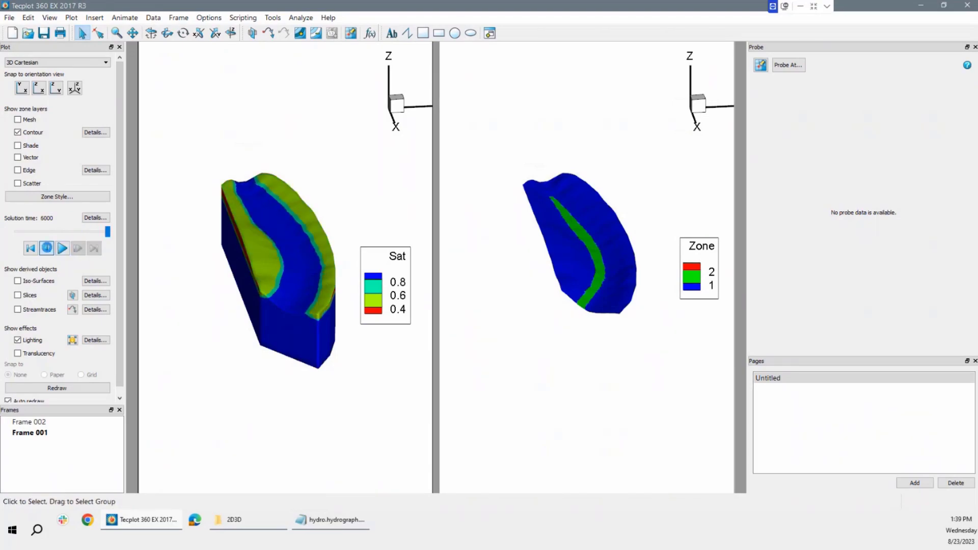
pyautogui.click(46, 249)
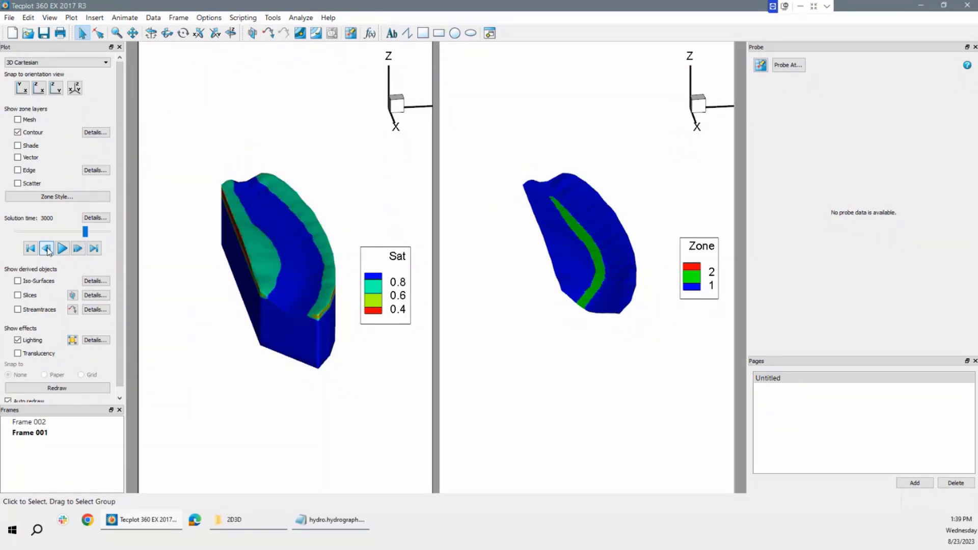
pyautogui.click(78, 249)
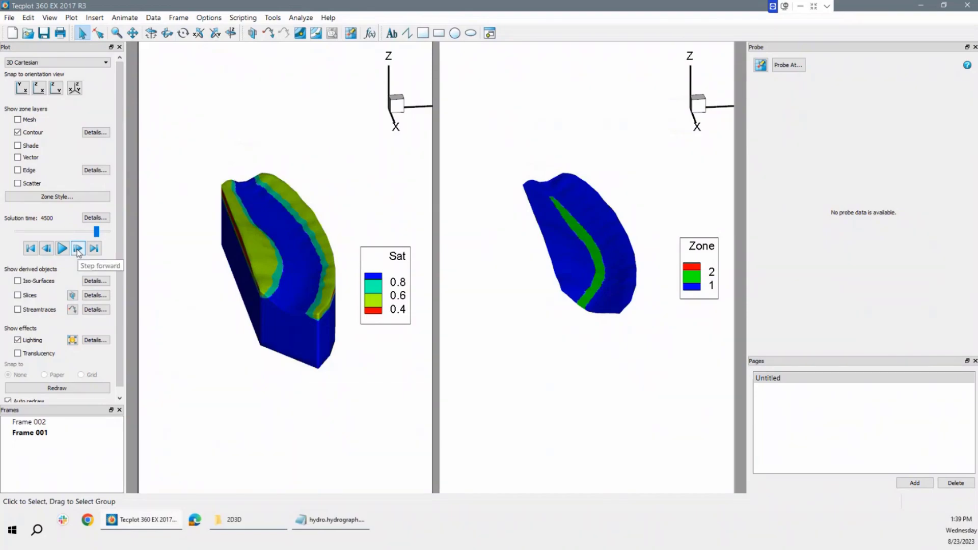
pyautogui.click(78, 249)
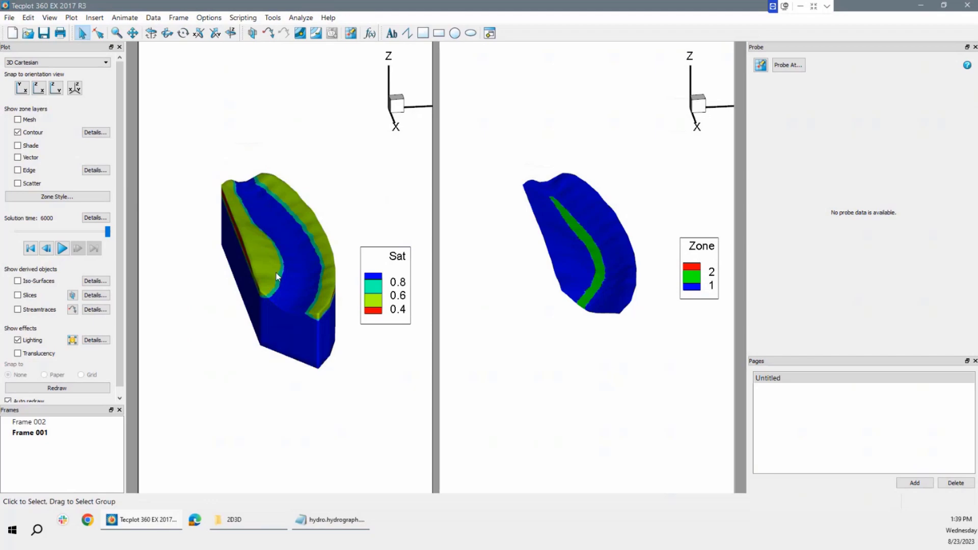
# Step: Make Frame 002 active and change its contour variable to Depth
pyautogui.click(648, 220)
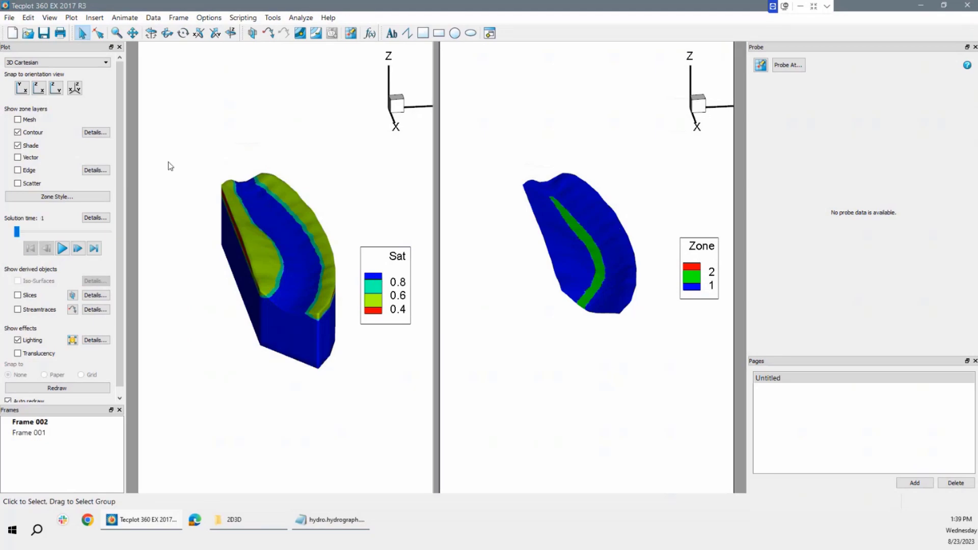
pyautogui.click(96, 133)
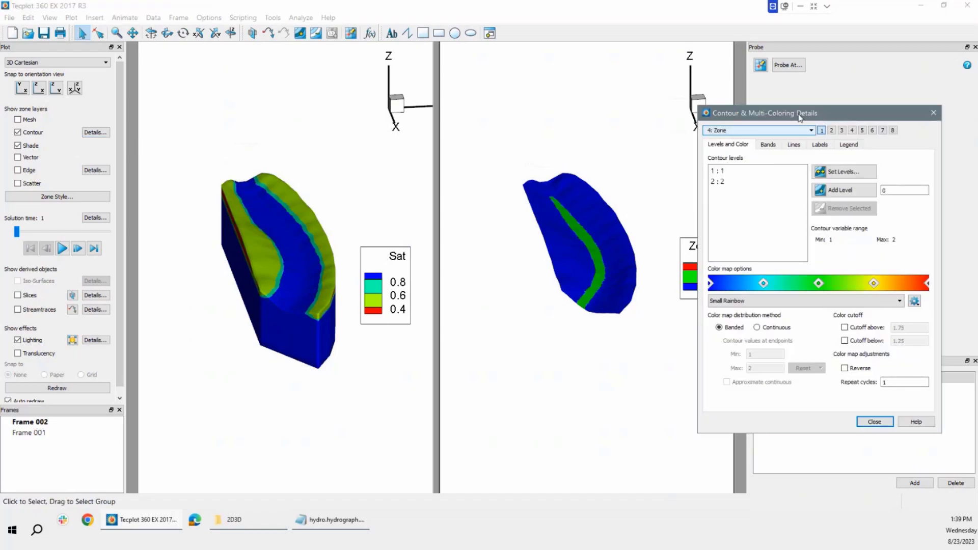
pyautogui.moveTo(799, 117); pyautogui.dragTo(676, 129)
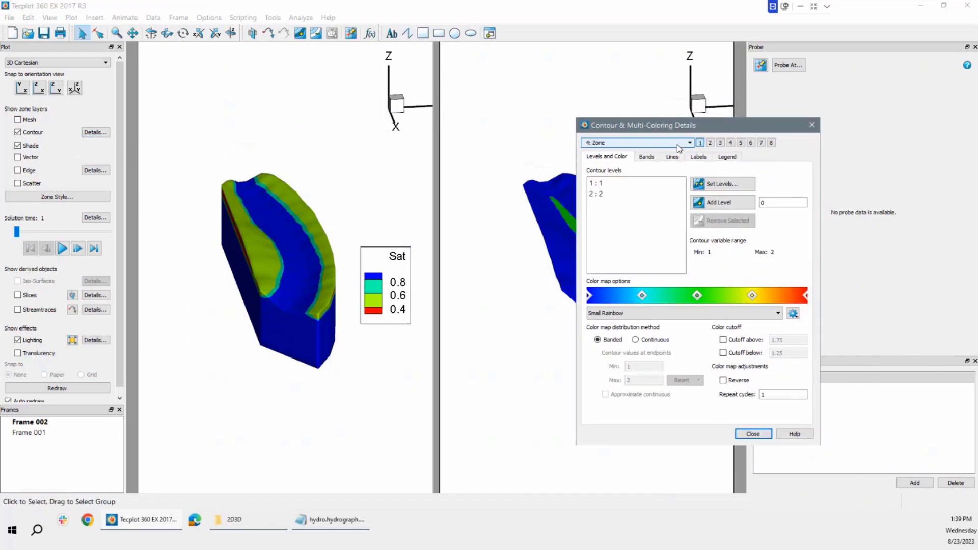
pyautogui.click(678, 147)
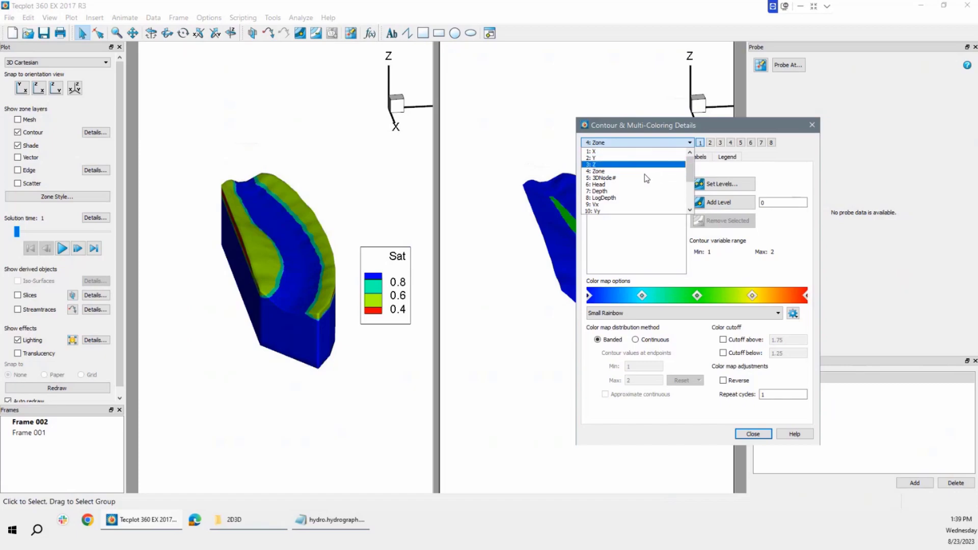
pyautogui.scroll(-1, 644, 182)
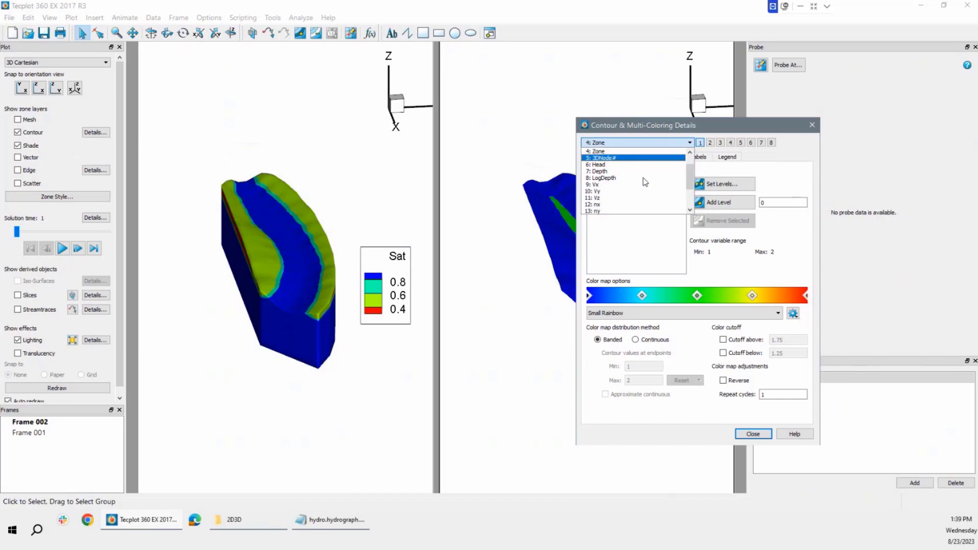
pyautogui.click(613, 174)
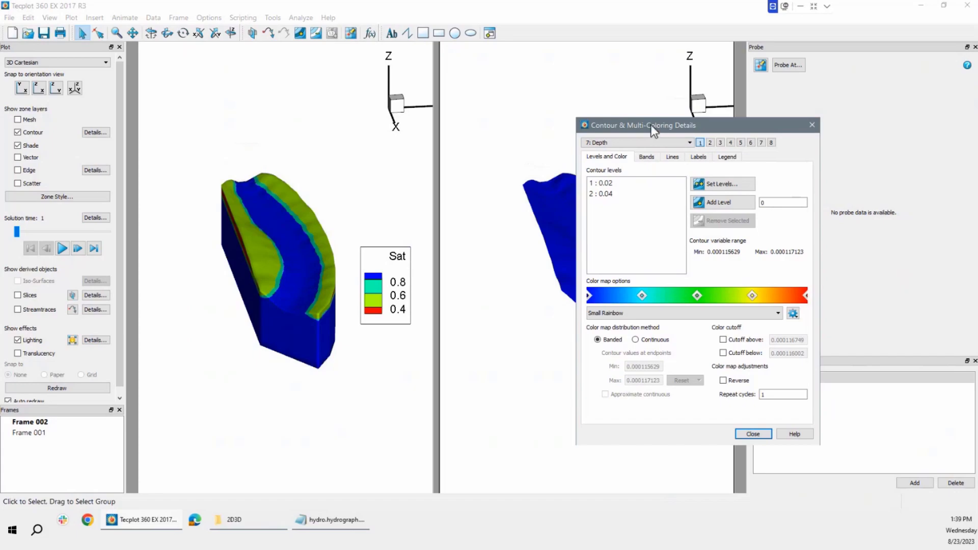
# Step: Set the Depth contour levels to a minimum of 0.001 with a delta of 0.01, and close the contour details
pyautogui.moveTo(708, 126); pyautogui.dragTo(816, 122)
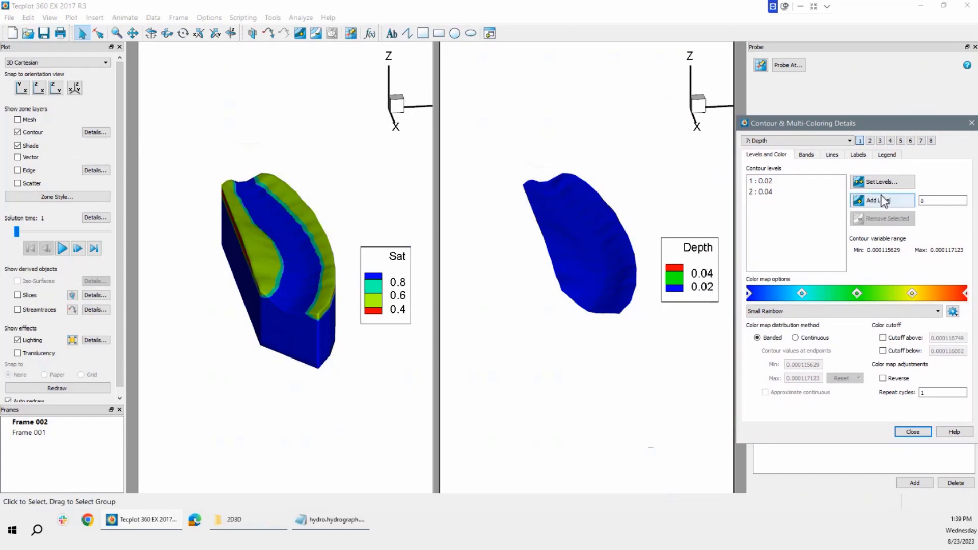
pyautogui.click(879, 181)
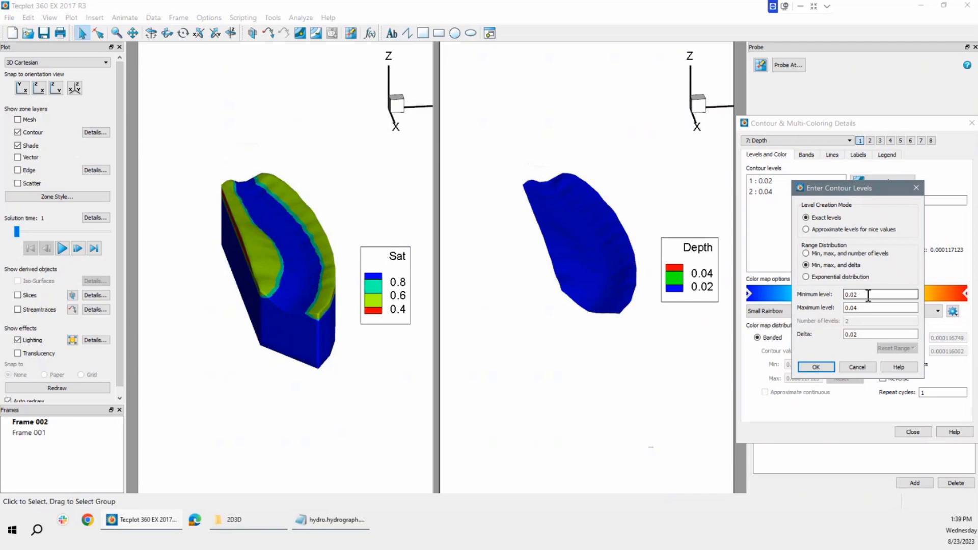
pyautogui.moveTo(868, 294); pyautogui.dragTo(831, 294)
pyautogui.write('0.001')
pyautogui.moveTo(858, 334); pyautogui.dragTo(839, 338)
pyautogui.write('0.01')
pyautogui.click(815, 367)
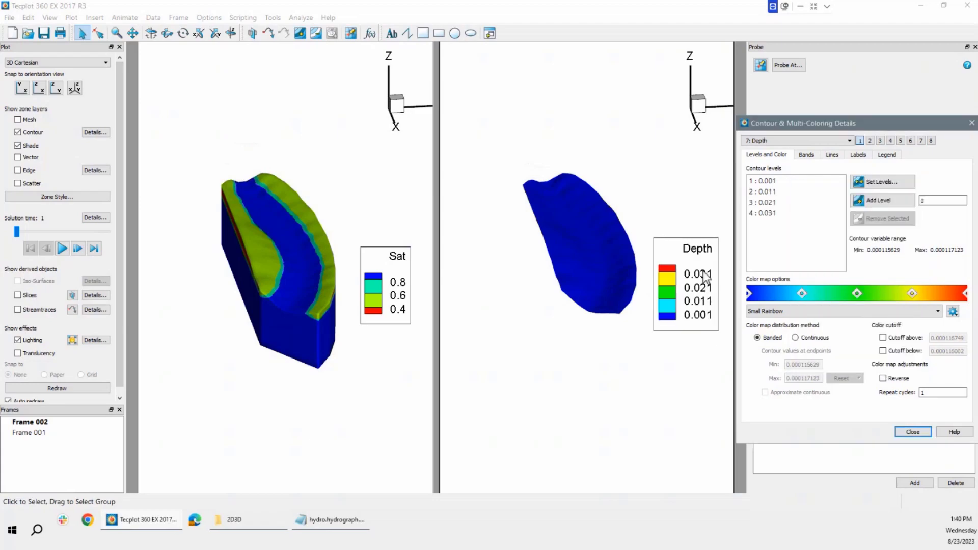
pyautogui.click(911, 431)
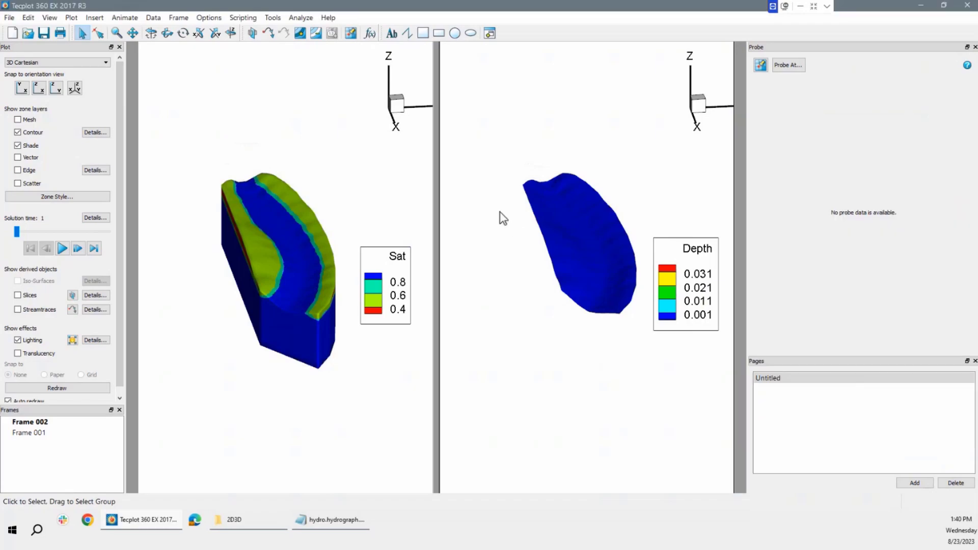
# Step: Step the Depth surface in Frame 002 forward through the time steps to solution time 4500
pyautogui.click(78, 248)
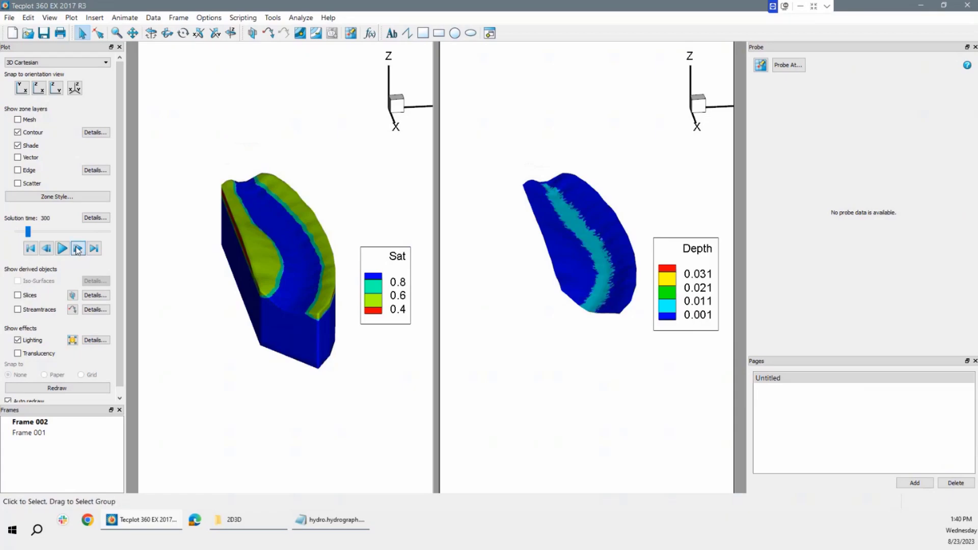
pyautogui.click(78, 248)
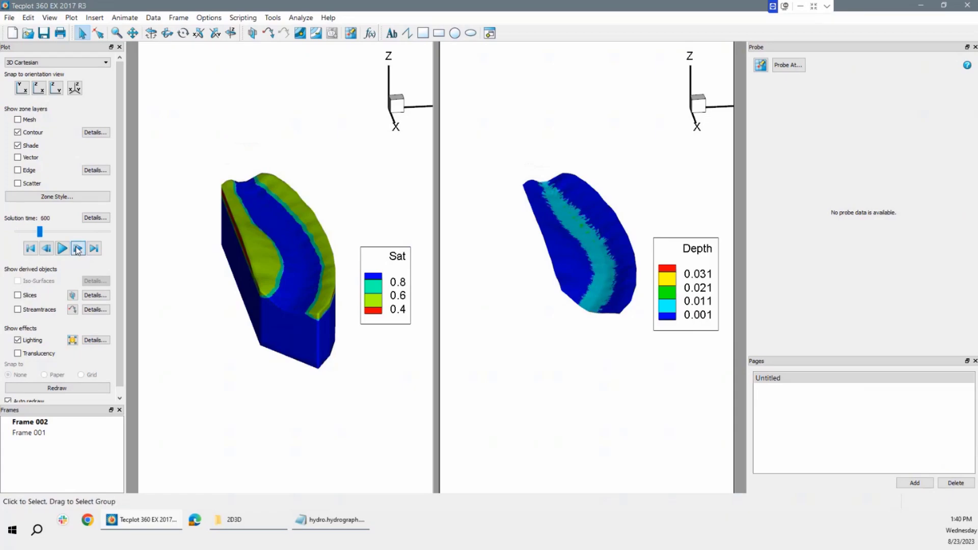
pyautogui.click(77, 248)
pyautogui.click(77, 248)
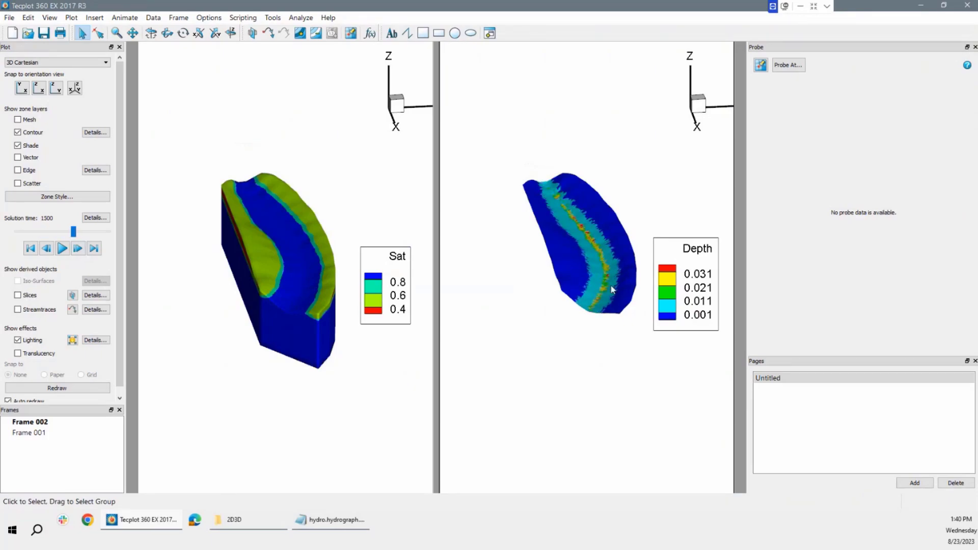
pyautogui.click(78, 248)
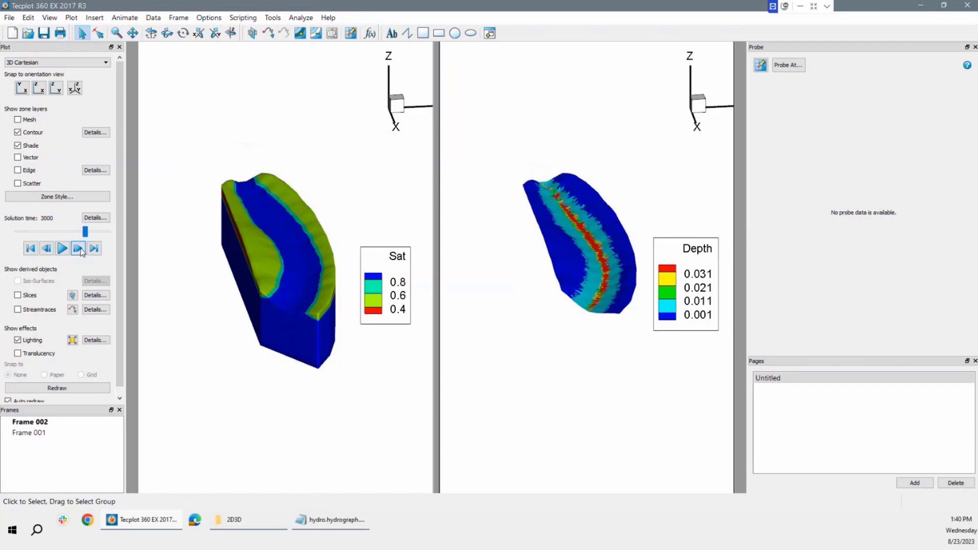
pyautogui.click(78, 248)
# Step: Reverse the Depth color map in Frame 002 and play the animation to the last time step
pyautogui.click(102, 132)
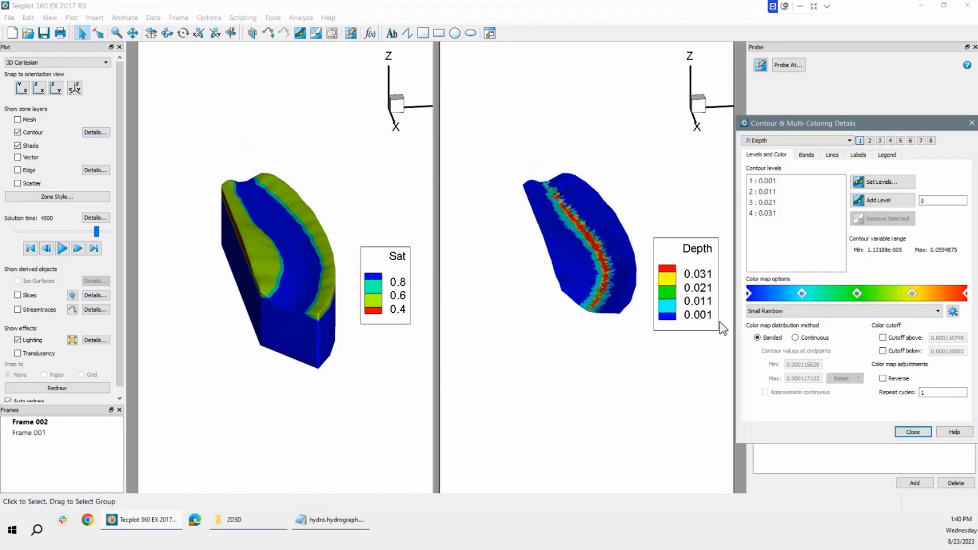
pyautogui.click(884, 379)
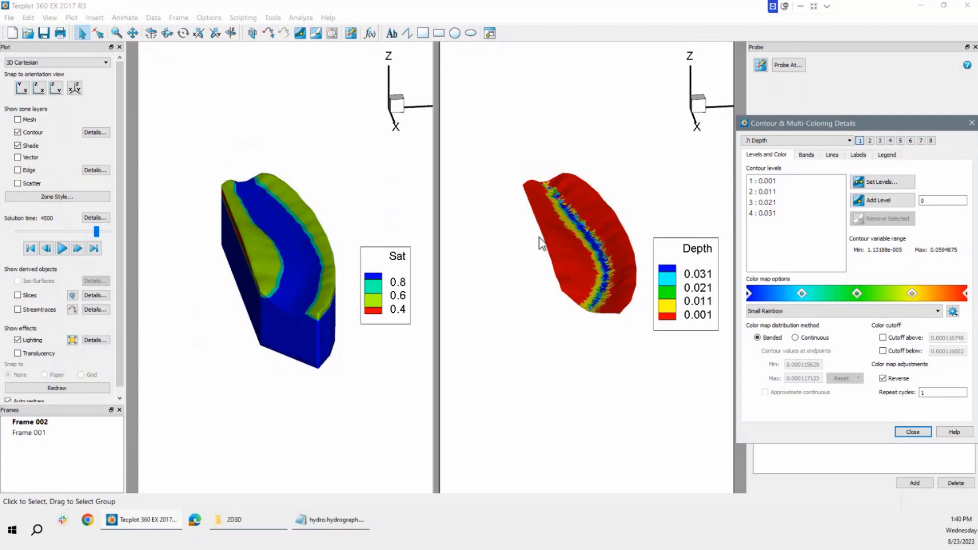
pyautogui.click(62, 249)
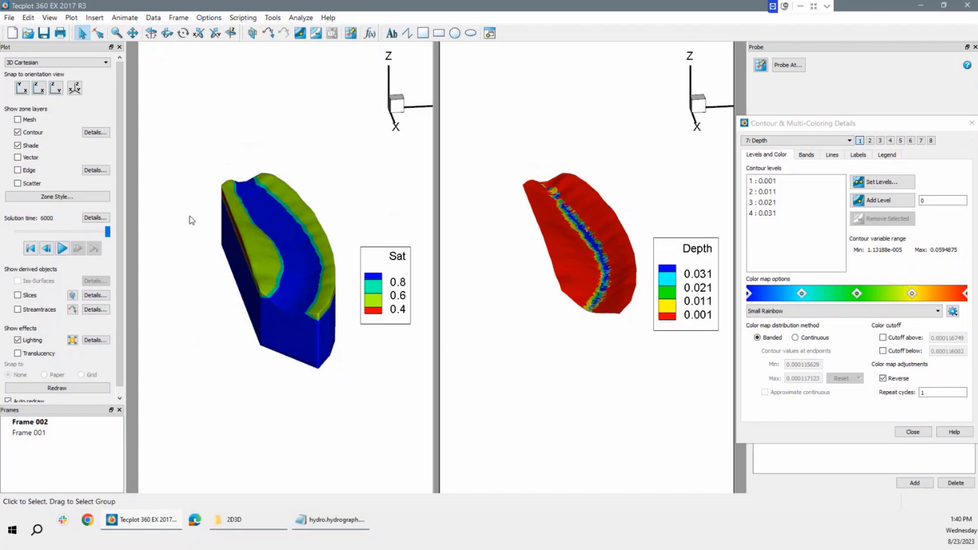
pyautogui.click(971, 123)
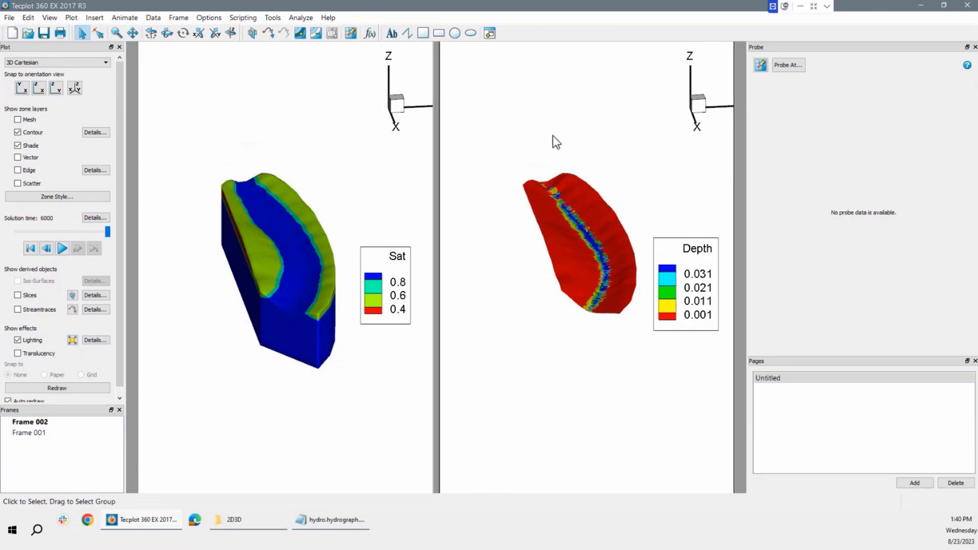
# Step: Apply the solution time and 3D plot view links to all frames of group 1, and play the linked animation
pyautogui.click(179, 17)
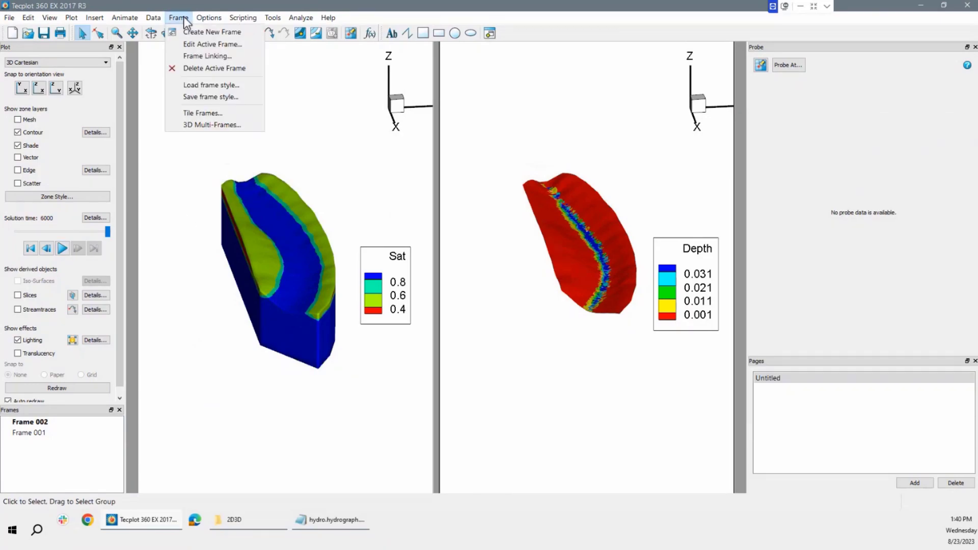
pyautogui.click(197, 57)
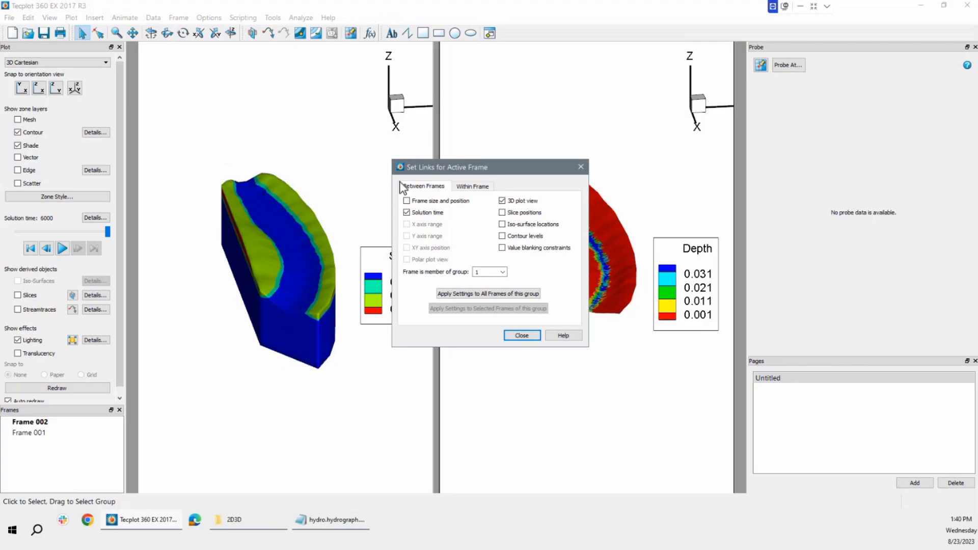
pyautogui.moveTo(512, 167); pyautogui.dragTo(818, 145)
pyautogui.click(792, 271)
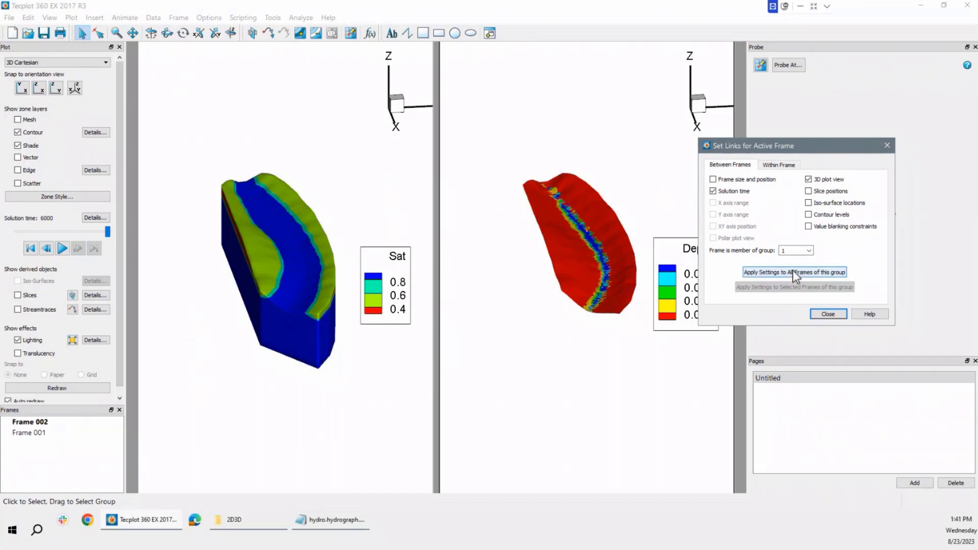
pyautogui.click(828, 314)
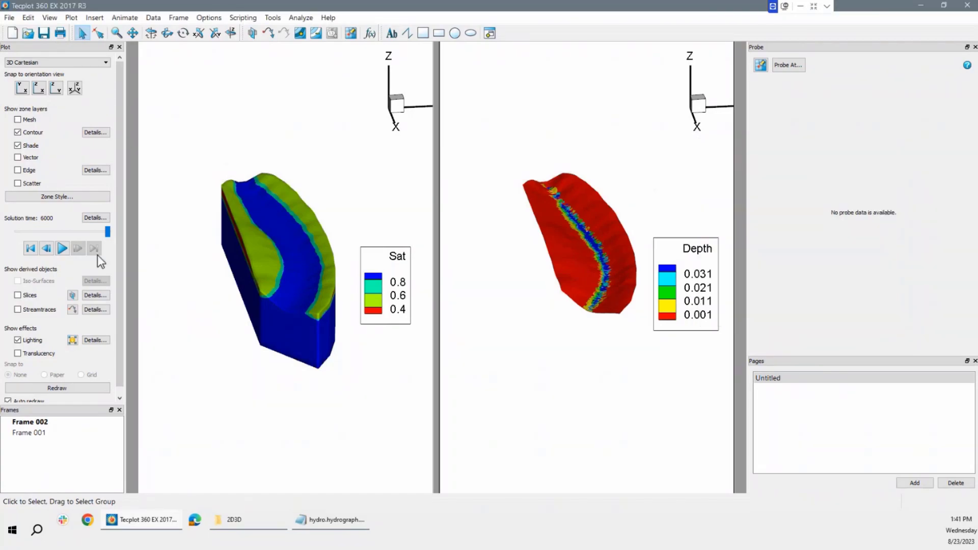
pyautogui.click(62, 249)
pyautogui.click(63, 249)
# Step: Create a Depth time series plot by probing a point in the channel on the overland flow surface
pyautogui.click(273, 18)
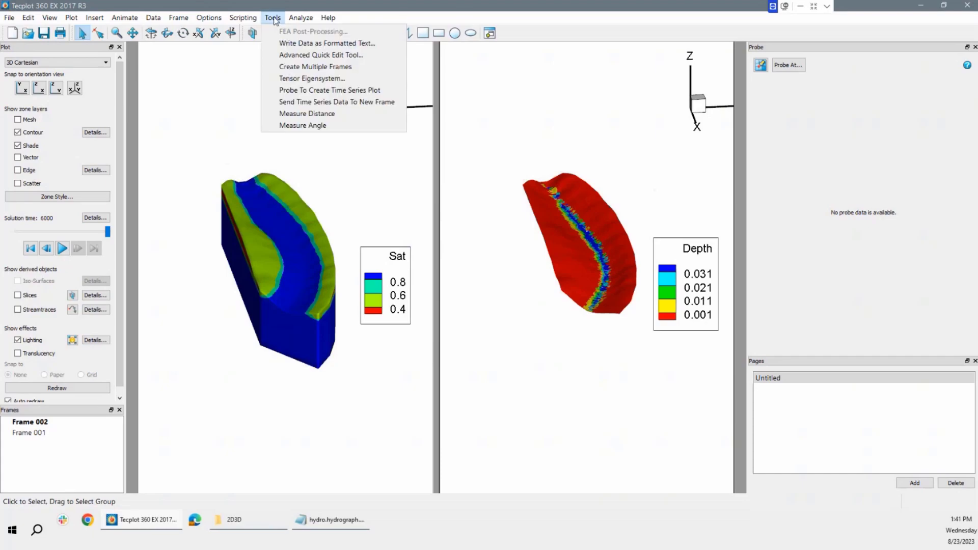
pyautogui.click(326, 90)
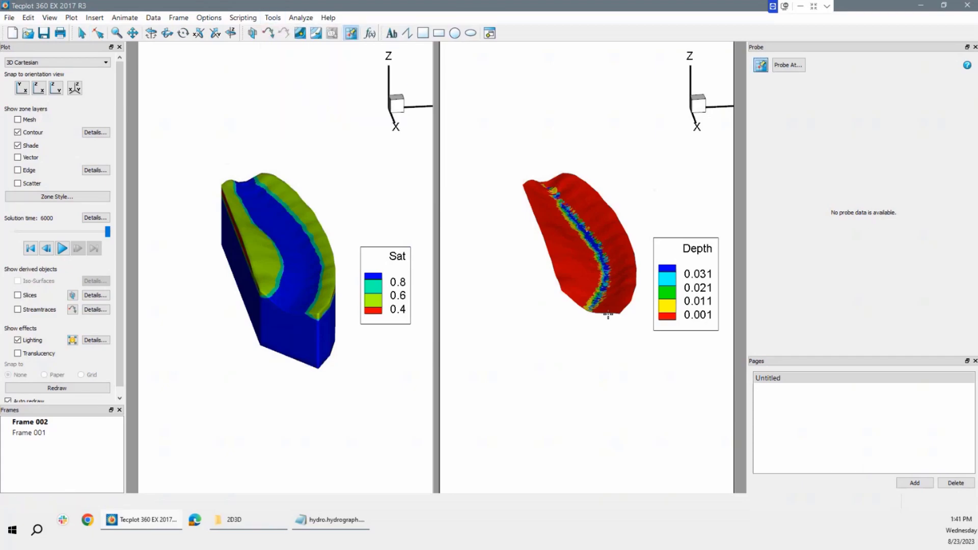
pyautogui.click(588, 236)
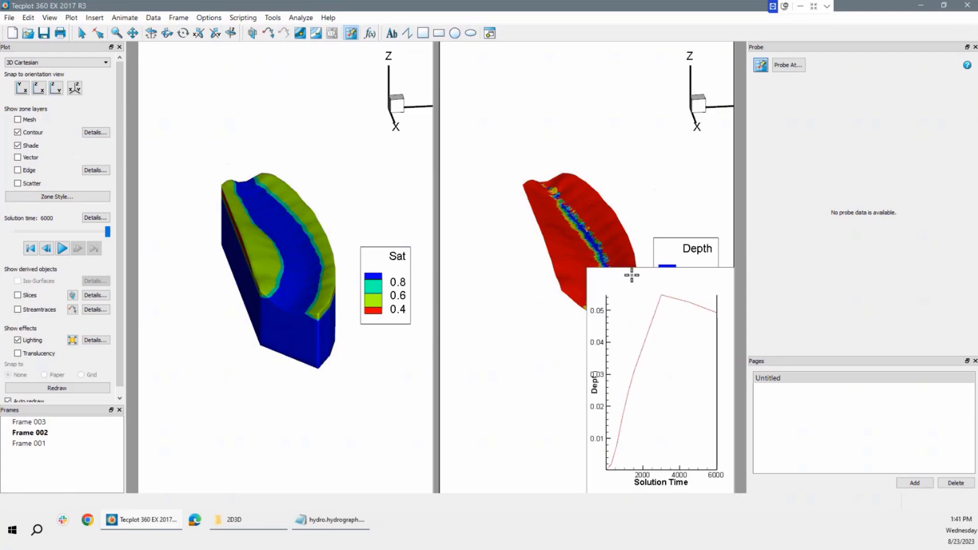
# Step: Widen the time series plot frame toward the divider and lower its upper edge so it sits below the Depth surface and legend
pyautogui.click(82, 33)
pyautogui.click(638, 268)
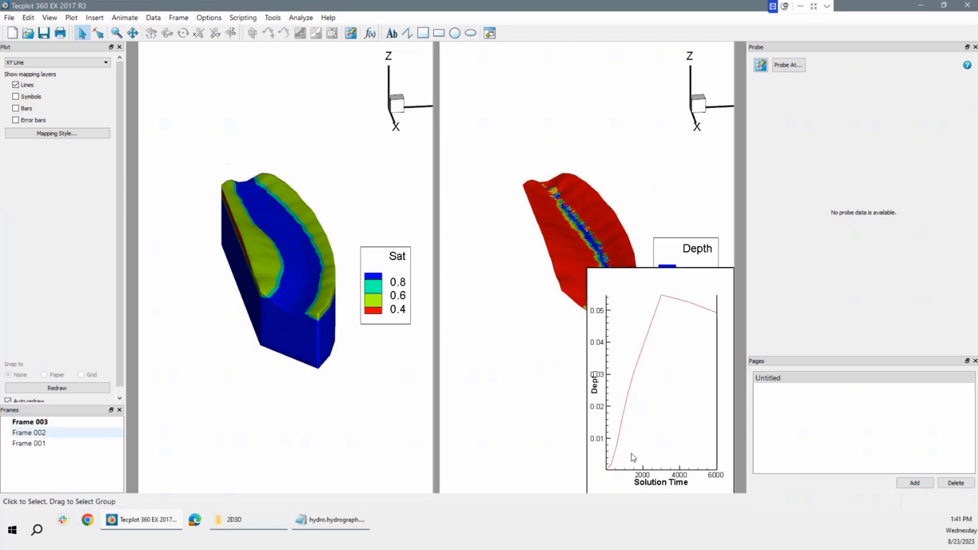
pyautogui.click(588, 407)
pyautogui.moveTo(586, 382); pyautogui.dragTo(461, 382)
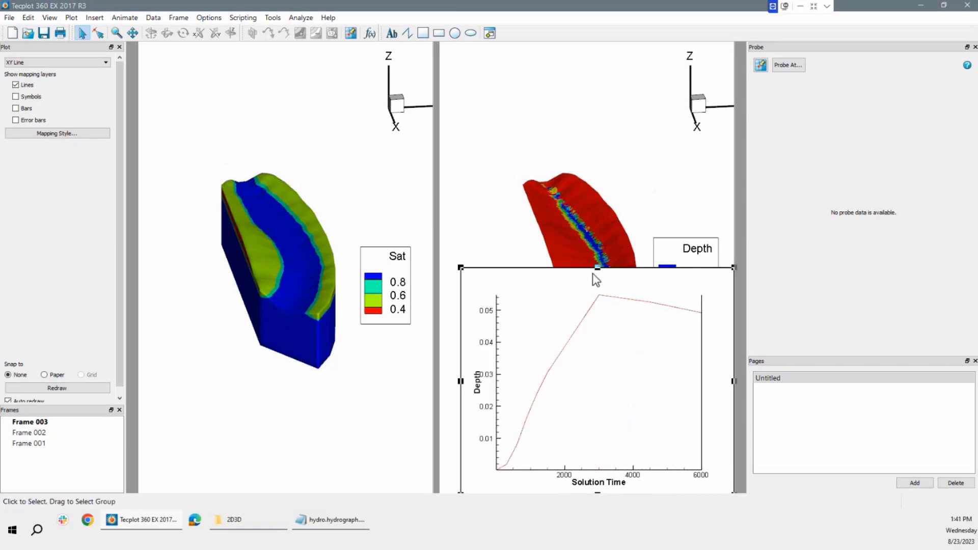
pyautogui.moveTo(596, 268); pyautogui.dragTo(595, 344)
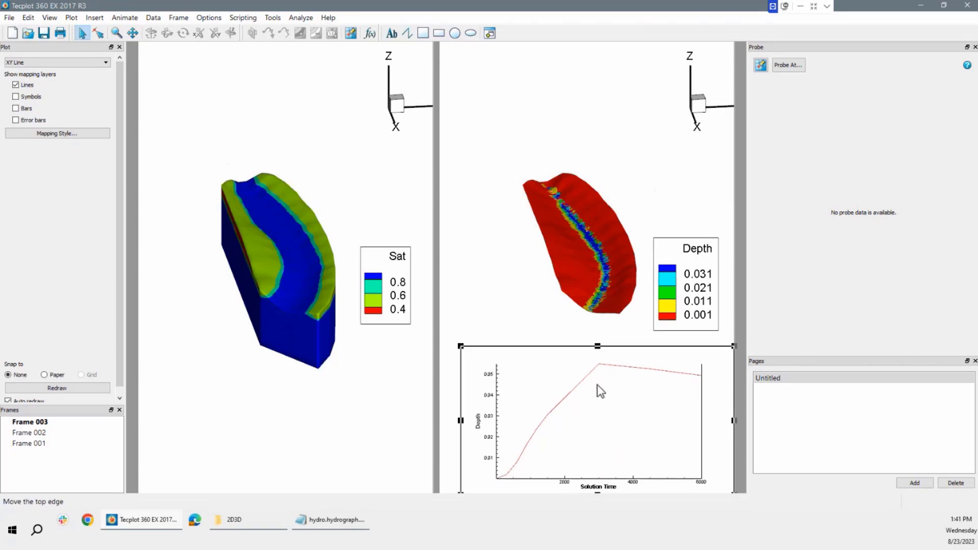
# Step: Deselect the time series plot frame and make Frame 001 the active frame
pyautogui.click(655, 413)
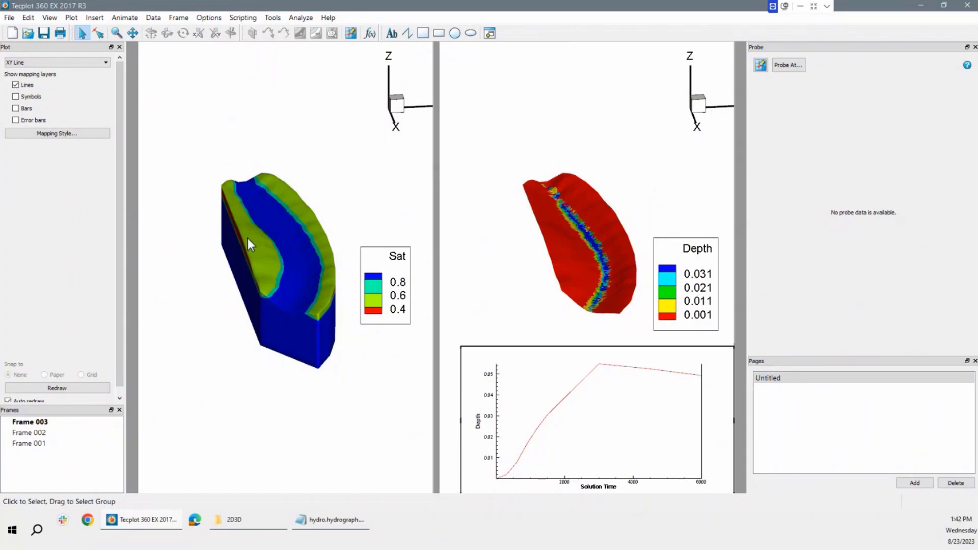
pyautogui.click(367, 207)
pyautogui.click(366, 207)
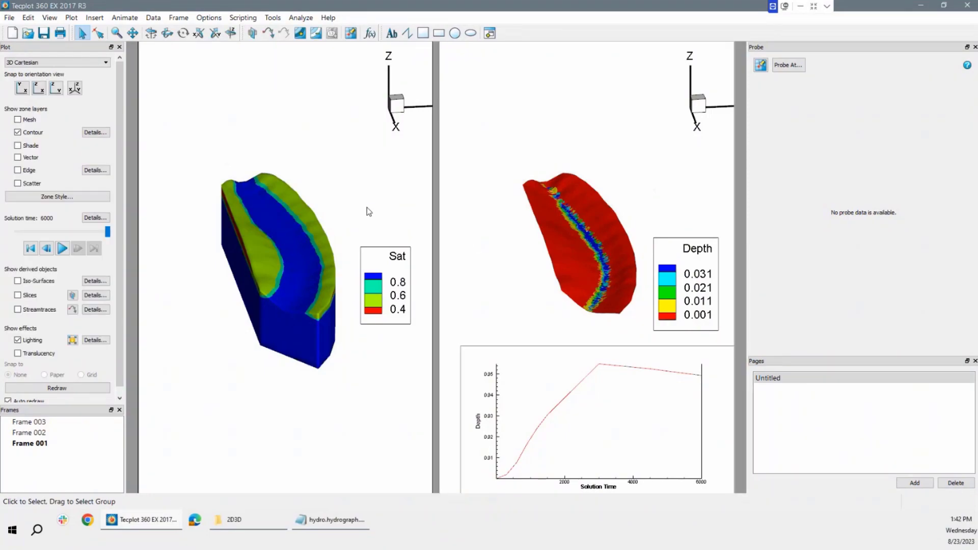
# Step: Draw a straight polyline across the channel on the saturation model in Frame 001
pyautogui.doubleClick(308, 164)
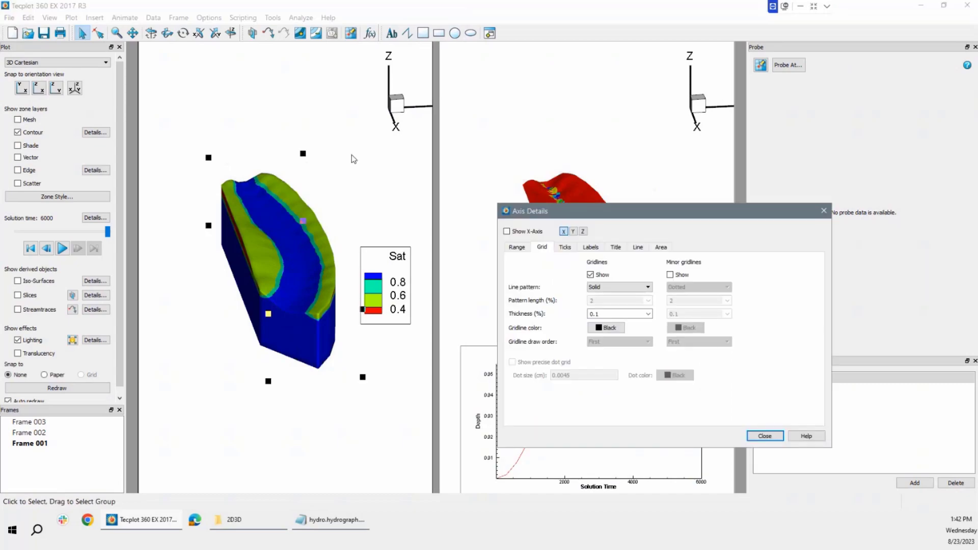
pyautogui.click(820, 212)
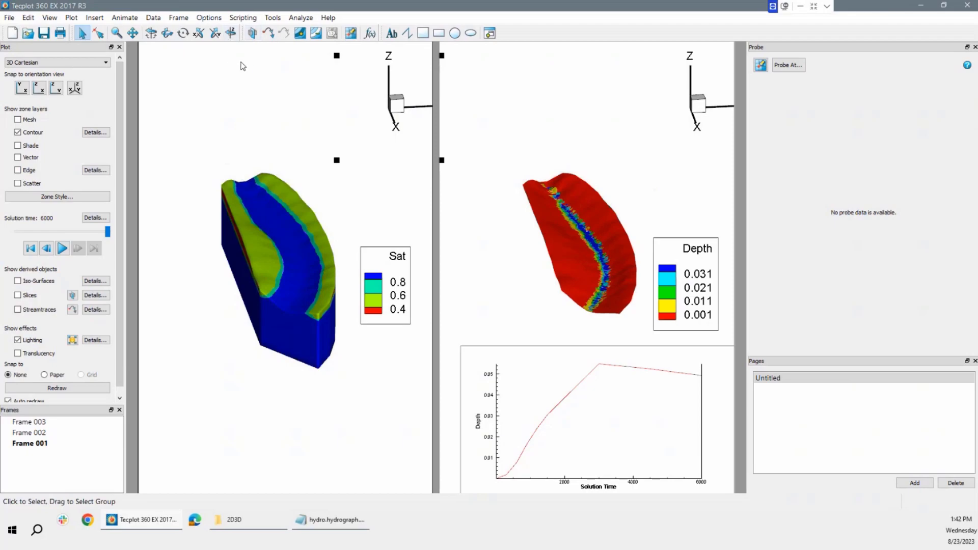
pyautogui.click(408, 35)
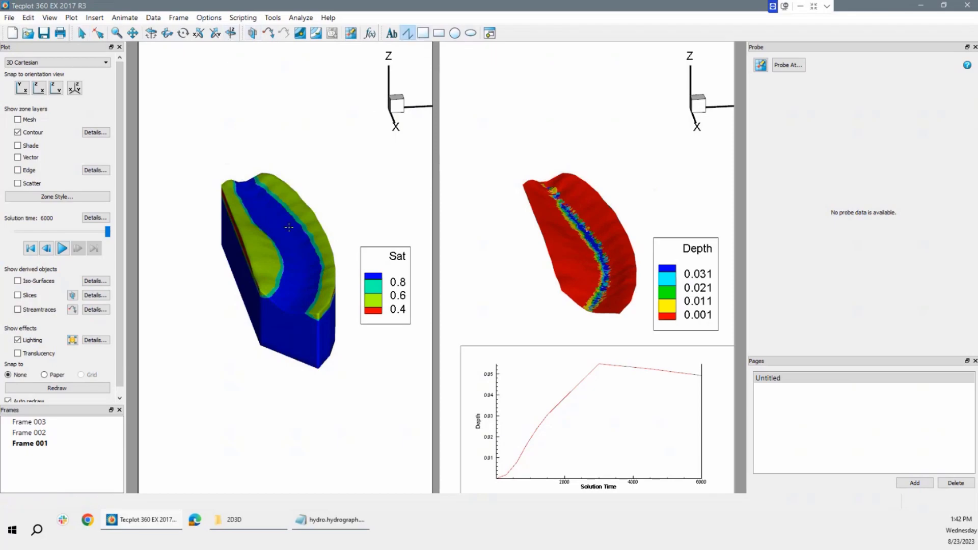
pyautogui.click(244, 241)
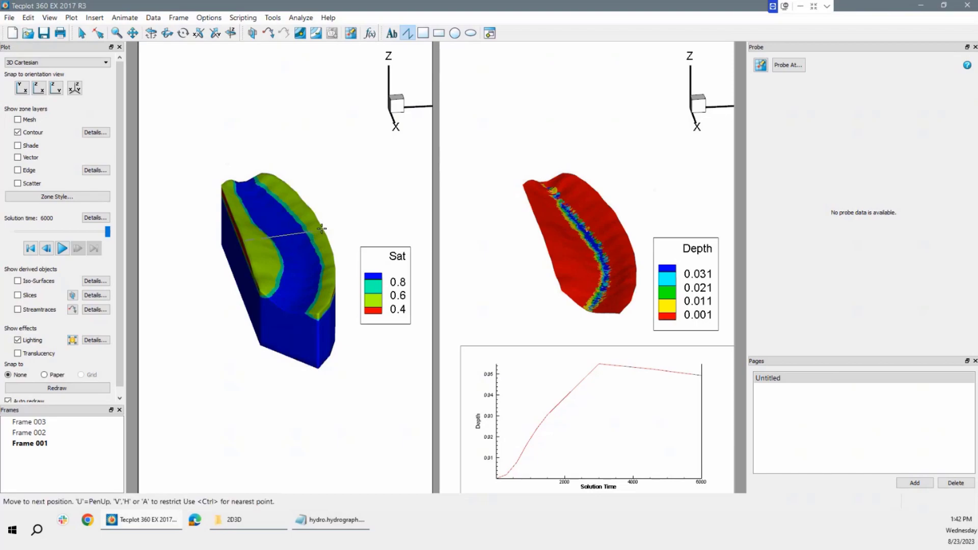
pyautogui.doubleClick(319, 228)
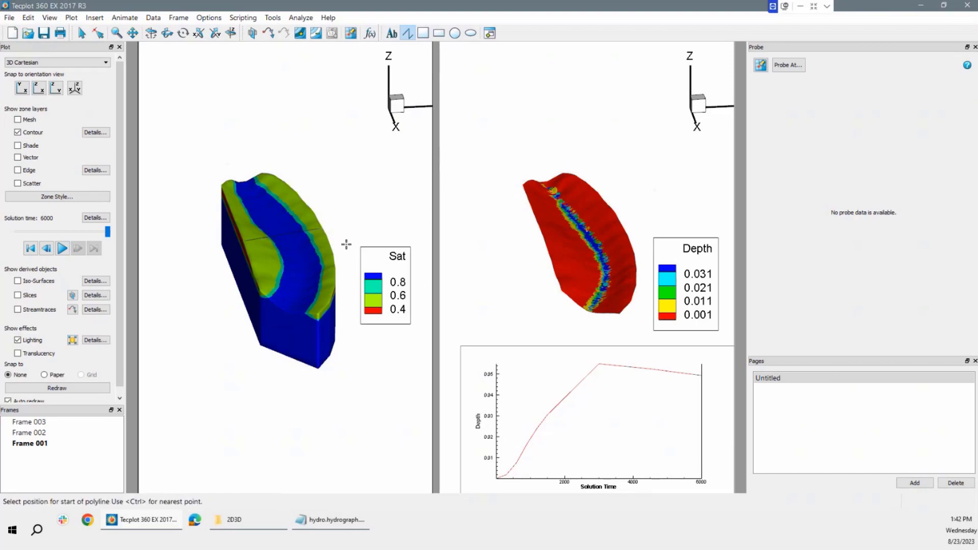
pyautogui.click(82, 33)
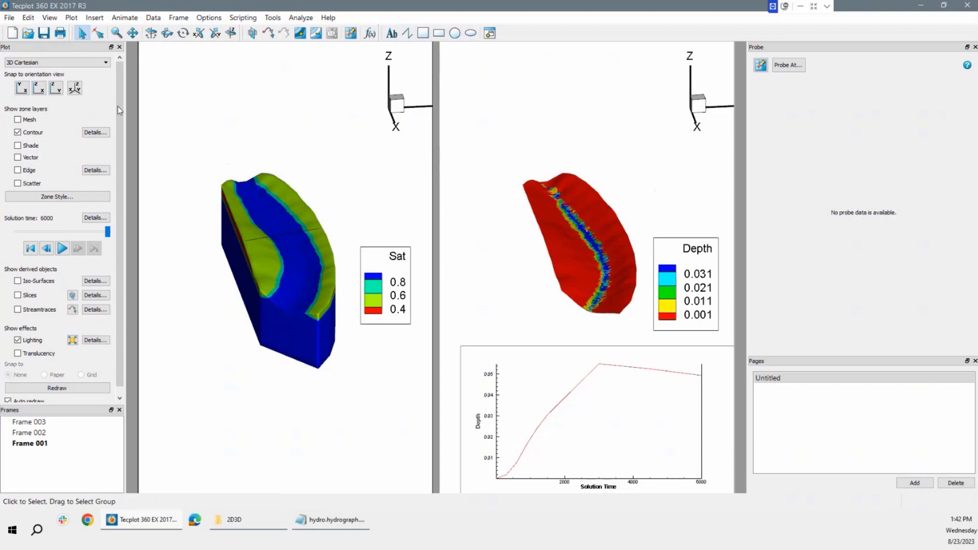
# Step: Extract 200 regular data points along the polyline crossing the saturation model
pyautogui.rightClick(309, 232)
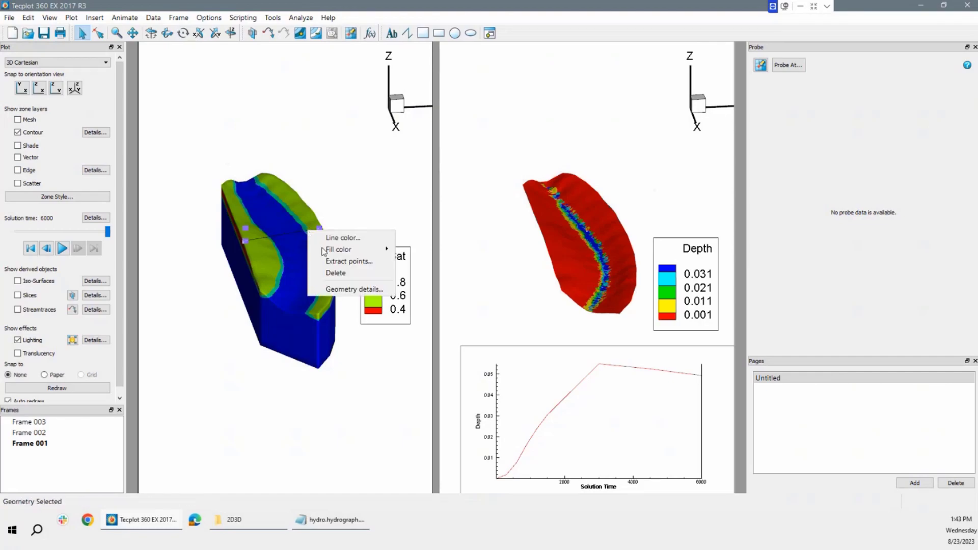
pyautogui.click(355, 262)
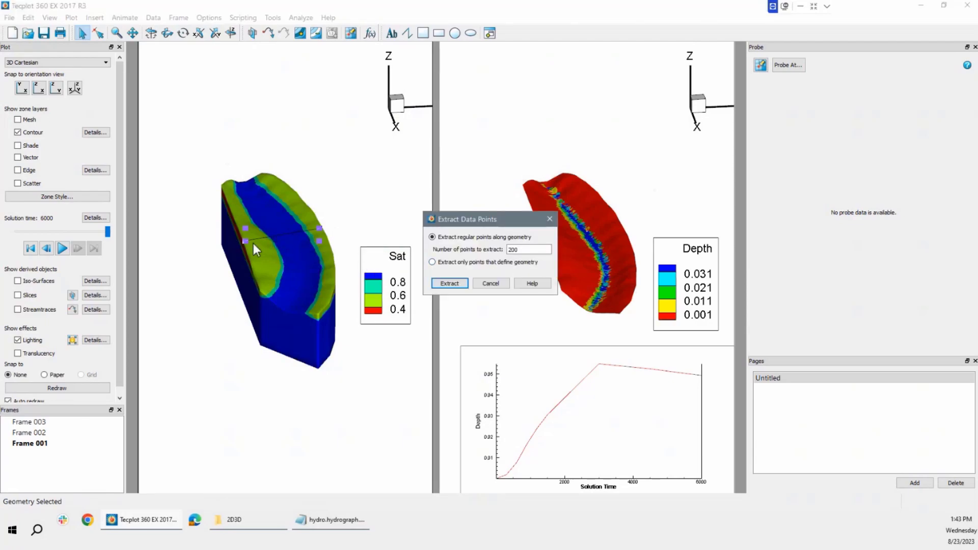
pyautogui.click(449, 285)
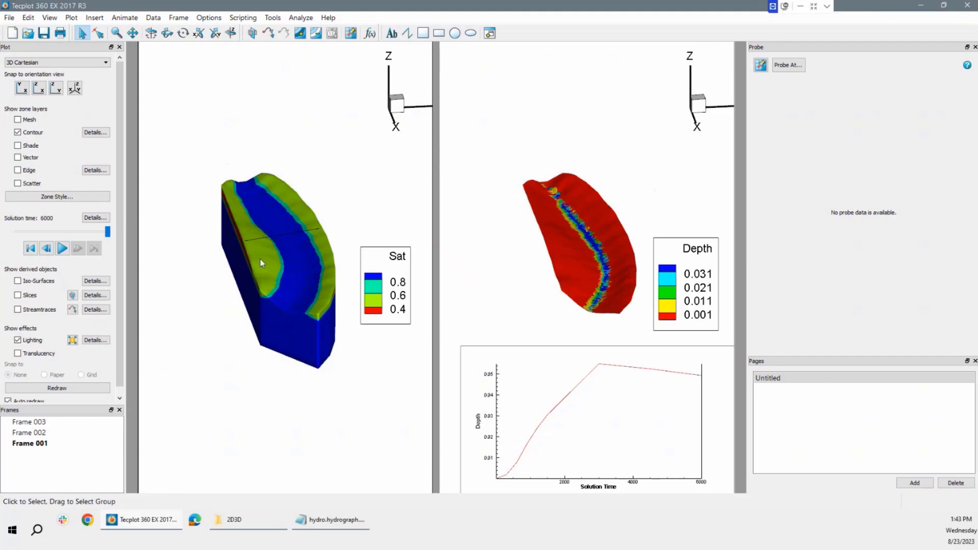
# Step: Add a wide rectangular frame below the saturation model and raise its upper edge slightly
pyautogui.click(490, 33)
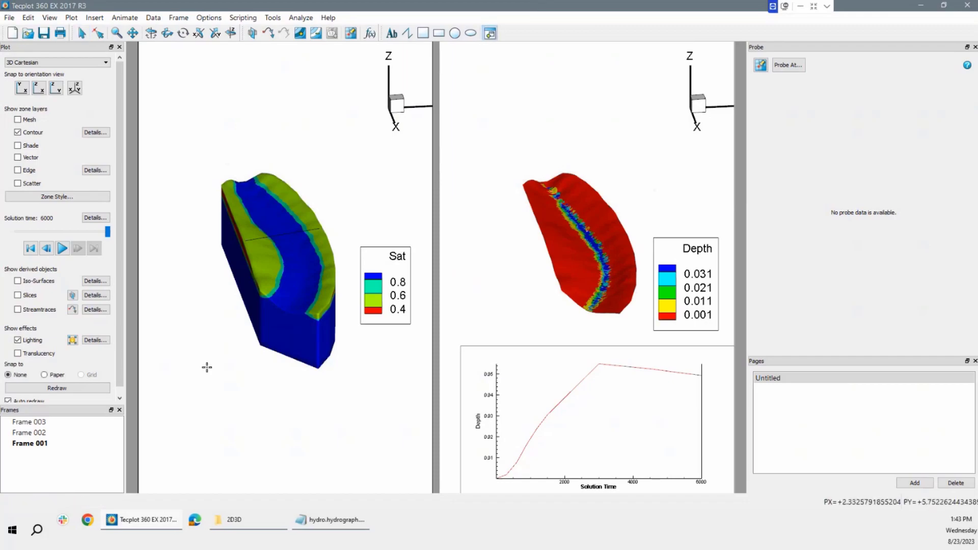
pyautogui.moveTo(150, 388)
pyautogui.mouseDown()
pyautogui.moveTo(270, 434)
pyautogui.moveTo(377, 459)
pyautogui.moveTo(422, 484)
pyautogui.mouseUp()
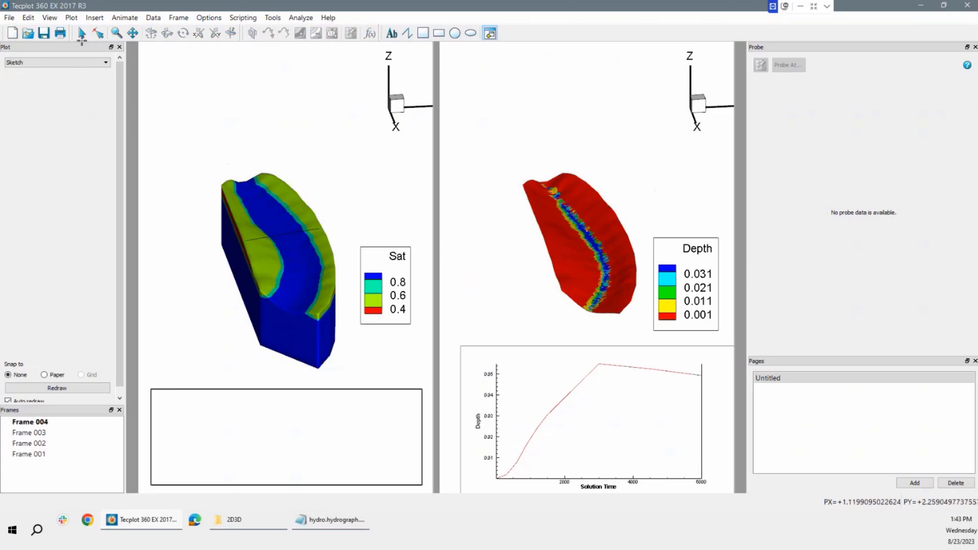
pyautogui.click(83, 34)
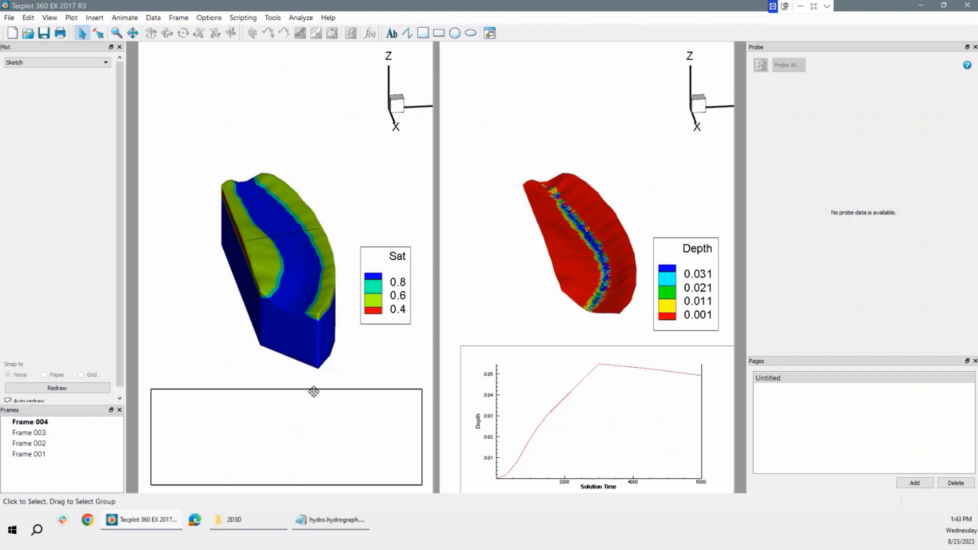
pyautogui.click(286, 389)
pyautogui.moveTo(286, 388); pyautogui.dragTo(286, 379)
pyautogui.click(296, 404)
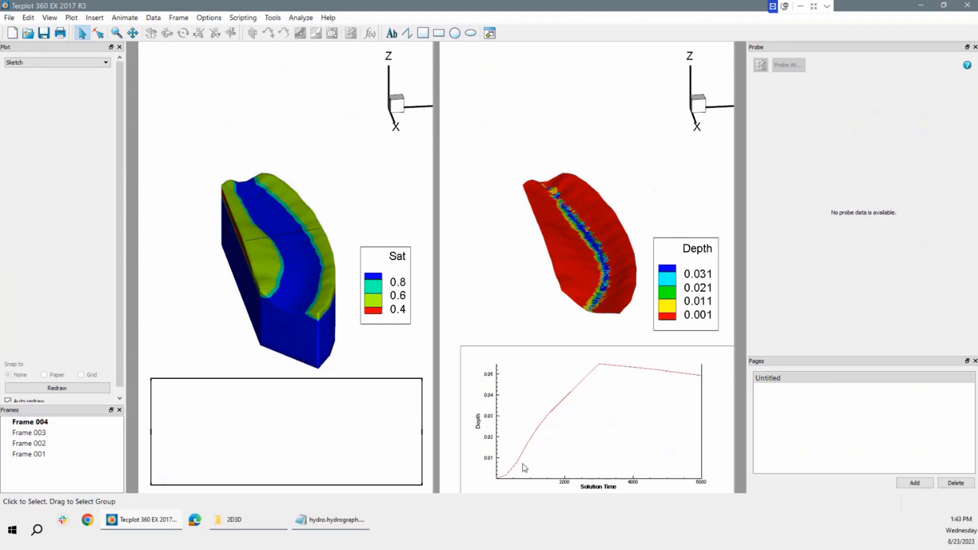
pyautogui.click(518, 364)
pyautogui.click(286, 433)
# Step: Try to switch the new frame from Sketch to 2D Cartesian and XY Line plot types, without creating a mapping
pyautogui.click(85, 63)
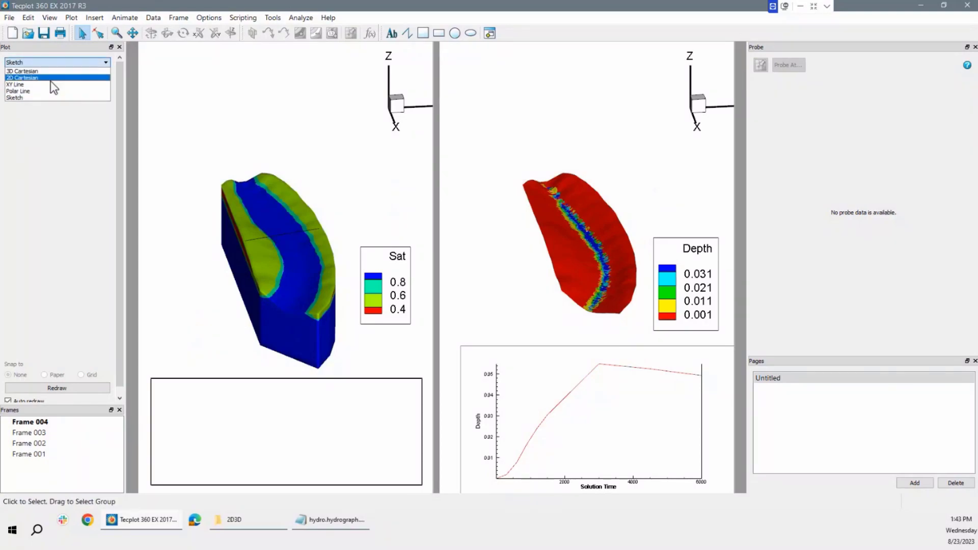
pyautogui.click(50, 79)
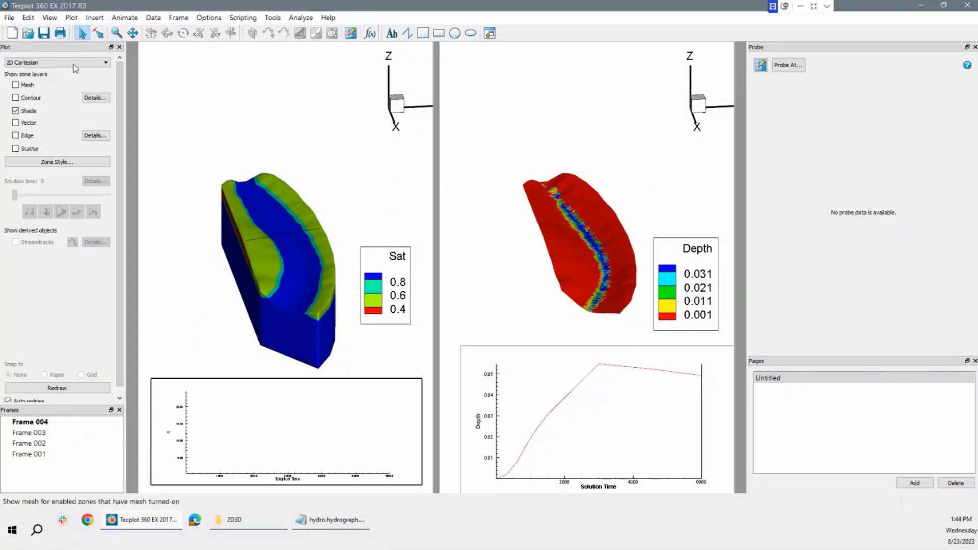
pyautogui.click(73, 64)
pyautogui.click(64, 85)
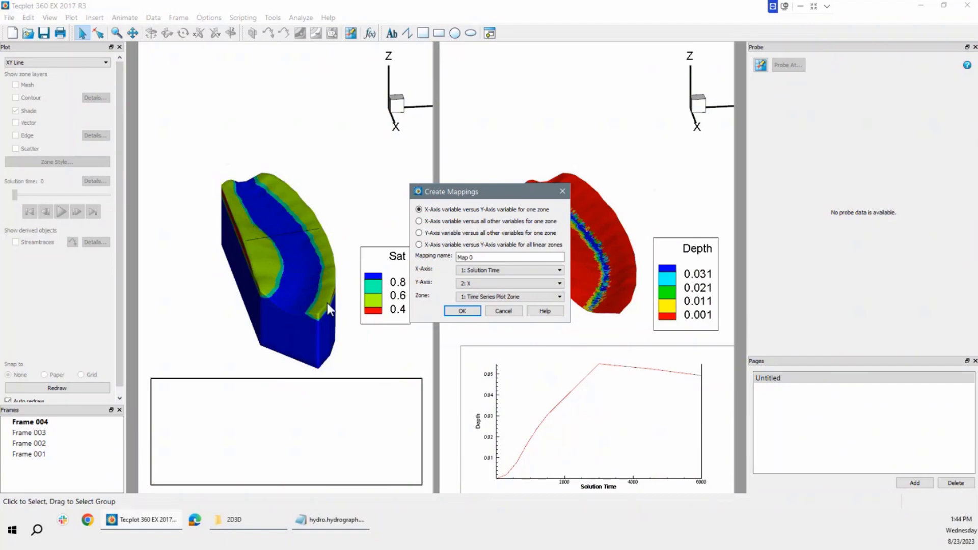
pyautogui.click(503, 311)
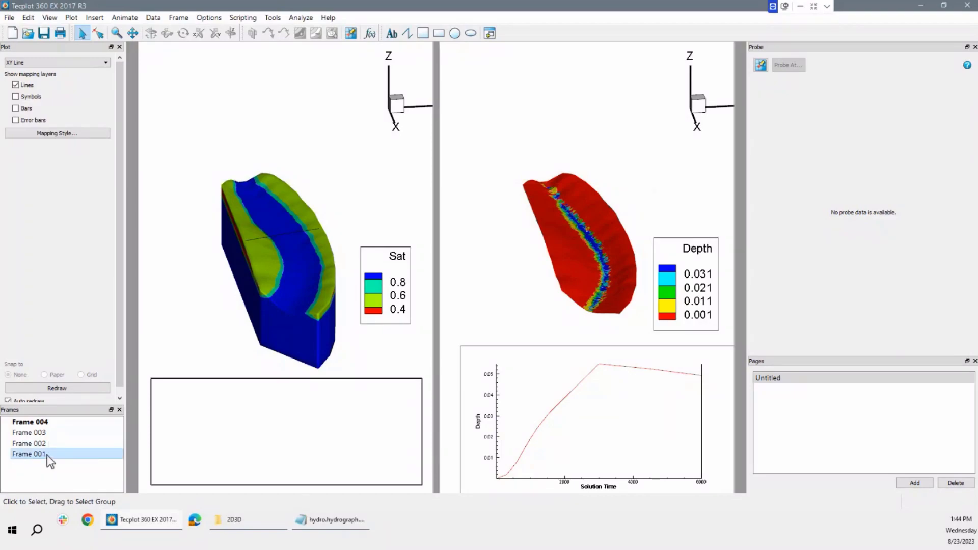
# Step: Bring Frame 001 forward in the frame order until it sits directly beneath Frame 004
pyautogui.rightClick(47, 454)
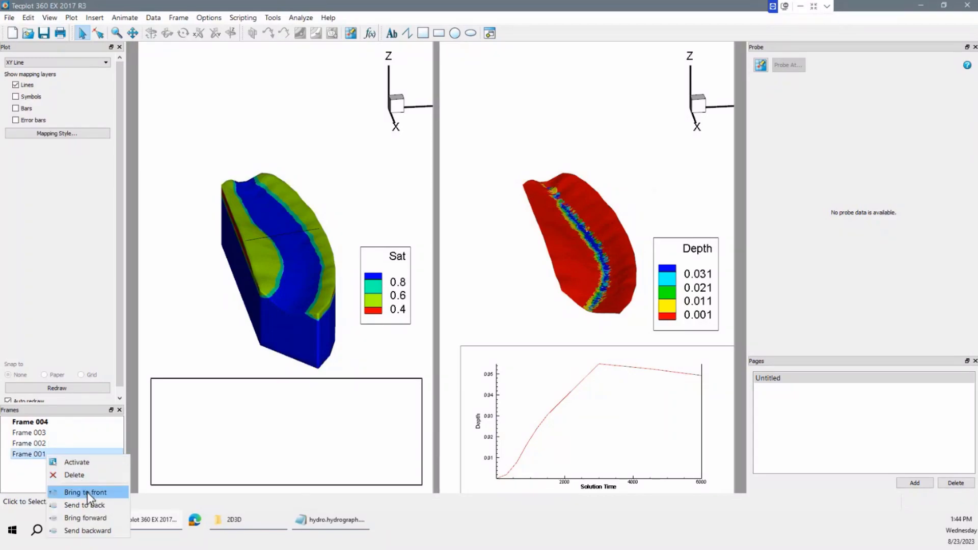
pyautogui.click(94, 517)
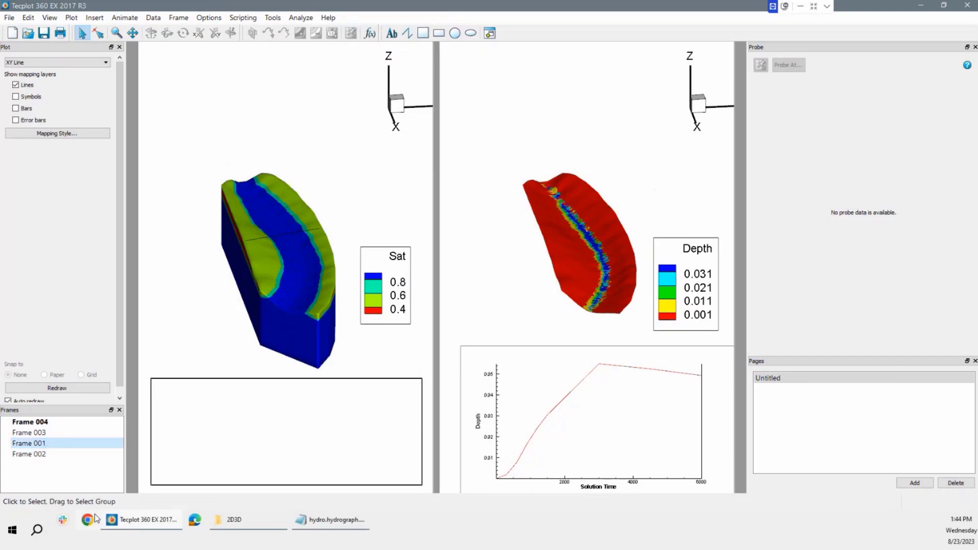
pyautogui.rightClick(49, 445)
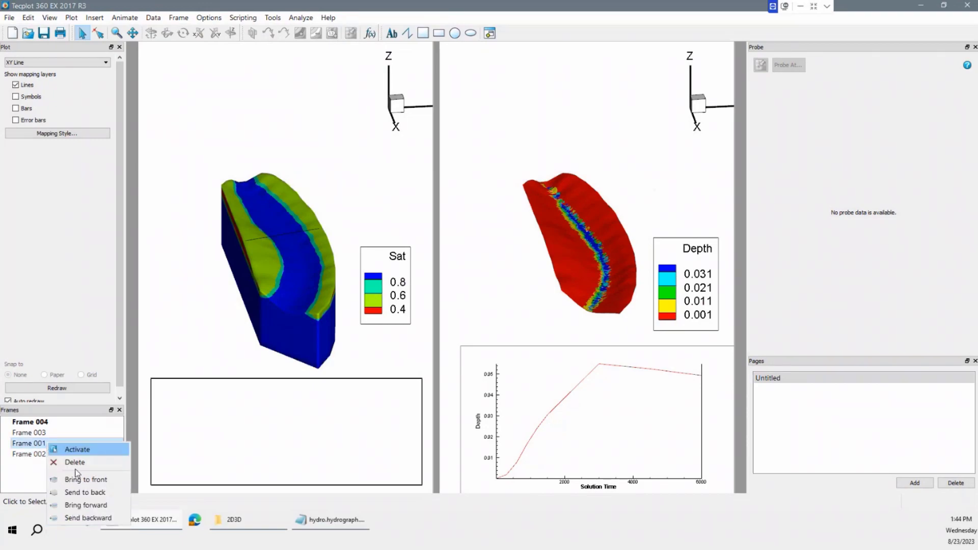
pyautogui.click(95, 507)
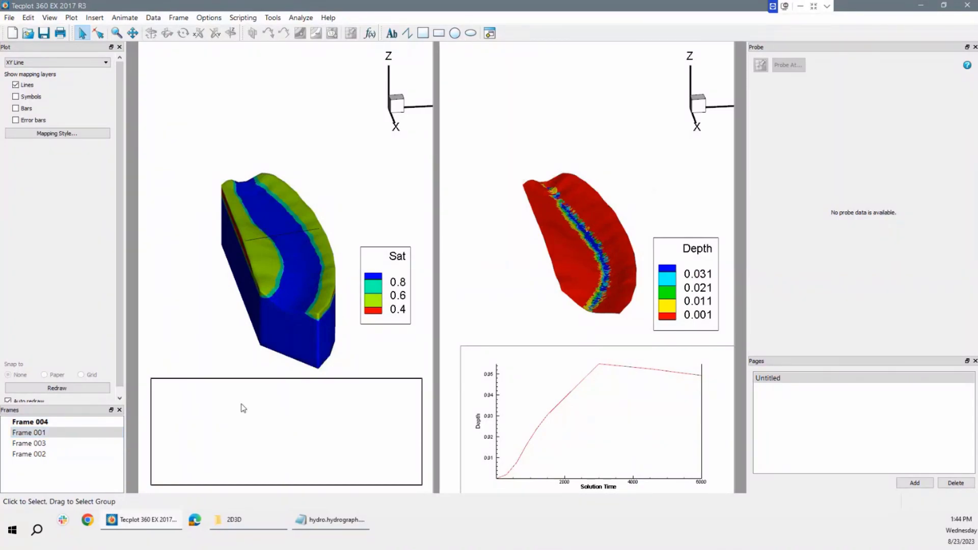
pyautogui.click(36, 135)
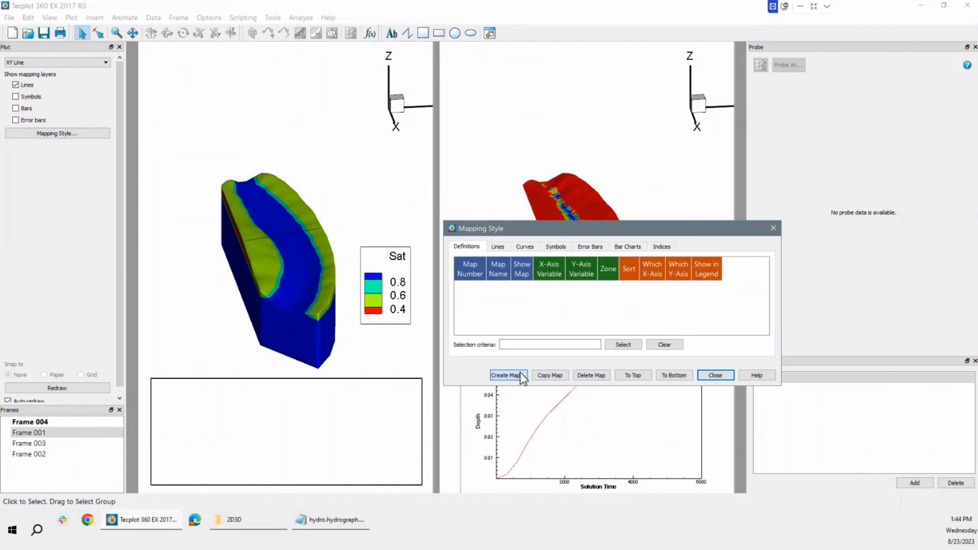
pyautogui.click(521, 375)
pyautogui.click(637, 347)
pyautogui.click(662, 355)
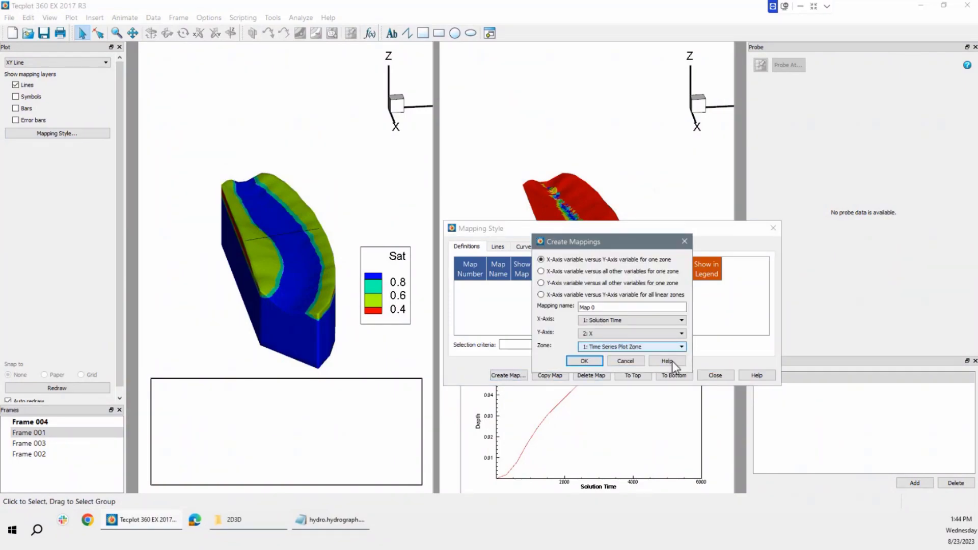
pyautogui.click(725, 376)
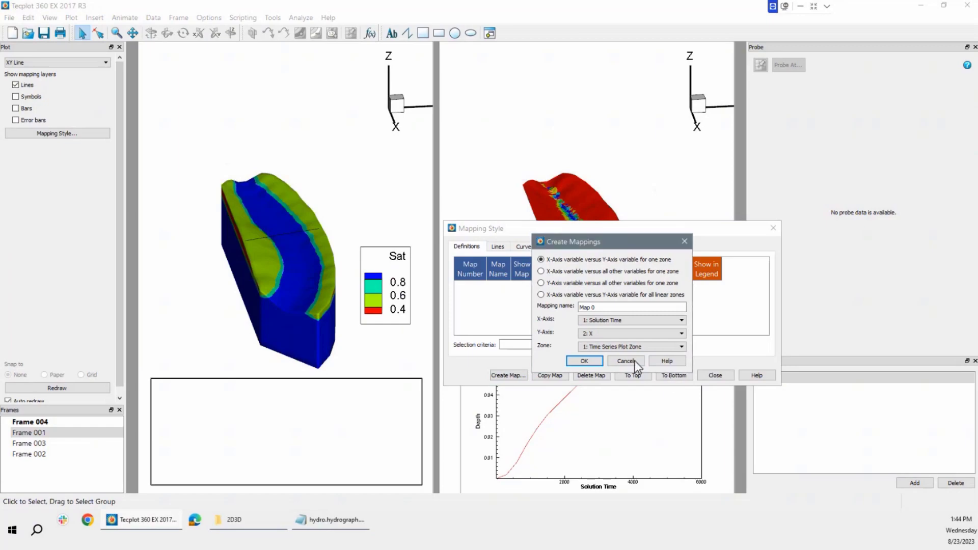
pyautogui.click(626, 364)
pyautogui.click(717, 377)
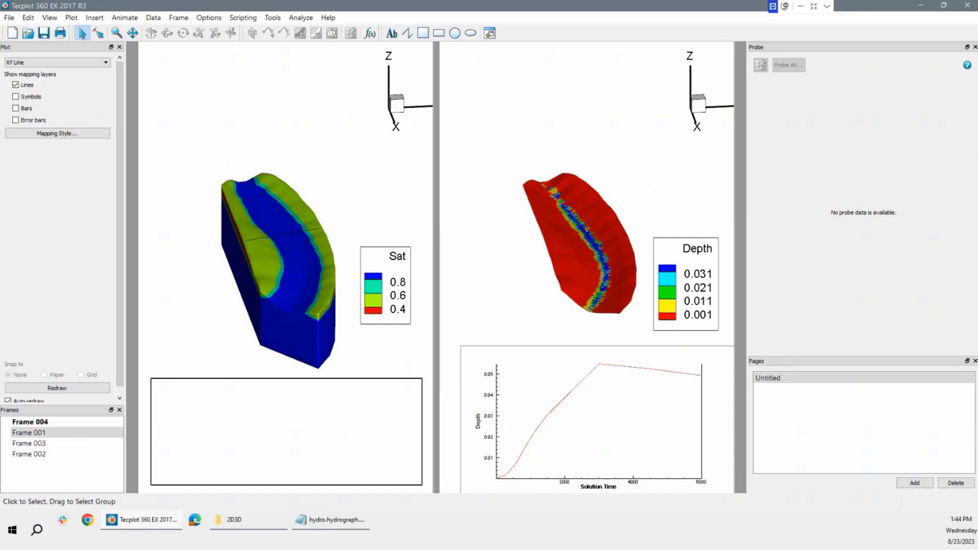
# Step: Delete the empty Frame 004 below the saturation model
pyautogui.click(374, 380)
pyautogui.press('Delete')
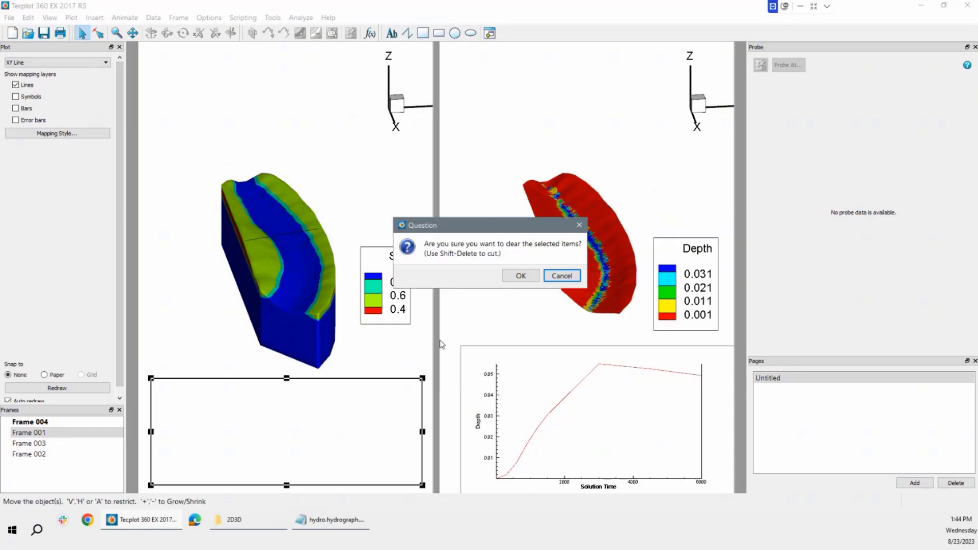
pyautogui.click(521, 276)
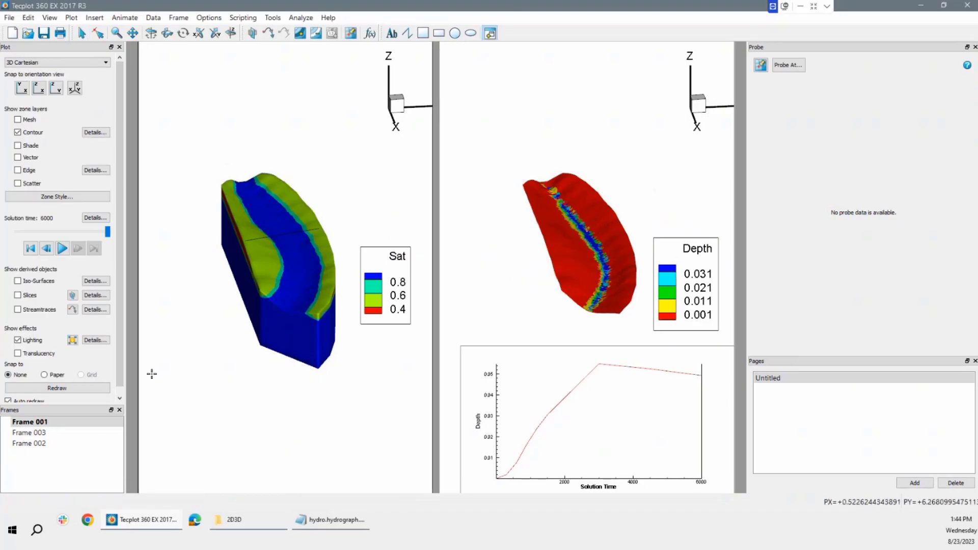
# Step: Draw a new frame below the saturation model and set its plot type to XY Line
pyautogui.moveTo(151, 374)
pyautogui.mouseDown()
pyautogui.moveTo(323, 473)
pyautogui.moveTo(315, 476)
pyautogui.moveTo(411, 477)
pyautogui.mouseUp()
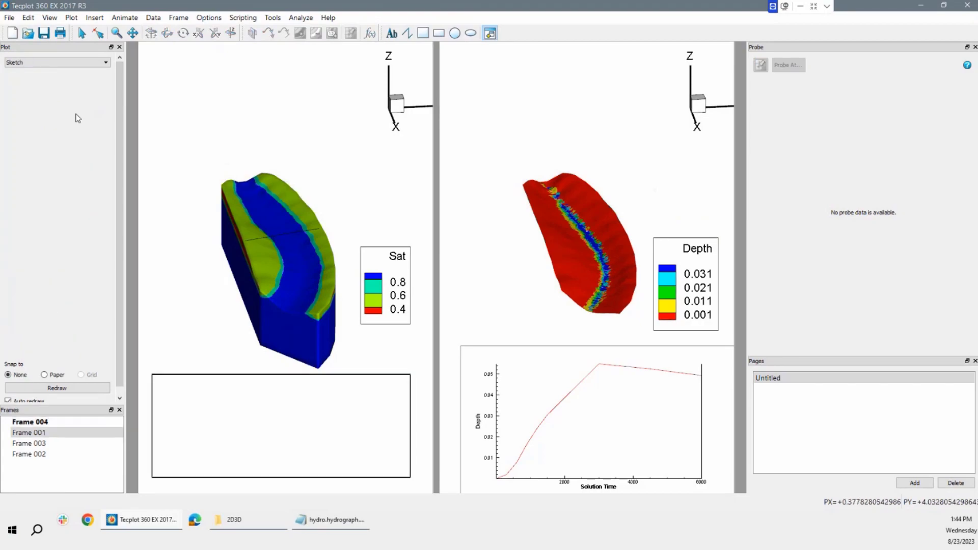
pyautogui.click(67, 62)
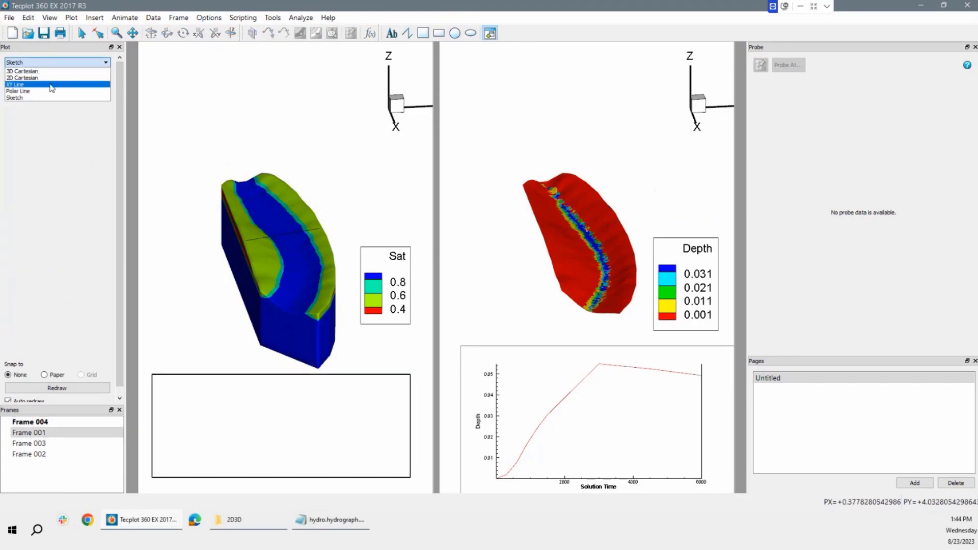
pyautogui.click(51, 84)
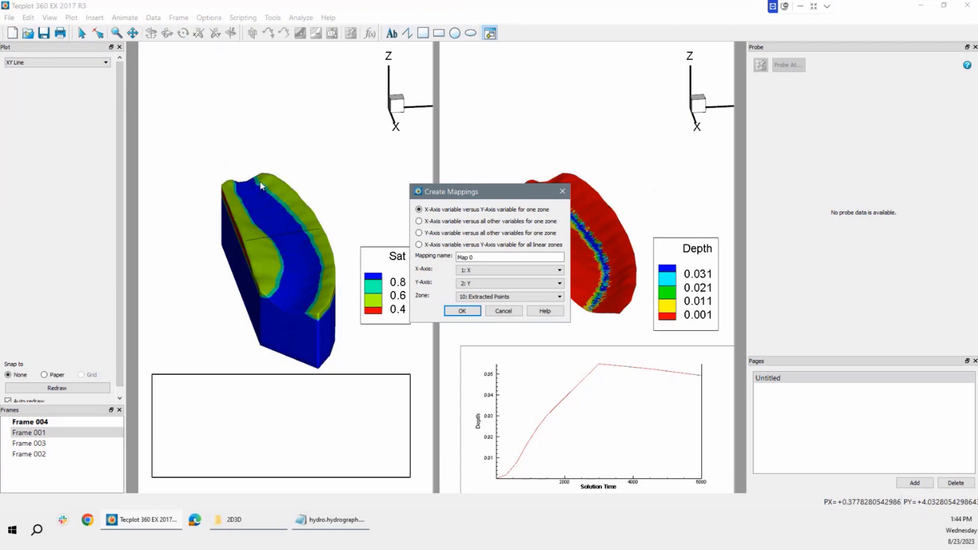
# Step: Create an XY line mapping of Z against Y for the Extracted Points zone in the new frame
pyautogui.click(499, 300)
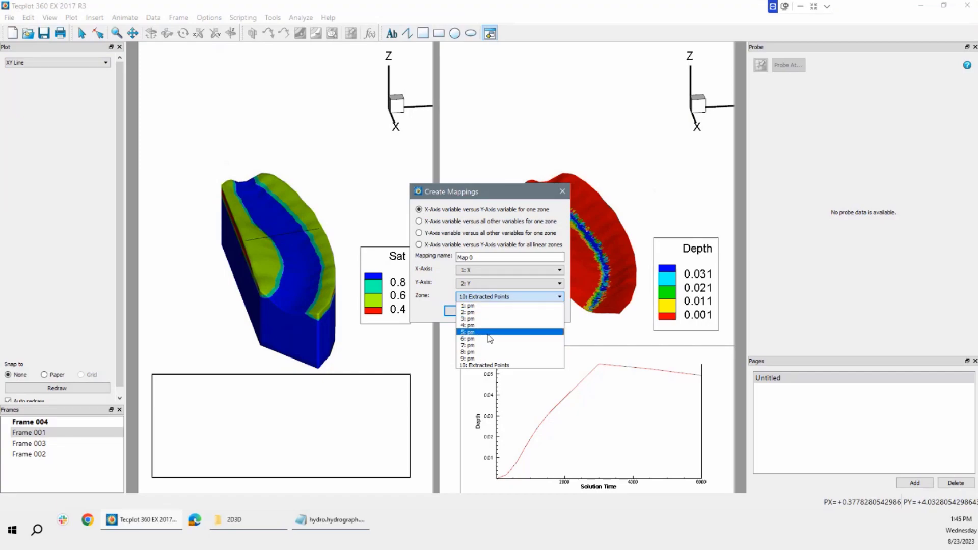
pyautogui.click(495, 365)
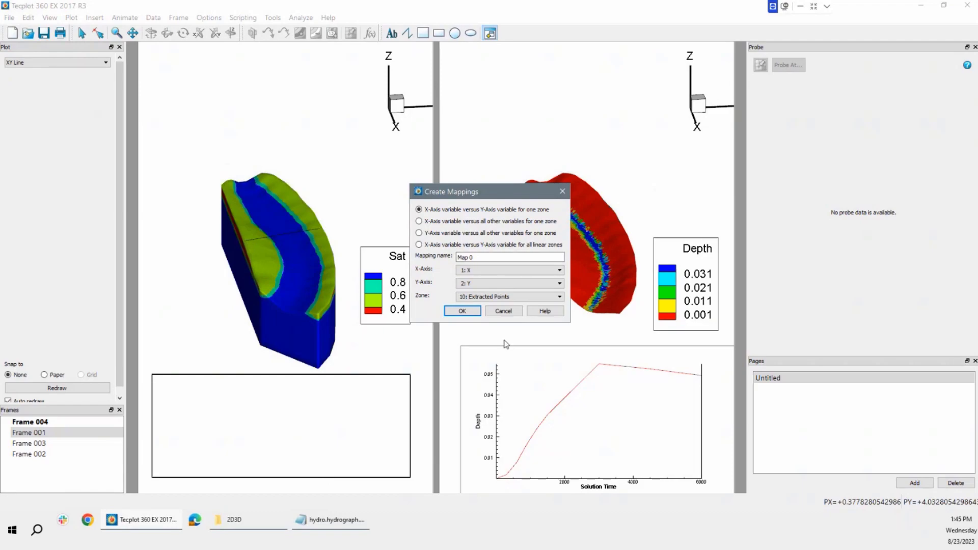
pyautogui.click(515, 270)
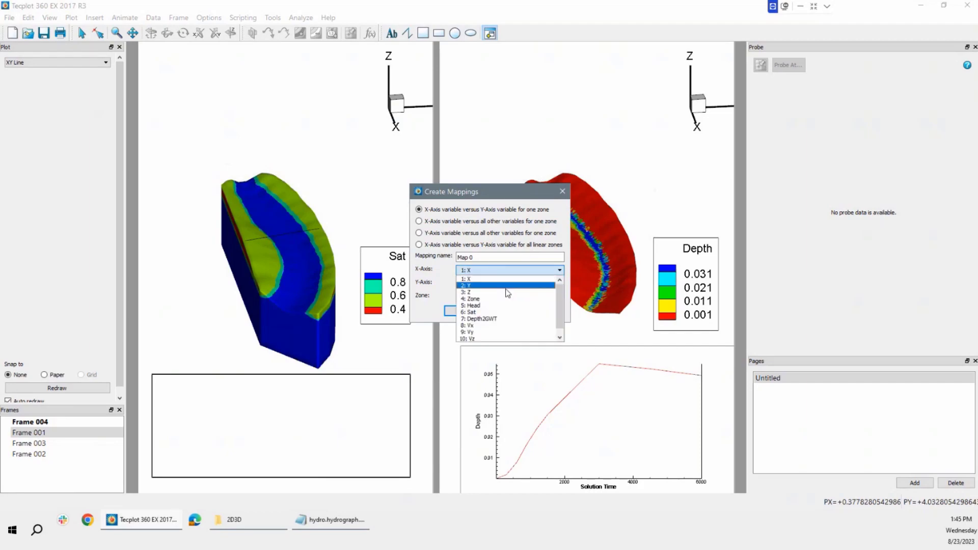
pyautogui.click(505, 286)
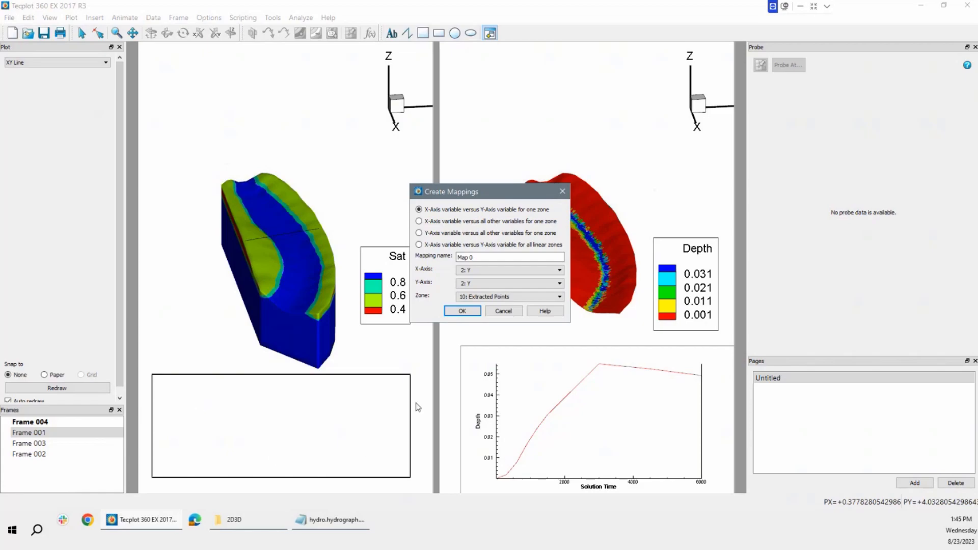
pyautogui.click(479, 284)
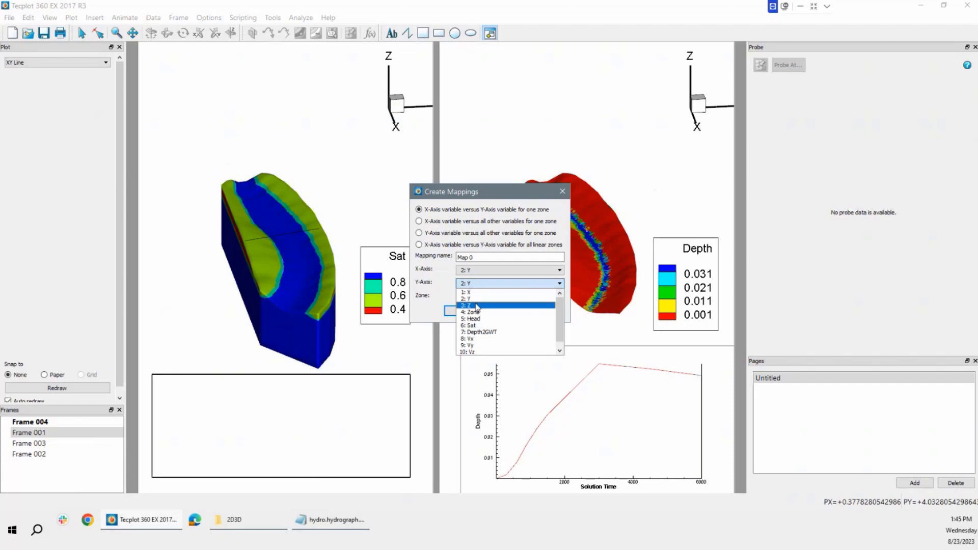
pyautogui.click(477, 305)
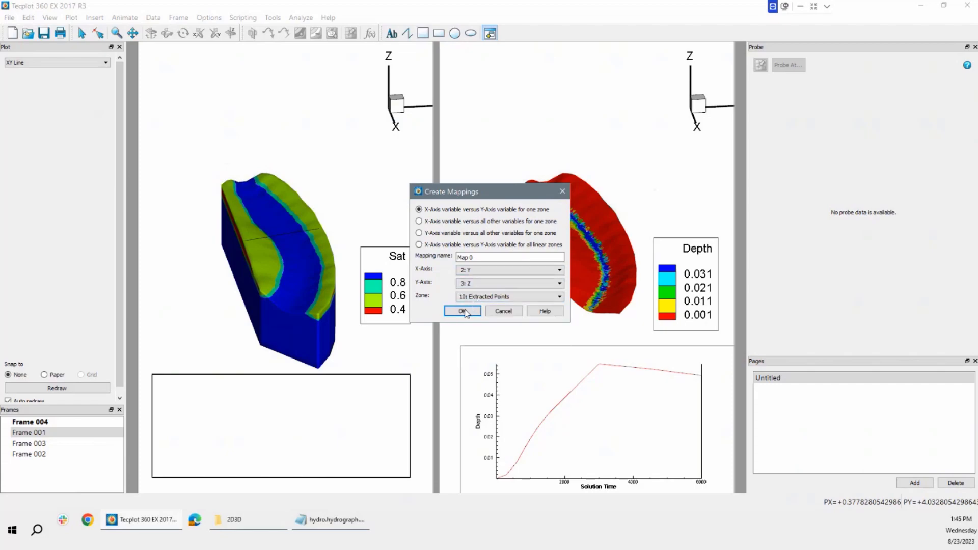
pyautogui.click(463, 311)
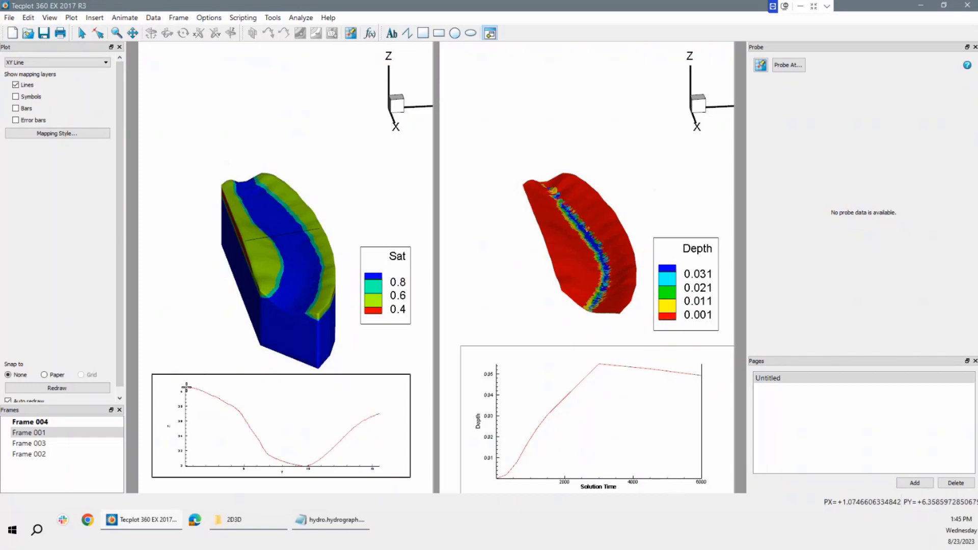
# Step: Enlarge the font of the number labels on the X1 and Y1 axes of the Z profile plot
pyautogui.click(82, 33)
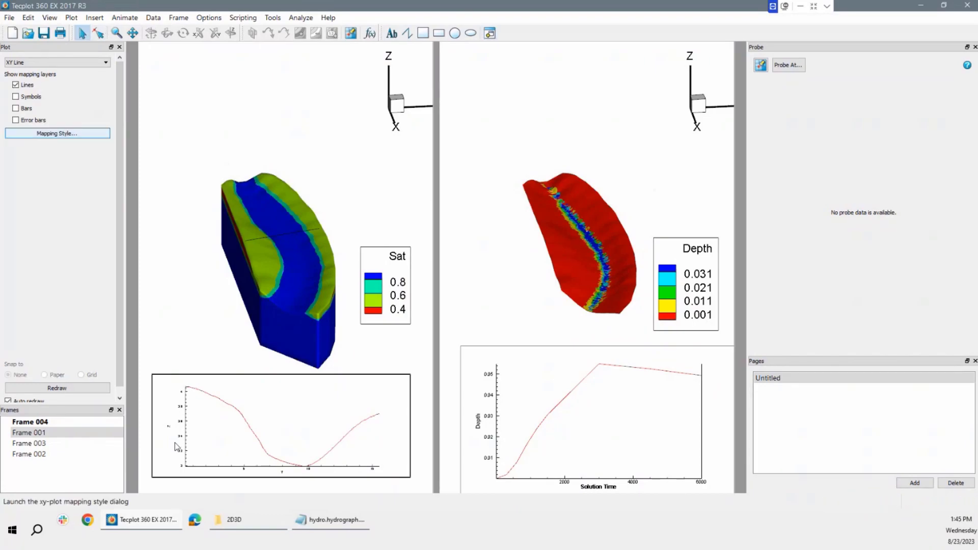
pyautogui.doubleClick(185, 434)
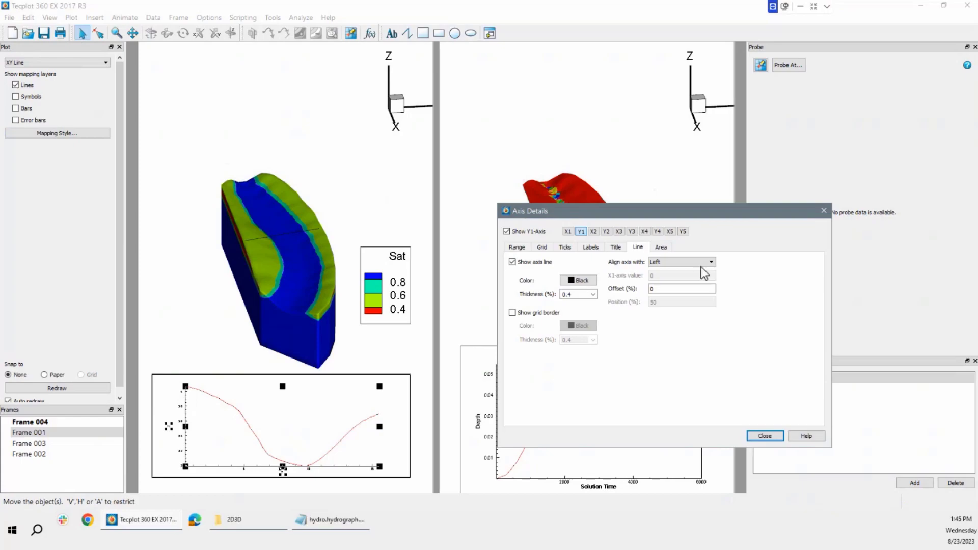
pyautogui.click(568, 231)
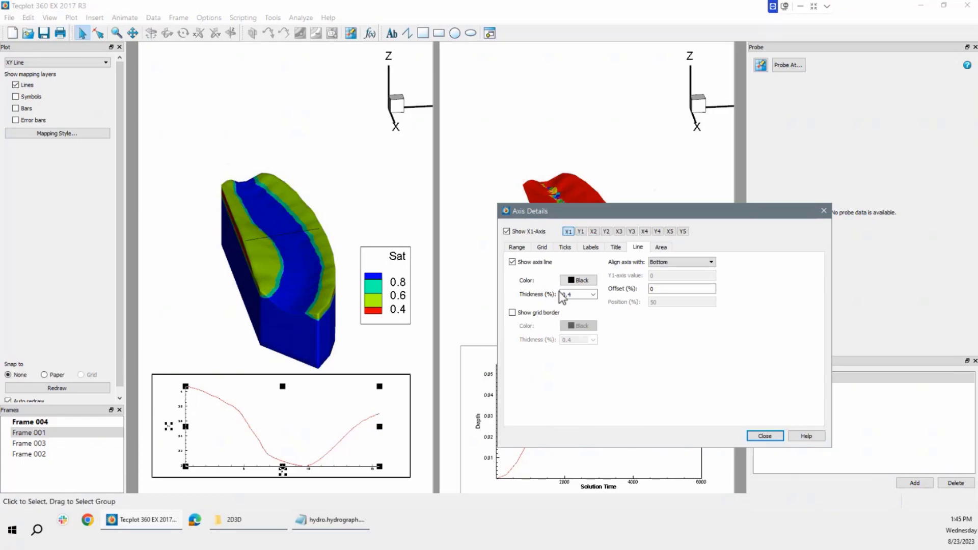
pyautogui.click(590, 247)
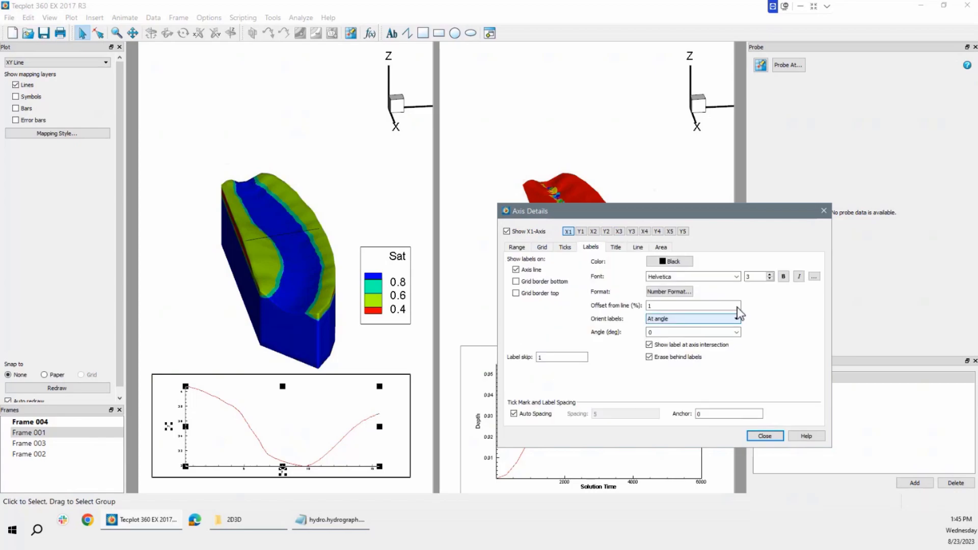
pyautogui.click(769, 274)
pyautogui.click(769, 274)
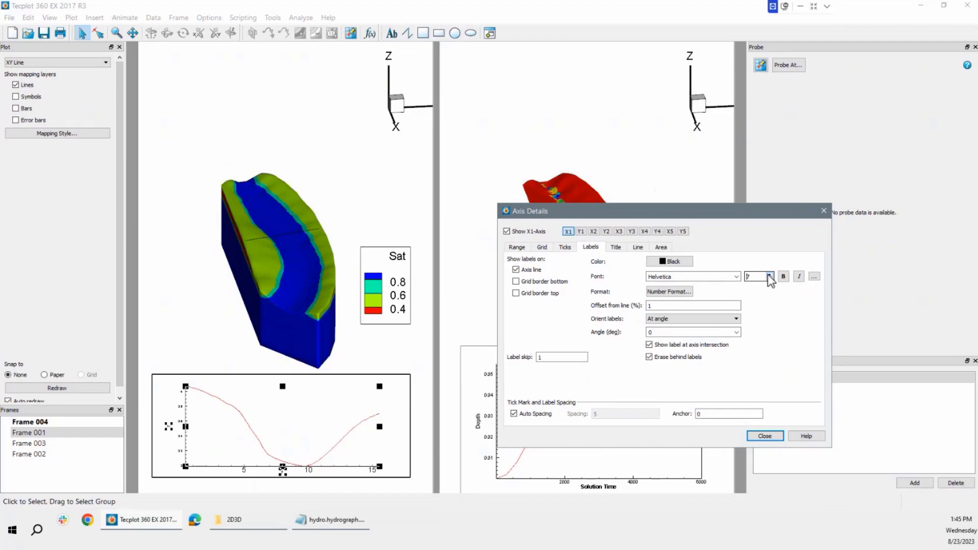
pyautogui.click(582, 231)
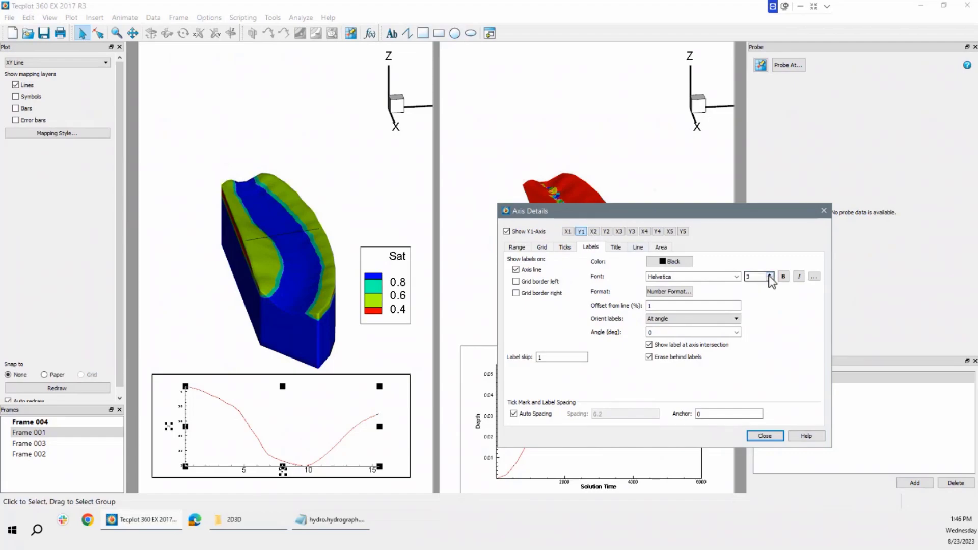
pyautogui.click(769, 275)
pyautogui.click(769, 274)
# Step: Enlarge the font of the Y1 and X1 axis titles in the Z profile plot and close the axis settings
pyautogui.click(617, 247)
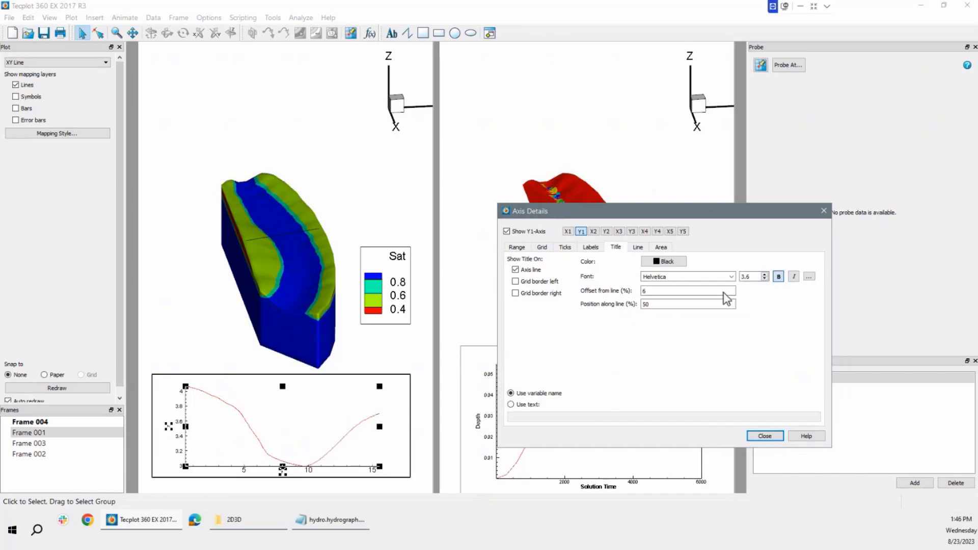
pyautogui.click(764, 274)
pyautogui.click(765, 274)
pyautogui.click(765, 274)
pyautogui.click(567, 230)
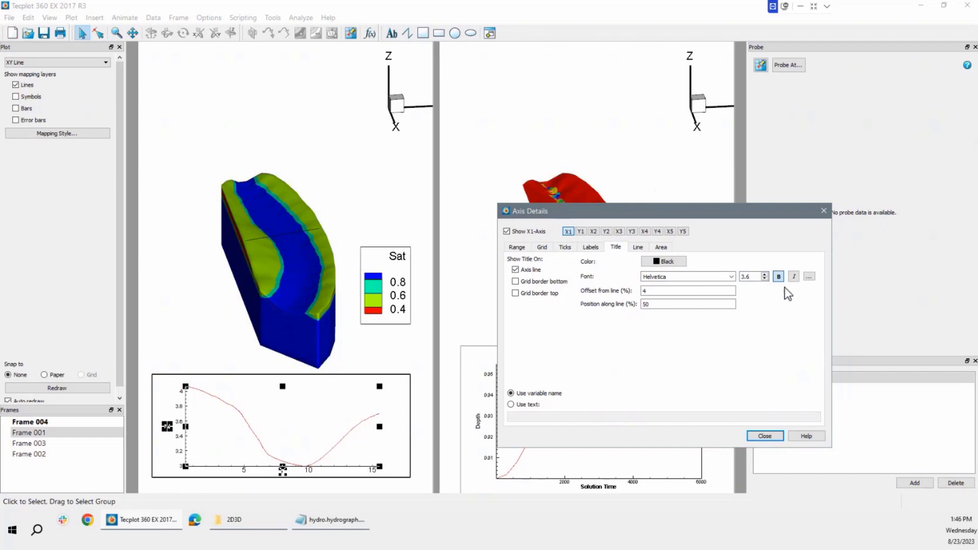
pyautogui.click(764, 274)
pyautogui.click(765, 274)
pyautogui.click(765, 435)
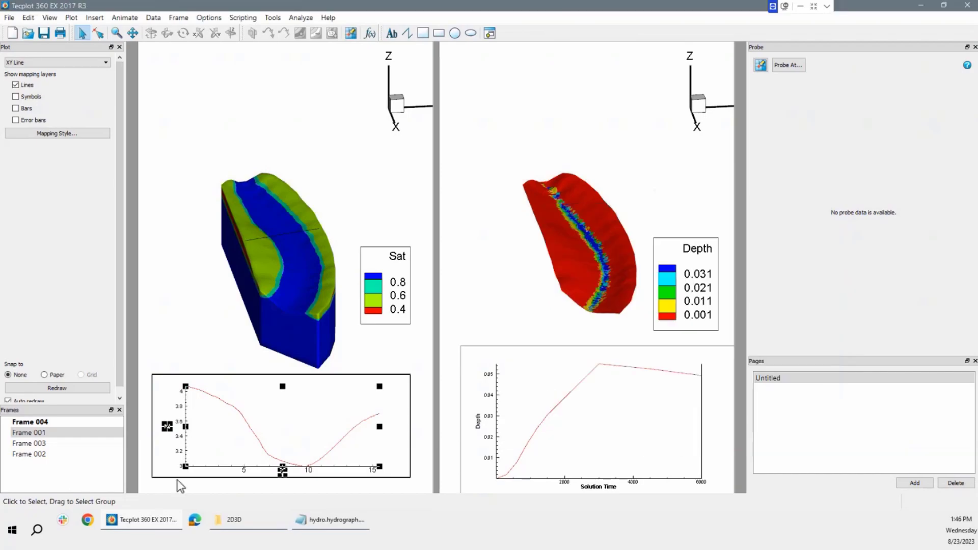
pyautogui.click(176, 479)
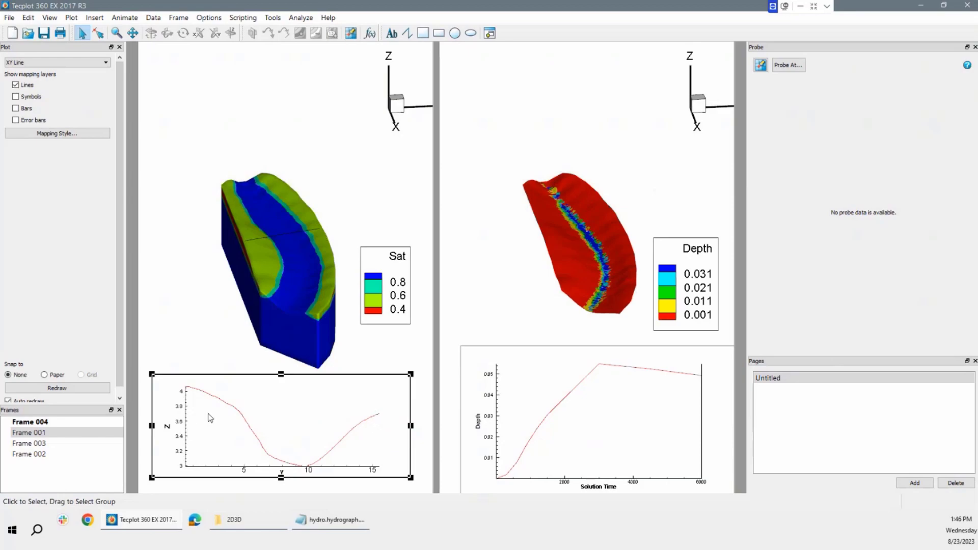
pyautogui.click(207, 449)
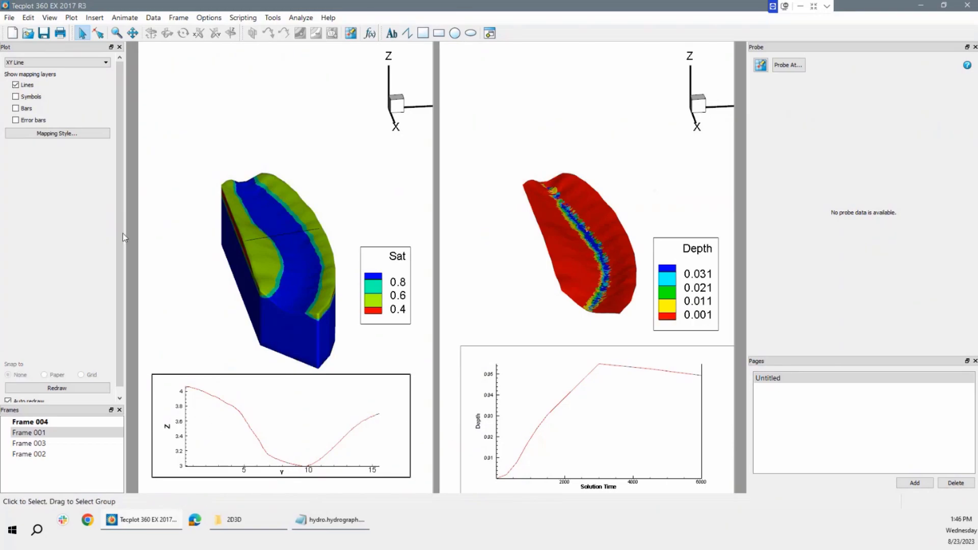
# Step: Add a second mapping, Map 1, plotting Head against Y for the Extracted Points zone
pyautogui.click(57, 133)
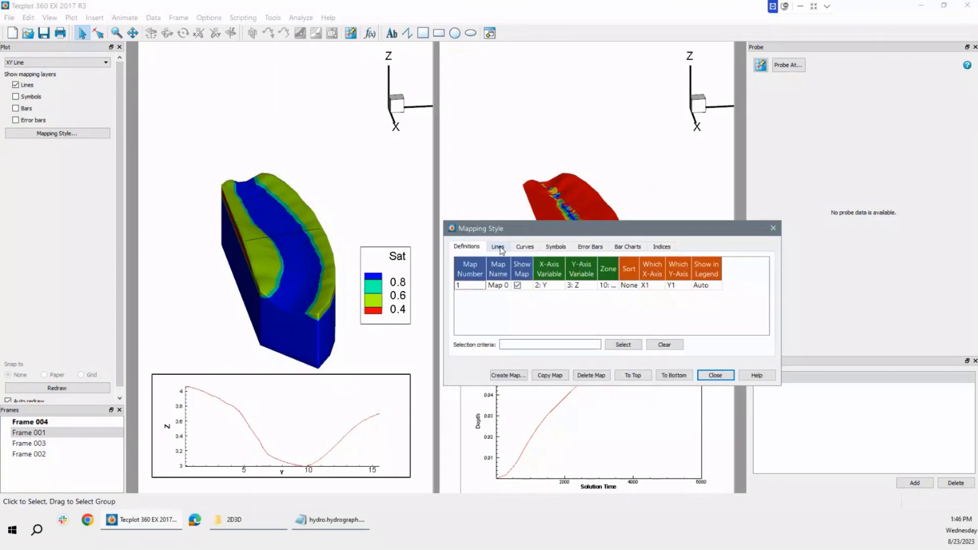
pyautogui.click(500, 376)
pyautogui.click(621, 319)
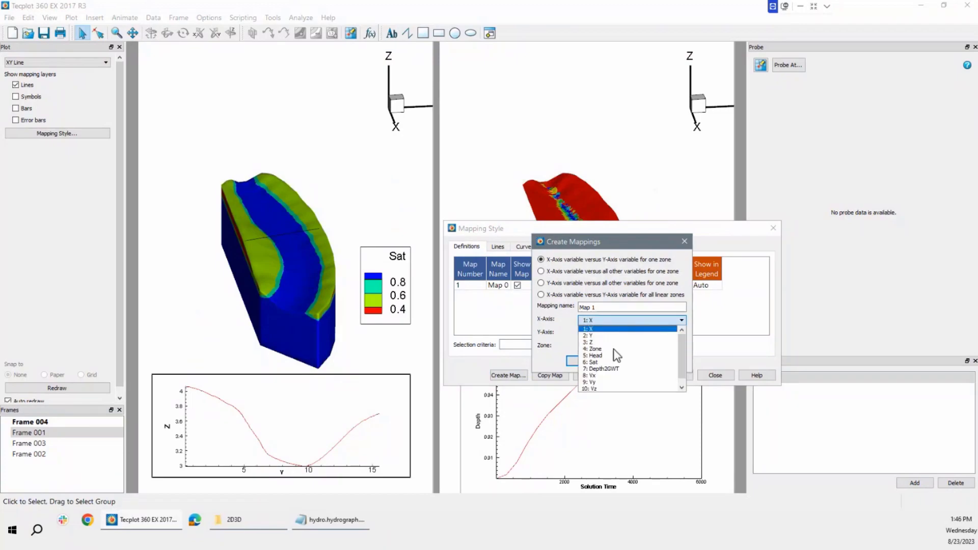
pyautogui.click(607, 335)
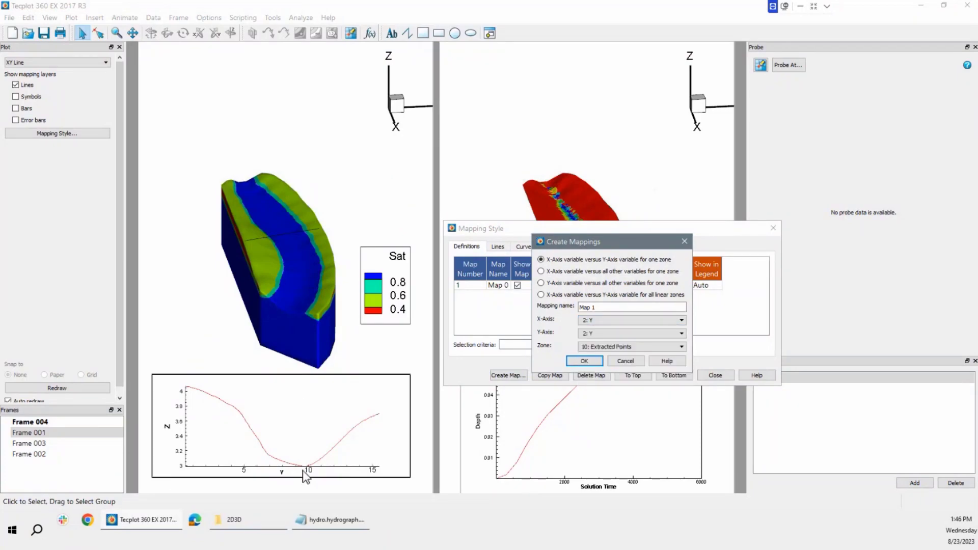
pyautogui.click(609, 332)
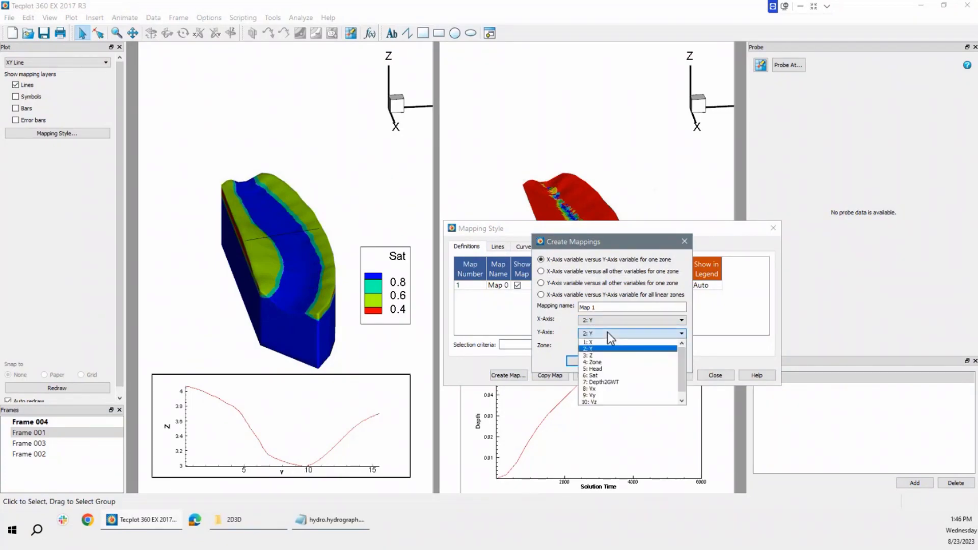
pyautogui.click(612, 368)
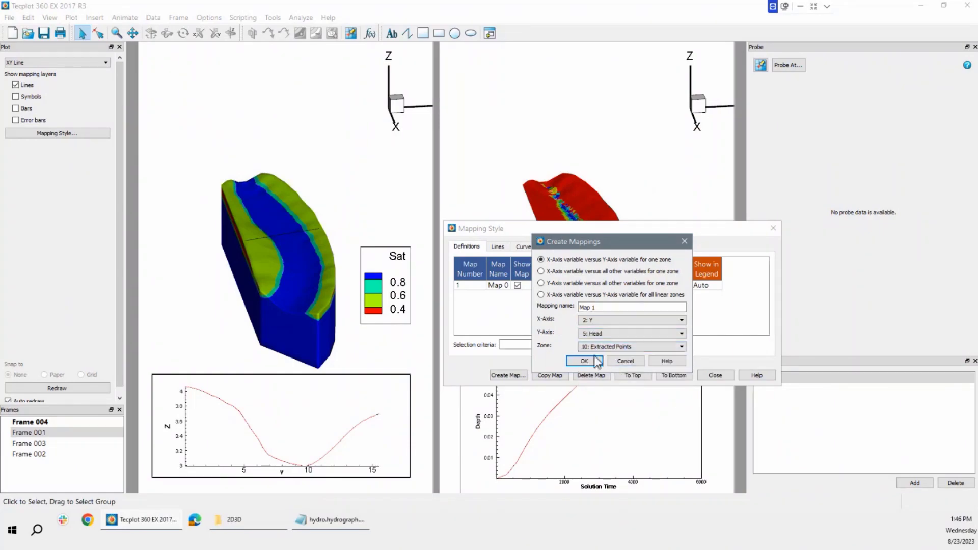
pyautogui.click(585, 361)
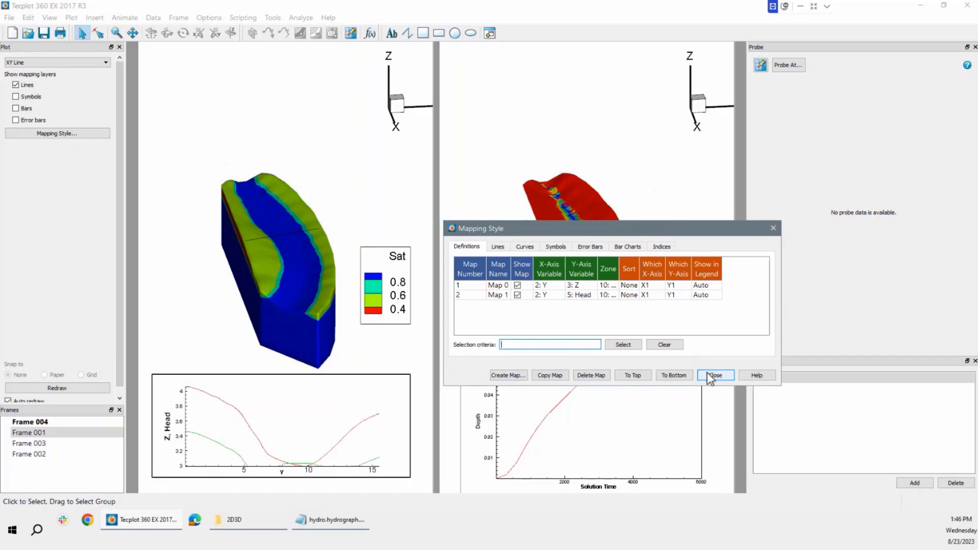
# Step: Color the Head line (Map 1) blue and the Z line (Map 0) black
pyautogui.click(502, 243)
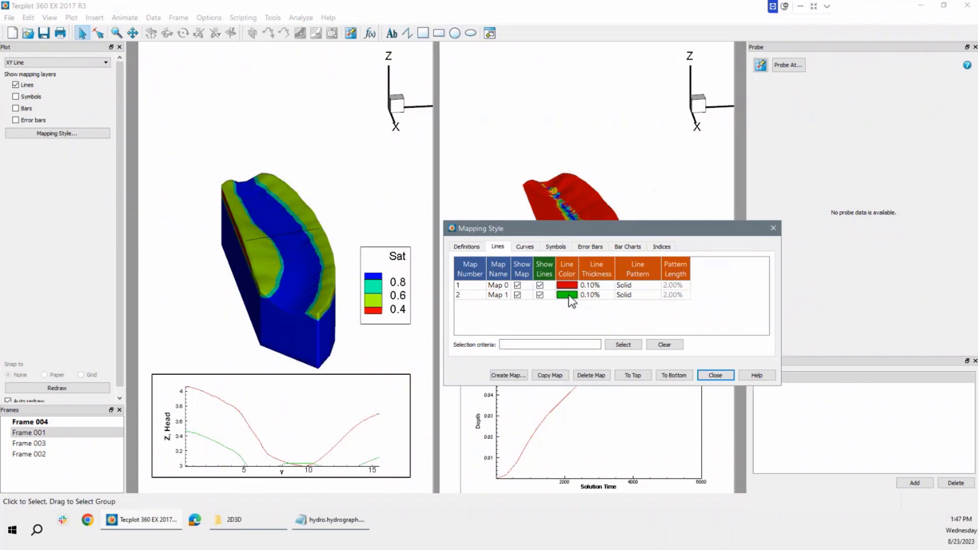
pyautogui.click(571, 299)
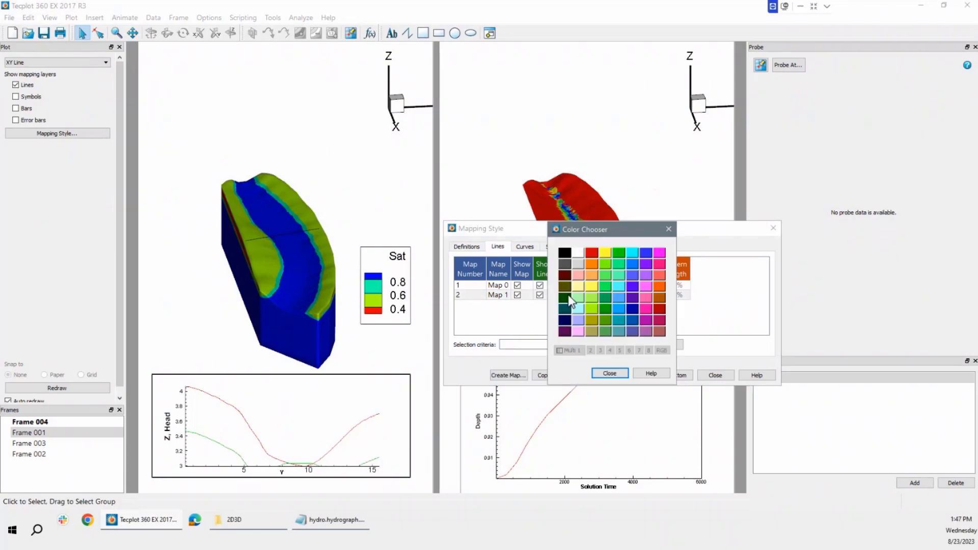
pyautogui.click(649, 257)
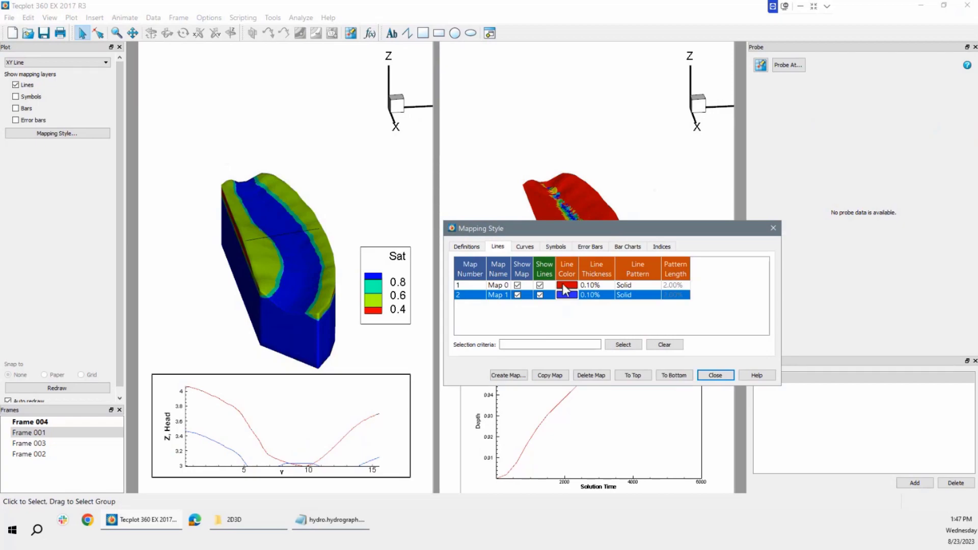
pyautogui.click(563, 284)
pyautogui.click(562, 283)
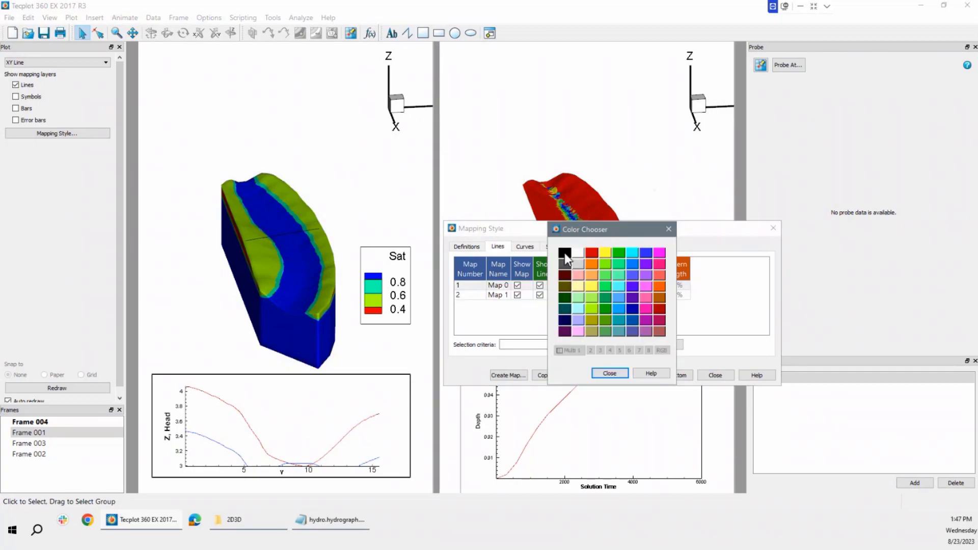
pyautogui.click(564, 253)
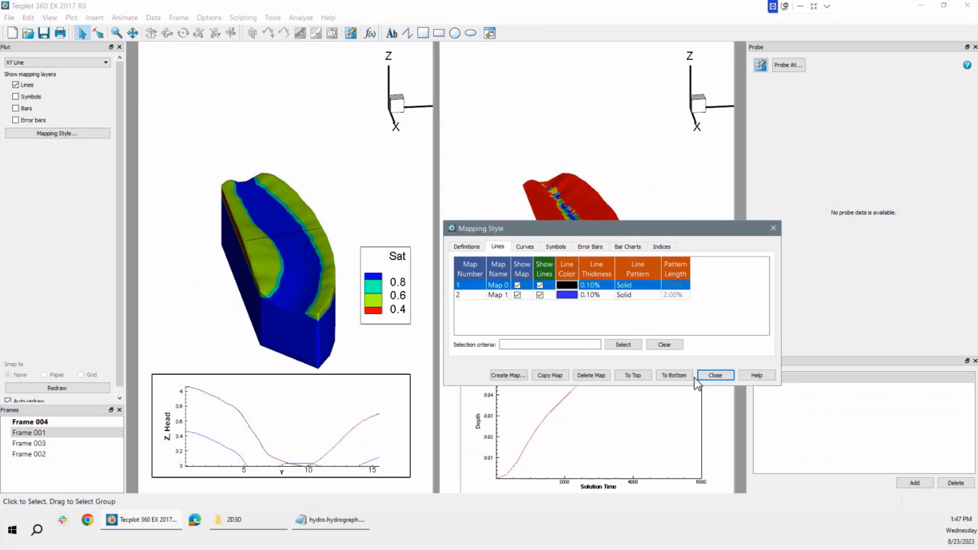
# Step: Set the line thickness of the black Z mapping (Map 0) to 0.80%
pyautogui.click(604, 284)
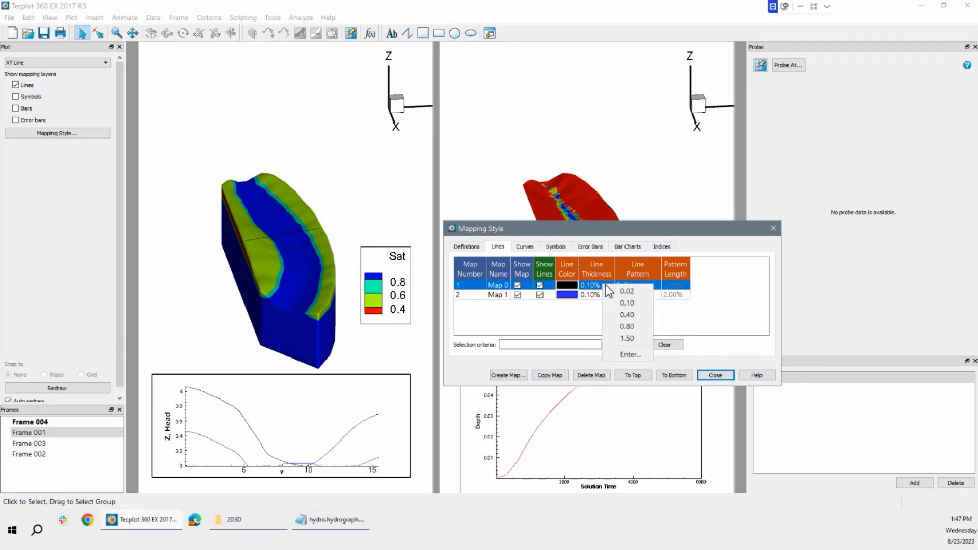
pyautogui.click(629, 313)
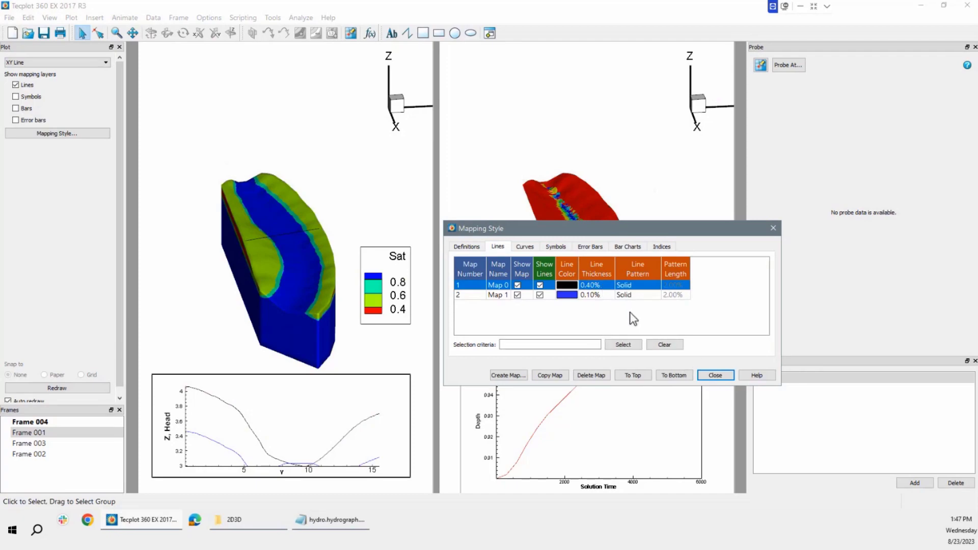
pyautogui.click(605, 285)
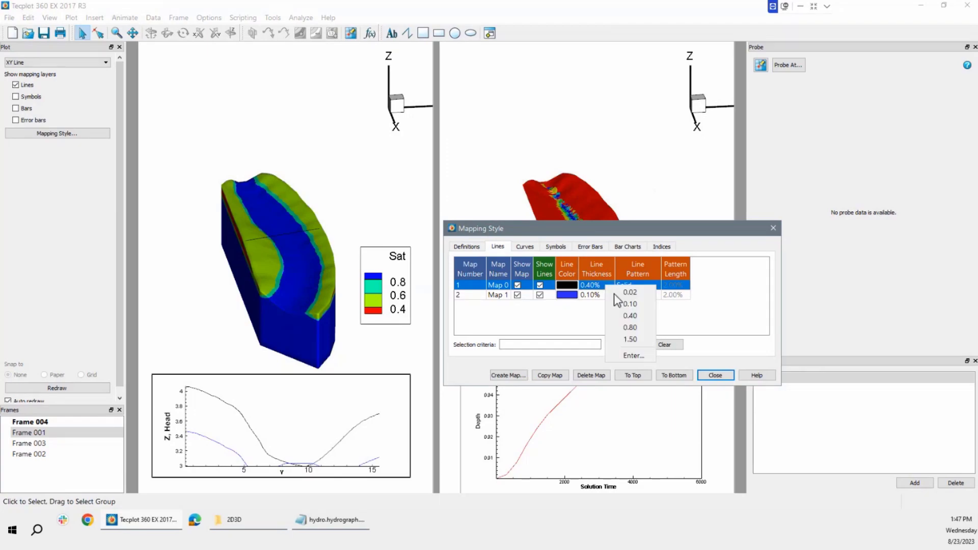
pyautogui.click(632, 328)
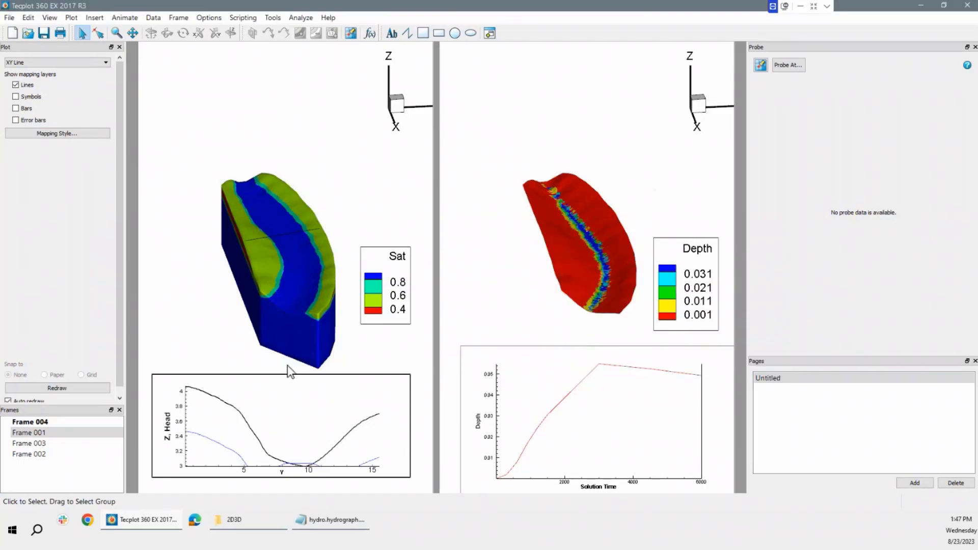
# Step: Fit the Z and Head XY plot to the range of its data
pyautogui.click(68, 19)
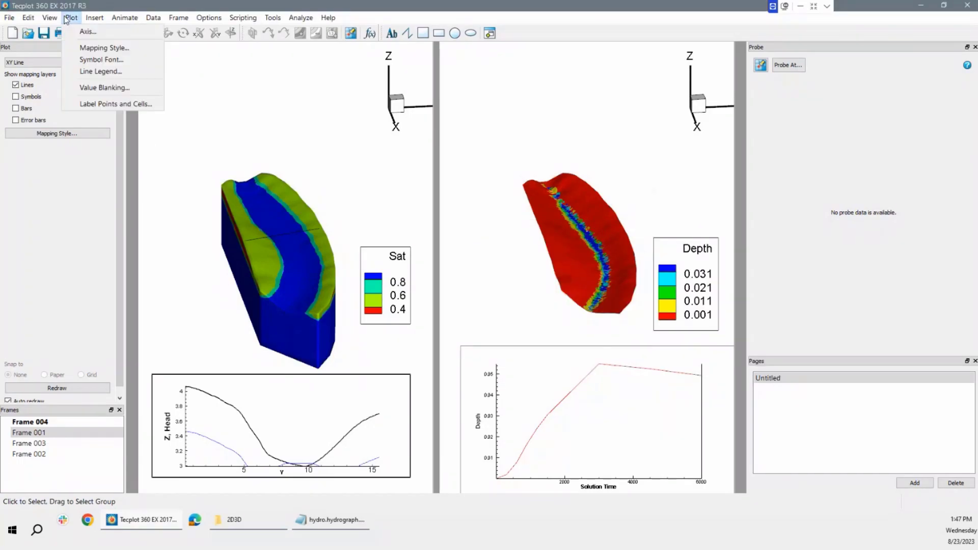
pyautogui.moveTo(50, 18)
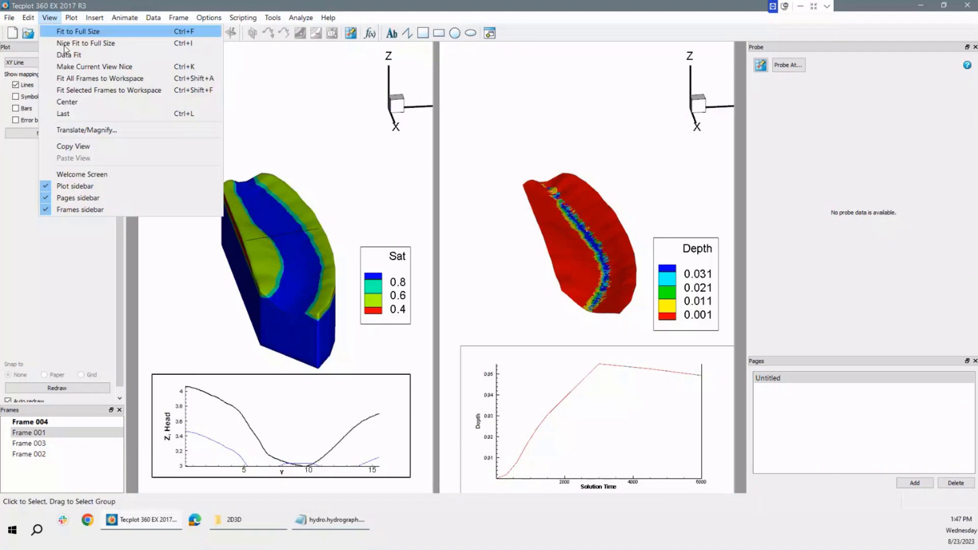
pyautogui.click(64, 54)
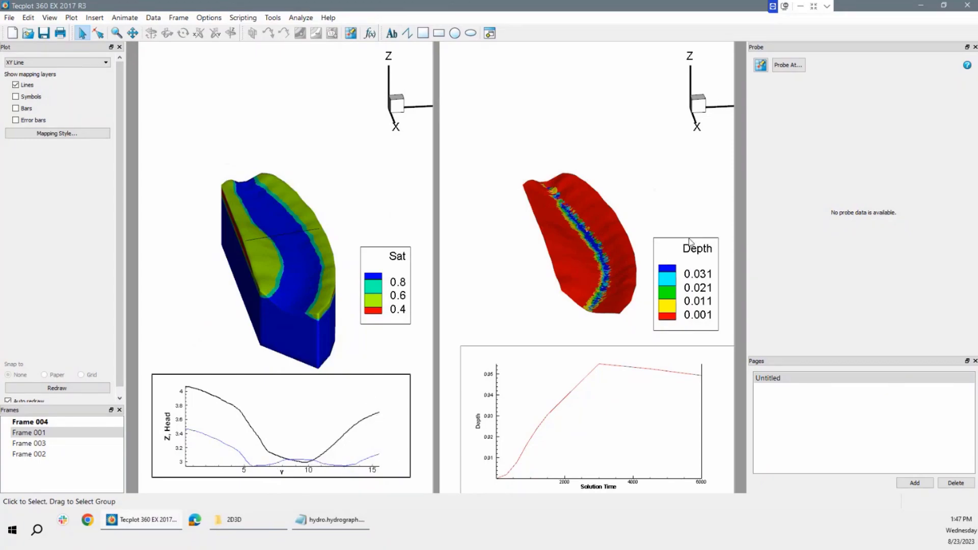
# Step: Probe the Z and Head lines near Y = 1 and in the middle of the channel
pyautogui.click(761, 65)
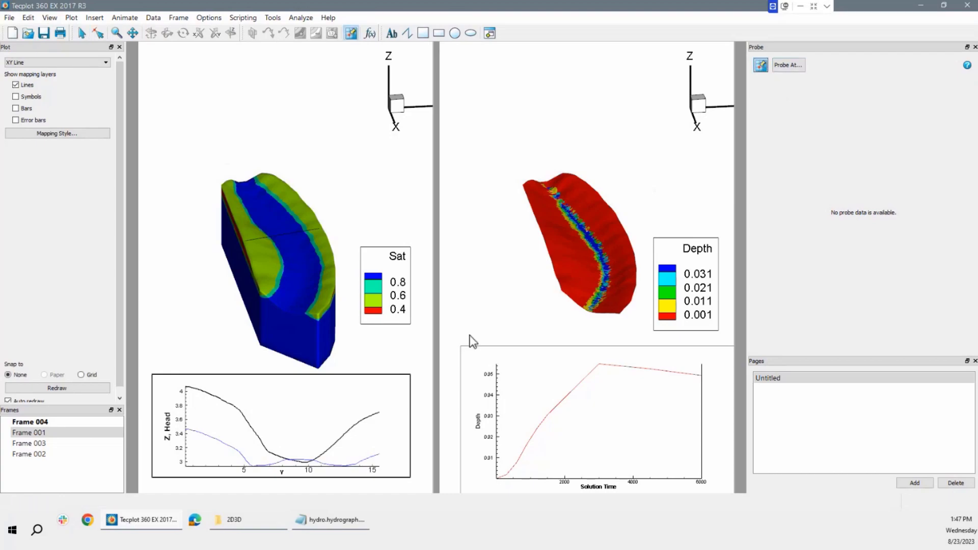
pyautogui.click(194, 405)
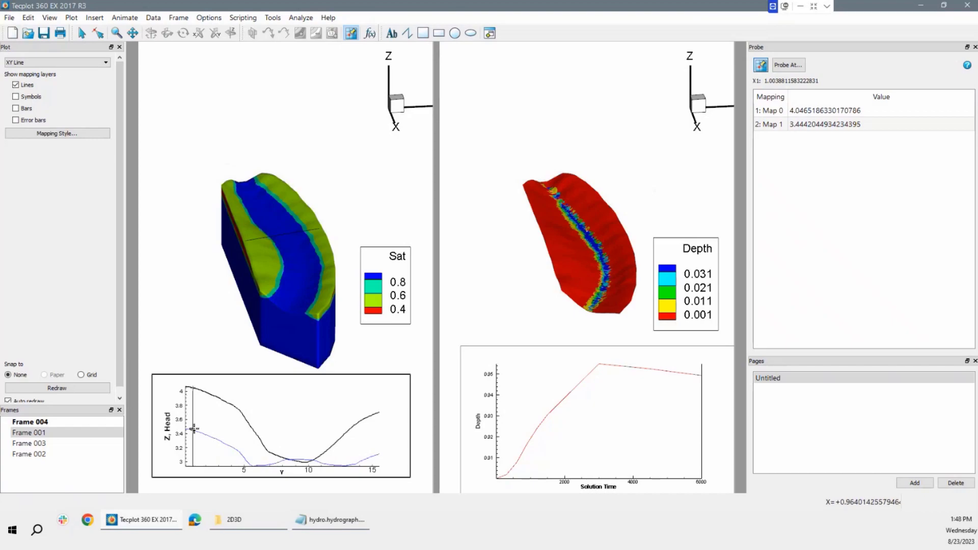
pyautogui.click(304, 421)
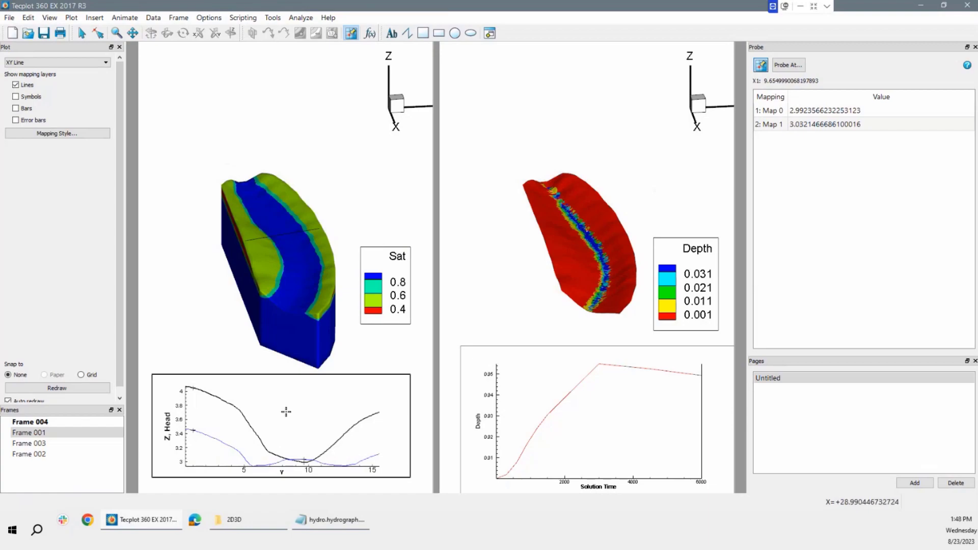
pyautogui.moveTo(286, 412); pyautogui.dragTo(377, 433)
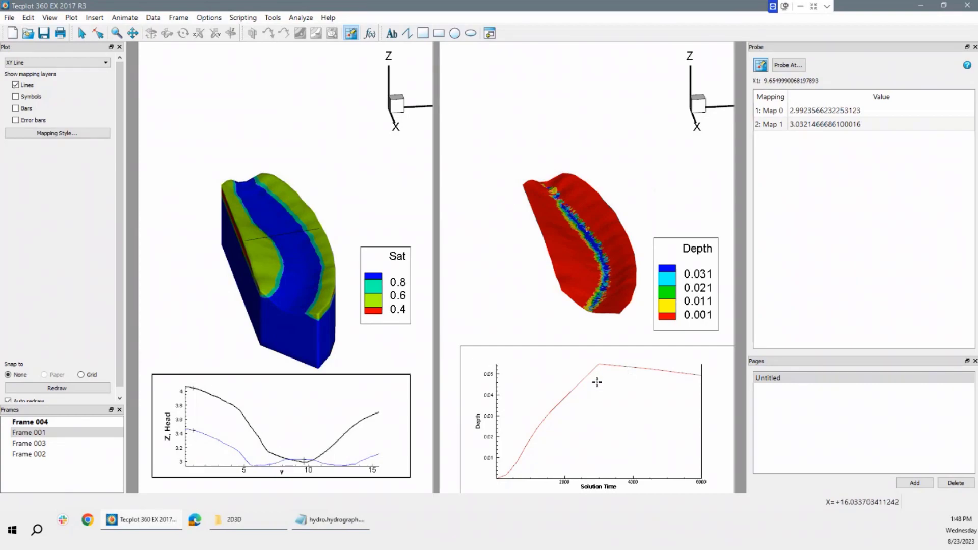
# Step: Show the paper on screen with its grid, keeping the ruler off
pyautogui.click(273, 20)
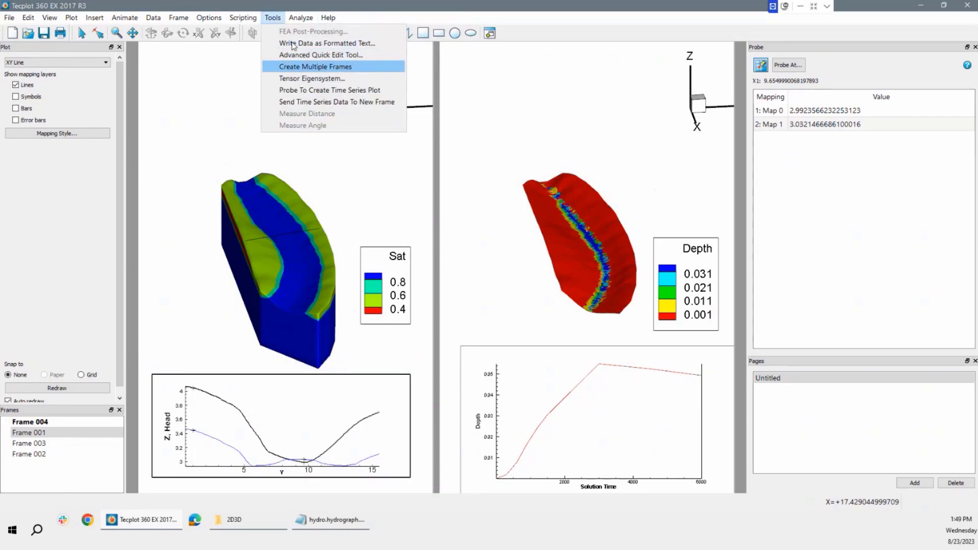
pyautogui.moveTo(210, 23)
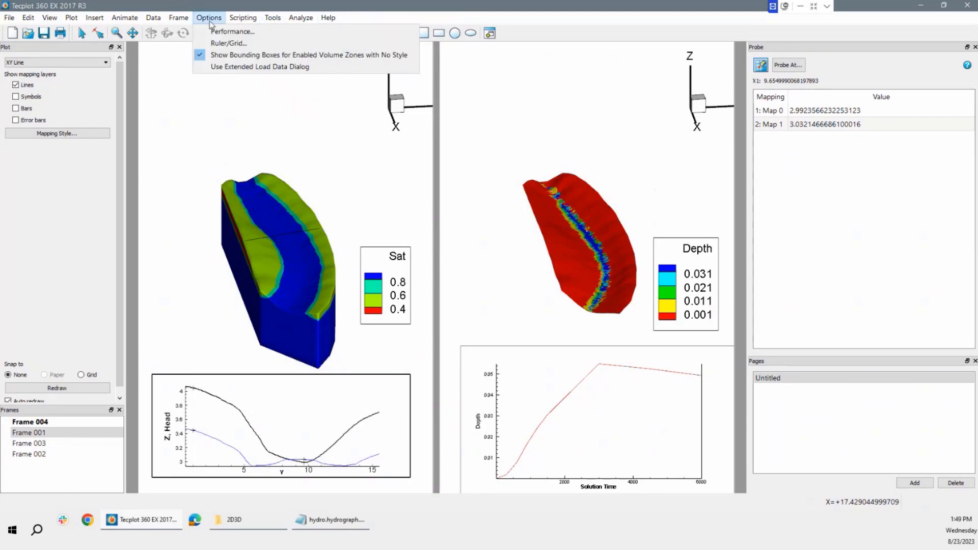
pyautogui.click(226, 43)
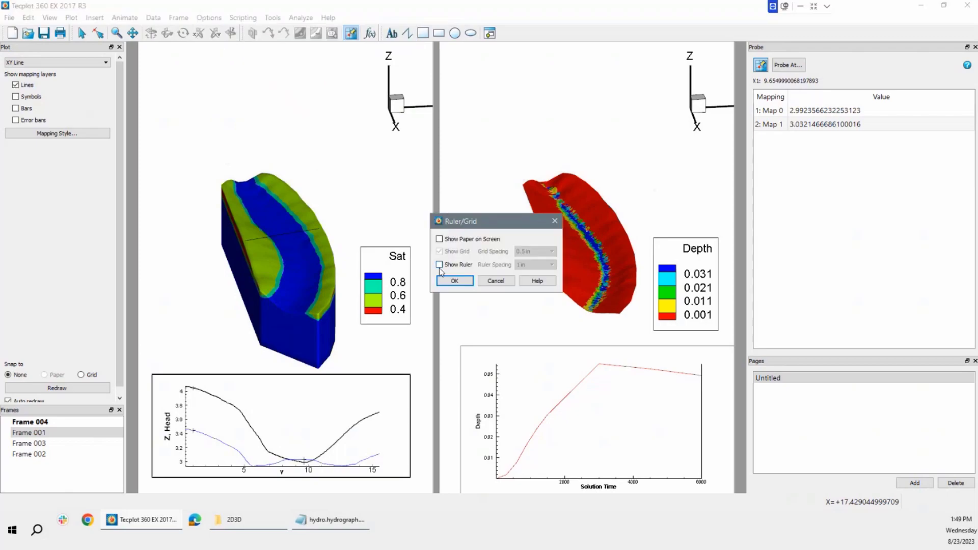
pyautogui.click(439, 239)
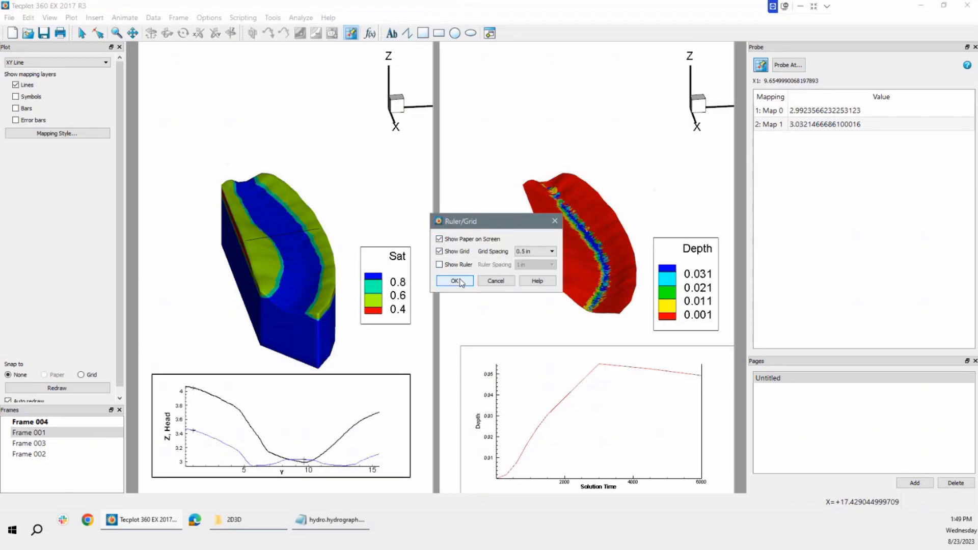
pyautogui.click(455, 281)
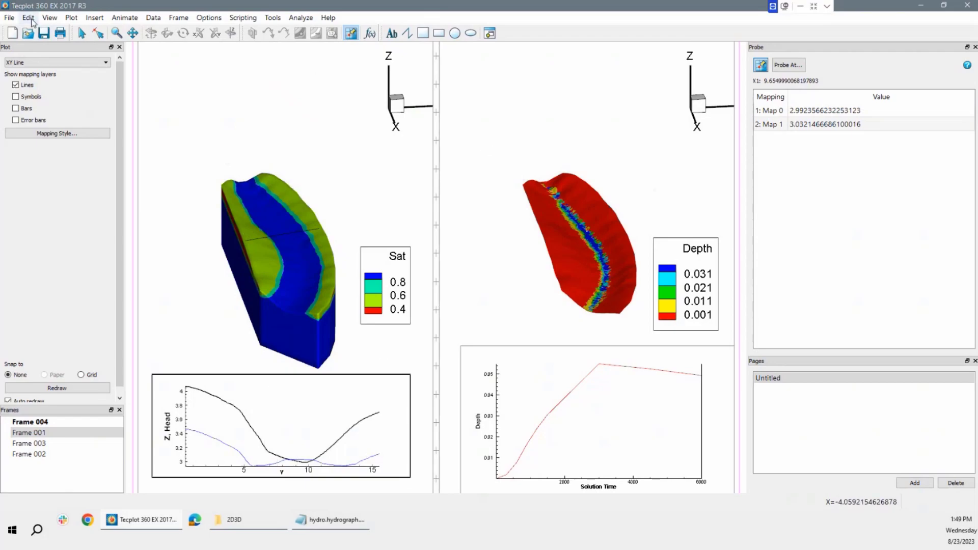
# Step: Export all frames as a PNG image with a width of 2000, saved under the file name PM_vs_OLF
pyautogui.click(10, 18)
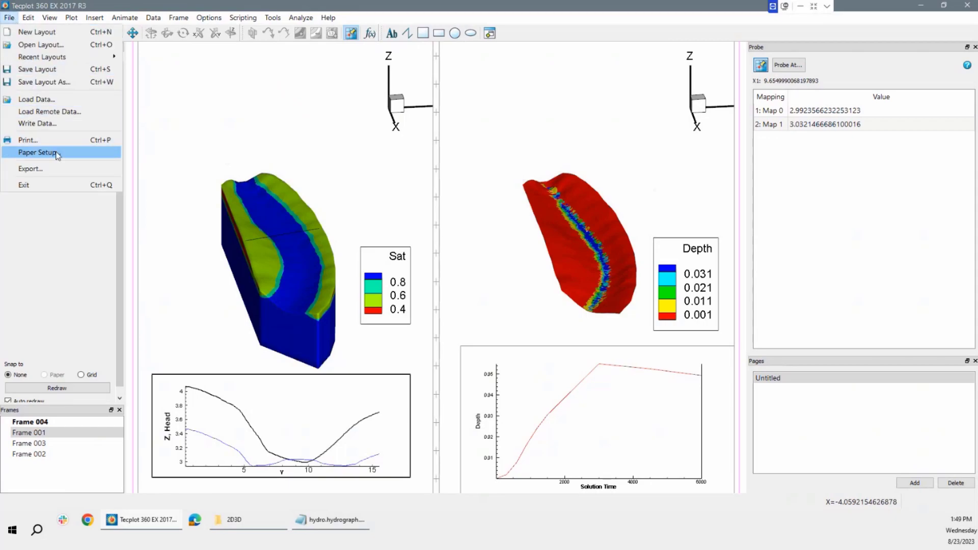
pyautogui.click(50, 170)
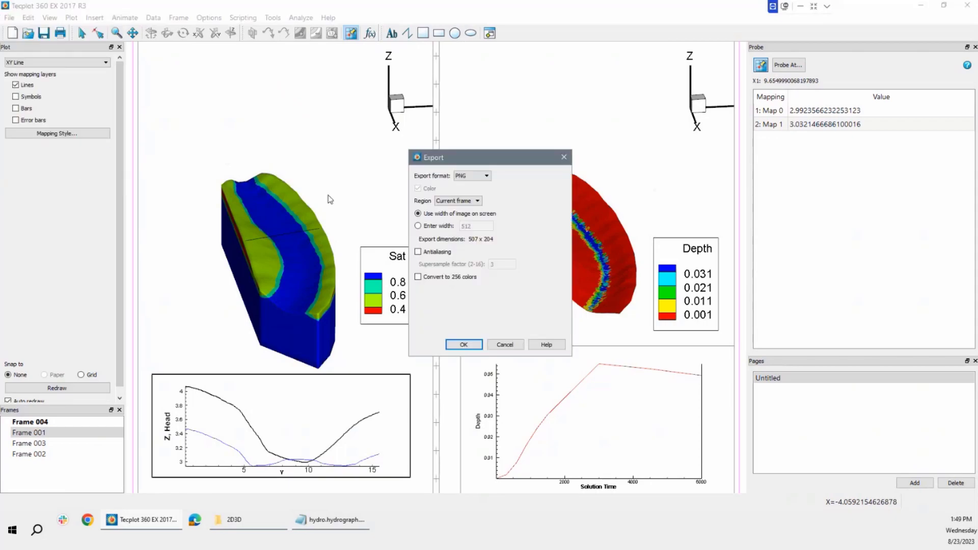
pyautogui.click(464, 202)
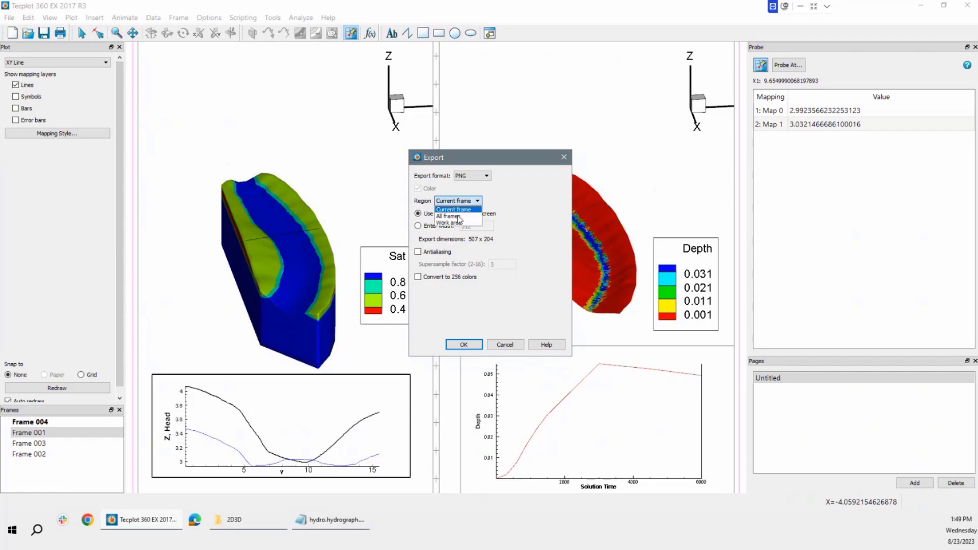
pyautogui.click(459, 218)
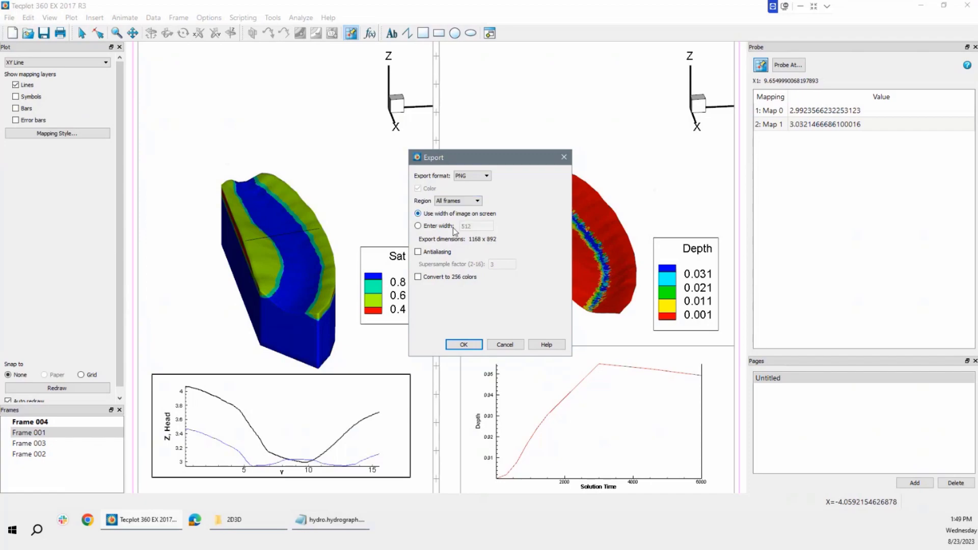
pyautogui.click(427, 226)
pyautogui.doubleClick(479, 230)
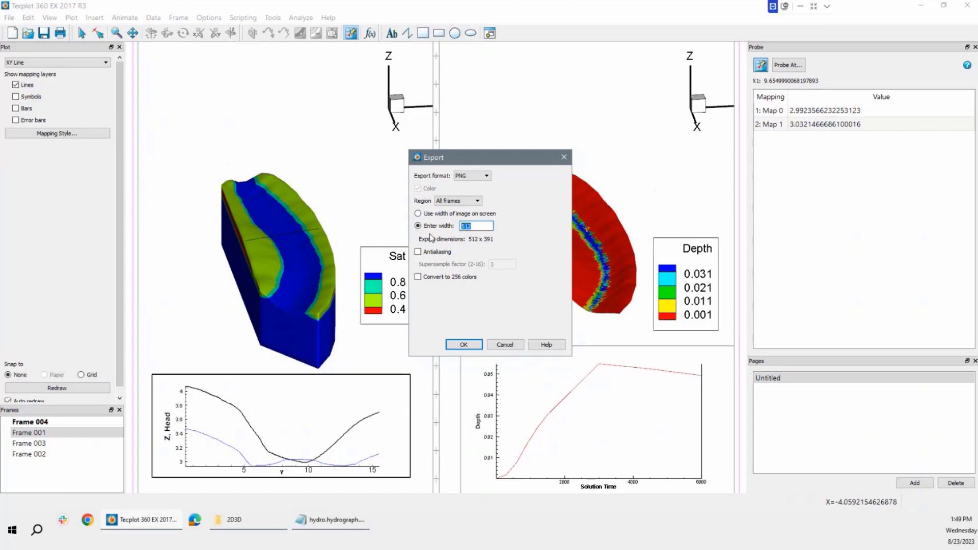
pyautogui.write('2000')
pyautogui.click(478, 345)
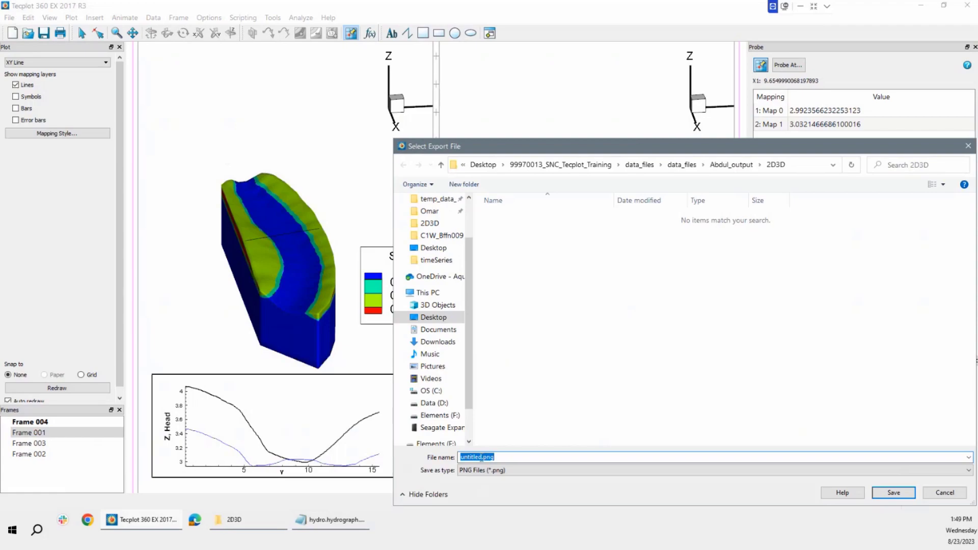
pyautogui.moveTo(482, 456); pyautogui.dragTo(441, 460)
pyautogui.write('PM_vs_OLF')
pyautogui.click(896, 494)
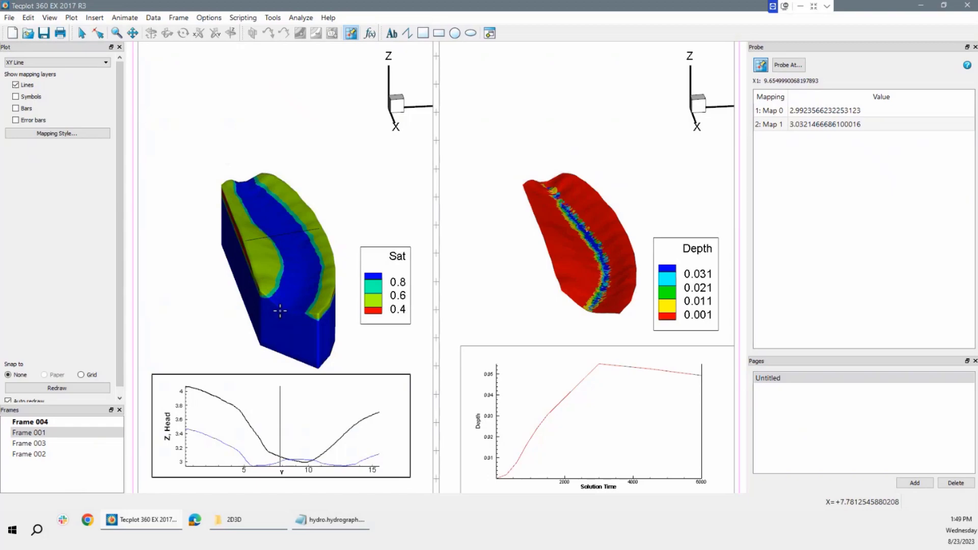
# Step: Delete the Z and Head XY plot frame and the depth time series frame
pyautogui.click(83, 33)
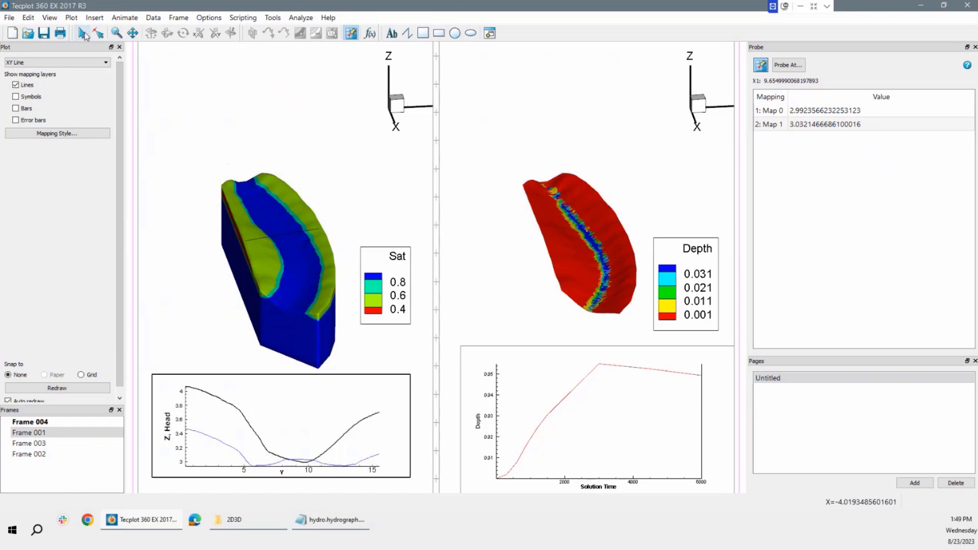
pyautogui.click(379, 376)
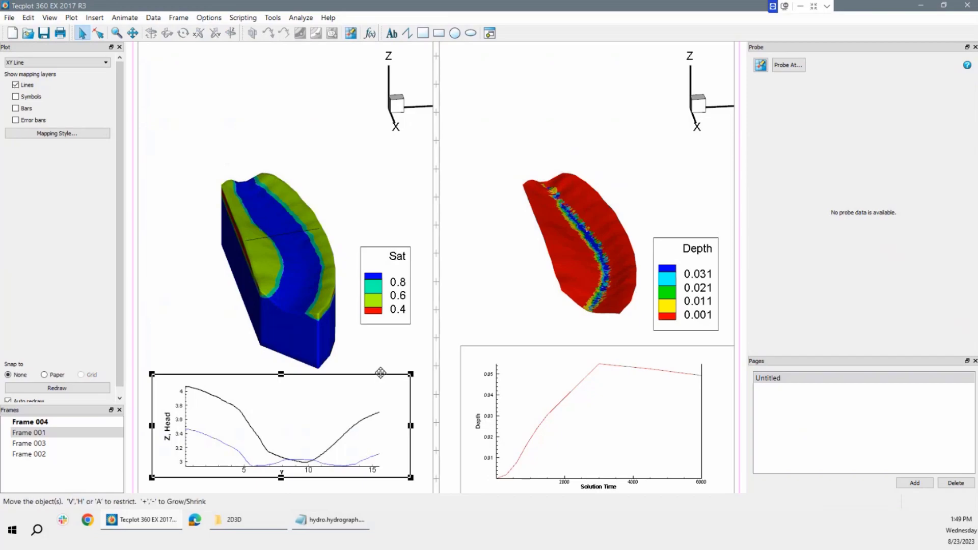
pyautogui.press('Delete')
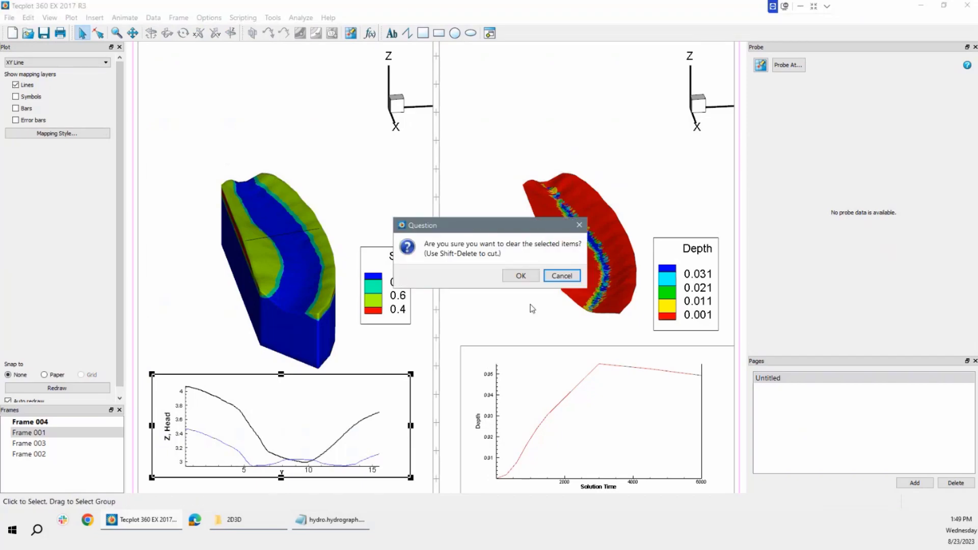
pyautogui.click(520, 276)
pyautogui.click(532, 347)
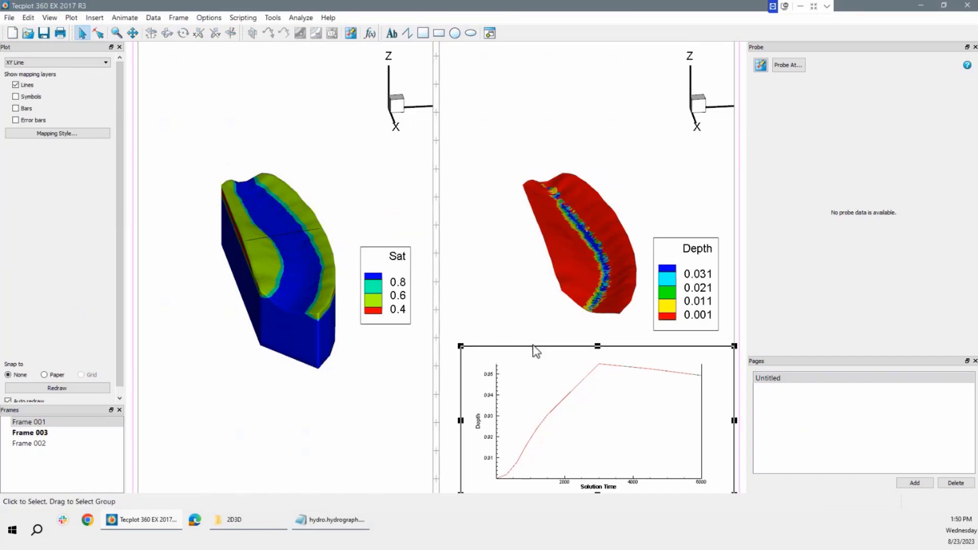
pyautogui.press('Delete')
pyautogui.click(525, 275)
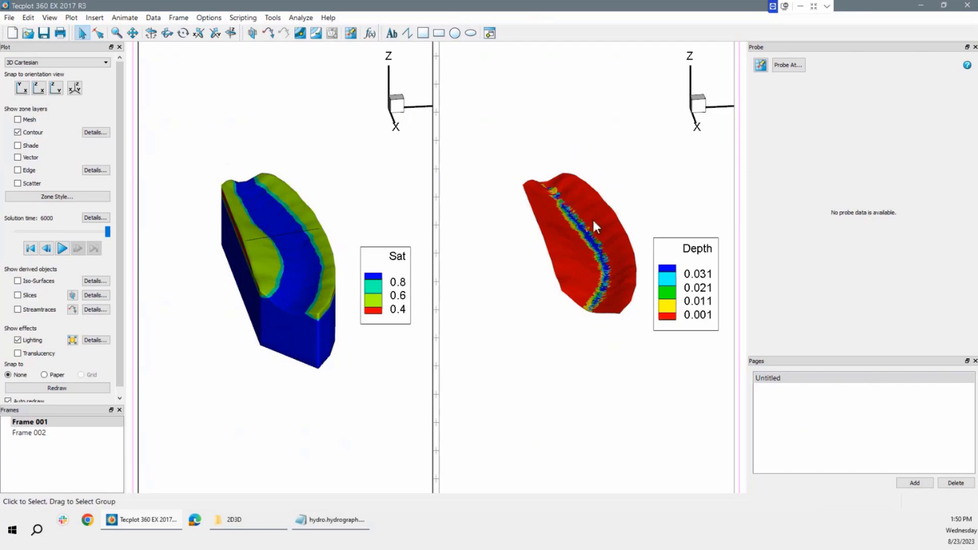
# Step: Open the value blanking settings and make the overland flow Depth frame (Frame 002) active
pyautogui.click(153, 19)
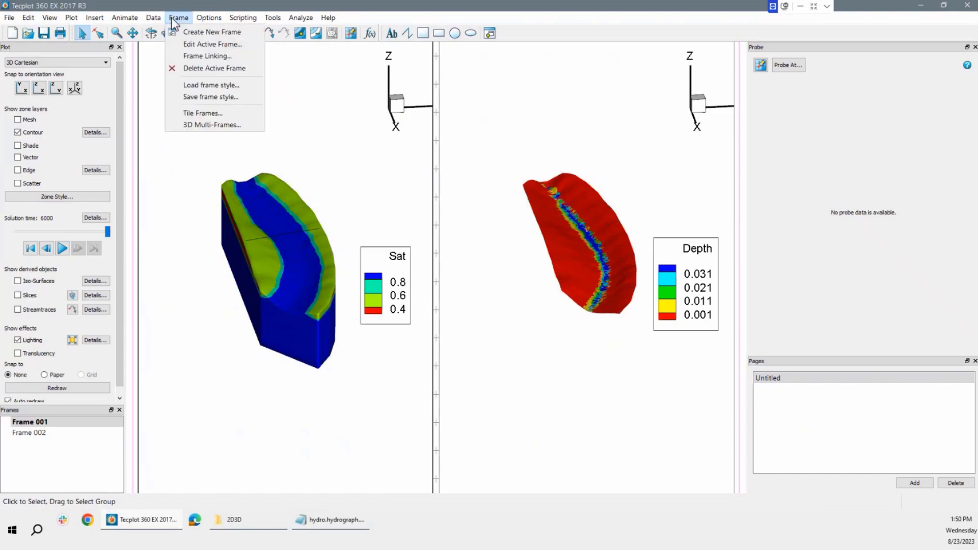
pyautogui.moveTo(72, 17)
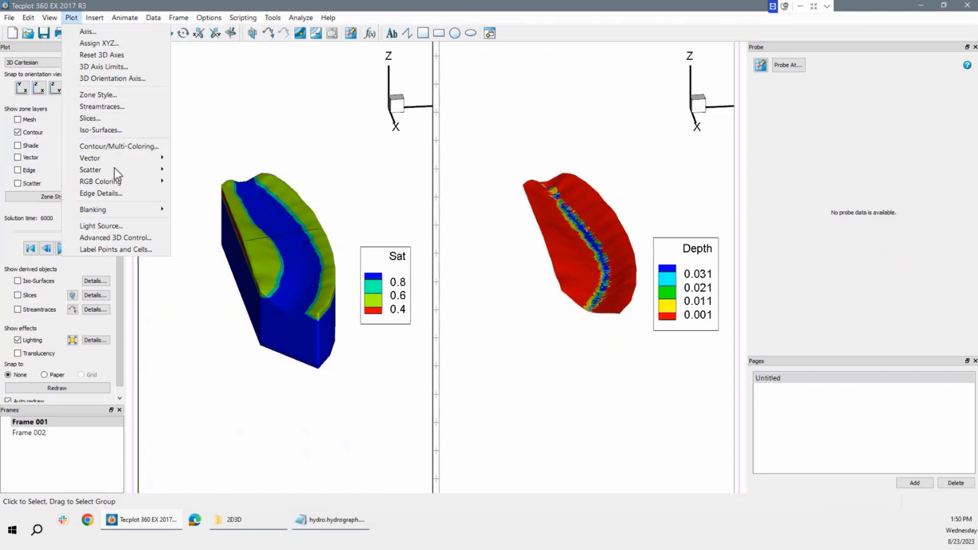
pyautogui.moveTo(116, 209)
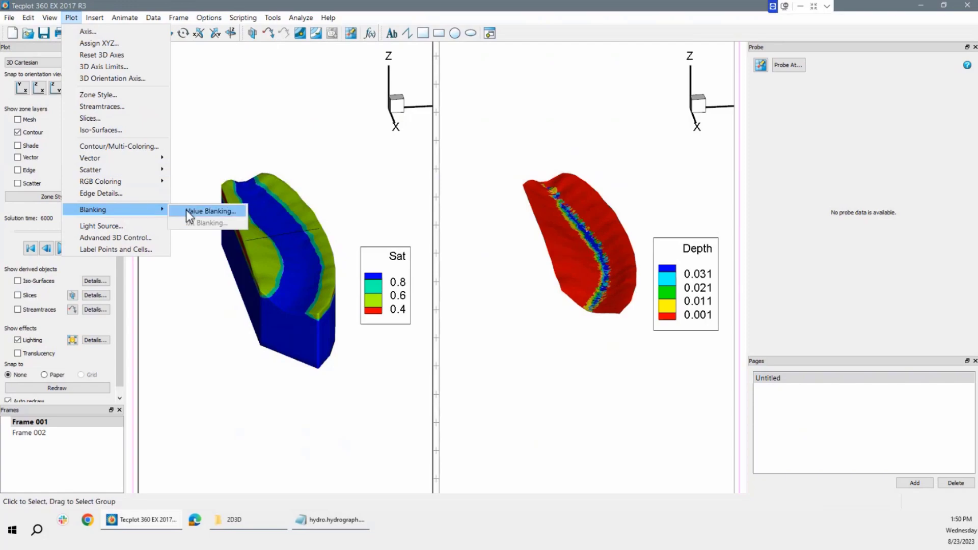
pyautogui.click(185, 210)
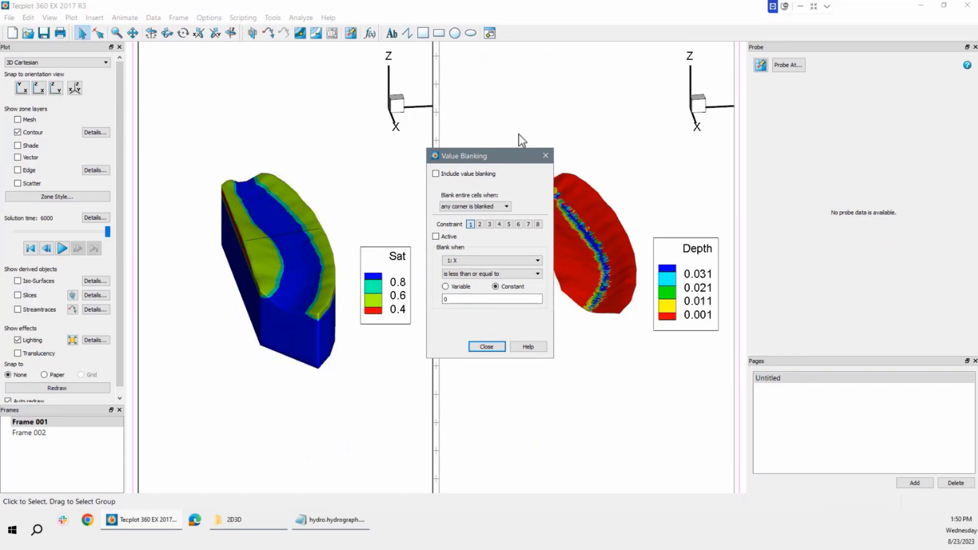
pyautogui.moveTo(509, 156); pyautogui.dragTo(443, 221)
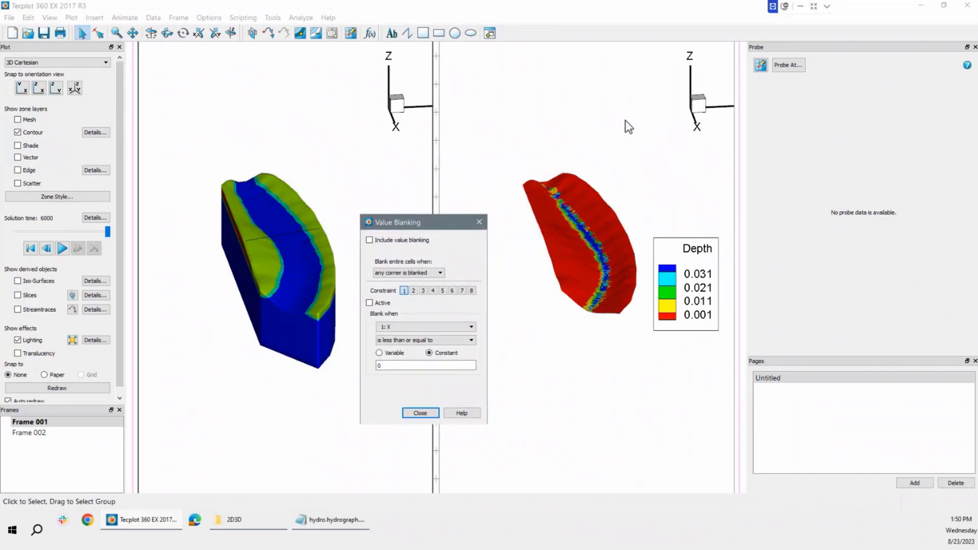
pyautogui.click(629, 126)
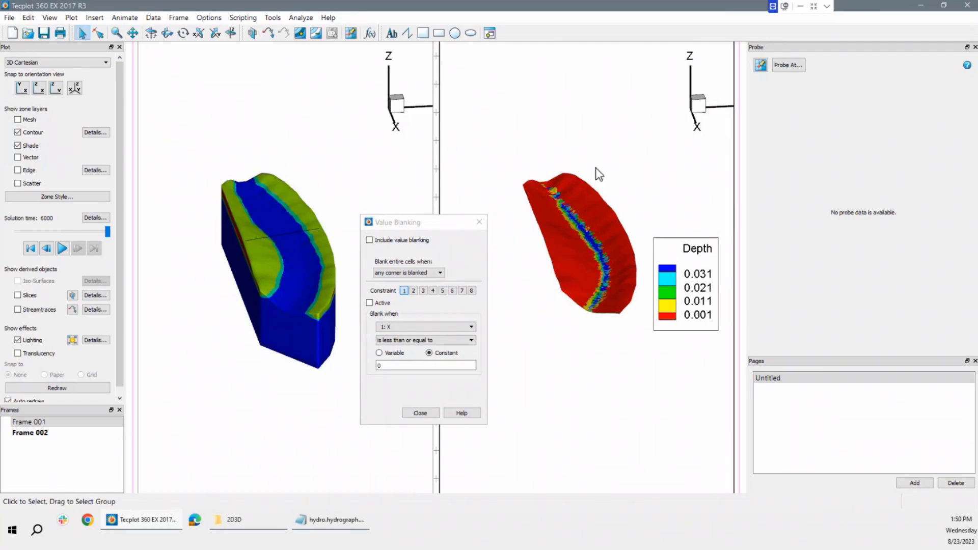
# Step: Define blanking constraint 1 to blank when Depth is less than the constant 0.01
pyautogui.click(394, 330)
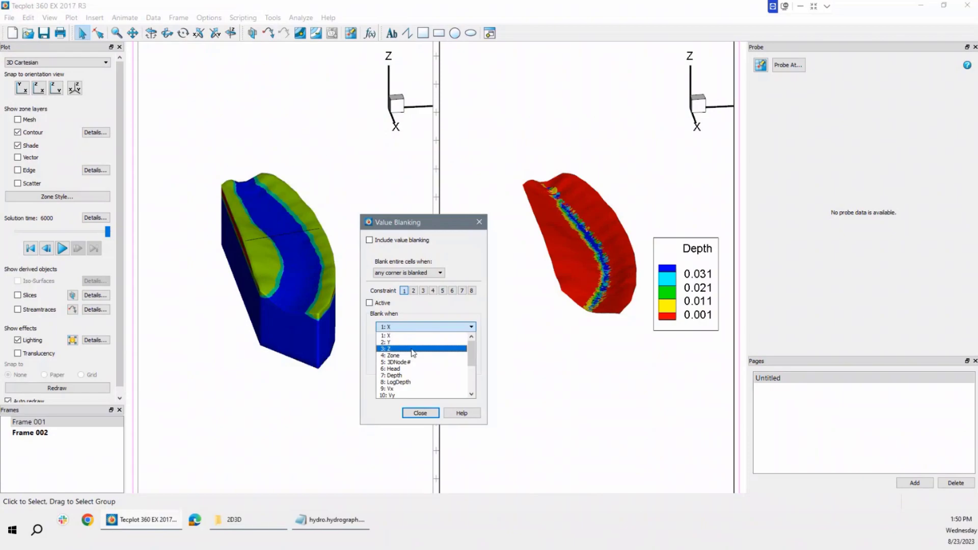
pyautogui.click(407, 375)
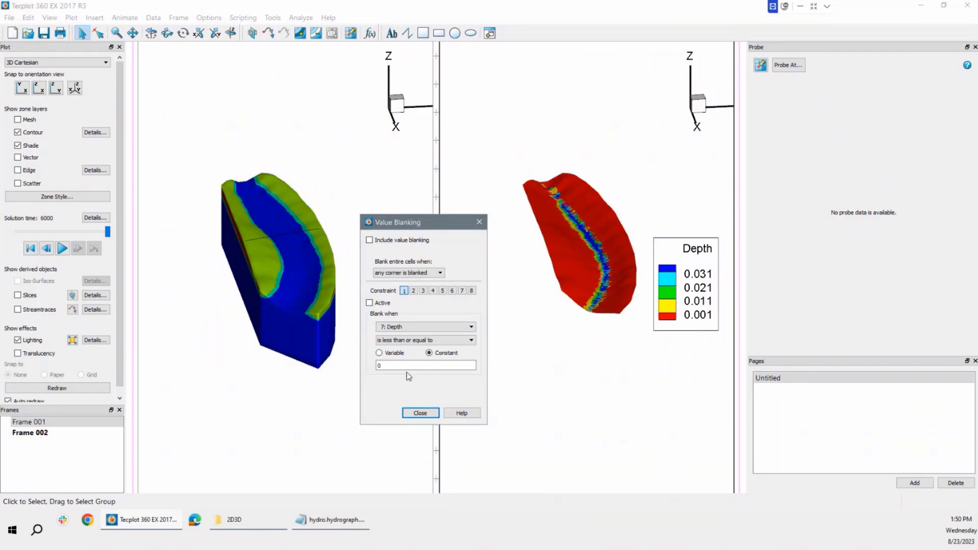
pyautogui.click(418, 341)
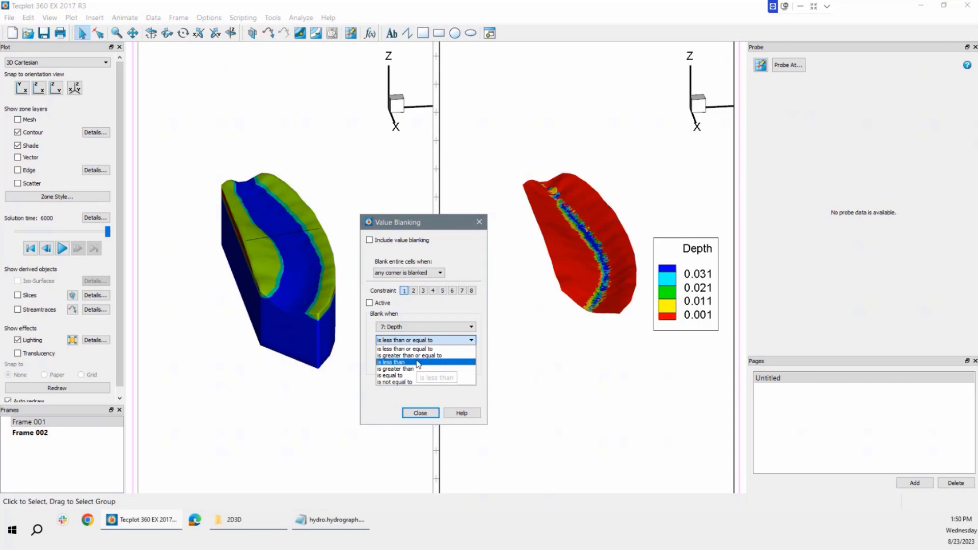
pyautogui.click(417, 362)
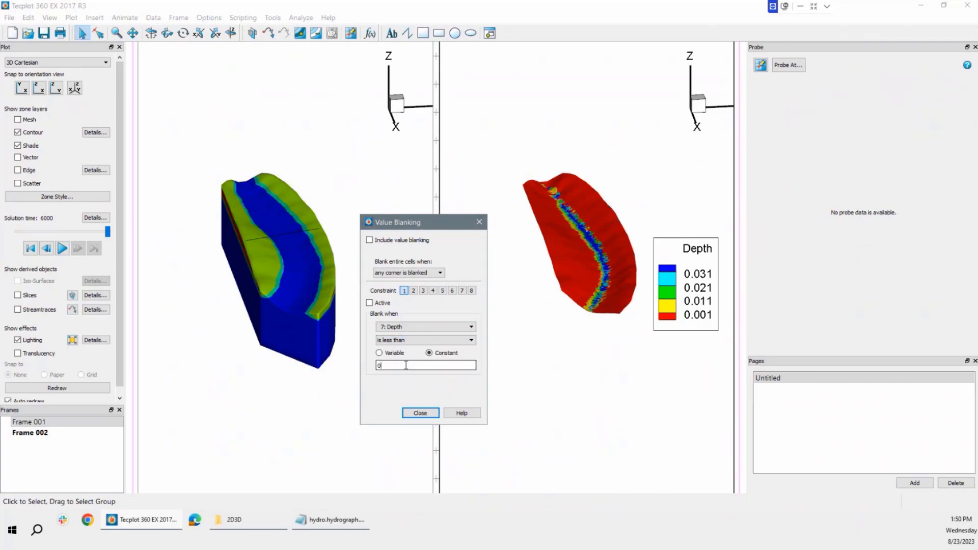
pyautogui.write('.00')
pyautogui.press('BackSpace')
pyautogui.write('1')
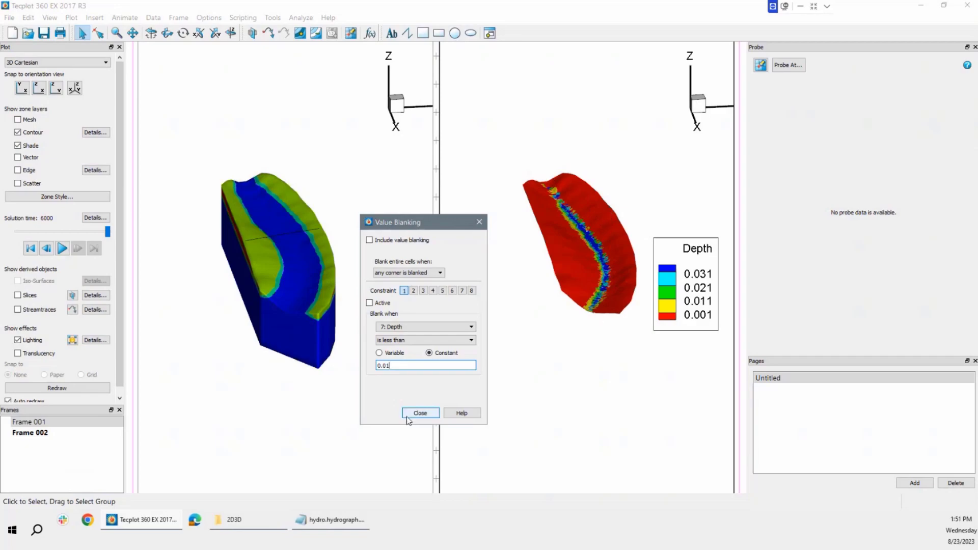
# Step: Activate blanking constraint 1, include value blanking in the Depth frame, and close the blanking settings
pyautogui.click(369, 303)
pyautogui.click(369, 240)
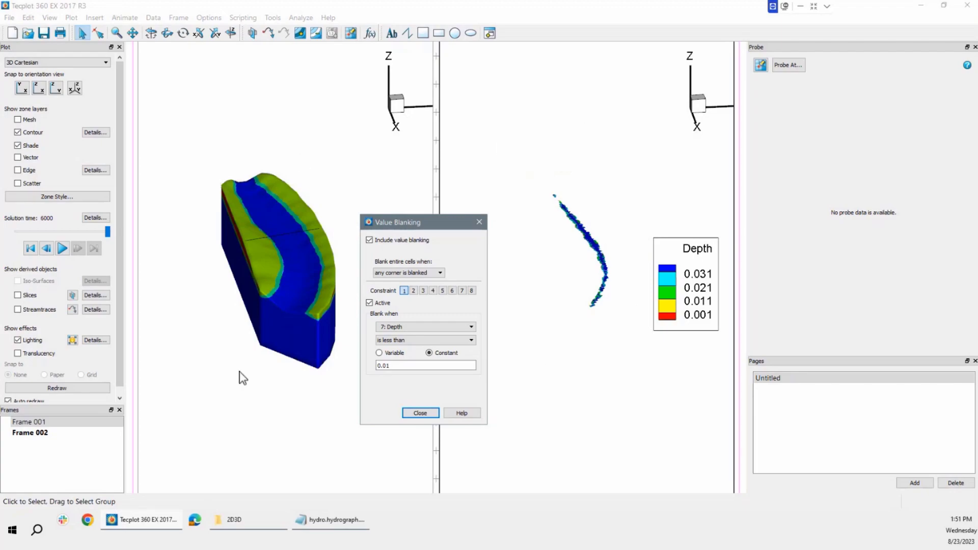
pyautogui.click(432, 413)
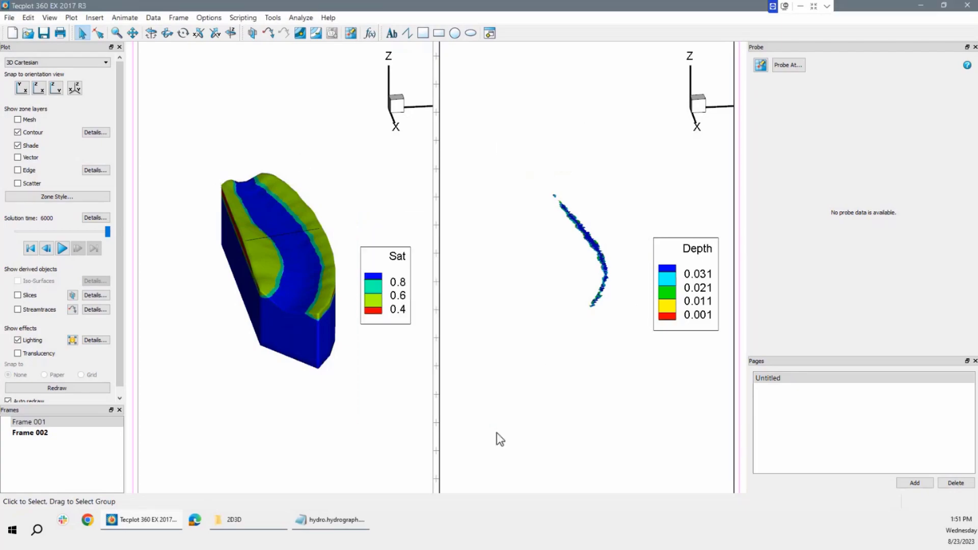
# Step: Turn off the background and border of the Depth frame (Frame 002) in its frame settings
pyautogui.click(439, 388)
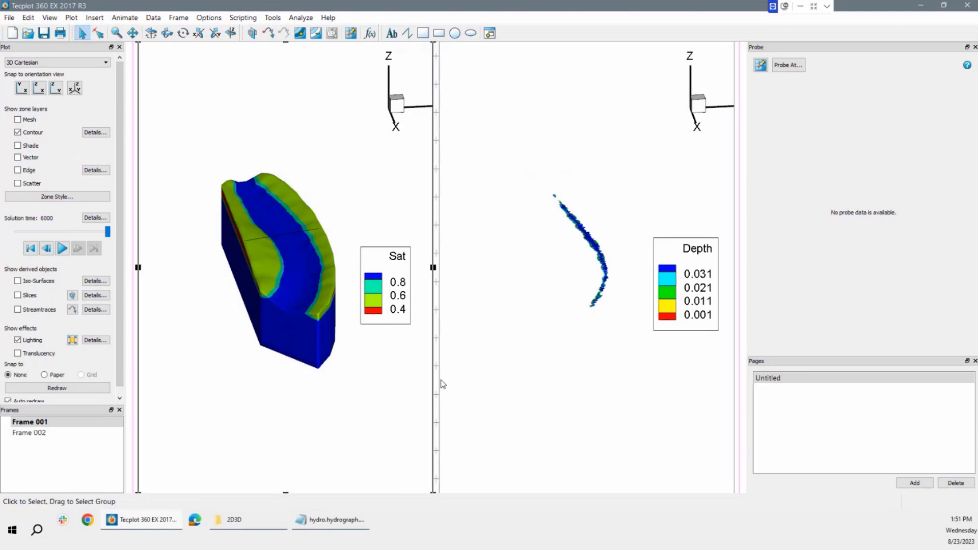
pyautogui.click(441, 381)
pyautogui.doubleClick(441, 381)
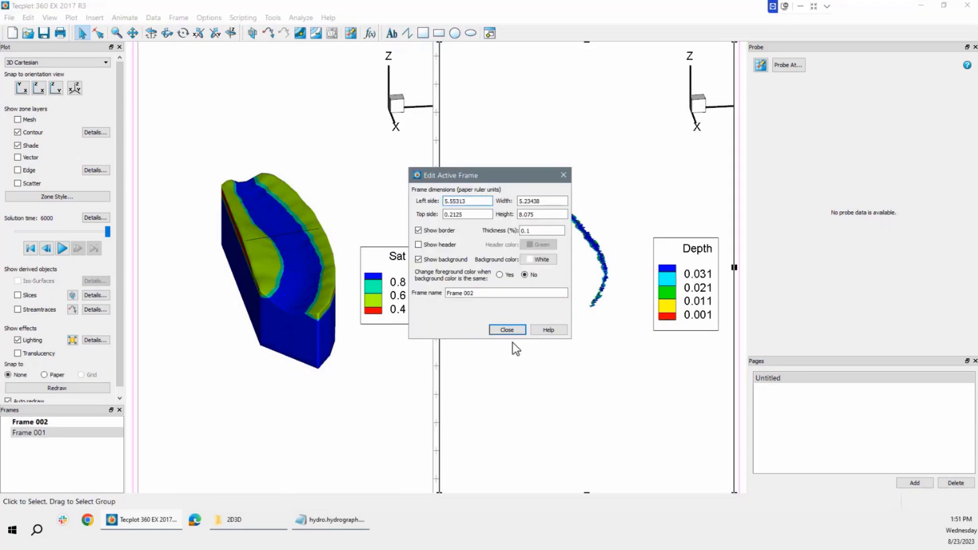
pyautogui.moveTo(514, 178); pyautogui.dragTo(759, 165)
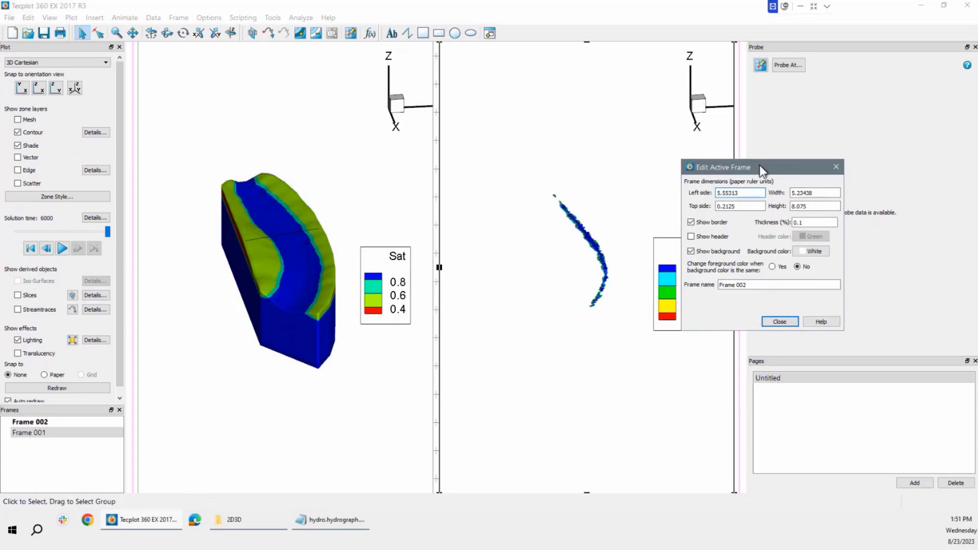
pyautogui.click(689, 249)
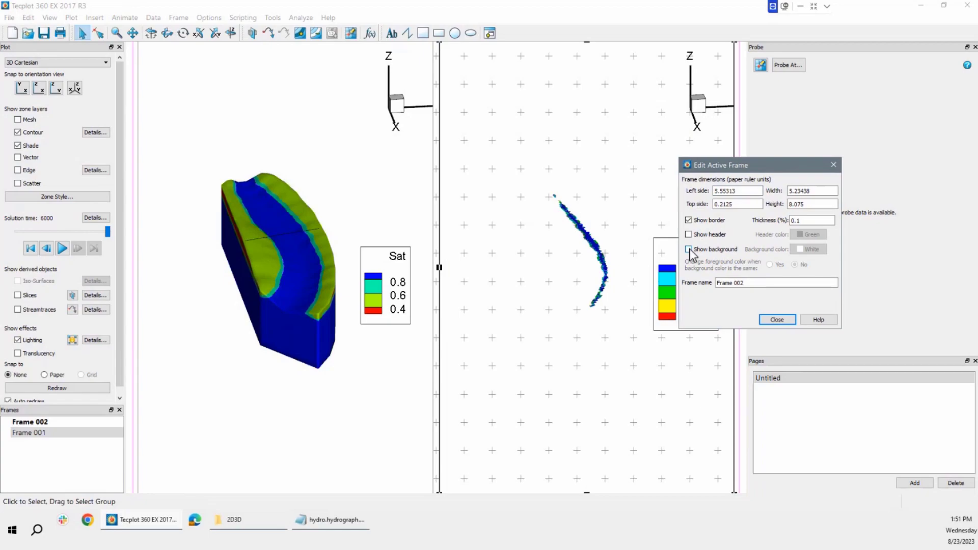
pyautogui.click(689, 220)
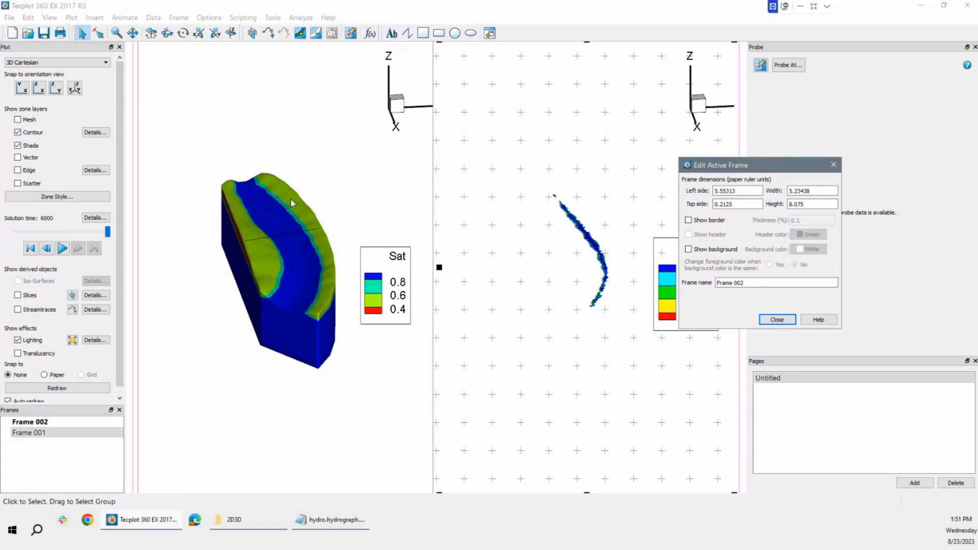
pyautogui.click(777, 319)
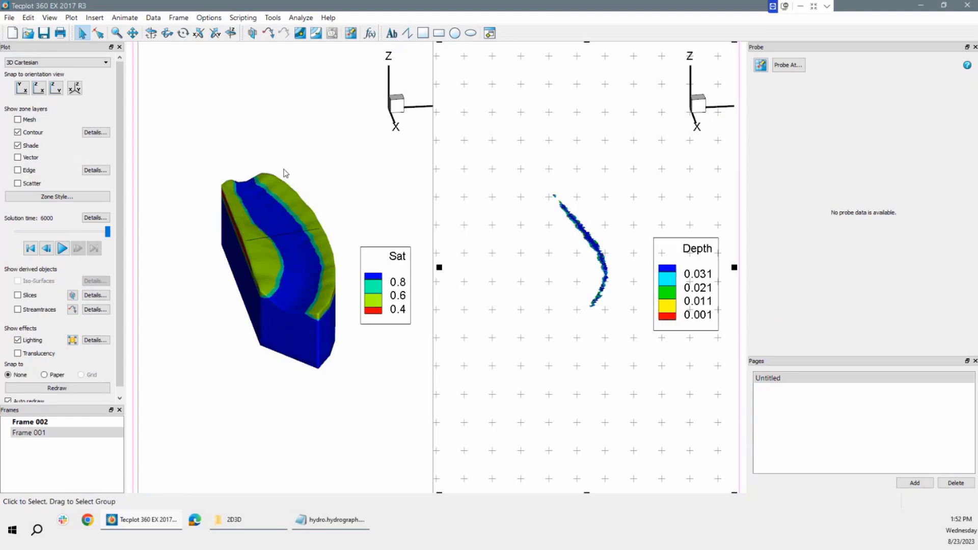
# Step: Change the contour variable of the subsurface frame (Frame 001) from Sat to Z
pyautogui.click(260, 369)
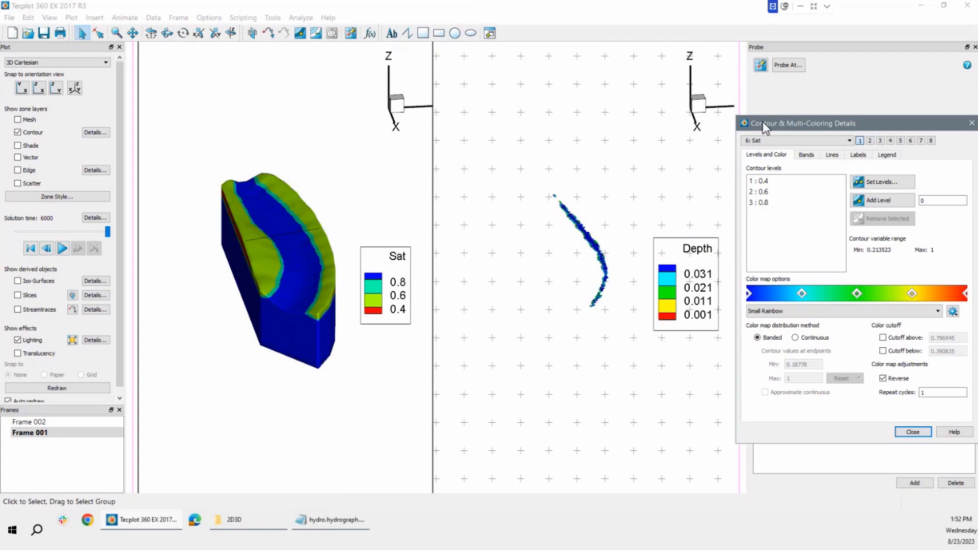
pyautogui.moveTo(763, 121); pyautogui.dragTo(661, 120)
pyautogui.click(723, 139)
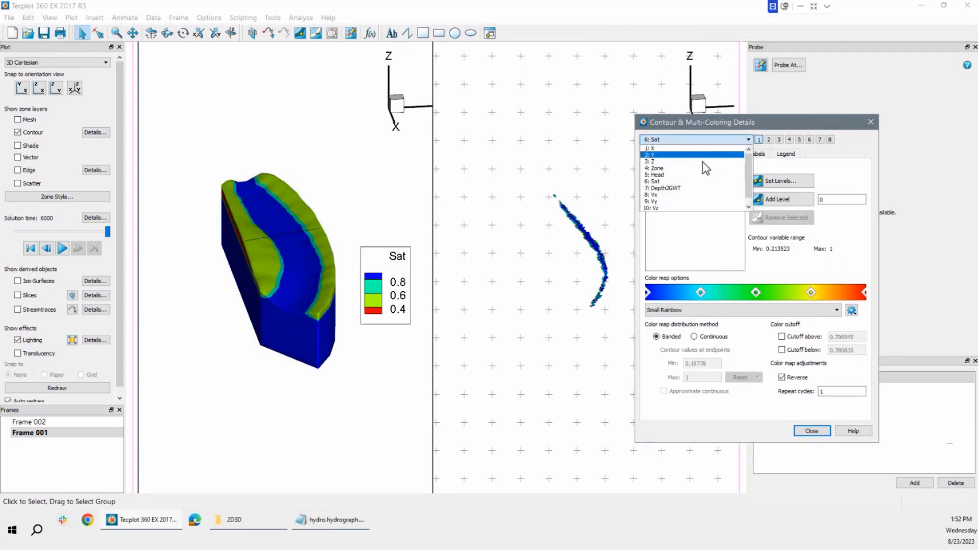
pyautogui.click(696, 162)
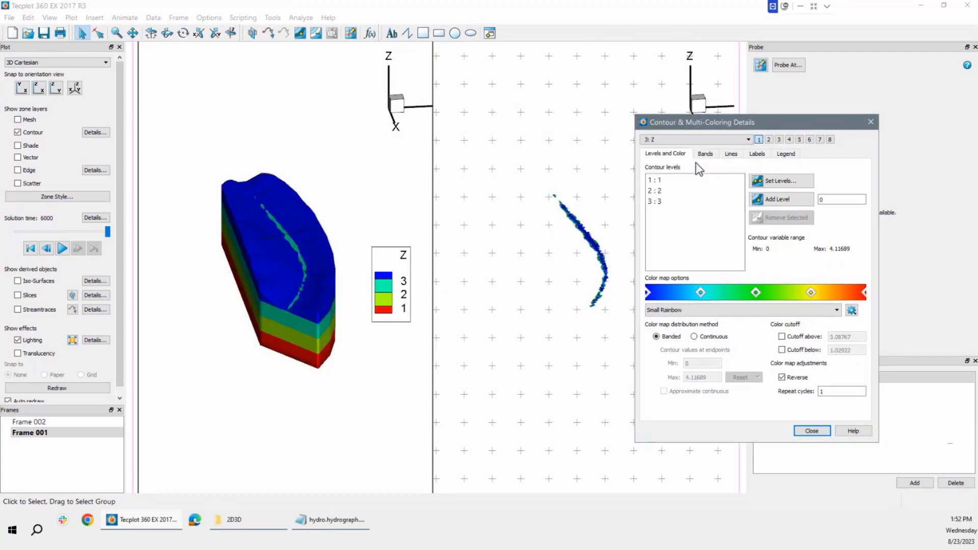
# Step: Apply the Elevation - Above Ground Level color map to the Z contours in Frame 001
pyautogui.click(760, 311)
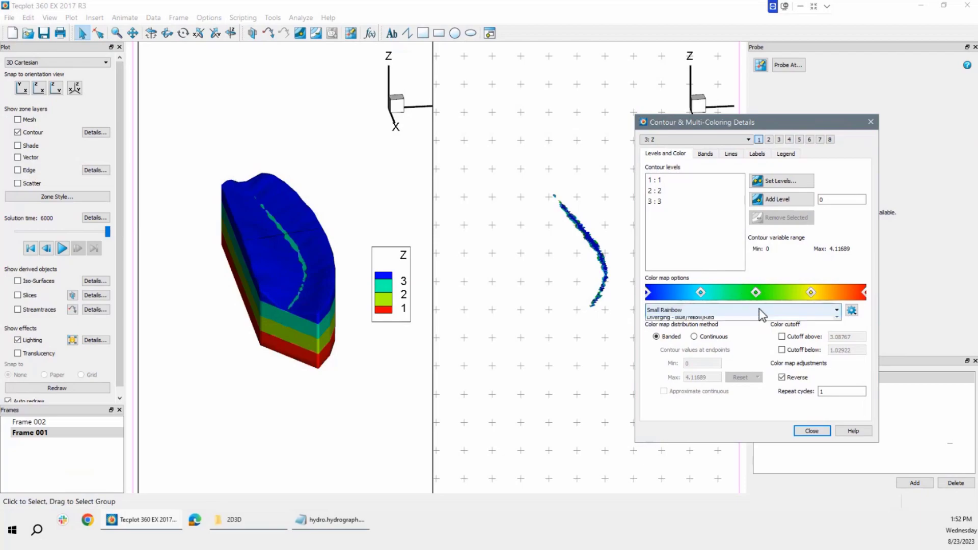
pyautogui.scroll(-2, 734, 343)
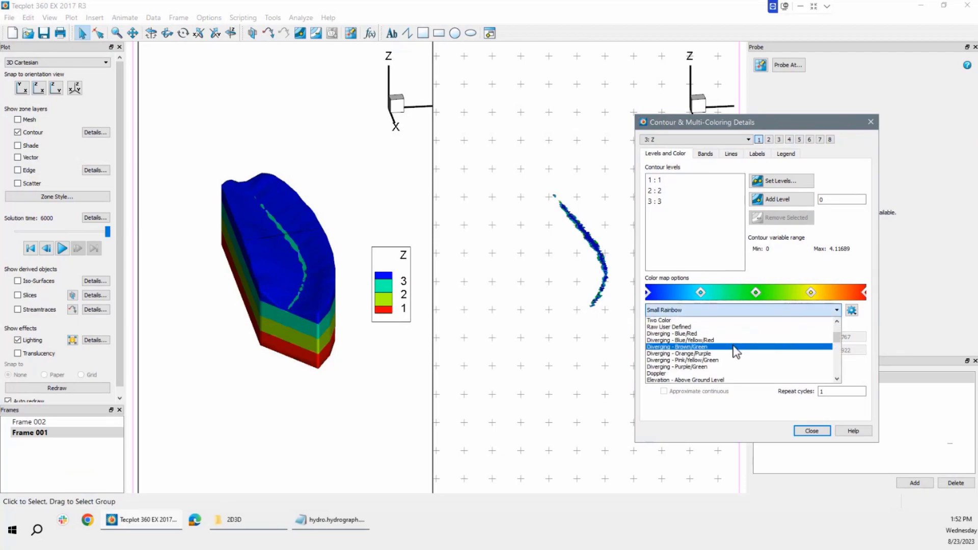
pyautogui.scroll(-1, 736, 351)
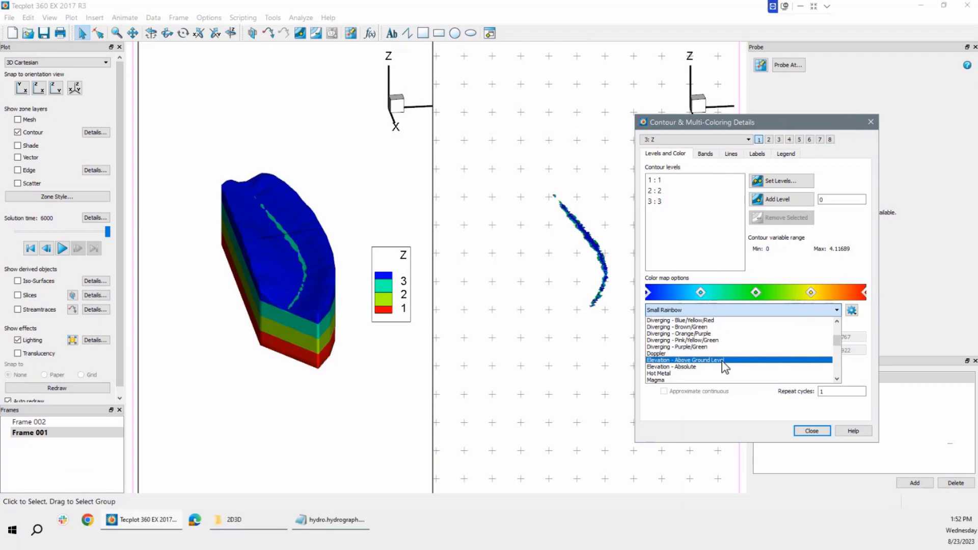
pyautogui.click(696, 367)
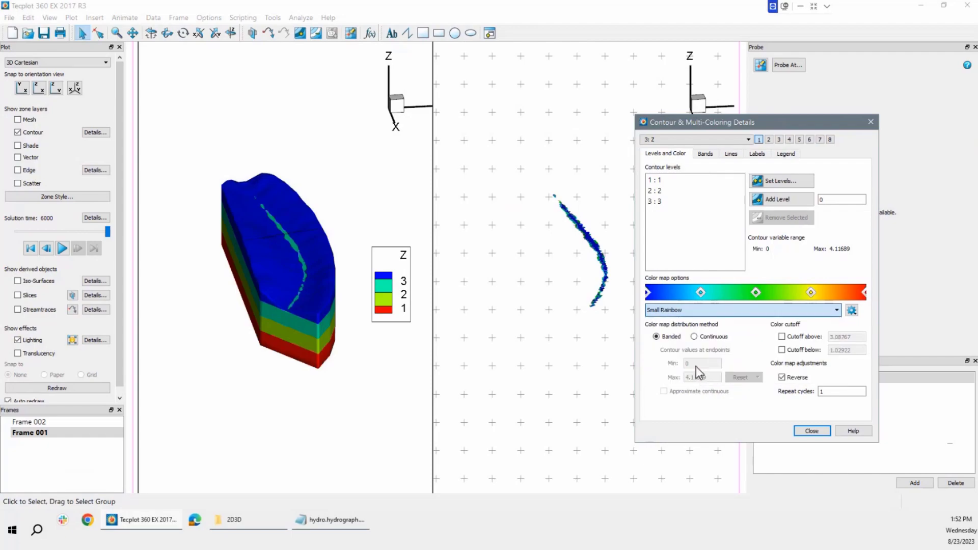
pyautogui.click(710, 312)
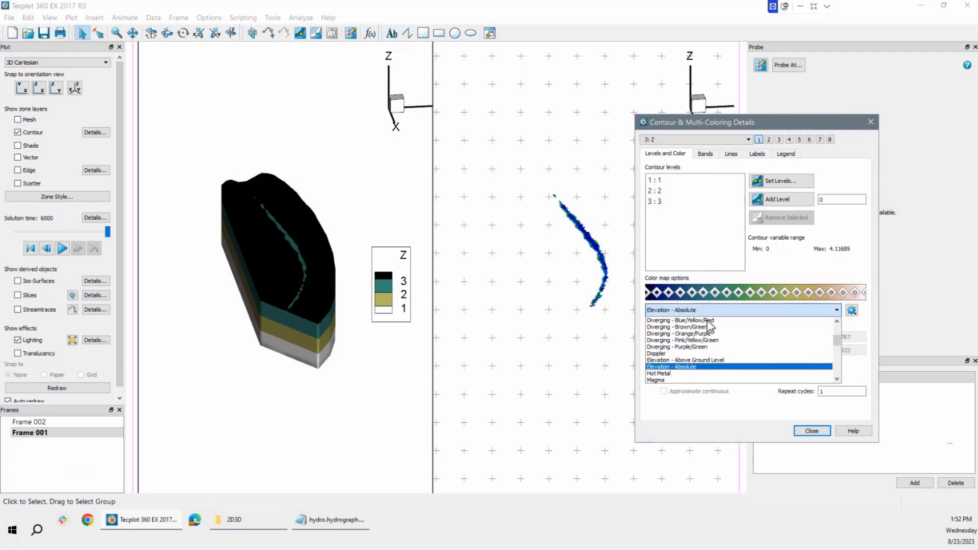
pyautogui.click(696, 359)
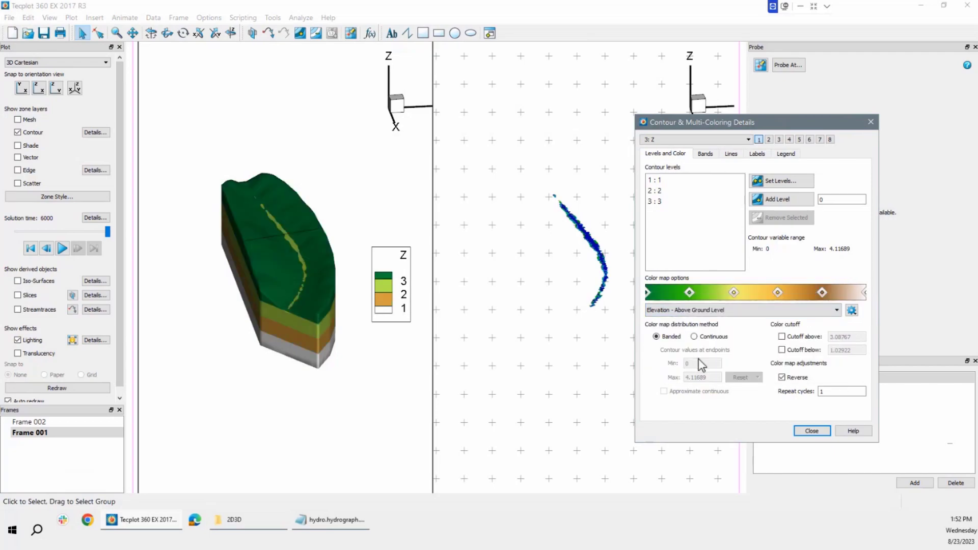
# Step: Redefine the Z contour levels by minimum, maximum and number of levels, using 10 levels
pyautogui.click(779, 181)
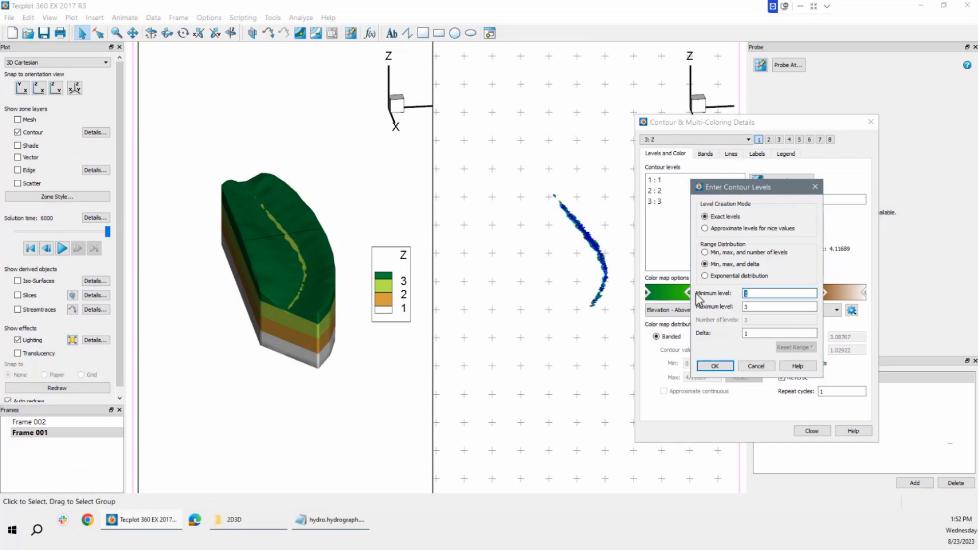
pyautogui.moveTo(760, 334); pyautogui.dragTo(730, 335)
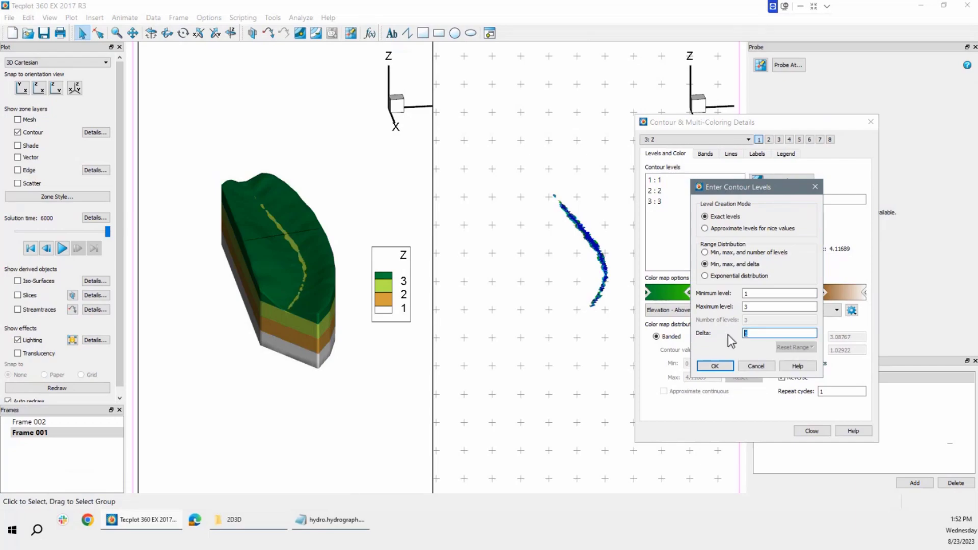
pyautogui.click(714, 254)
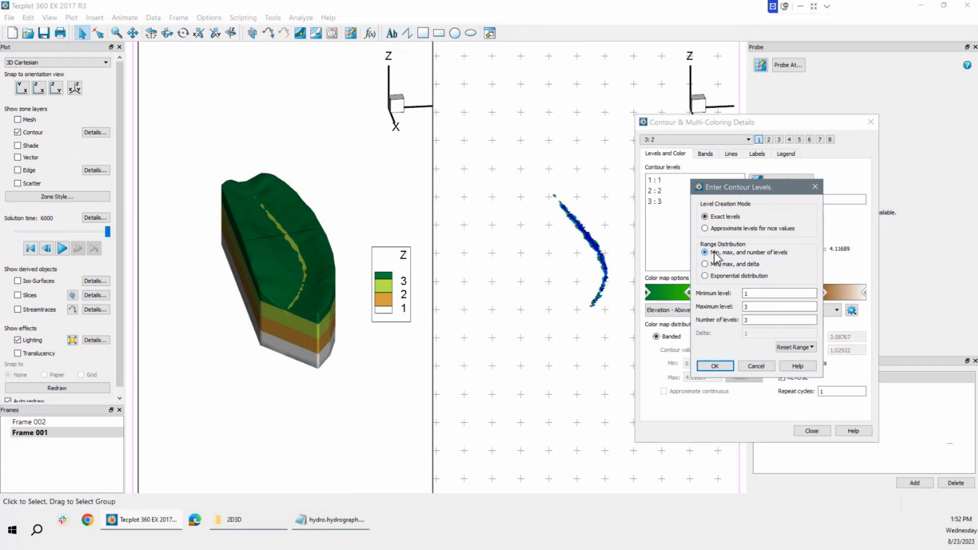
pyautogui.doubleClick(757, 319)
pyautogui.write('10')
pyautogui.click(722, 365)
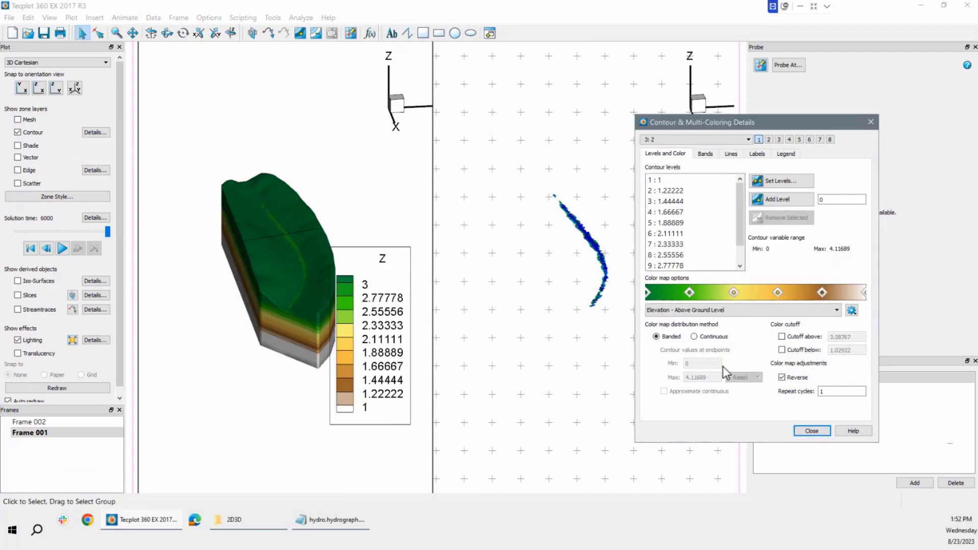
# Step: Move the Z contour legend clear of the model to its lower-left side and close the contour settings
pyautogui.click(387, 255)
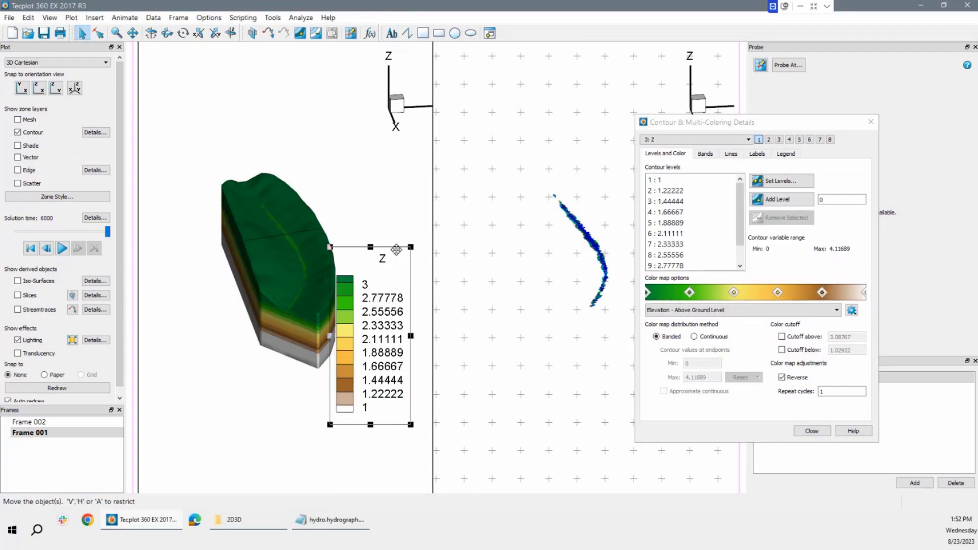
pyautogui.moveTo(397, 249); pyautogui.dragTo(216, 285)
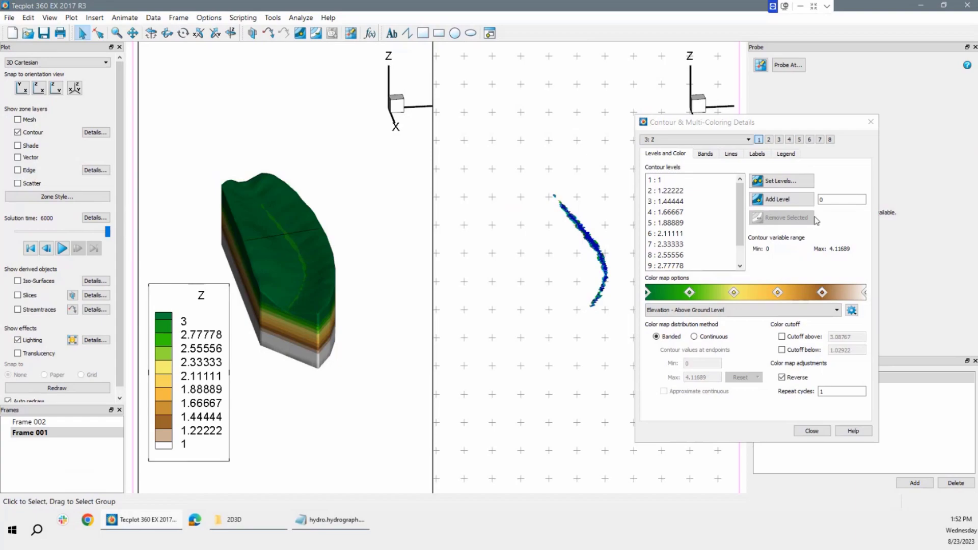
pyautogui.click(870, 122)
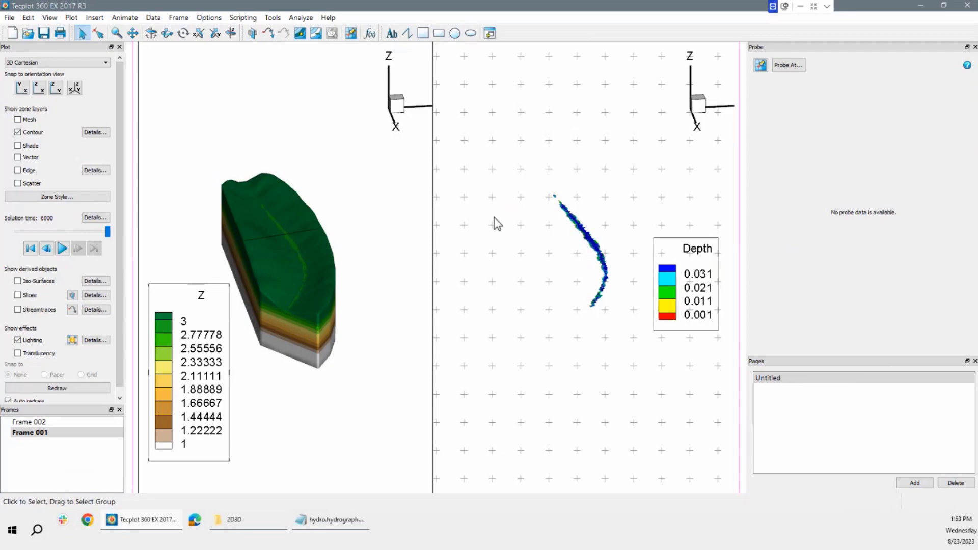
# Step: Assign the Head variable to the Z axis of the overland flow zone in Frame 002, accepting the axis adjustments
pyautogui.click(565, 213)
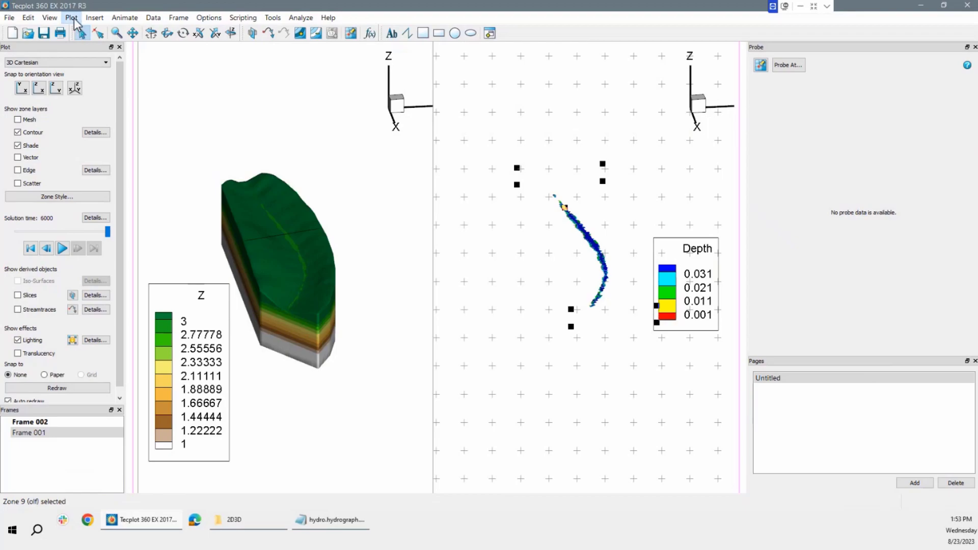
pyautogui.click(75, 20)
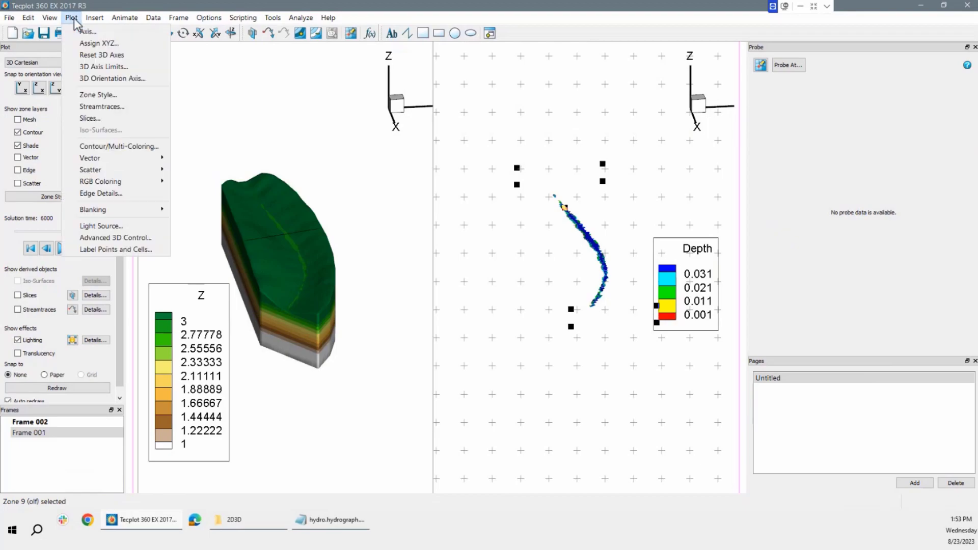
pyautogui.click(93, 45)
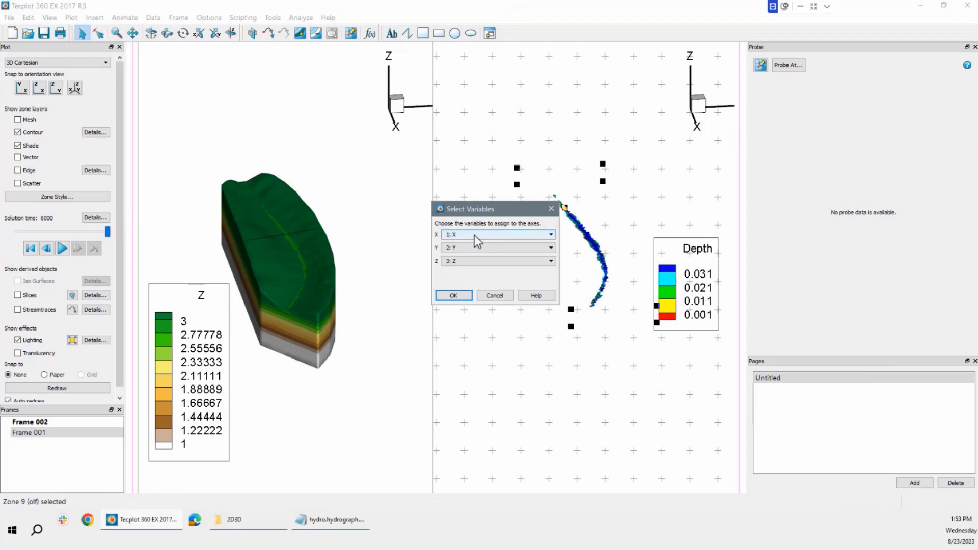
pyautogui.click(470, 261)
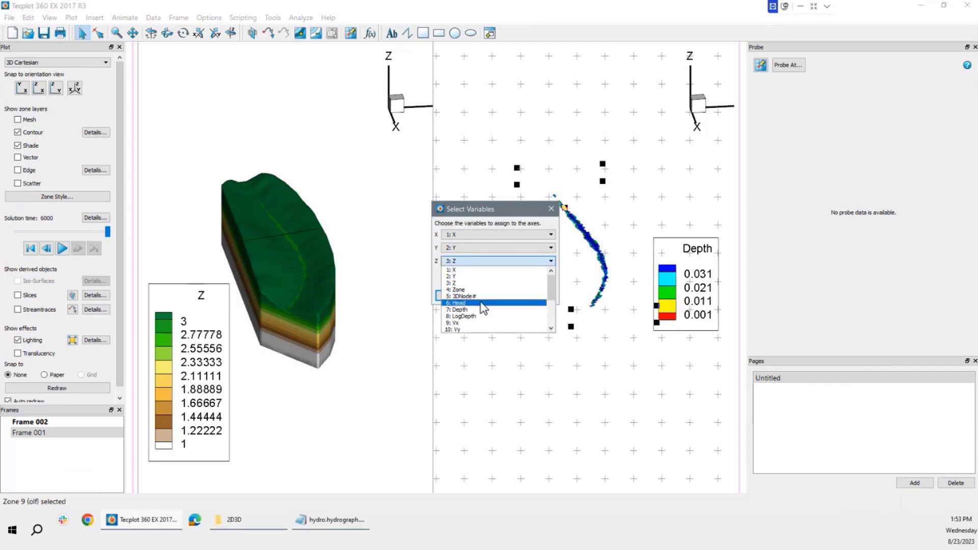
pyautogui.click(482, 304)
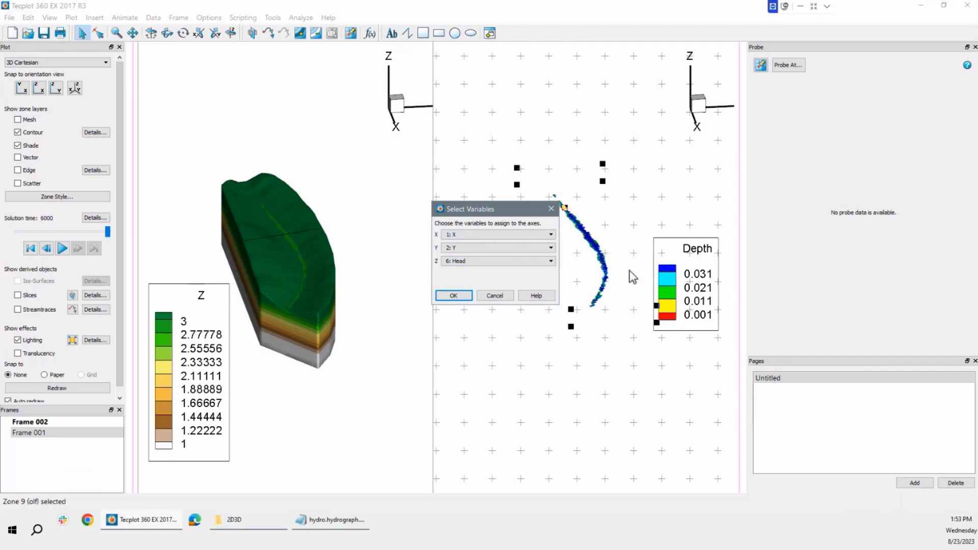
pyautogui.click(463, 300)
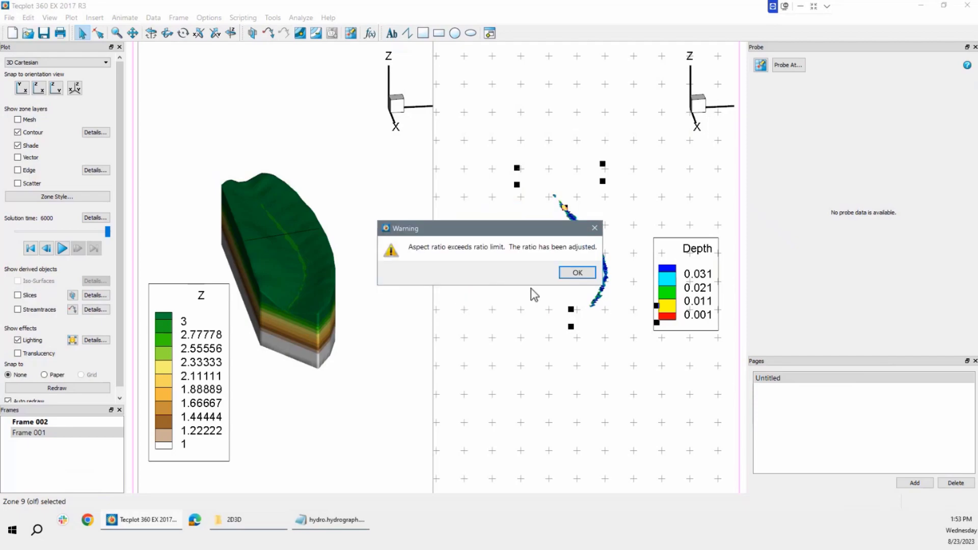
pyautogui.click(580, 273)
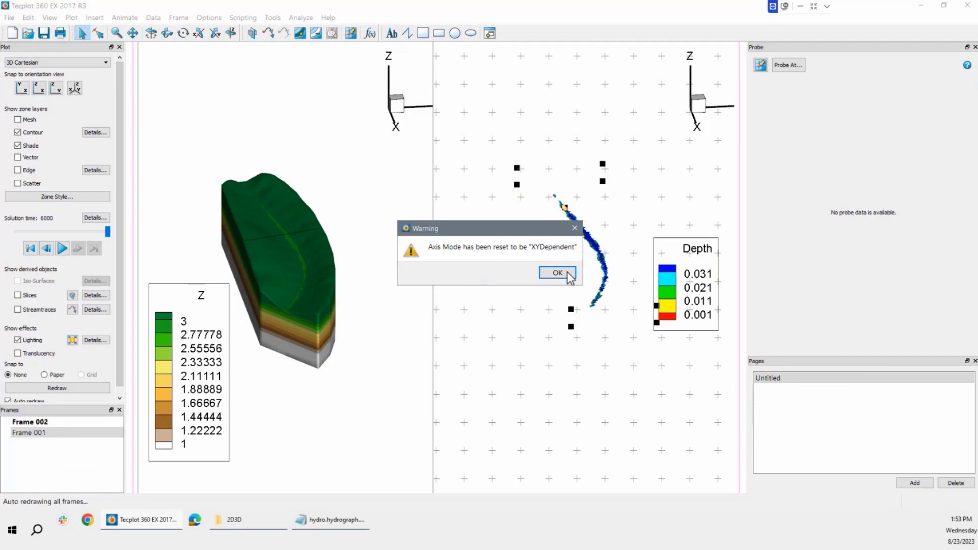
pyautogui.click(567, 273)
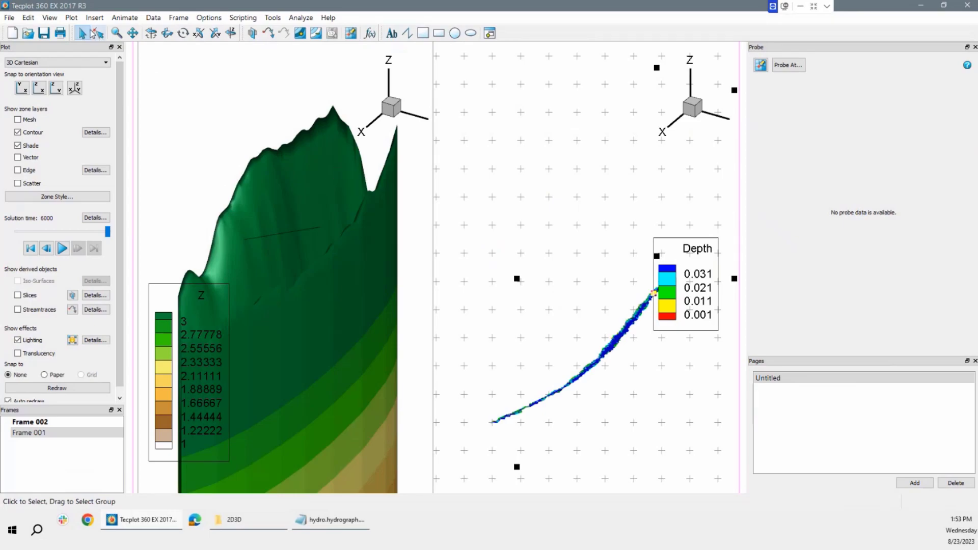
pyautogui.click(72, 19)
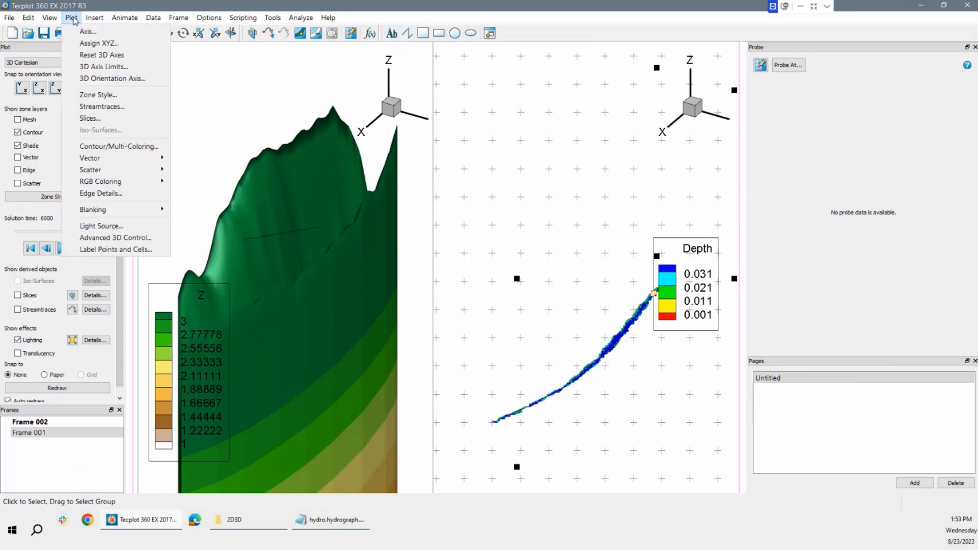
pyautogui.moveTo(181, 18)
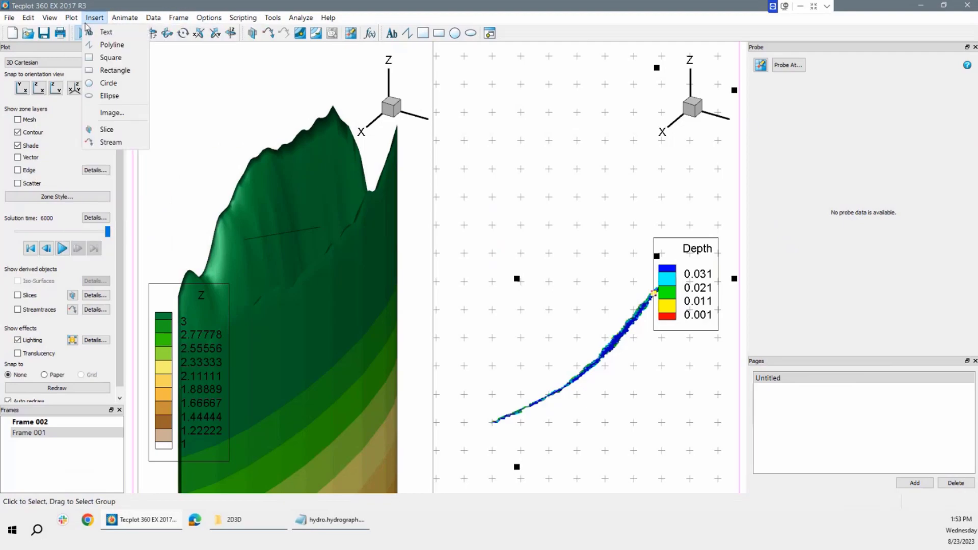
pyautogui.moveTo(71, 17)
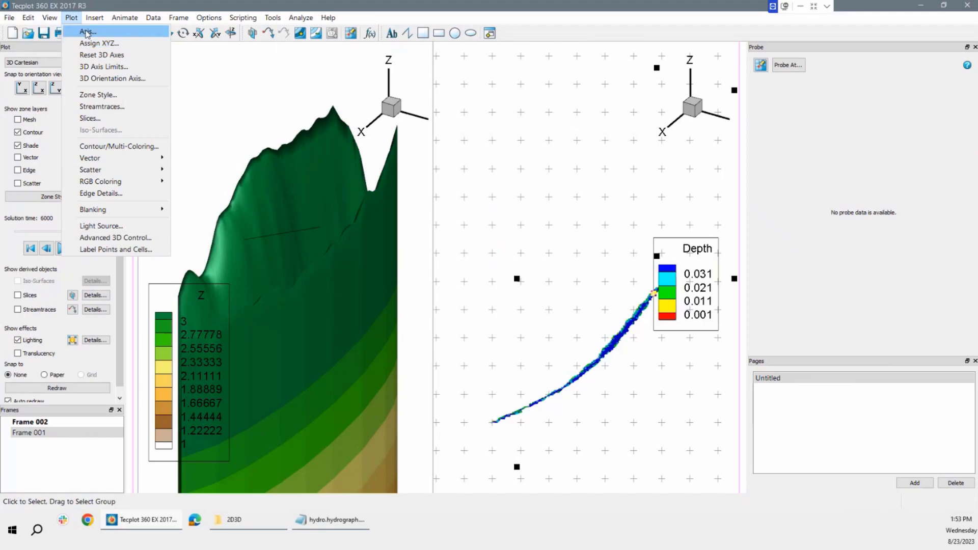
pyautogui.click(87, 33)
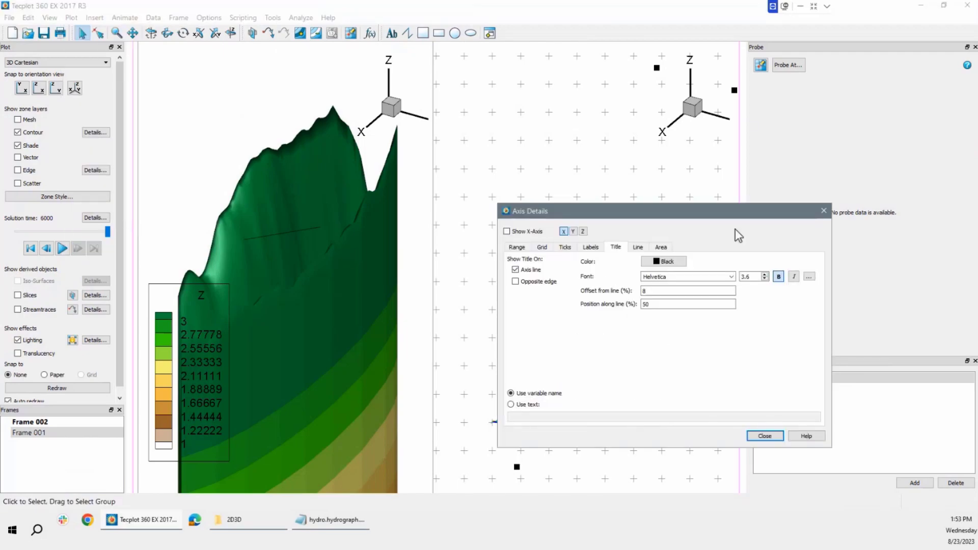
pyautogui.click(823, 211)
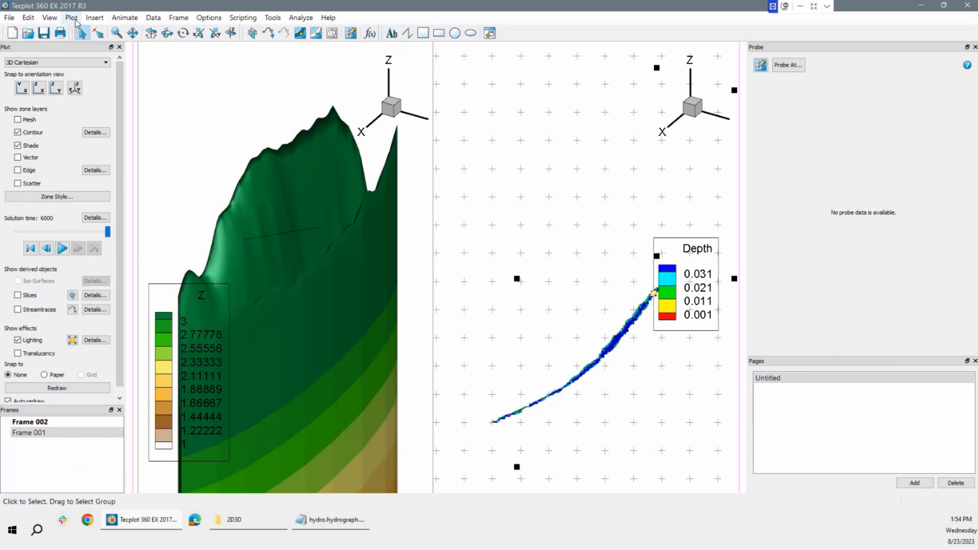
# Step: Set the Z size factor of Frame 002's axes to 3 and close the axis details
pyautogui.click(73, 19)
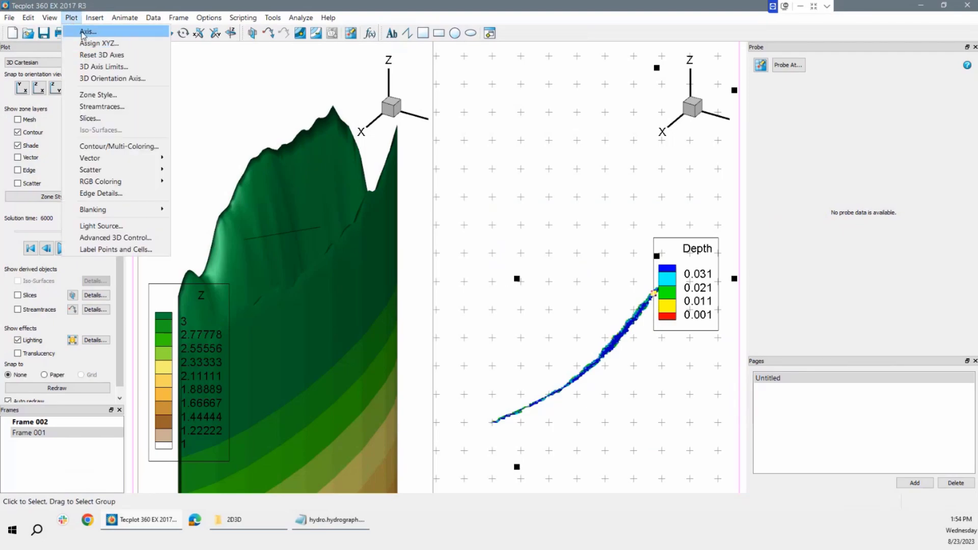
pyautogui.click(82, 33)
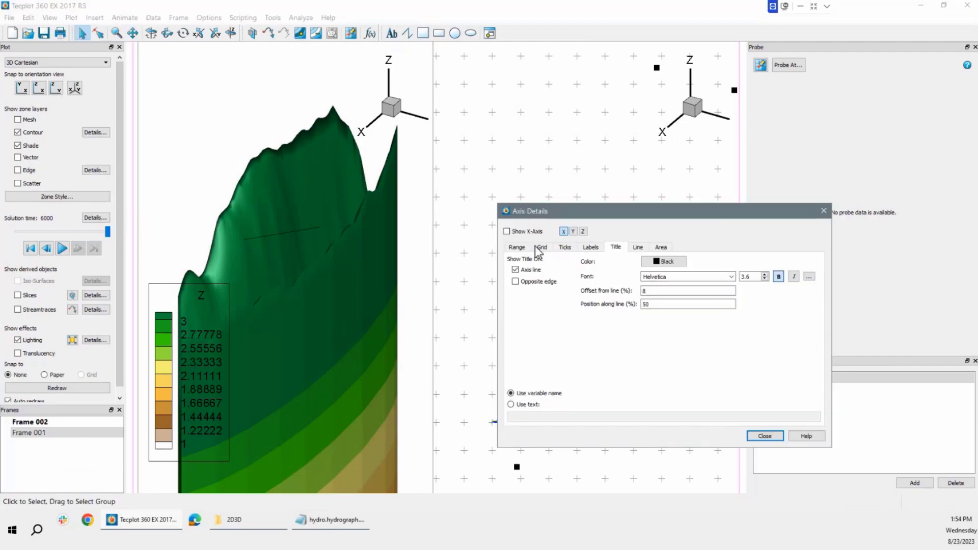
pyautogui.click(517, 248)
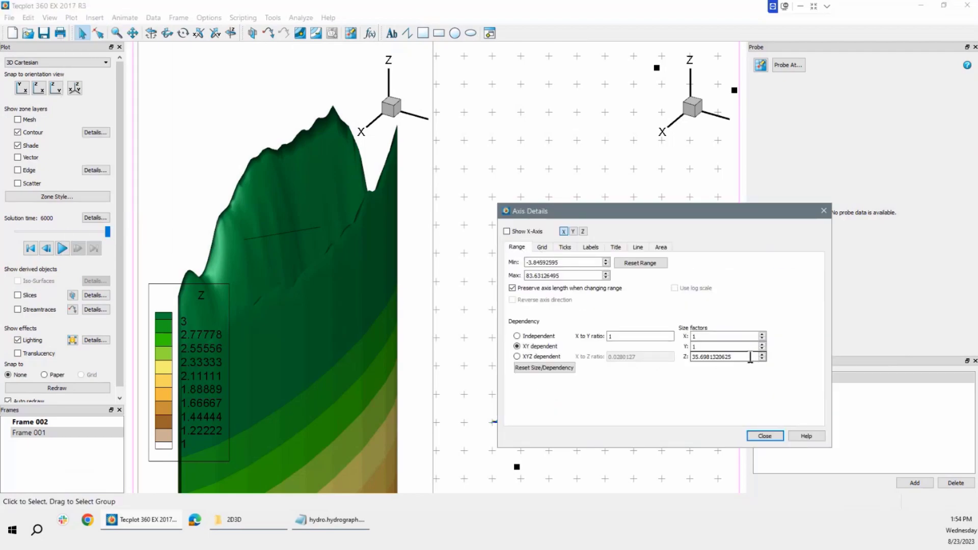
pyautogui.moveTo(749, 358); pyautogui.dragTo(681, 360)
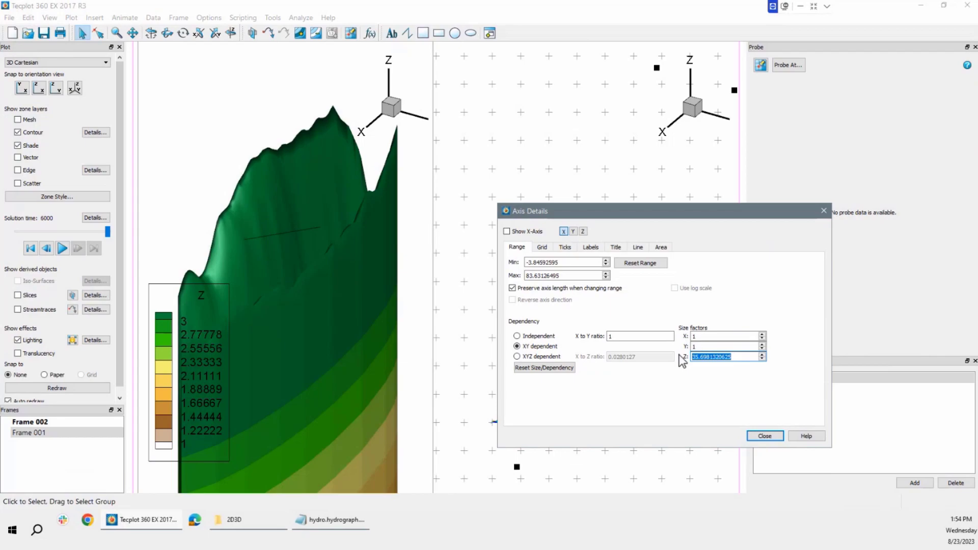
pyautogui.write('3')
pyautogui.press('Return')
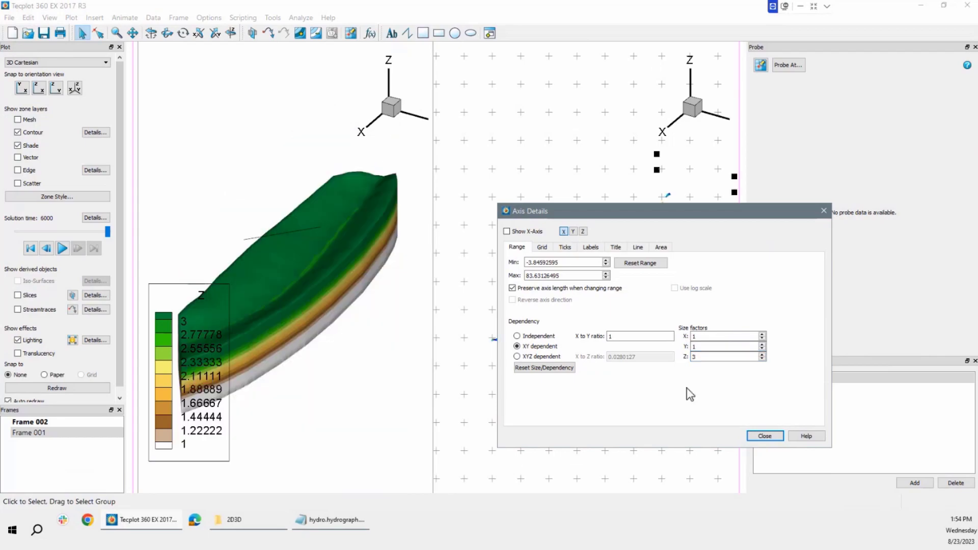
pyautogui.click(764, 436)
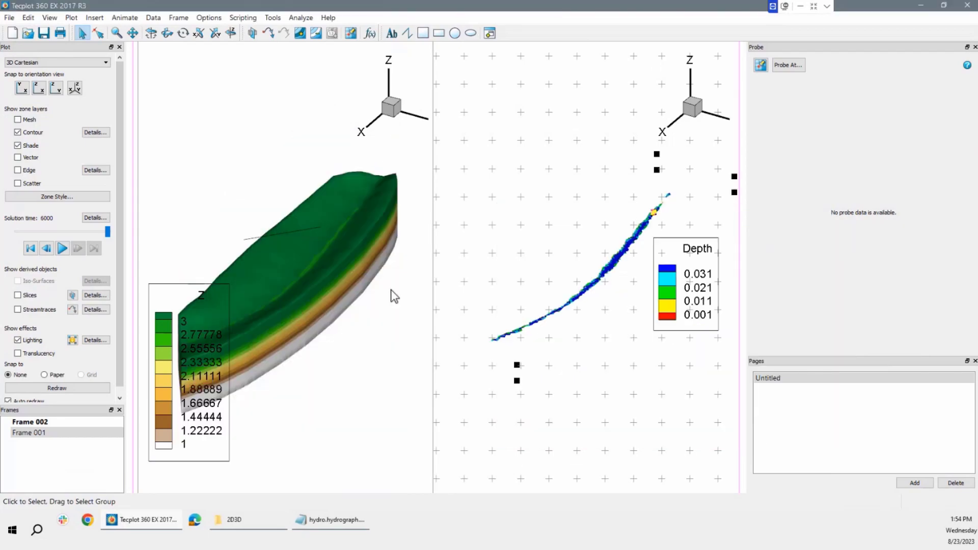
# Step: Delete the stray line from Frame 001 and move the Z legend to the lower-right side of the terrain model
pyautogui.click(311, 238)
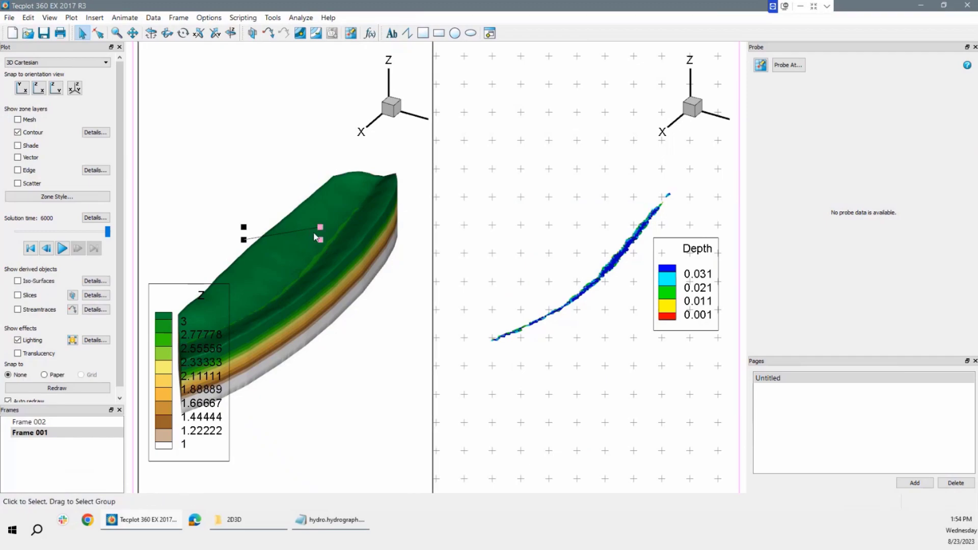
pyautogui.press('Delete')
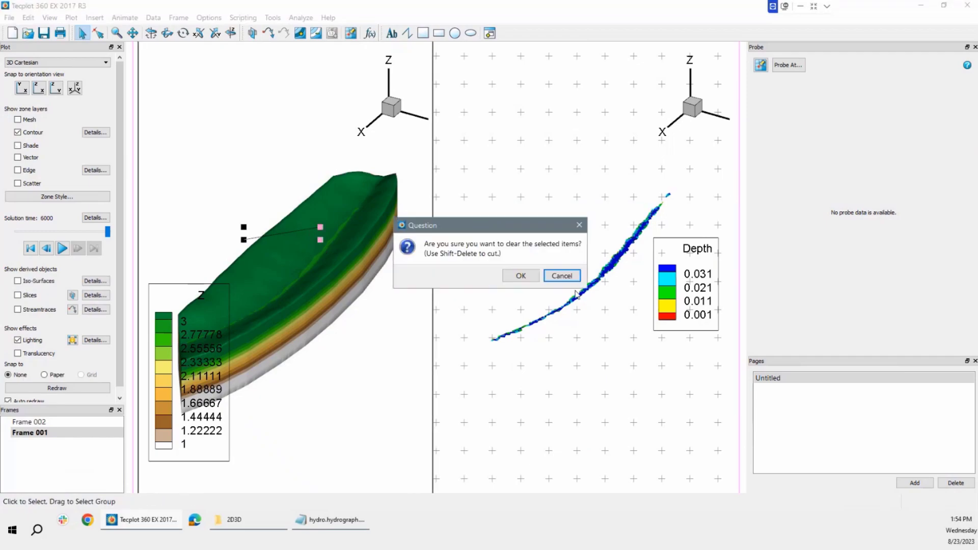
pyautogui.click(518, 275)
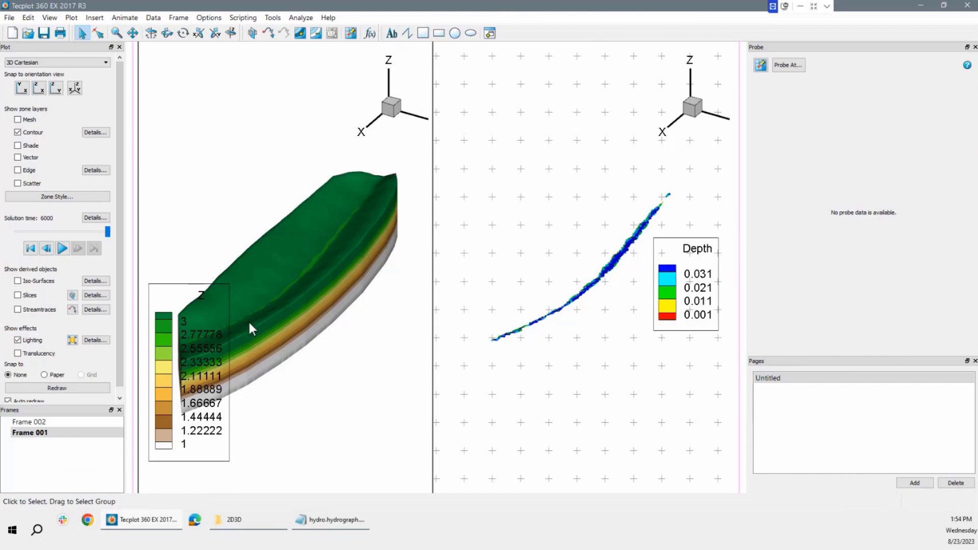
pyautogui.moveTo(228, 318); pyautogui.dragTo(424, 350)
# Step: Link frame size and position for Frame 002 and apply the link settings to all frames of the group to overlay them
pyautogui.click(515, 399)
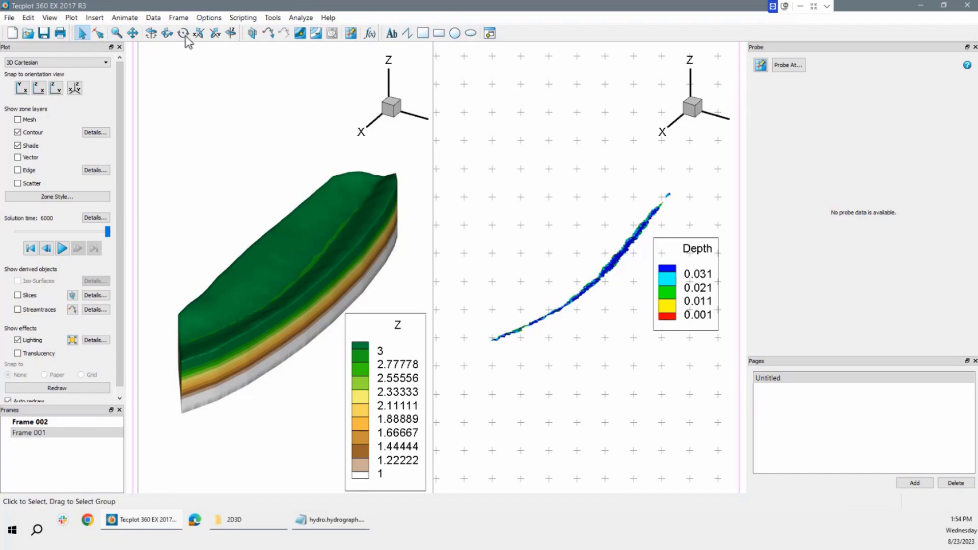
pyautogui.click(178, 17)
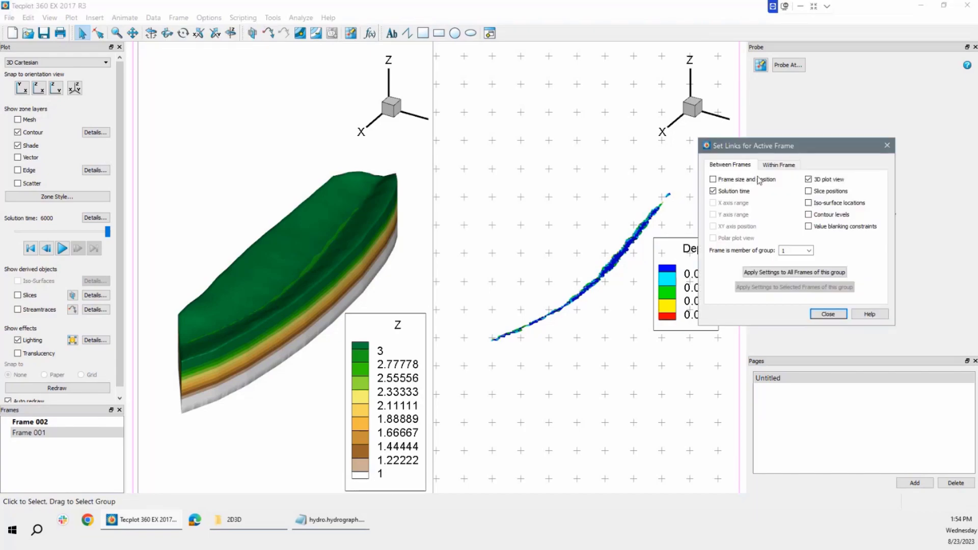
pyautogui.click(713, 180)
pyautogui.click(795, 273)
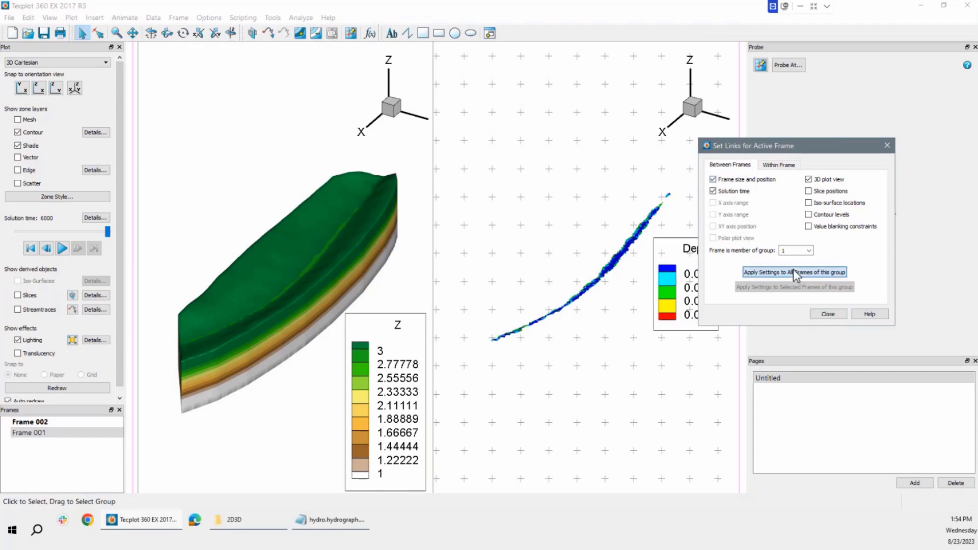
pyautogui.click(828, 315)
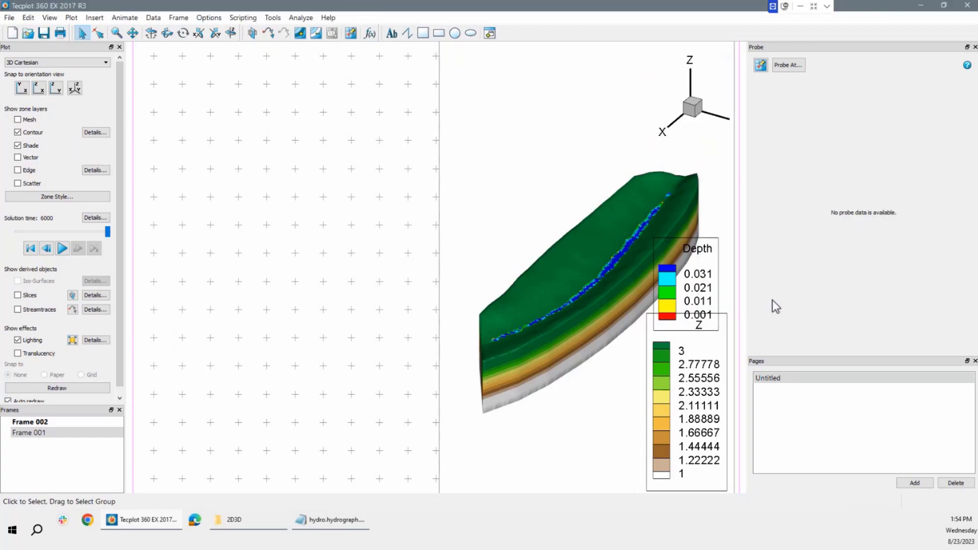
# Step: Move the Depth legend away from the Z legend to the empty area at the upper left of the overlaid model
pyautogui.click(713, 249)
pyautogui.moveTo(569, 174); pyautogui.dragTo(511, 196)
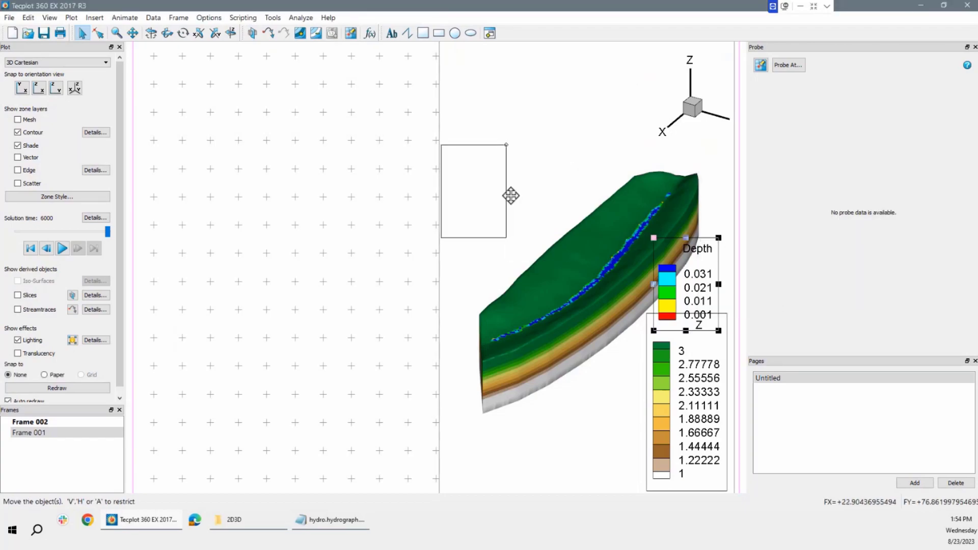
pyautogui.click(568, 394)
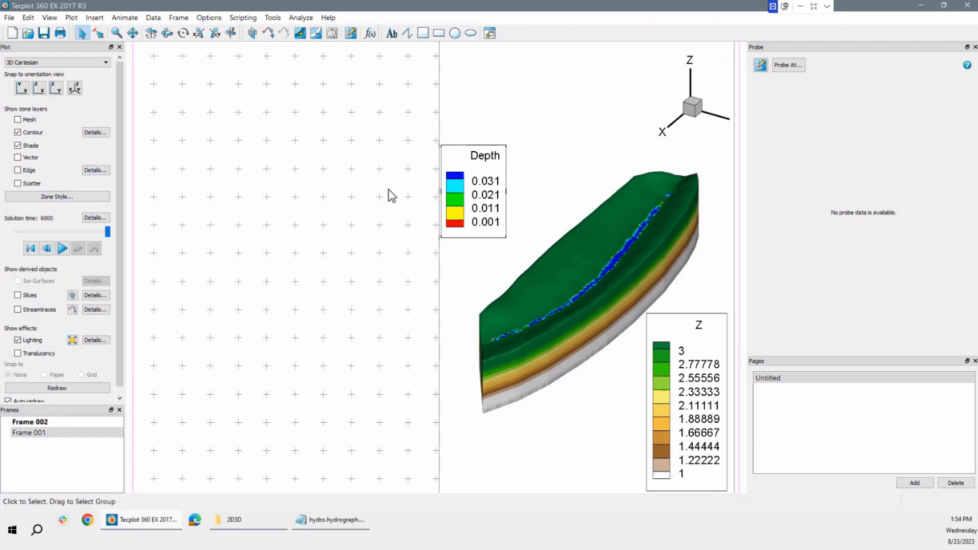
# Step: Apply the Sequential - Blue color map to the Depth contours in Frame 002
pyautogui.click(95, 132)
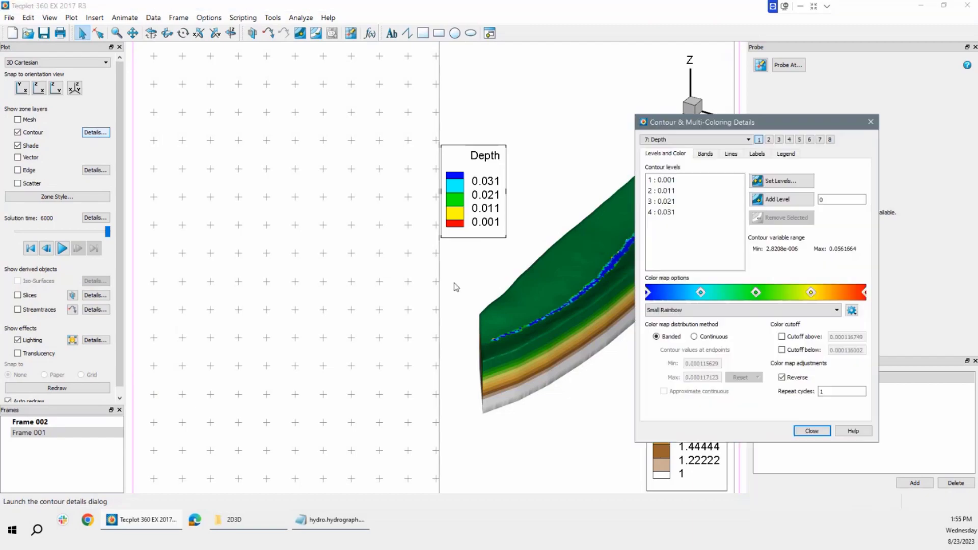
pyautogui.click(740, 310)
pyautogui.scroll(-2, 731, 331)
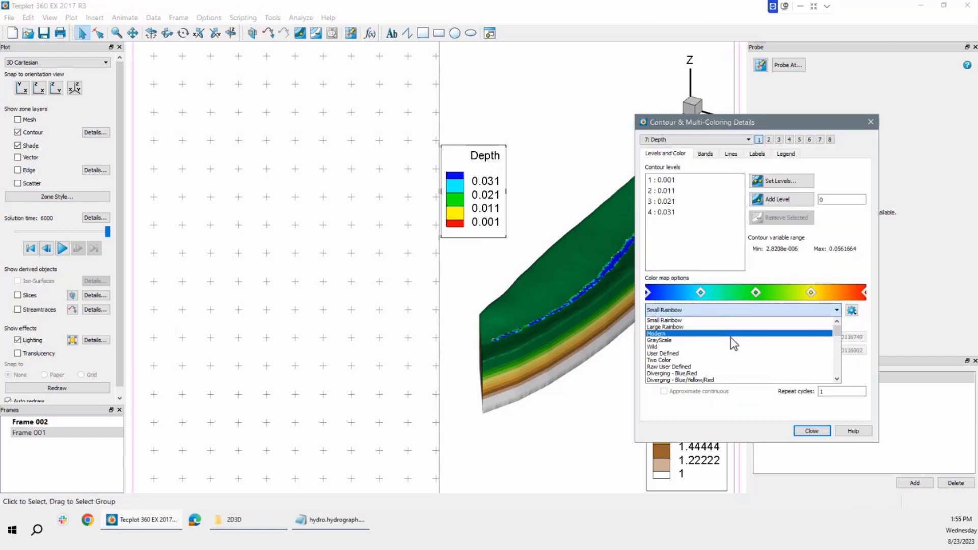
pyautogui.scroll(-3, 732, 340)
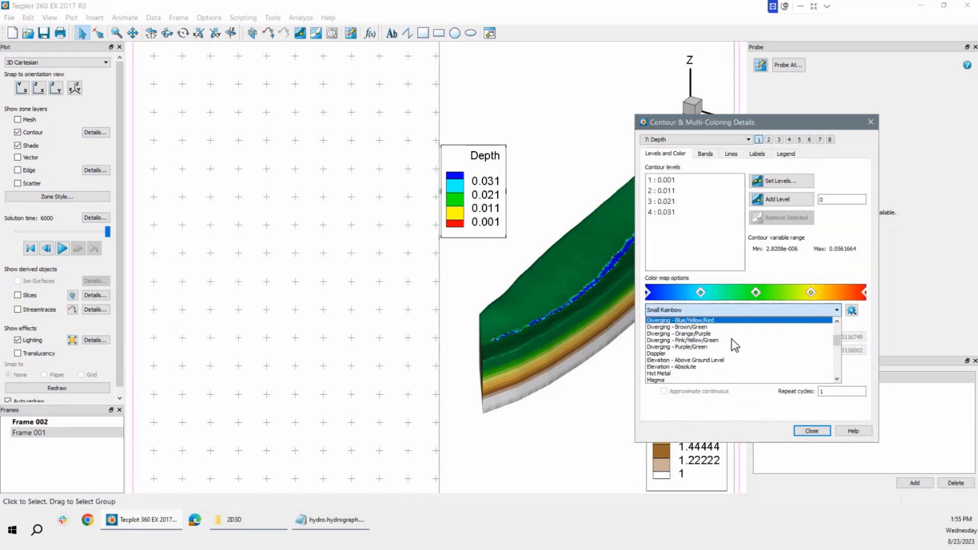
pyautogui.scroll(-4, 732, 338)
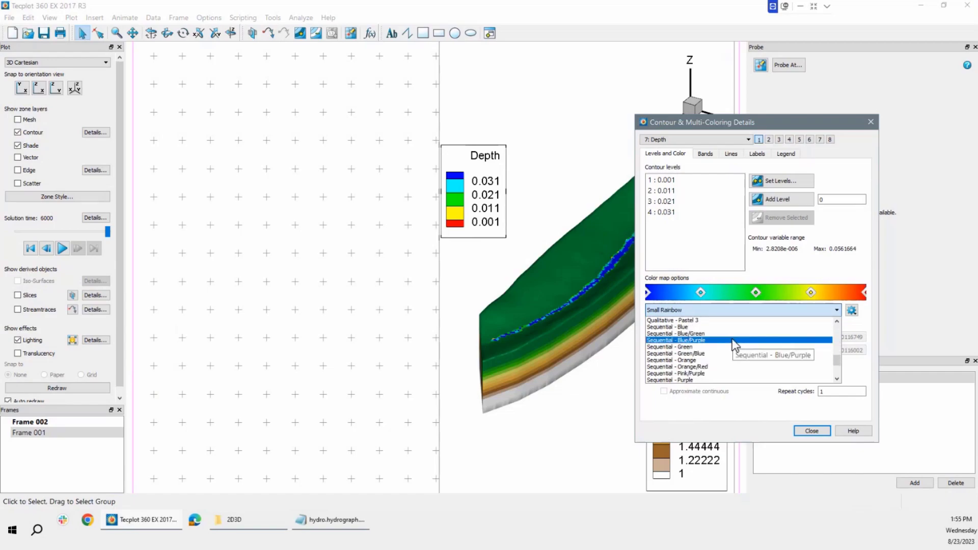
pyautogui.click(723, 327)
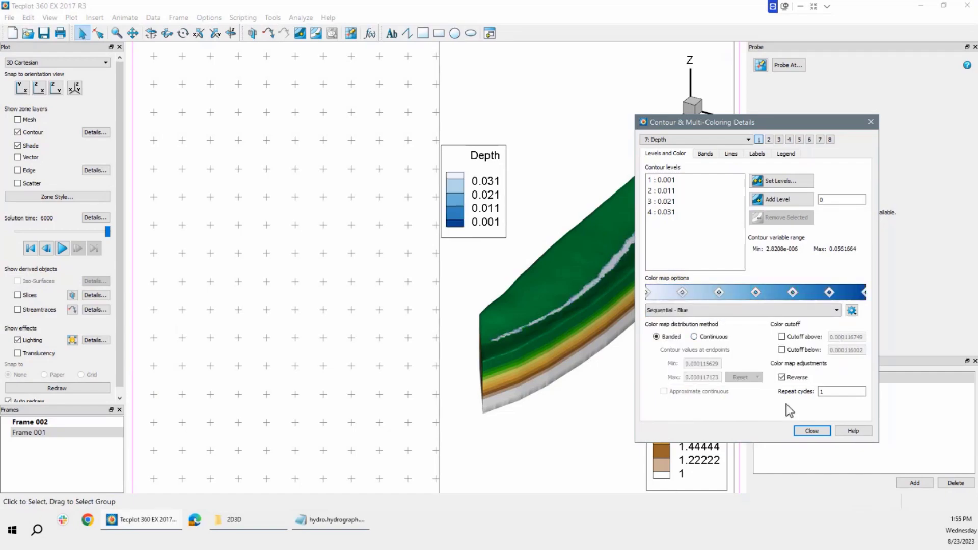
pyautogui.click(811, 430)
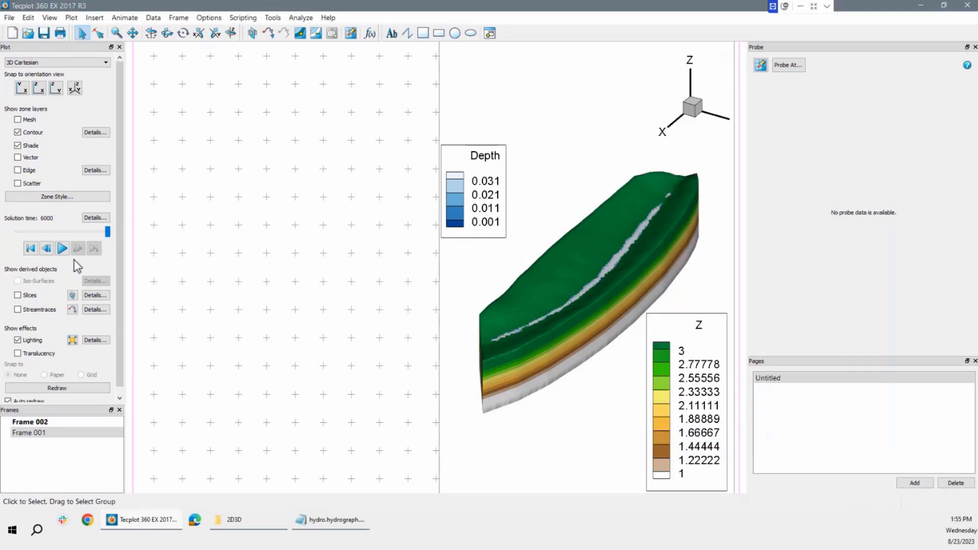
# Step: Return to the first solution time and step through to 6000 to examine the channel water over the terrain
pyautogui.click(62, 249)
pyautogui.click(31, 249)
pyautogui.click(78, 250)
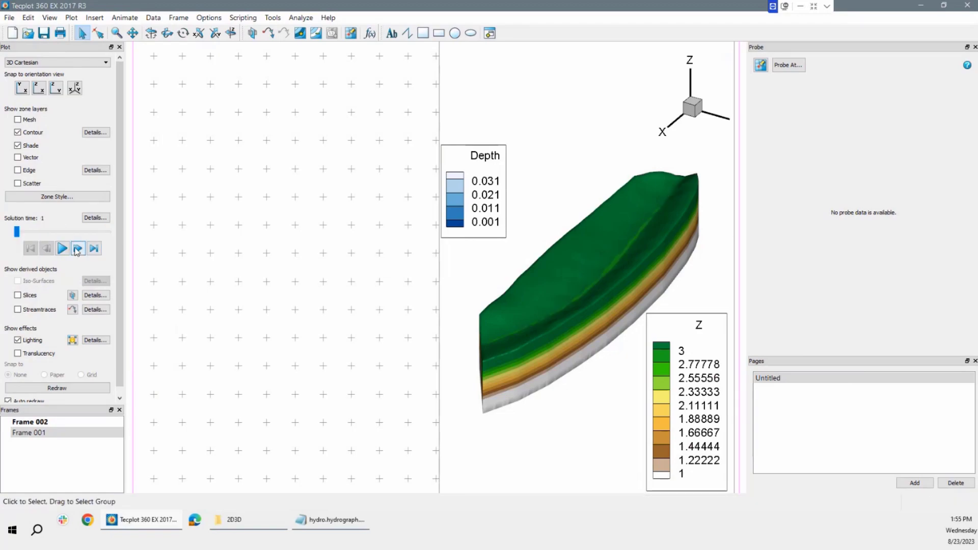
pyautogui.click(78, 250)
pyautogui.click(78, 250)
pyautogui.click(78, 250)
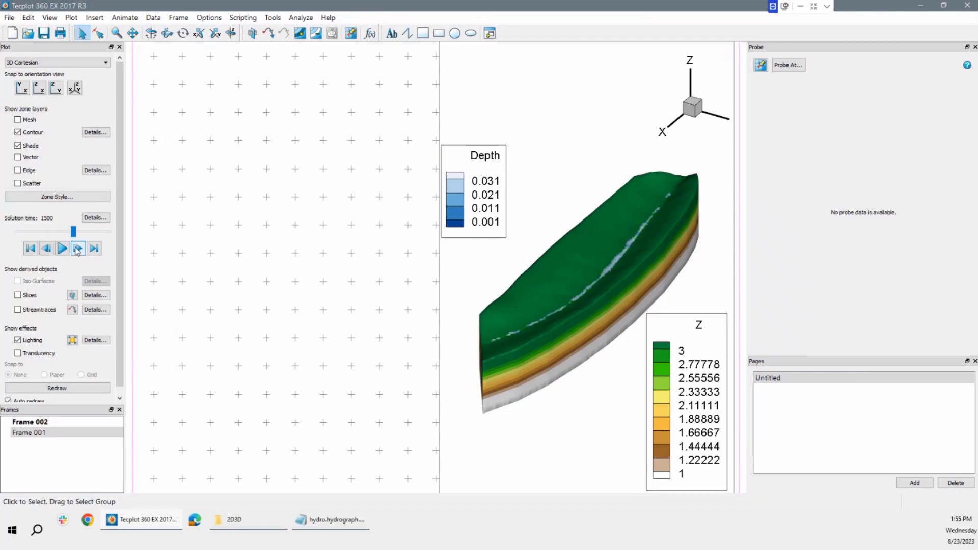
pyautogui.click(77, 249)
pyautogui.click(78, 249)
pyautogui.click(77, 249)
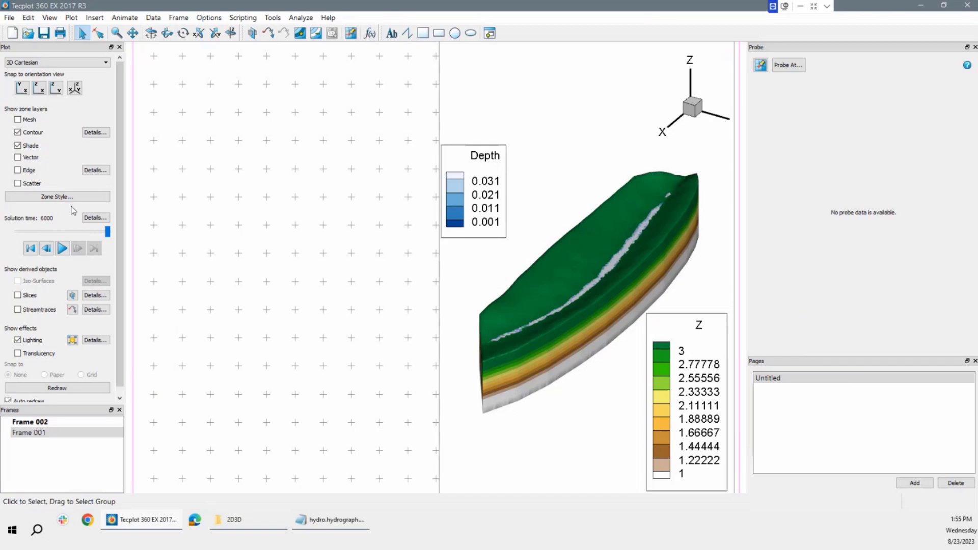
# Step: Shift the Depth color map's control points toward the light end so dark blue dominates, and turn off color map reversal
pyautogui.click(97, 132)
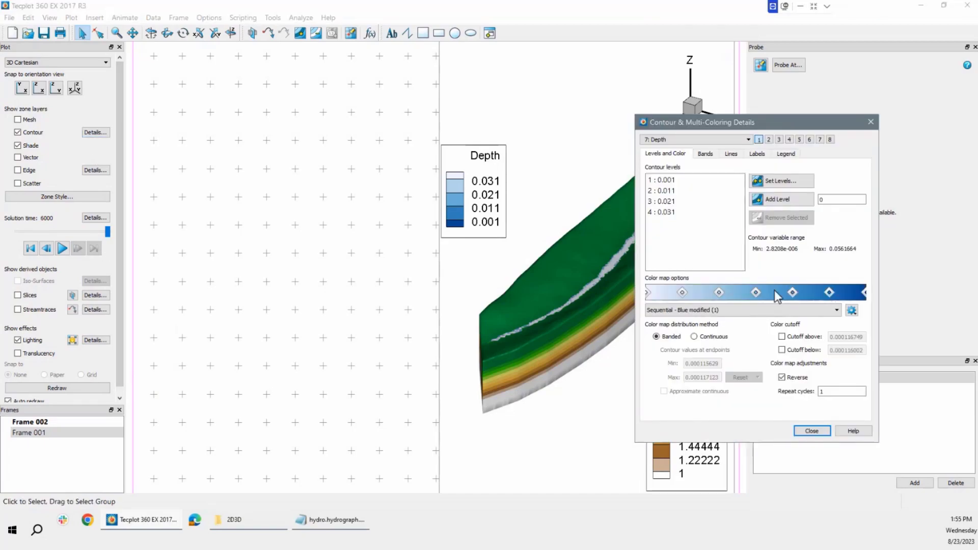
pyautogui.moveTo(737, 292); pyautogui.dragTo(689, 293)
pyautogui.moveTo(791, 292); pyautogui.dragTo(663, 296)
pyautogui.moveTo(755, 292); pyautogui.dragTo(657, 295)
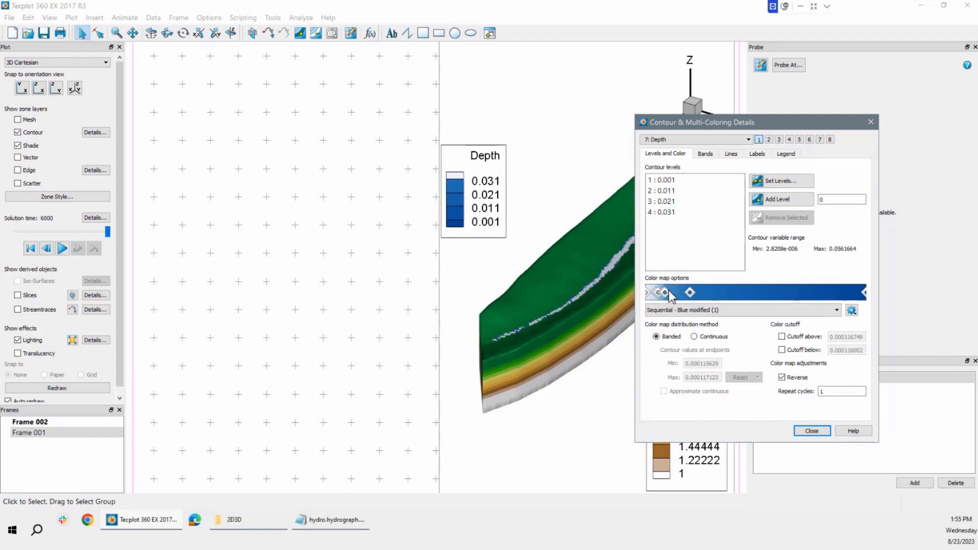
pyautogui.moveTo(687, 295); pyautogui.dragTo(668, 297)
pyautogui.click(781, 377)
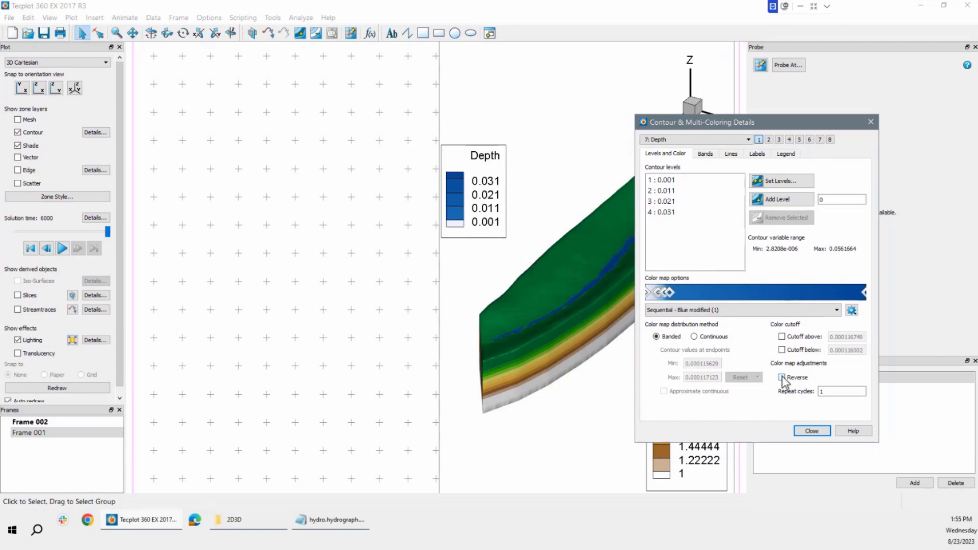
pyautogui.click(812, 430)
# Step: Restart from the first solution time and step forward to 4500 to review the recolored water depth on the terrain
pyautogui.click(62, 249)
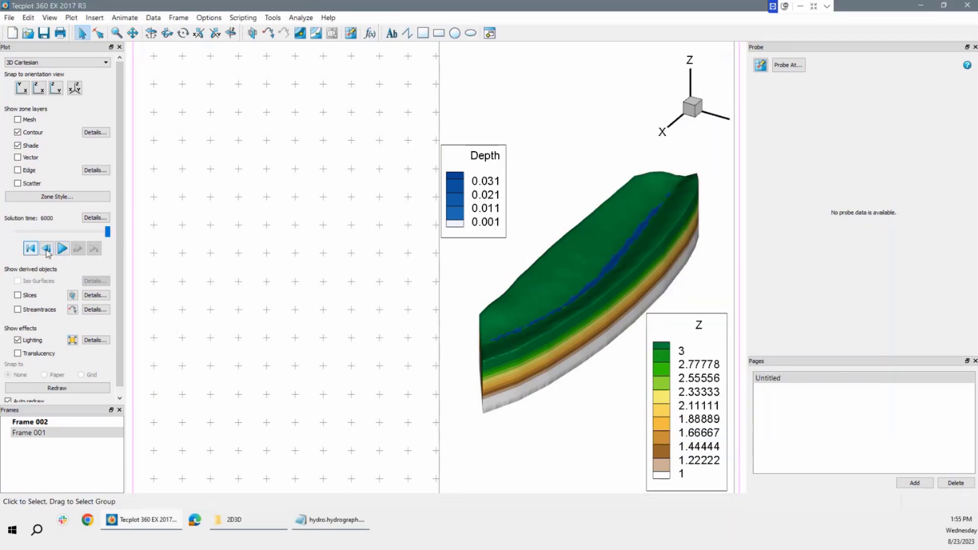
pyautogui.click(30, 249)
pyautogui.click(77, 248)
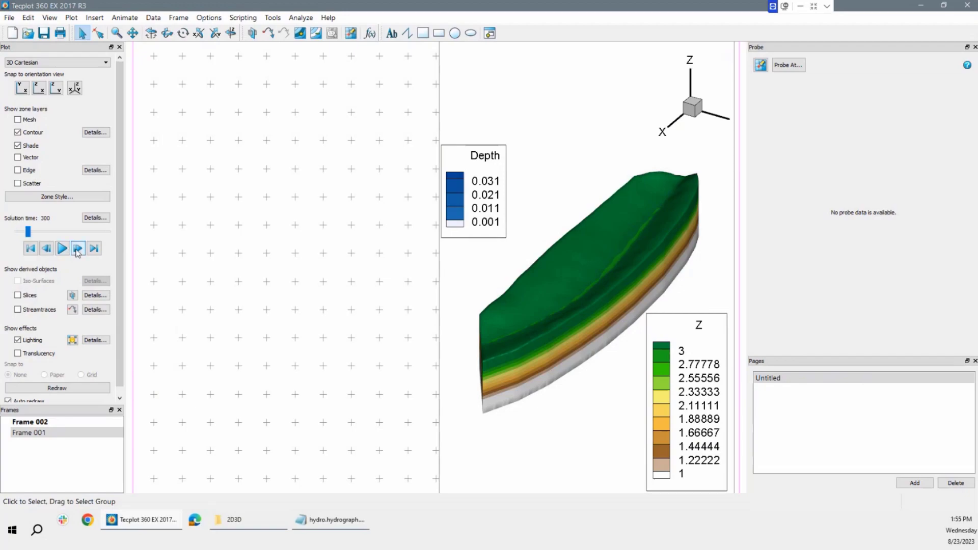
pyautogui.click(77, 248)
pyautogui.click(77, 249)
pyautogui.click(77, 248)
pyautogui.click(77, 248)
pyautogui.click(77, 248)
pyautogui.click(78, 248)
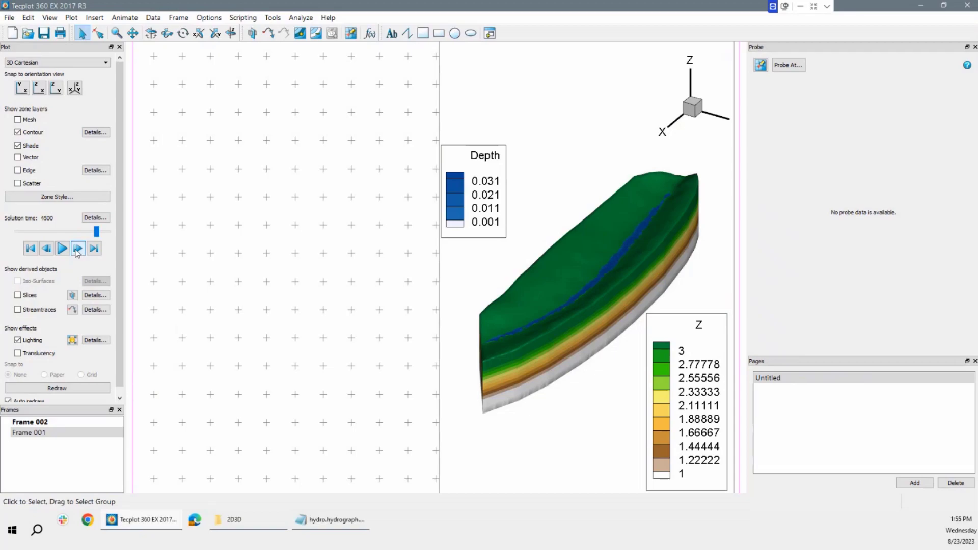
# Step: Advance to solution time 6000 to review the final water depth on the terrain
pyautogui.click(78, 249)
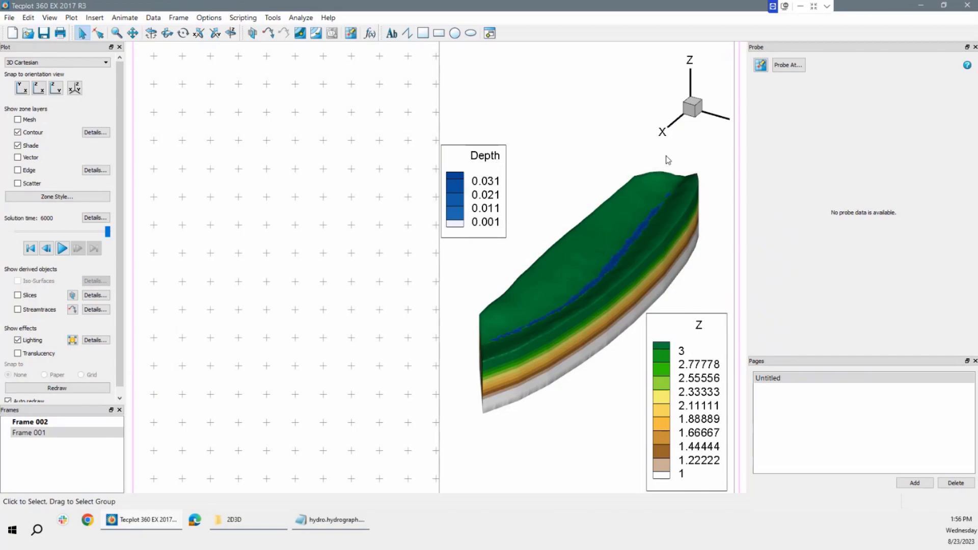
pyautogui.click(692, 109)
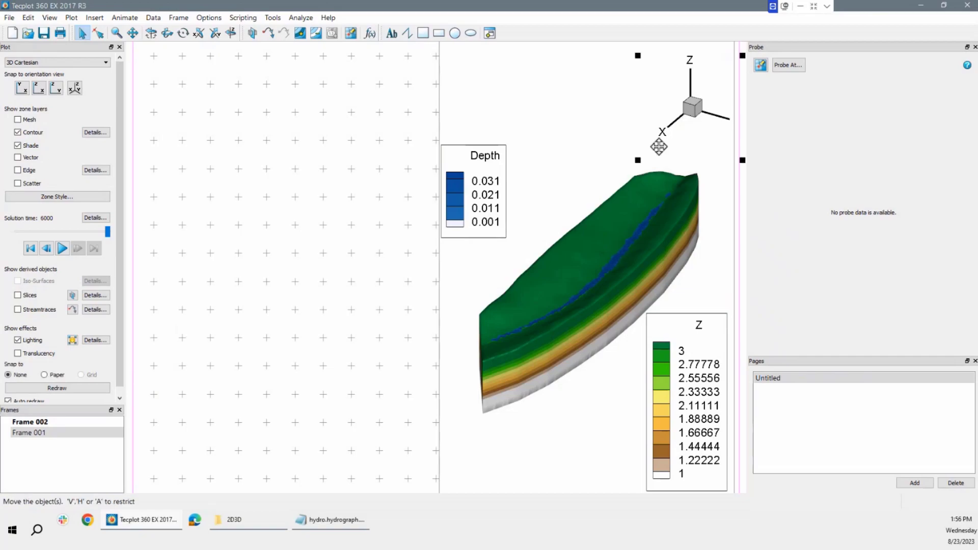
pyautogui.click(595, 171)
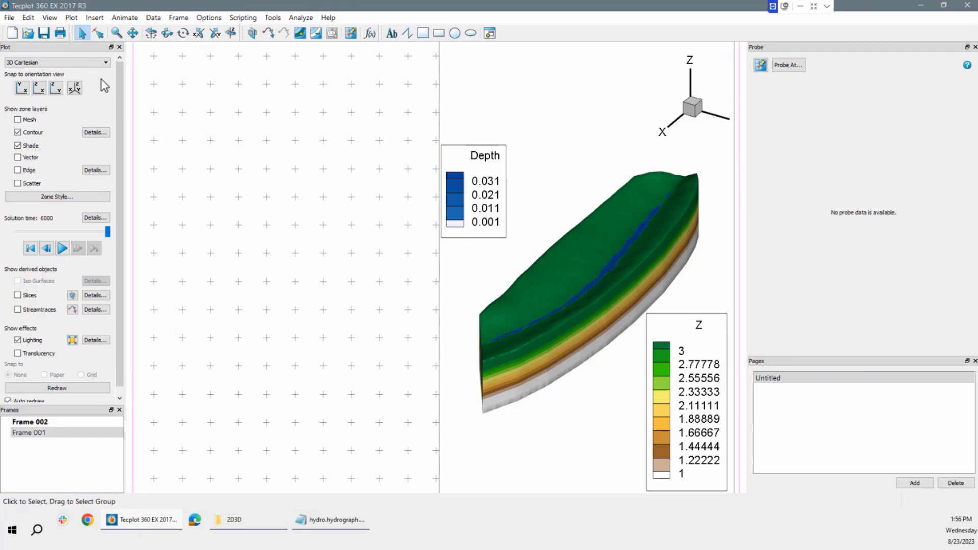
# Step: Export the time animation of all frames as an AVI at 1 frame per second, saved as PM_vs_OLF.avi in the 2D3D folder
pyautogui.click(126, 18)
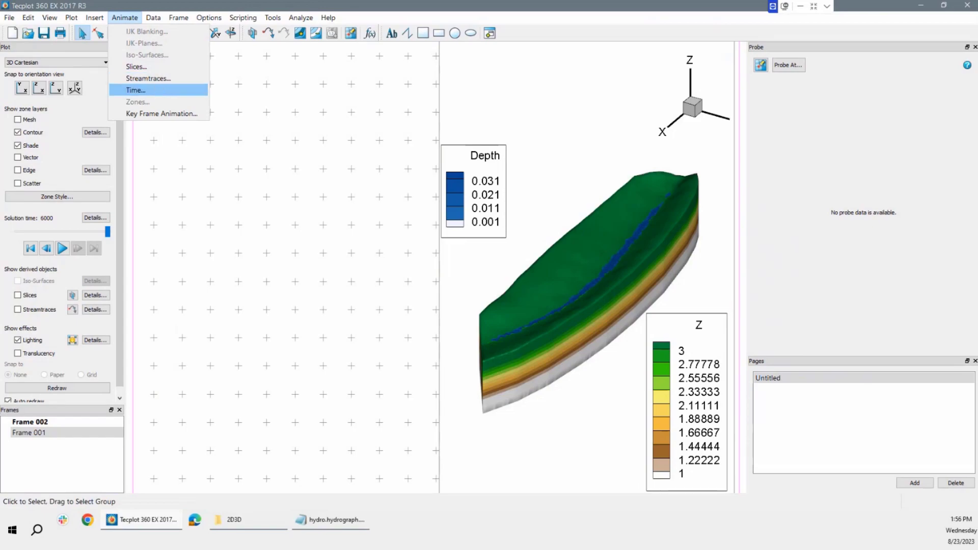
pyautogui.click(159, 90)
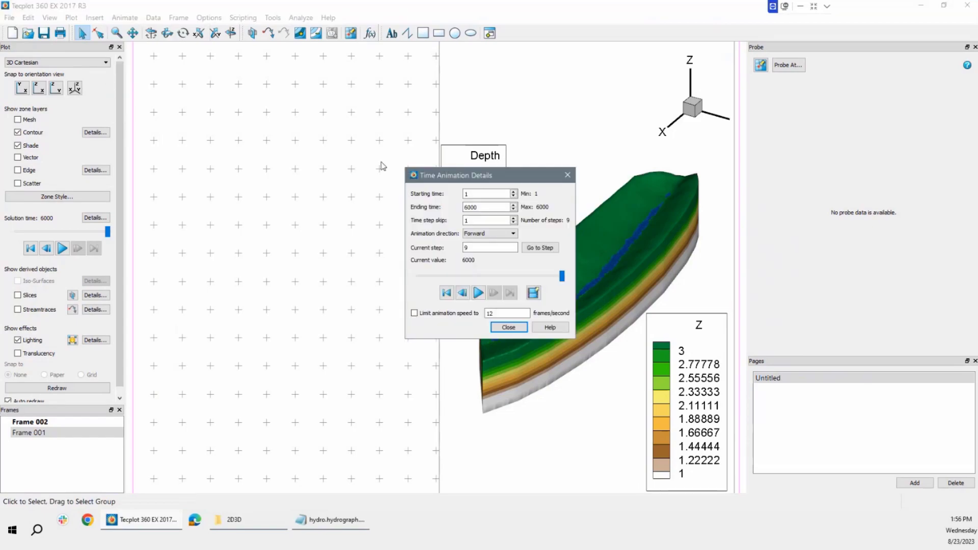
pyautogui.moveTo(481, 179); pyautogui.dragTo(312, 145)
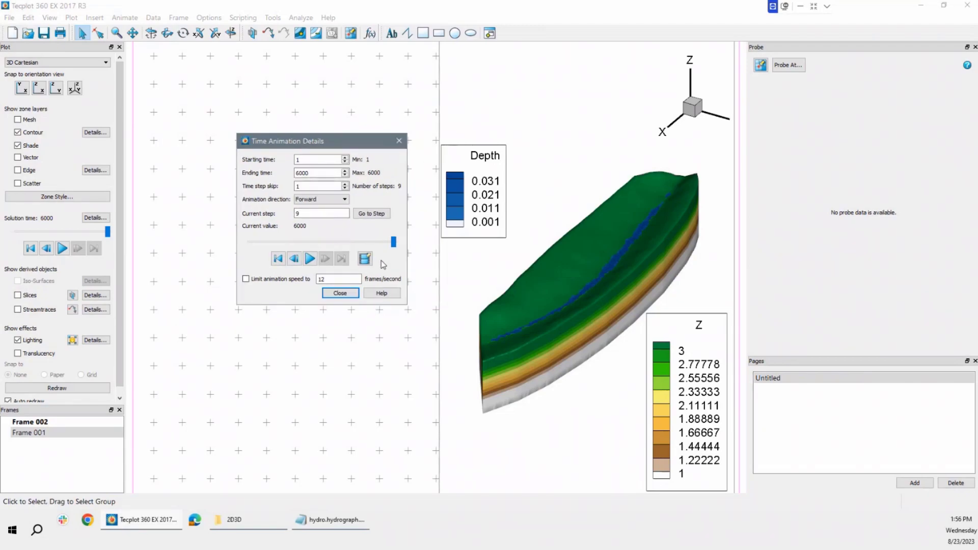
pyautogui.click(366, 260)
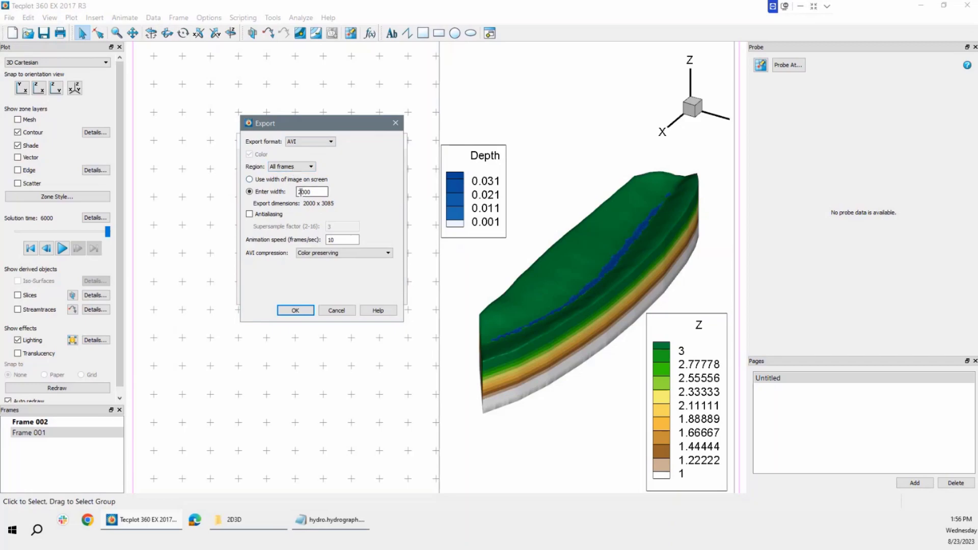
pyautogui.doubleClick(332, 240)
pyautogui.write('1')
pyautogui.click(295, 312)
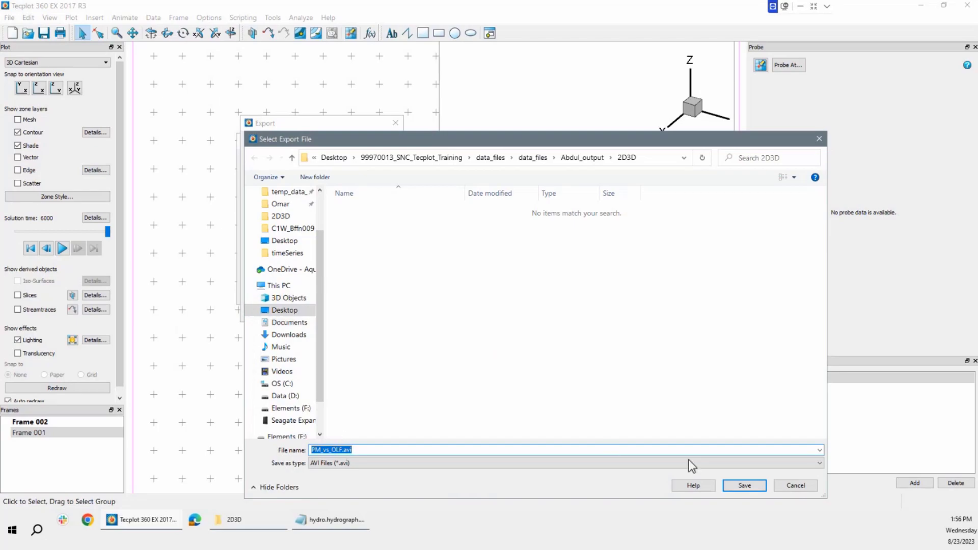
pyautogui.click(743, 486)
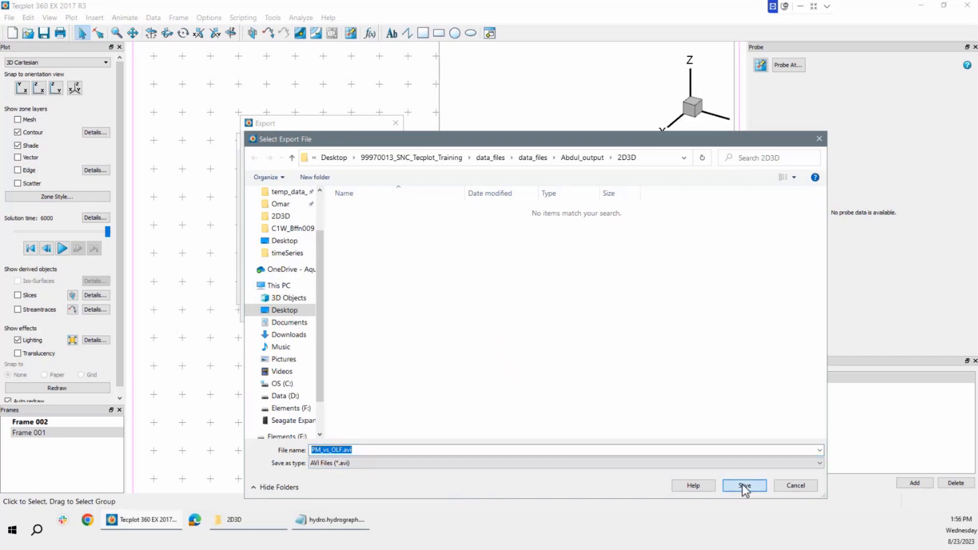